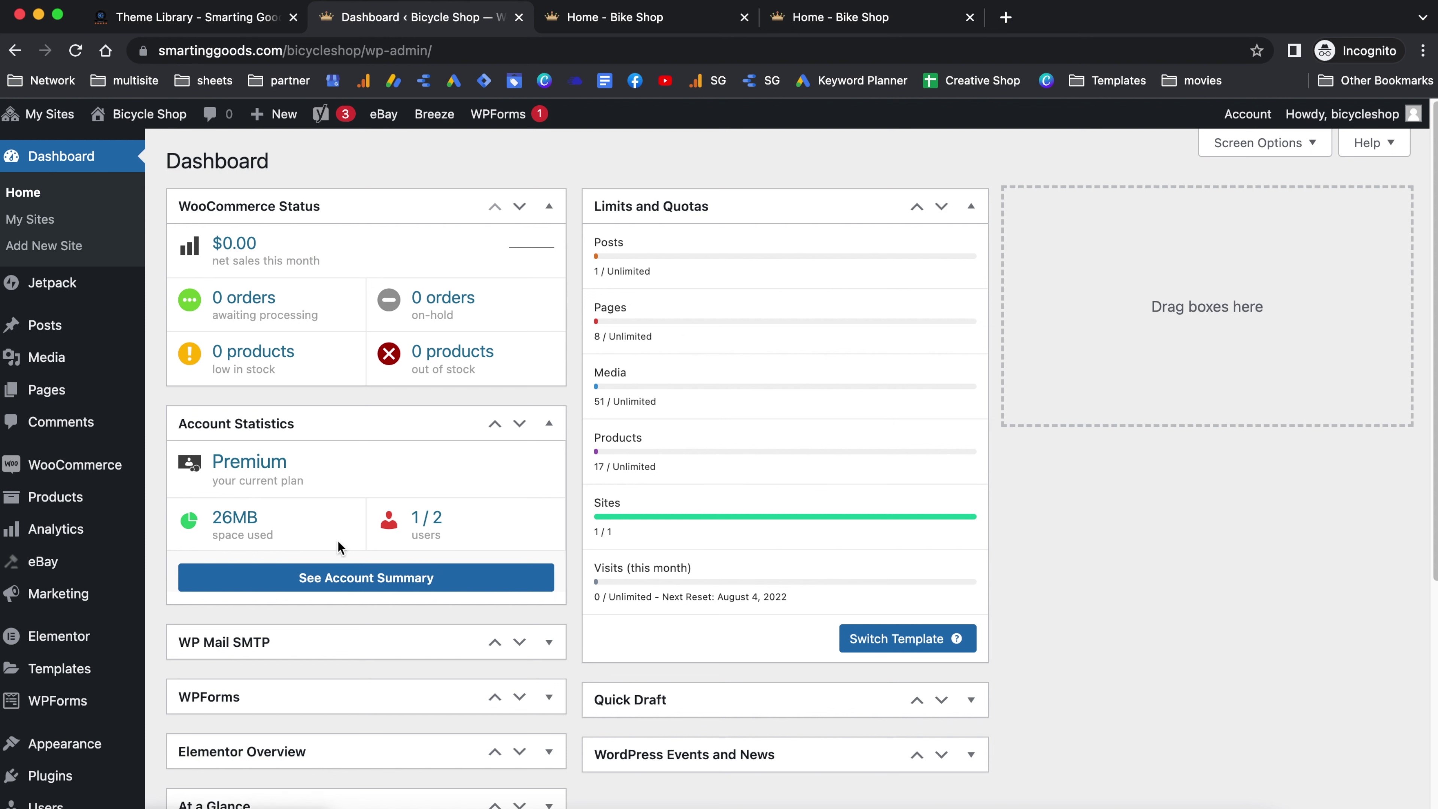
Open the site's account summary and review the custom domain option with its A record instructions.
left_click(328, 583)
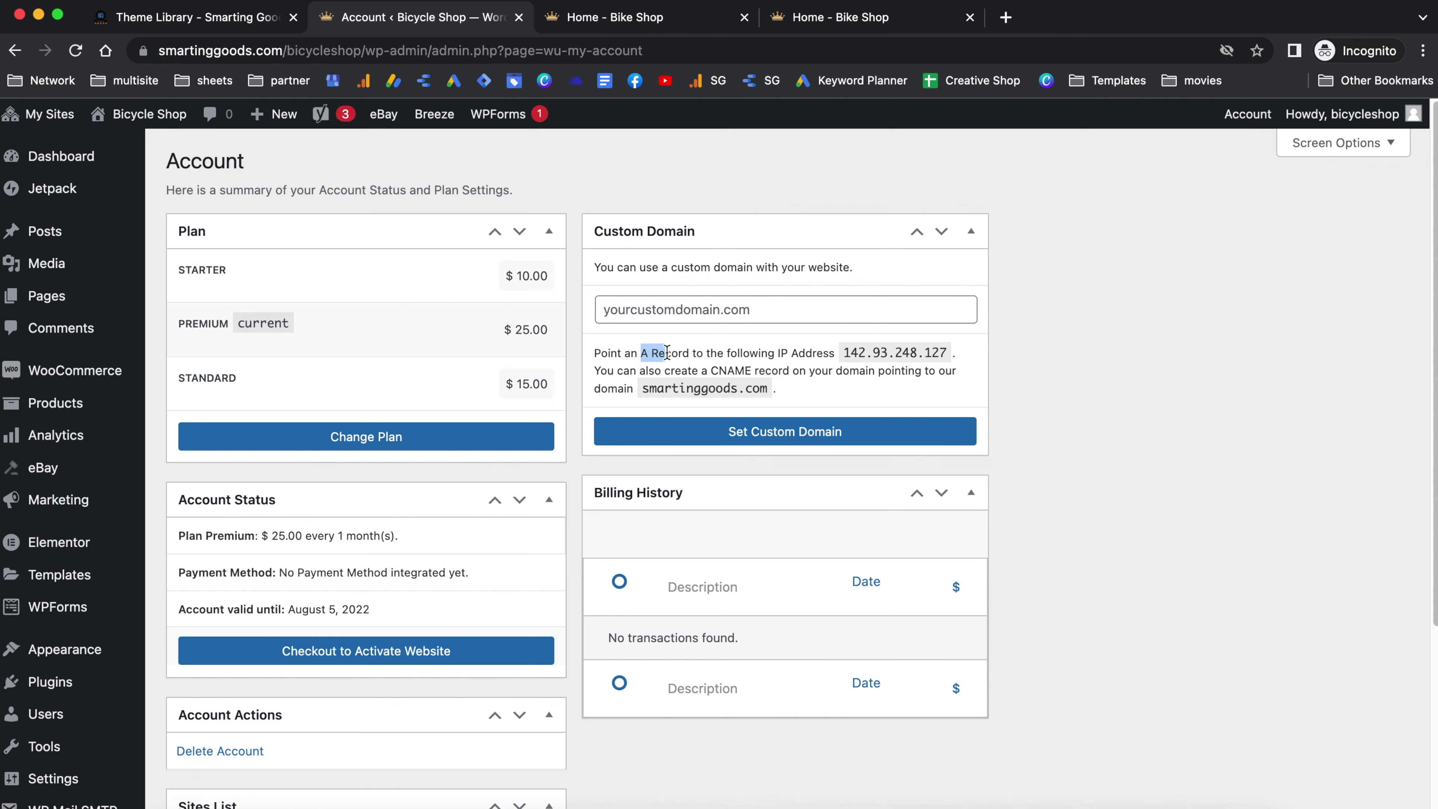
left_click_drag(700, 353, 962, 367)
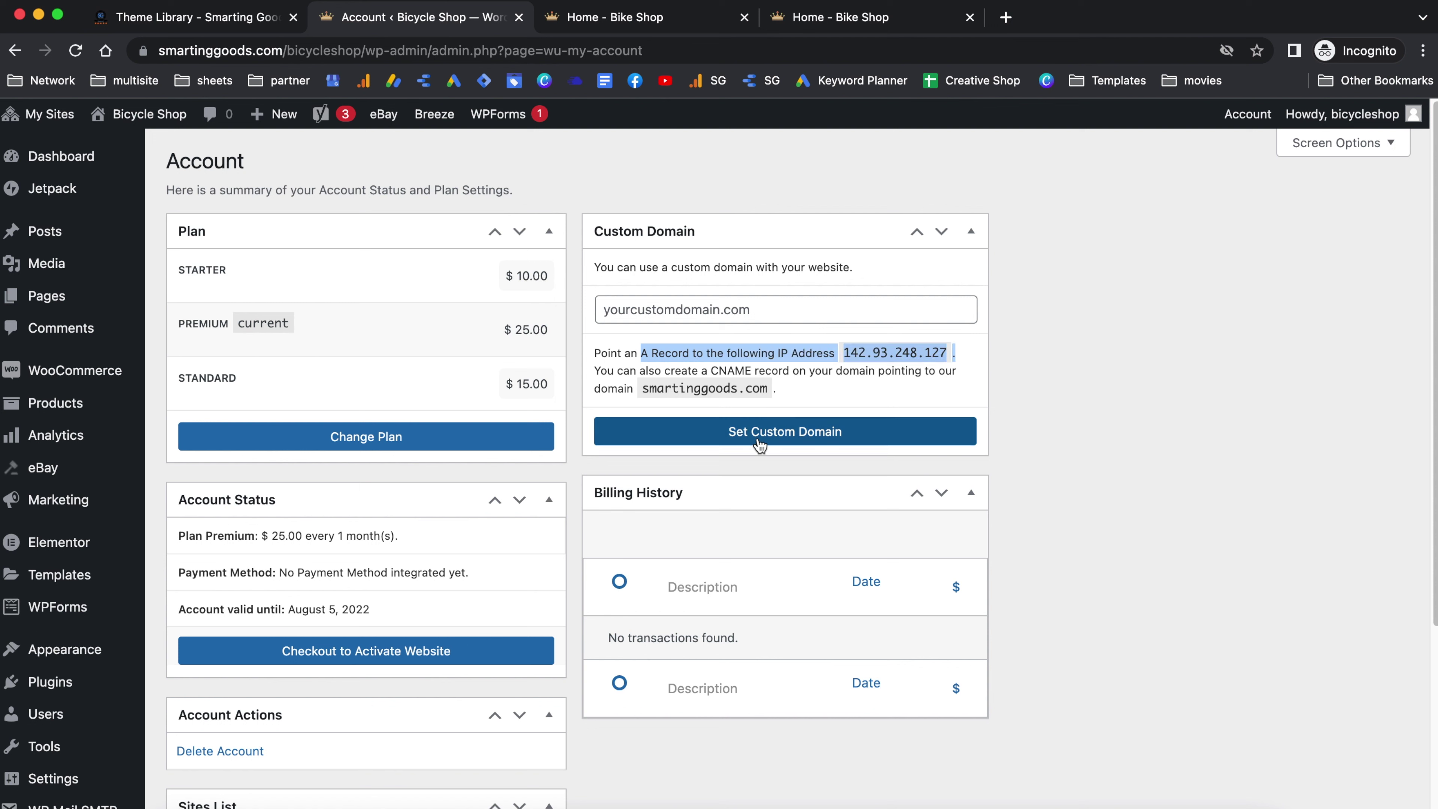
left_click(830, 434)
Open the live Bicycle Shop site in a new browser tab and look through its home page down to the footer.
mouse_move(140, 126)
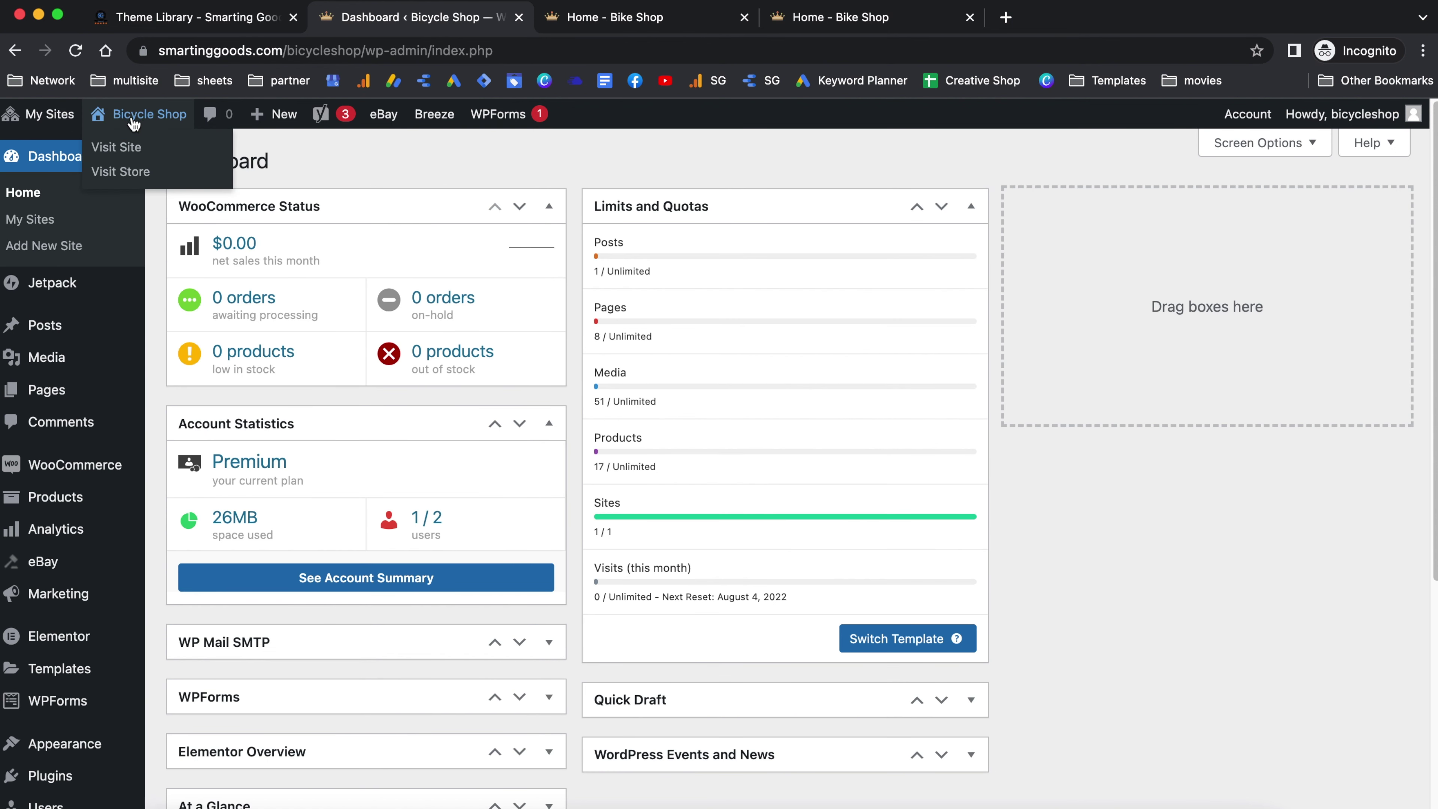
right_click(117, 148)
left_click(186, 155)
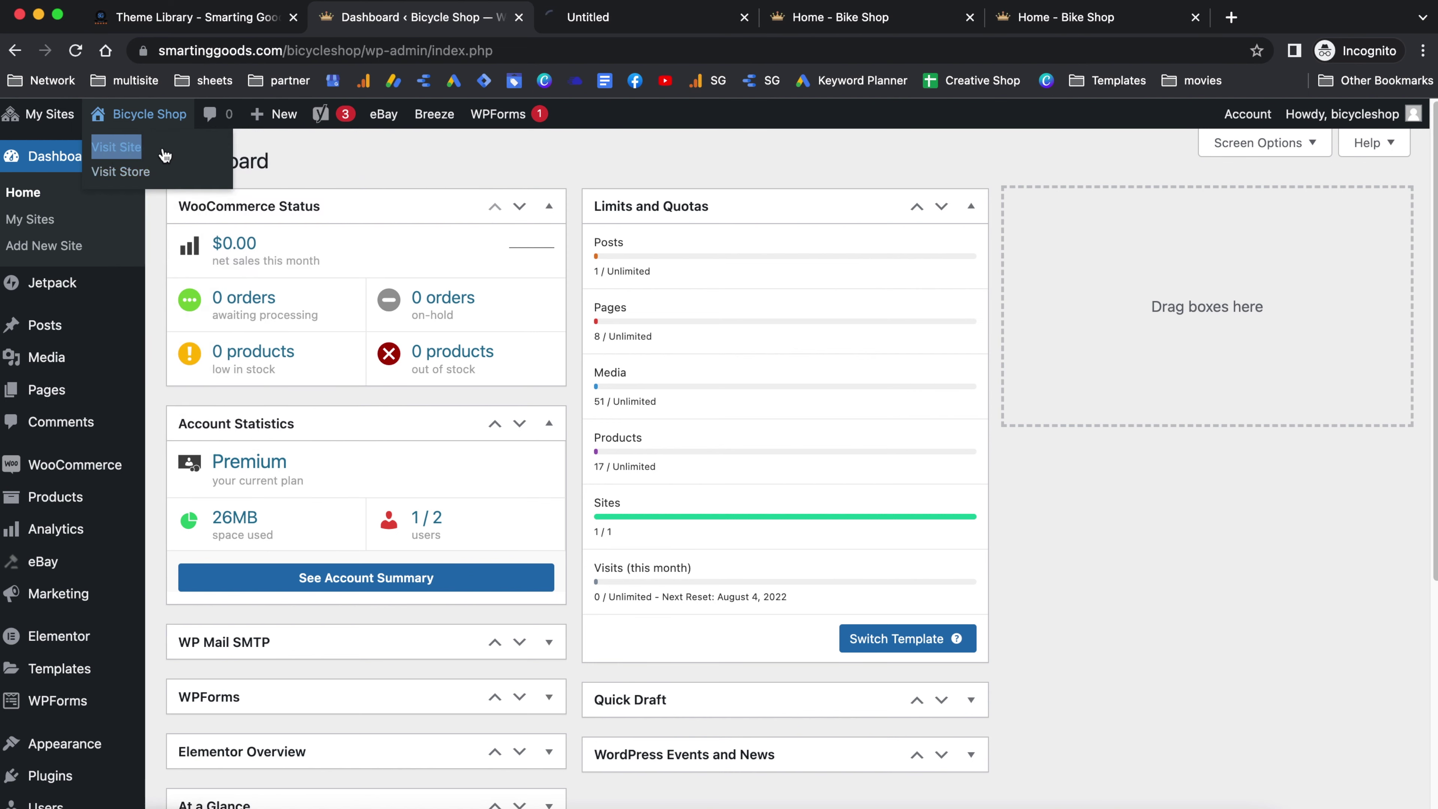
left_click(621, 21)
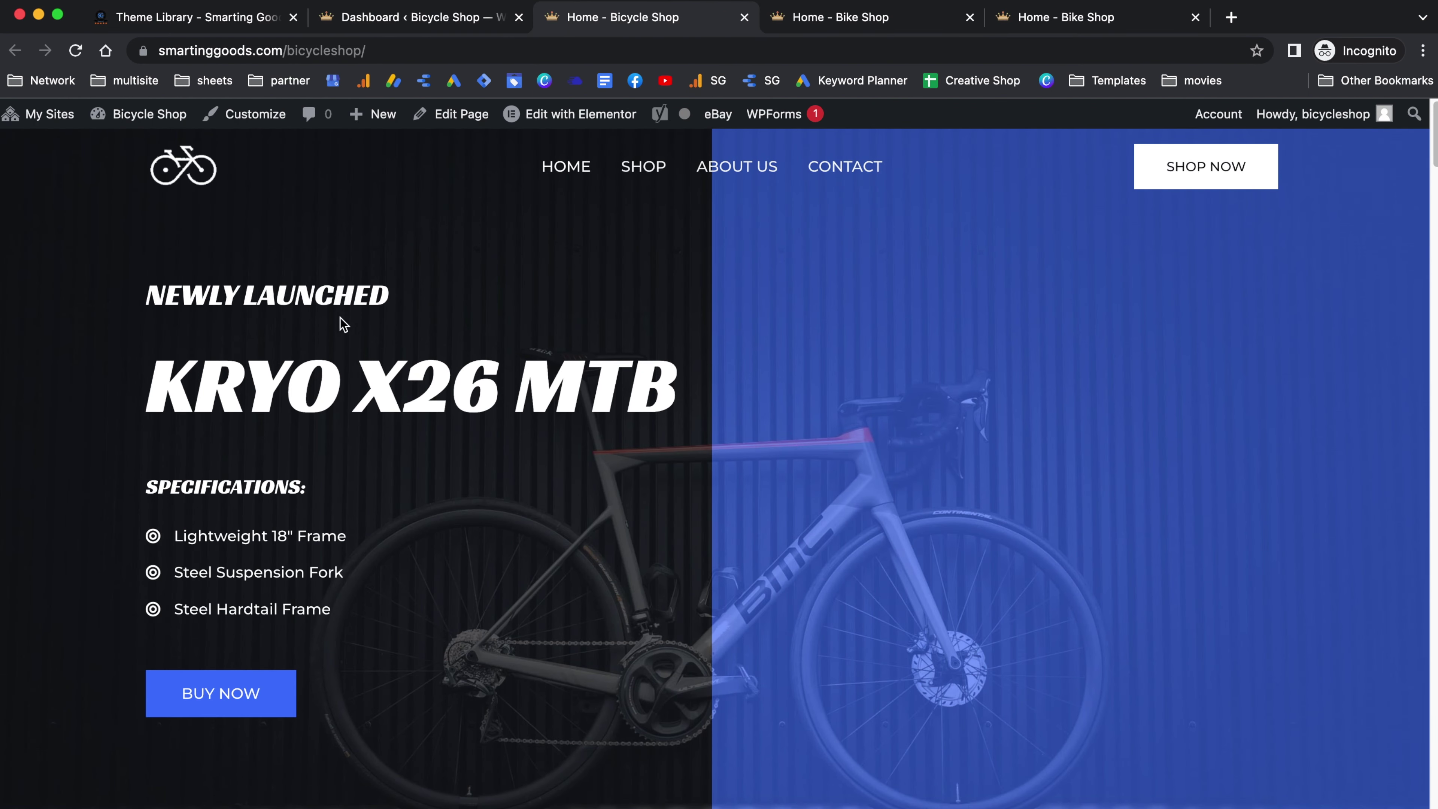
scroll(568, 399, "down", 5)
scroll(510, 368, "up", 5)
scroll(444, 397, "down", 20)
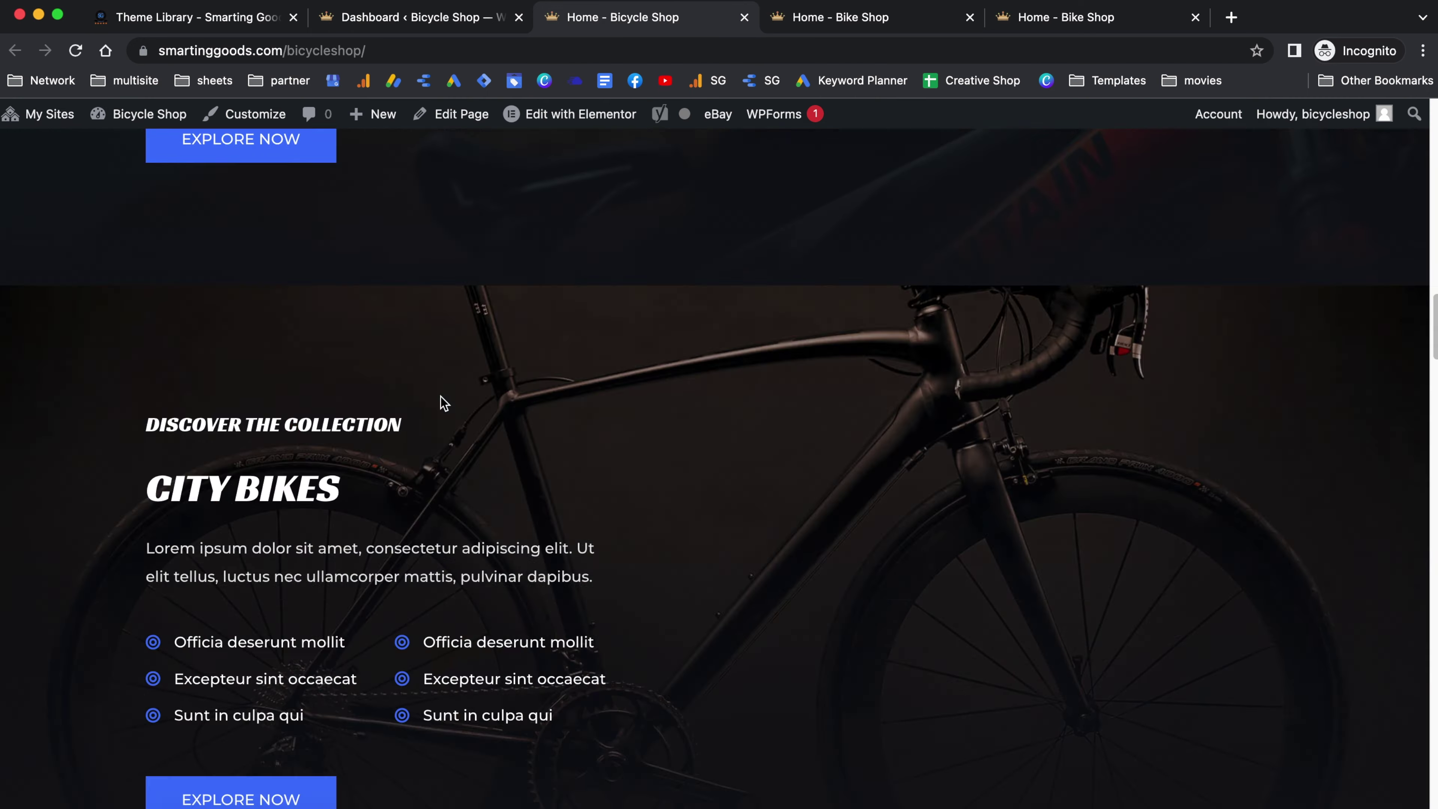
scroll(449, 397, "down", 15)
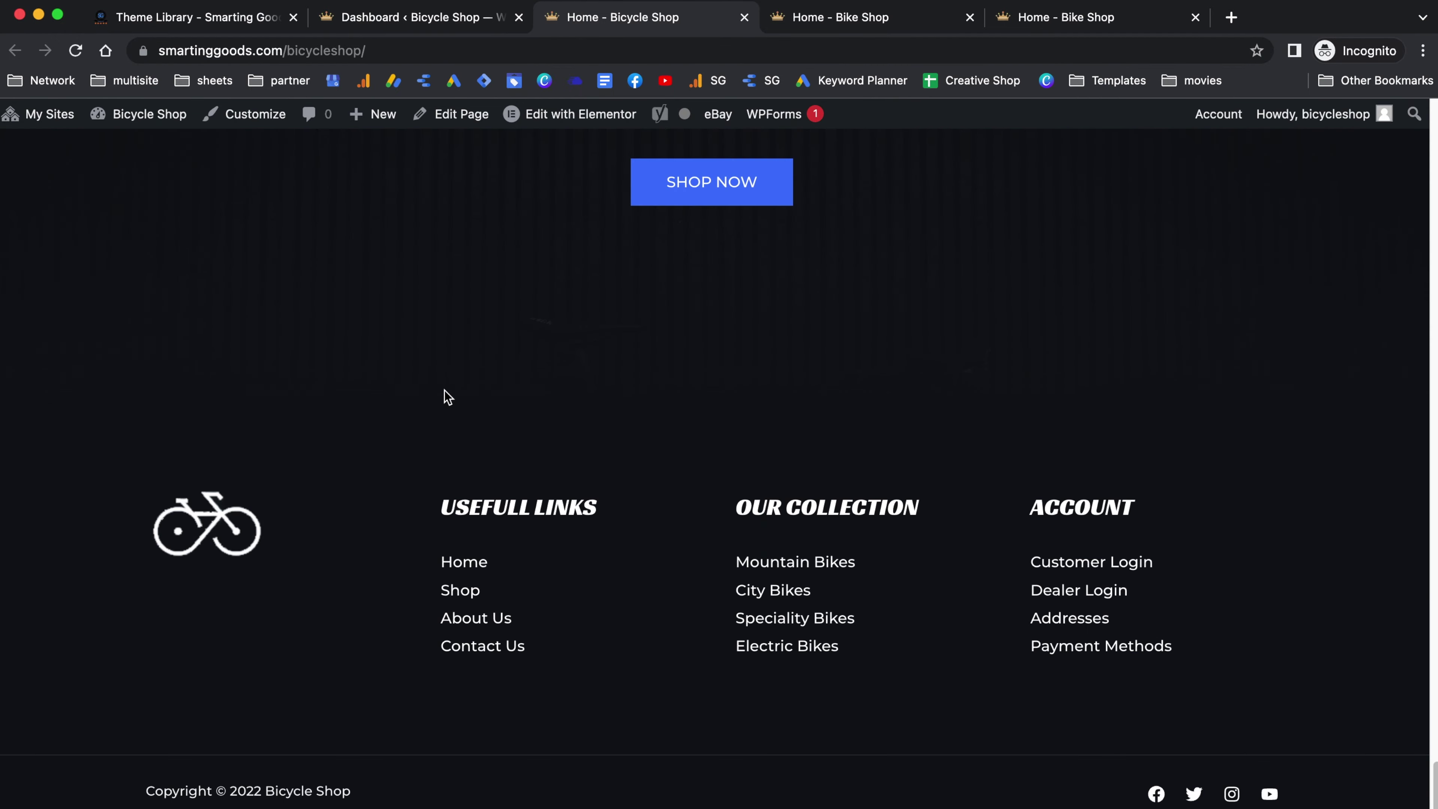
scroll(823, 352, "up", 20)
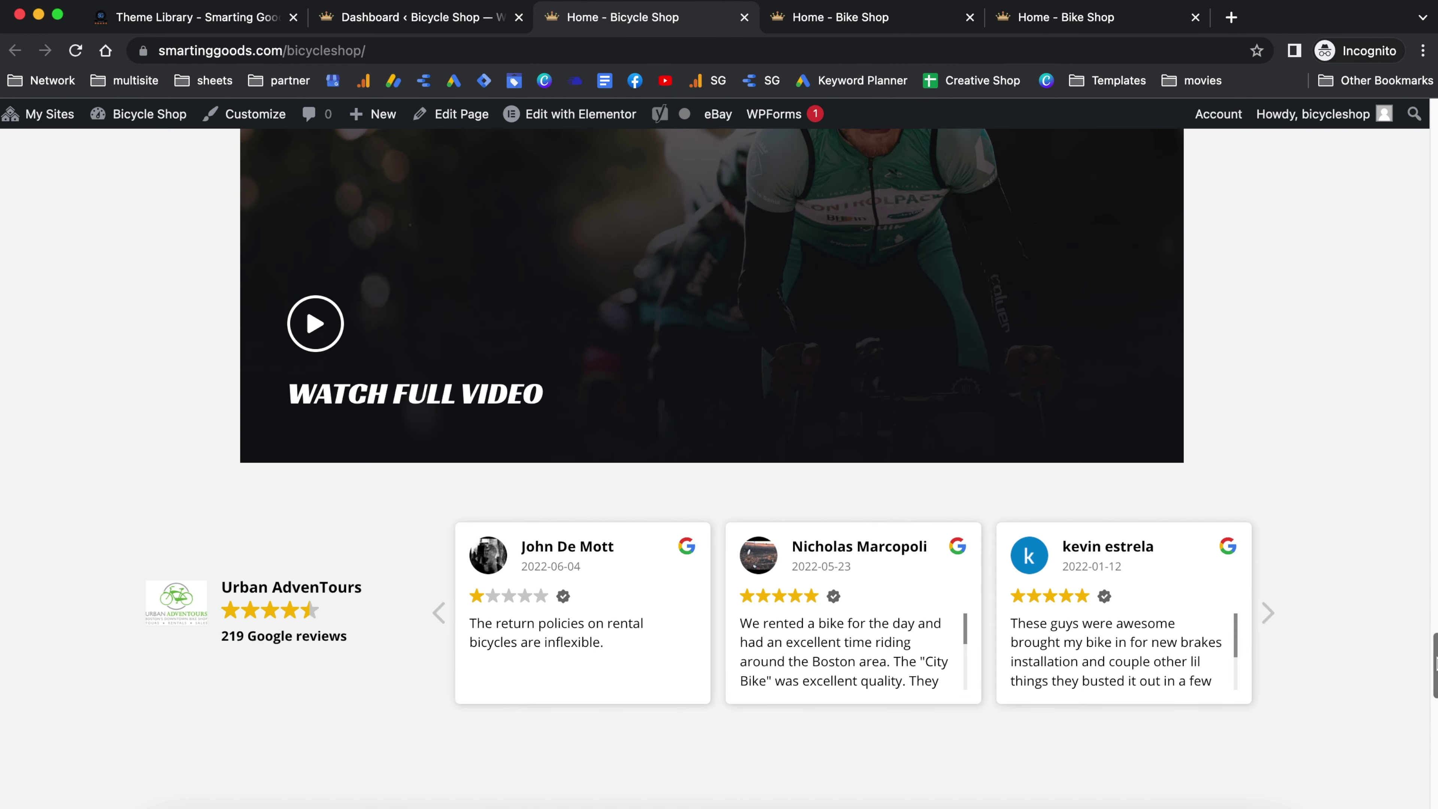
scroll(561, 176, "up", 20)
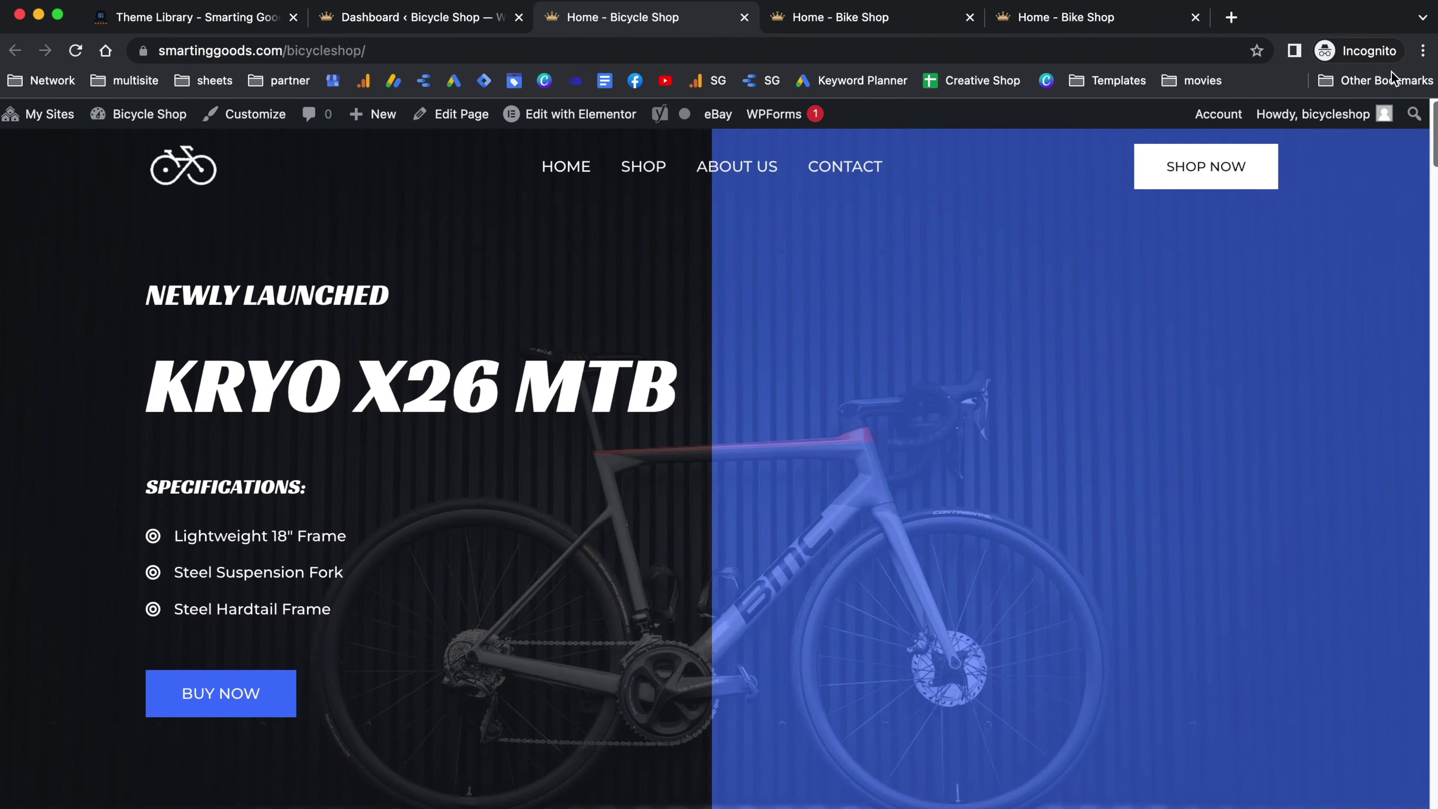
Open the theme Customizer and the Elementor editor for the home page, each in a new browser tab.
right_click(235, 114)
left_click(266, 128)
scroll(139, 391, "down", 1)
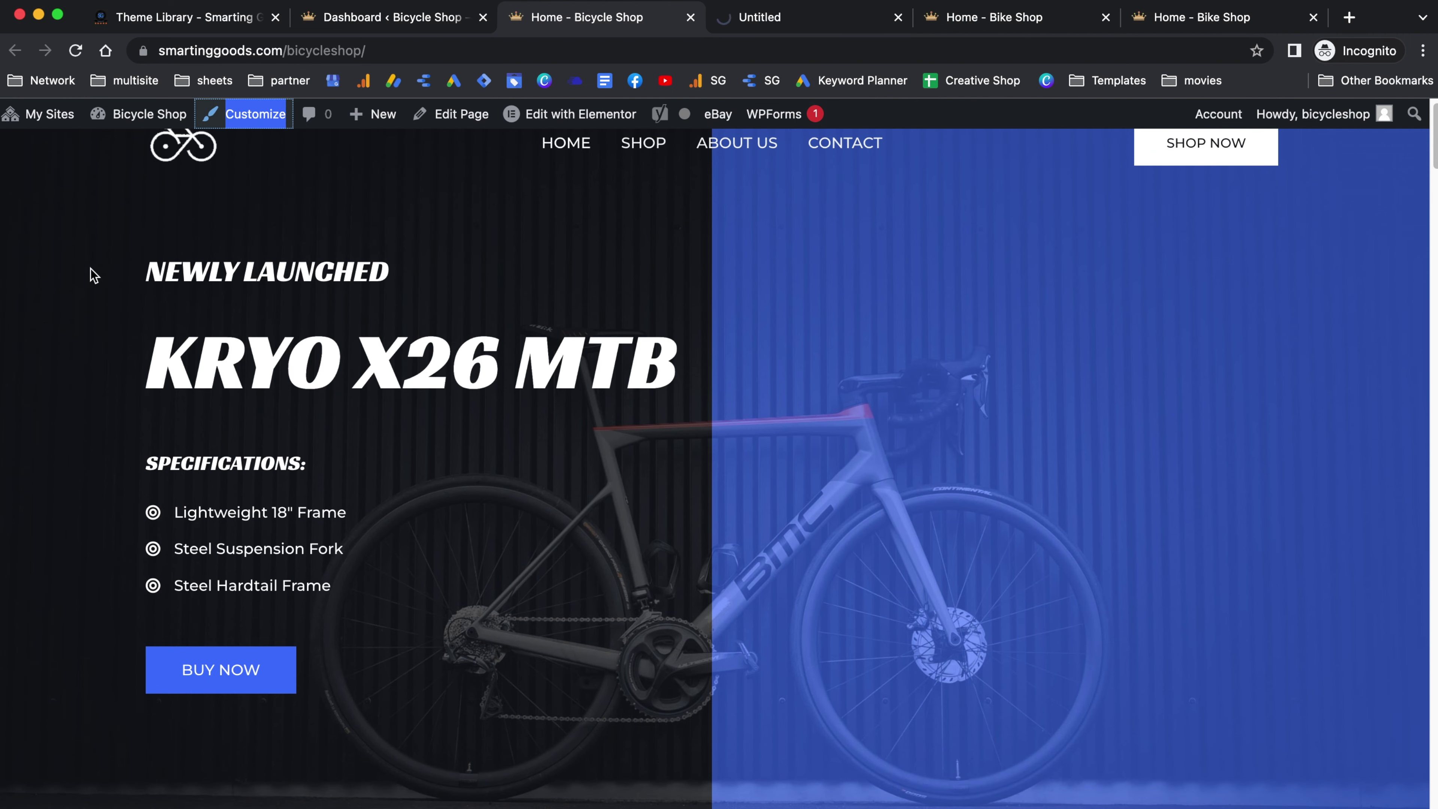
scroll(452, 537, "down", 10)
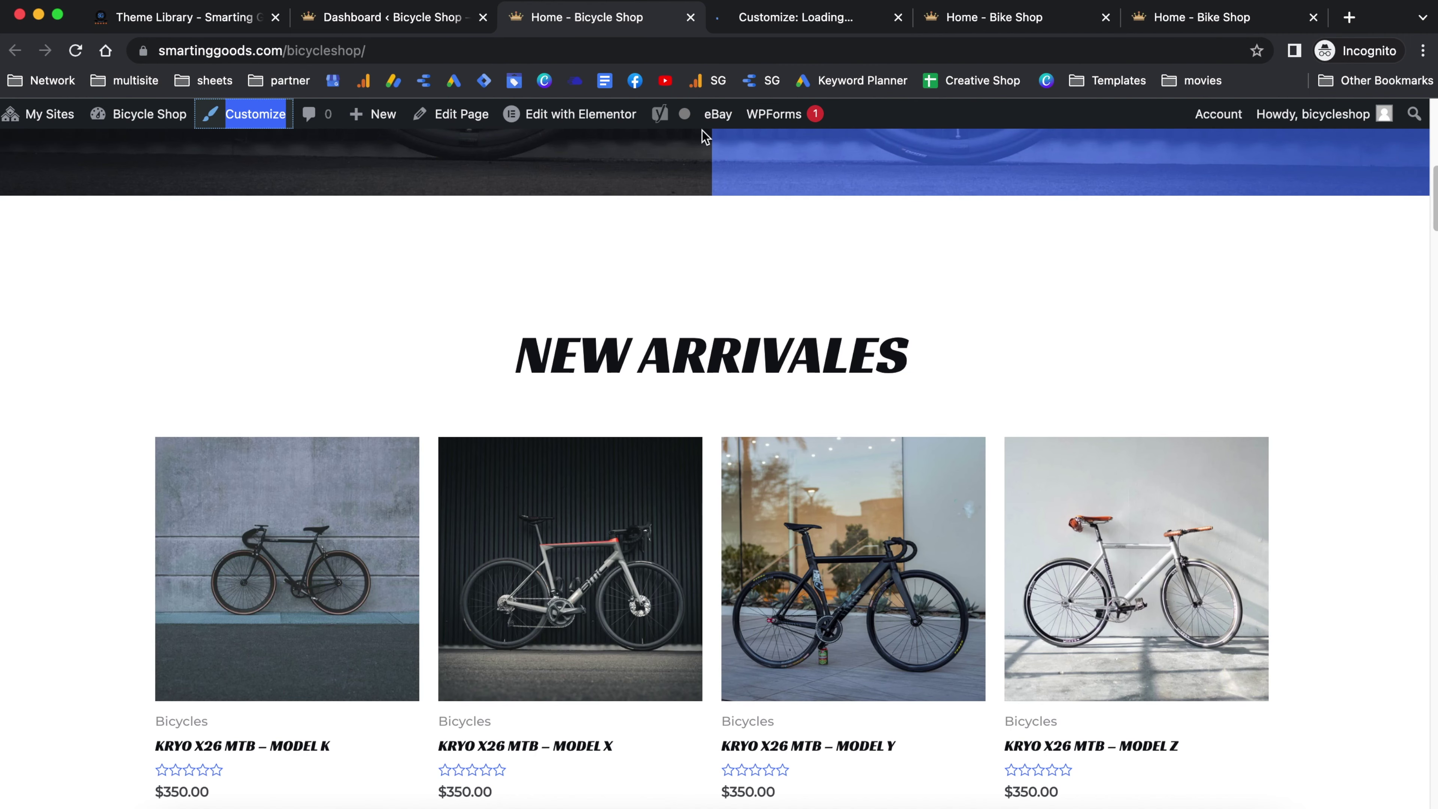
right_click(586, 115)
left_click(615, 126)
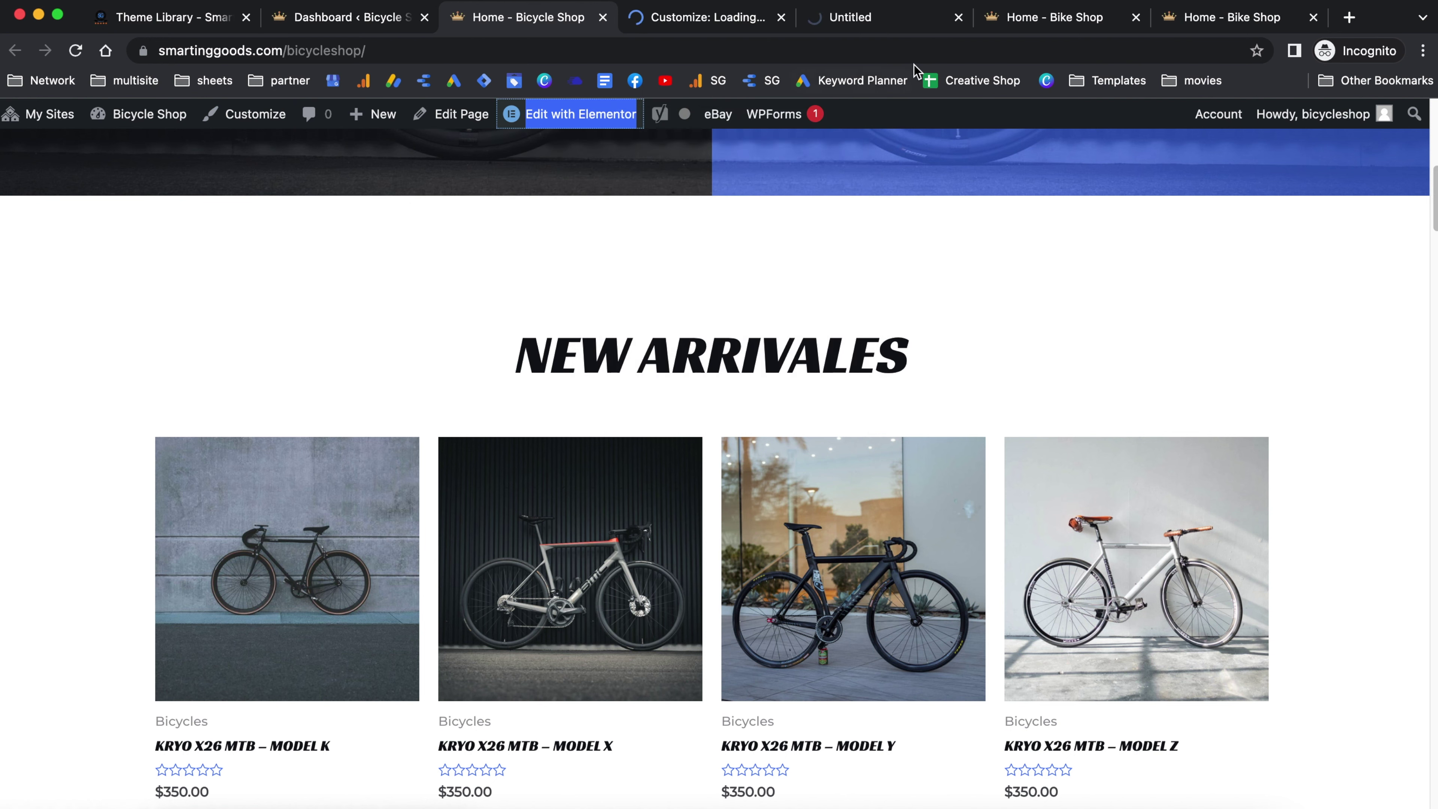
In the Customizer, open the header logo's settings and bring the logo image options into view.
left_click(705, 17)
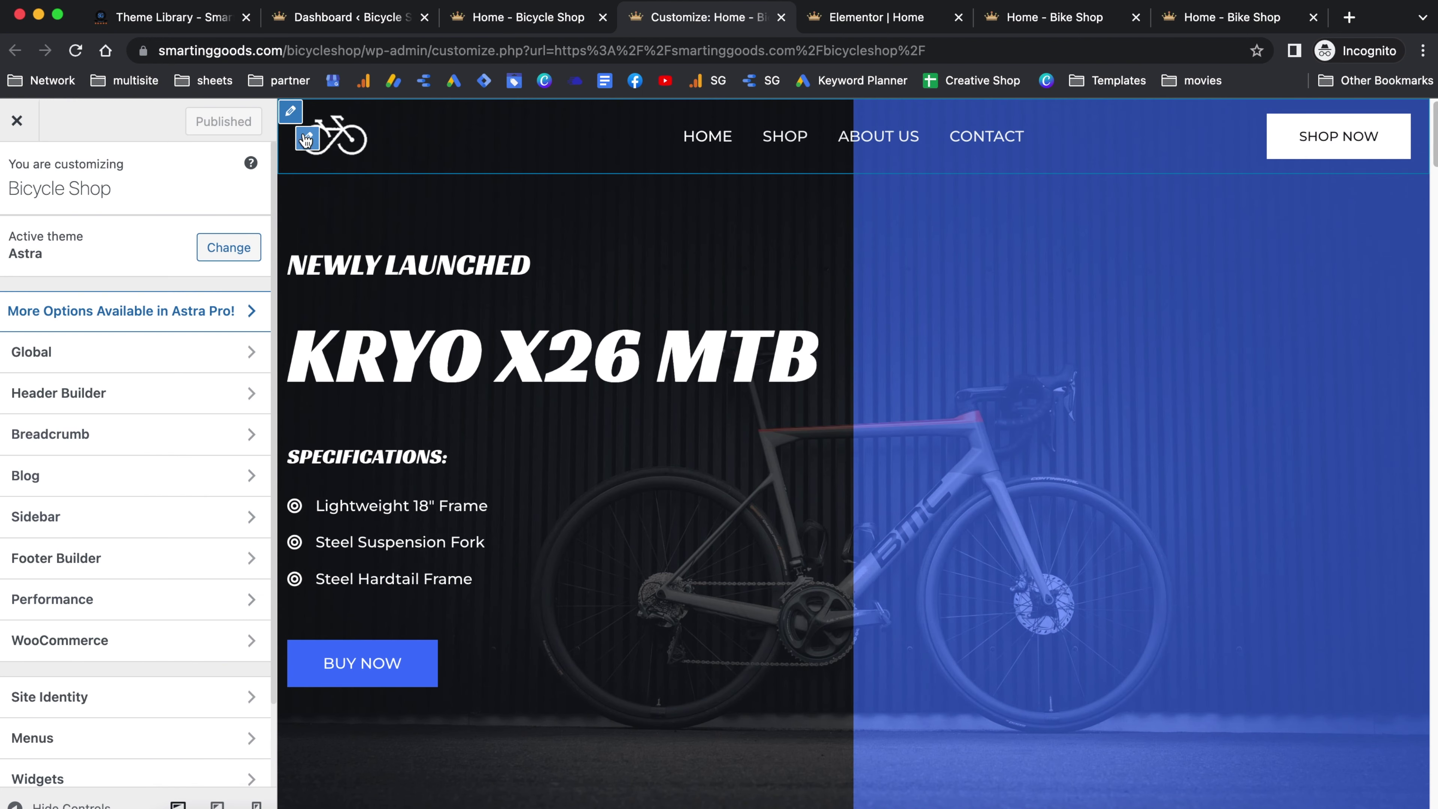
left_click(308, 141)
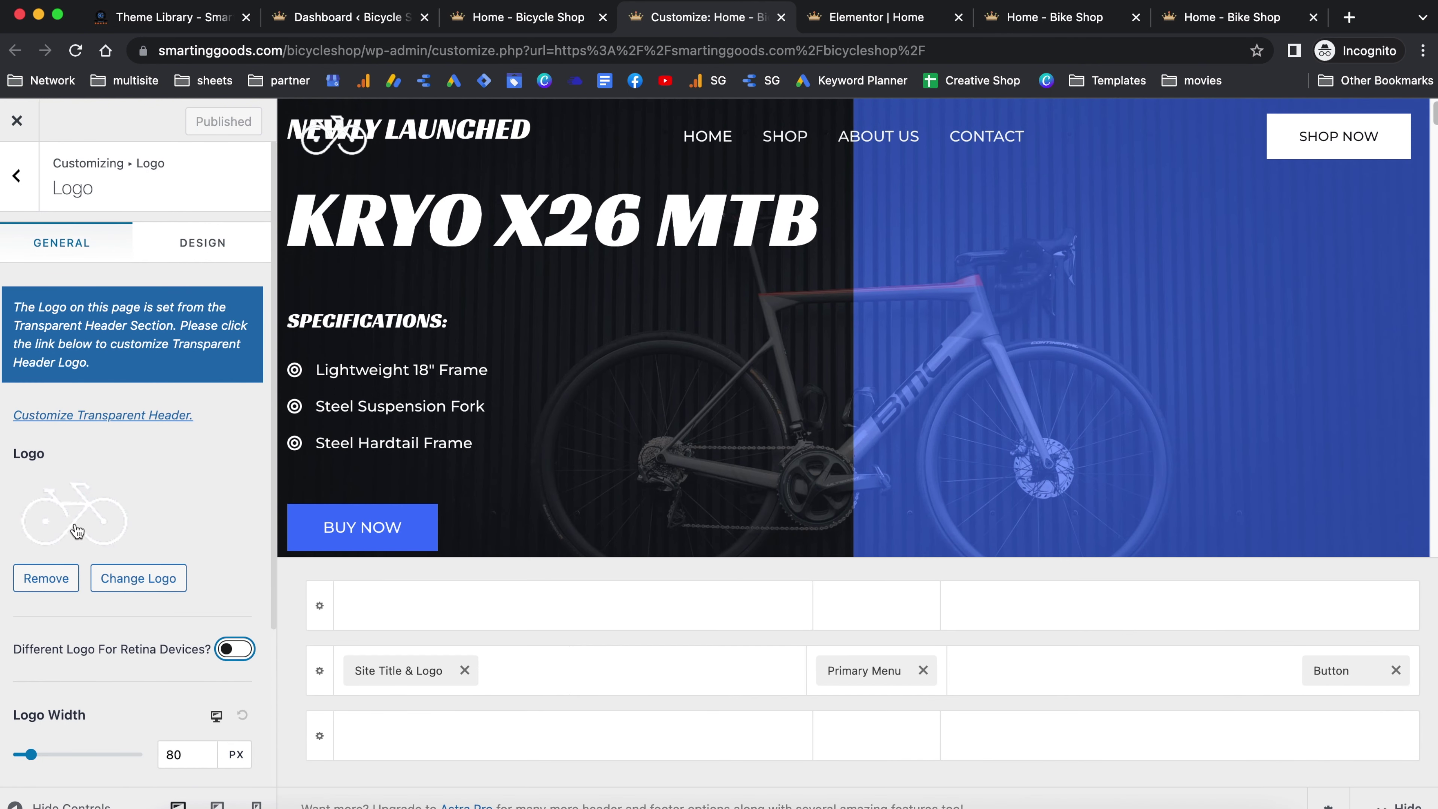
scroll(86, 498, "down", 3)
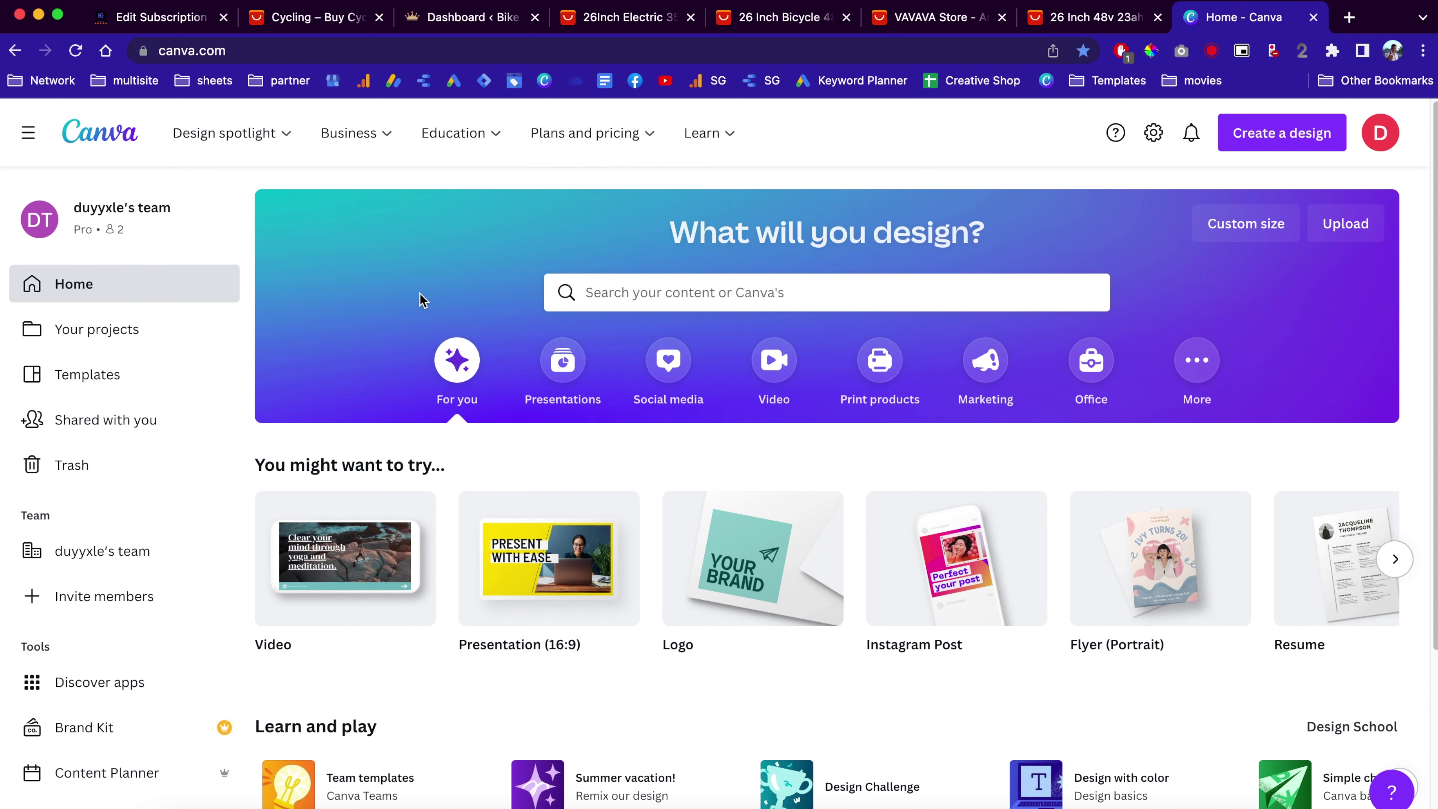
Switch to Canva and open the Logos page from the marketing design types.
mouse_move(311, 136)
mouse_move(234, 143)
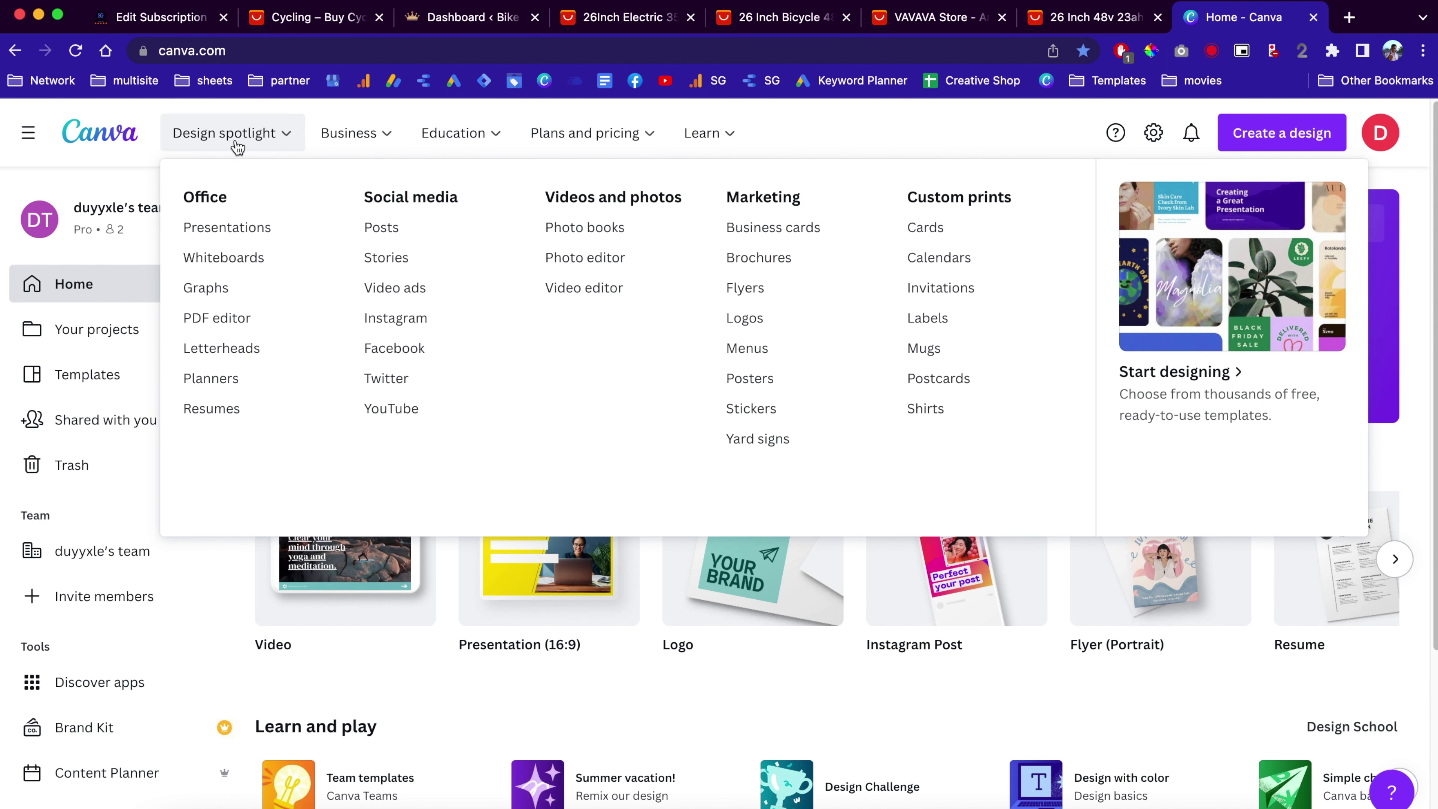
left_click(762, 324)
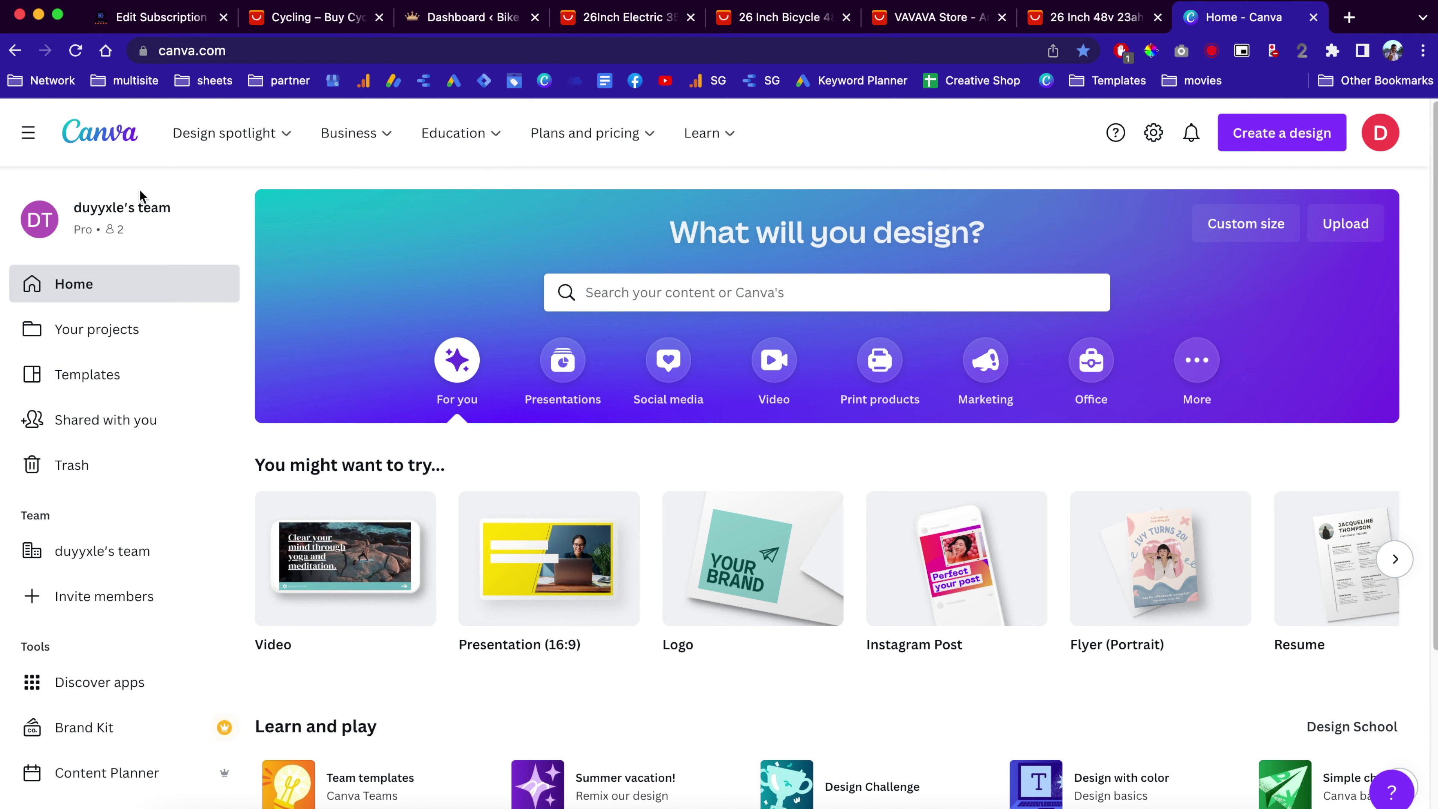
mouse_move(224, 138)
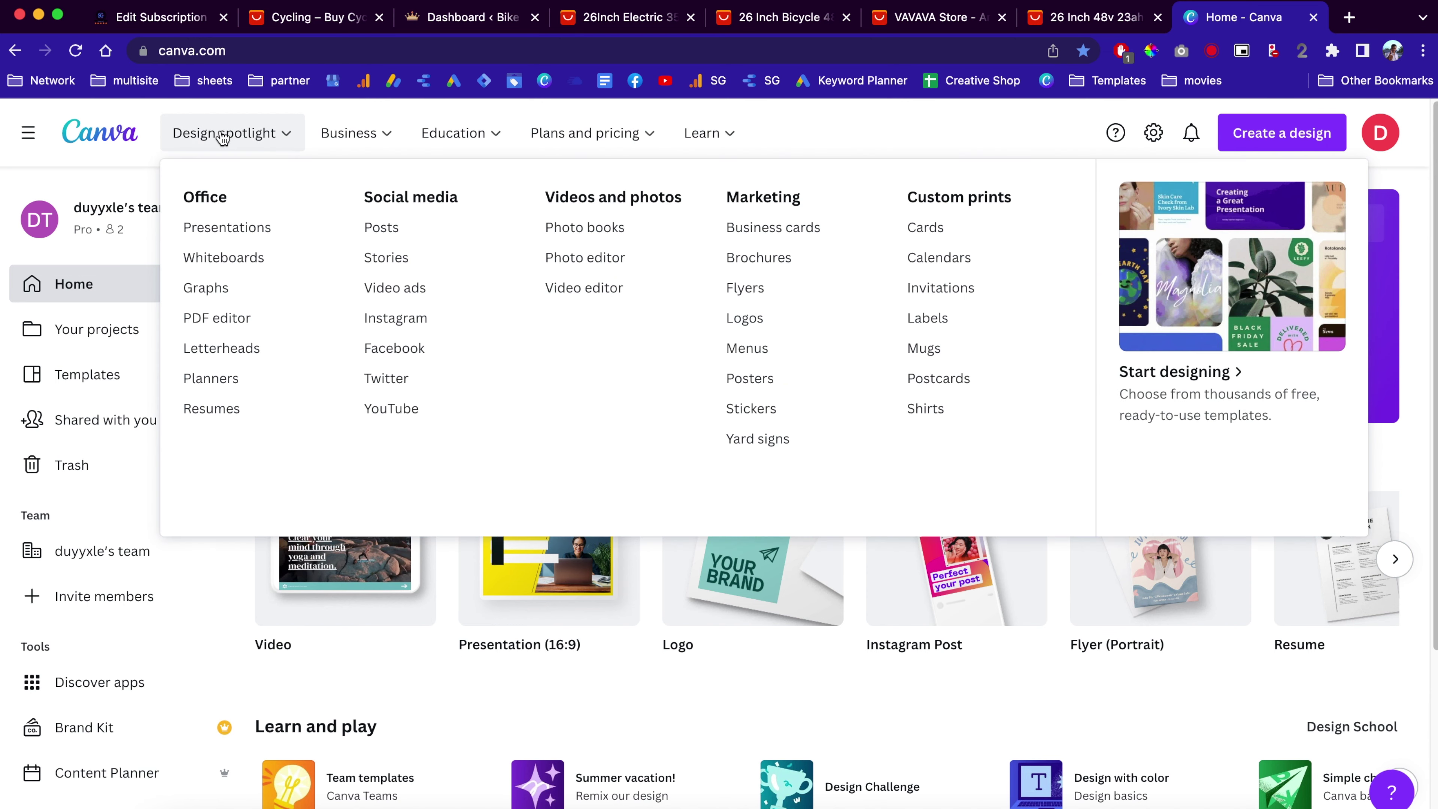
left_click(758, 325)
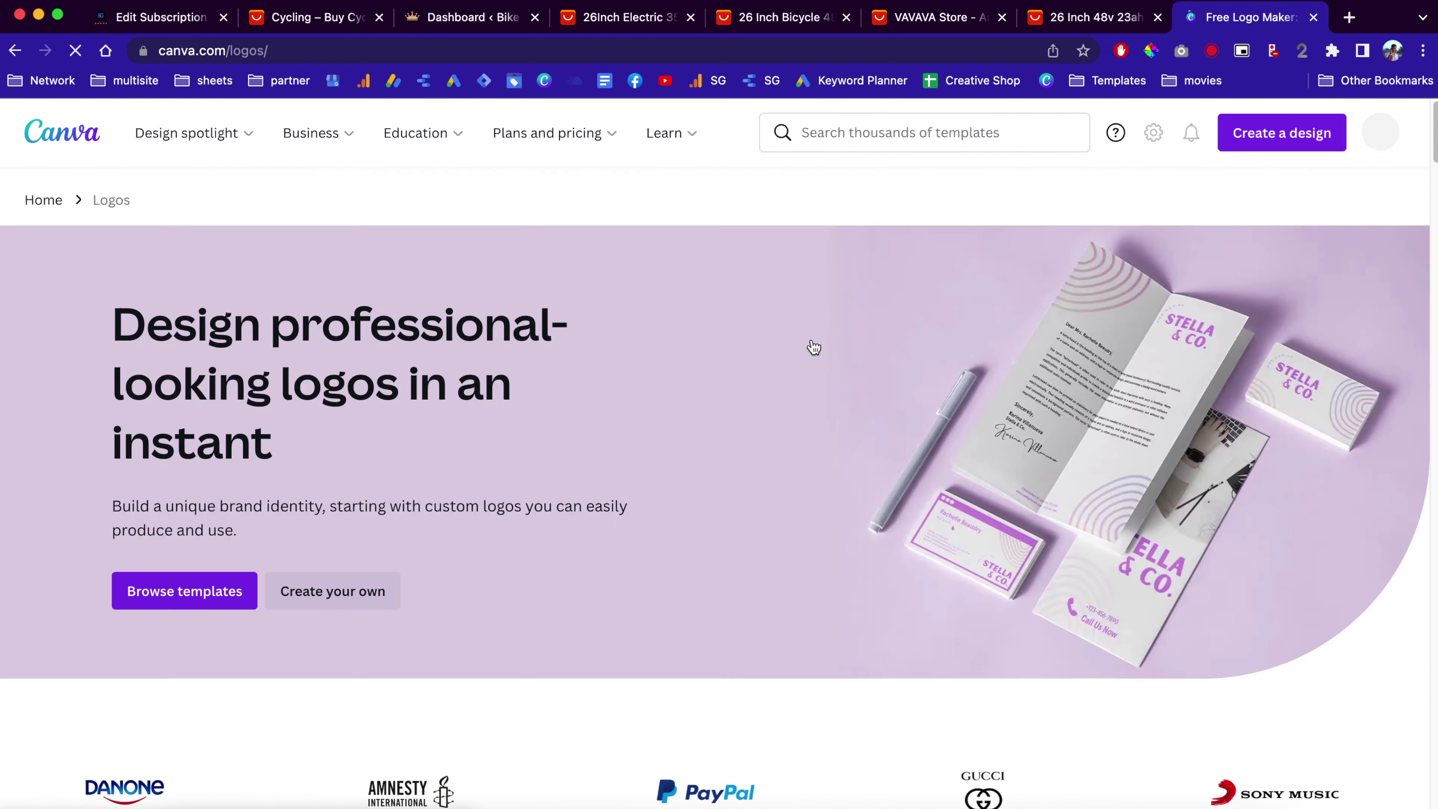
Browse the logo templates and start customizing the Minimalist Elegant Signature Logo template.
scroll(821, 442, "down", 4)
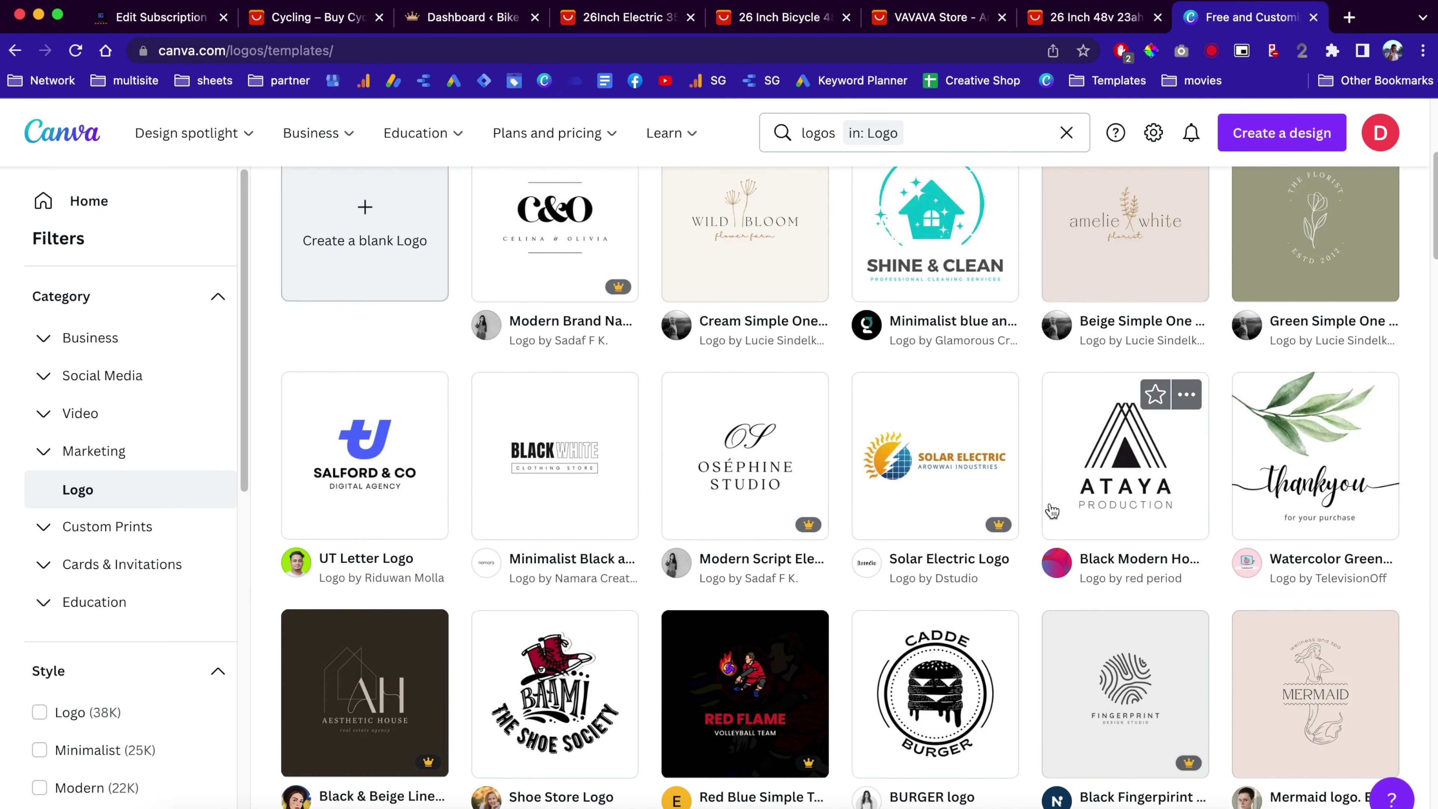
scroll(1101, 387, "up", 5)
scroll(962, 453, "down", 8)
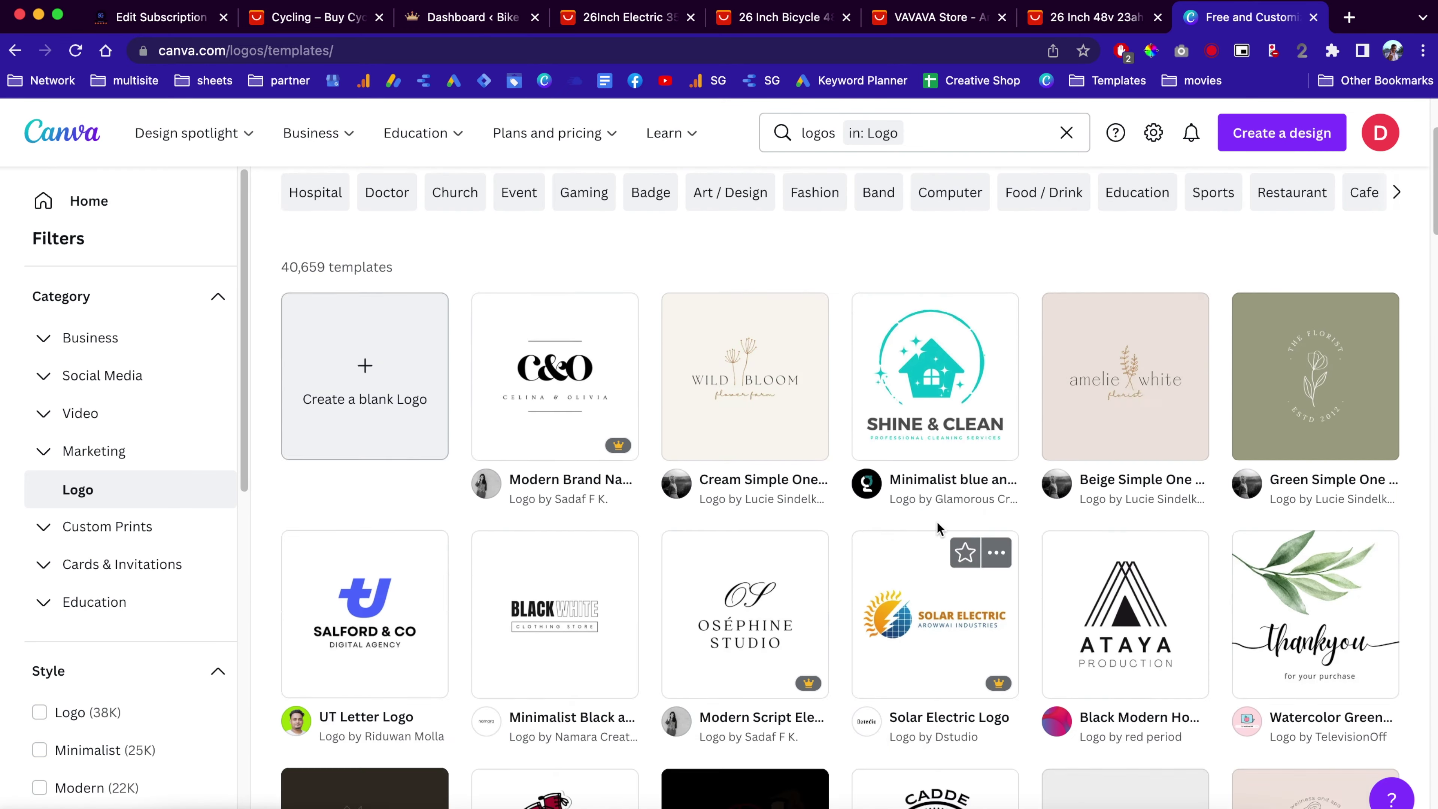
scroll(963, 519, "down", 5)
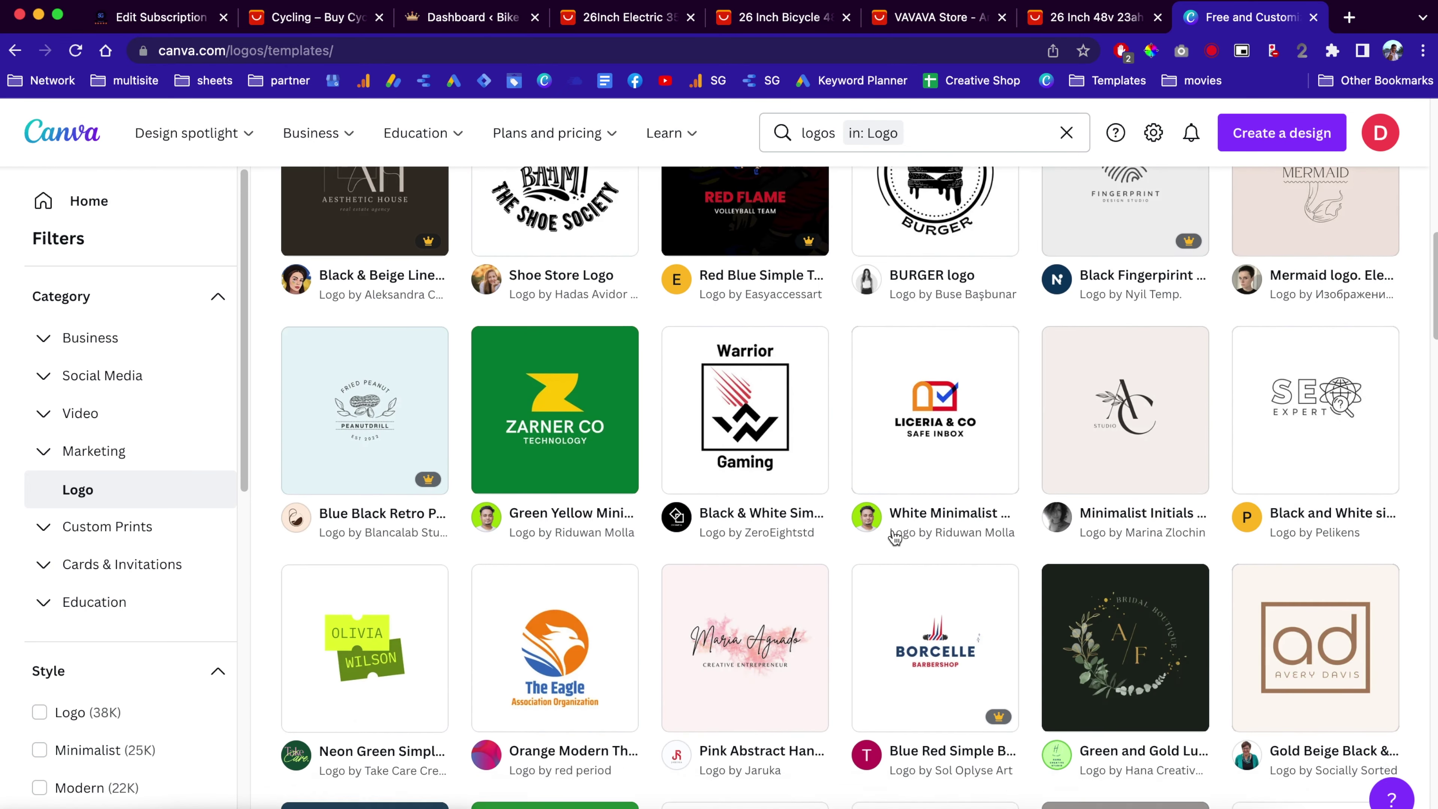
scroll(742, 553, "down", 8)
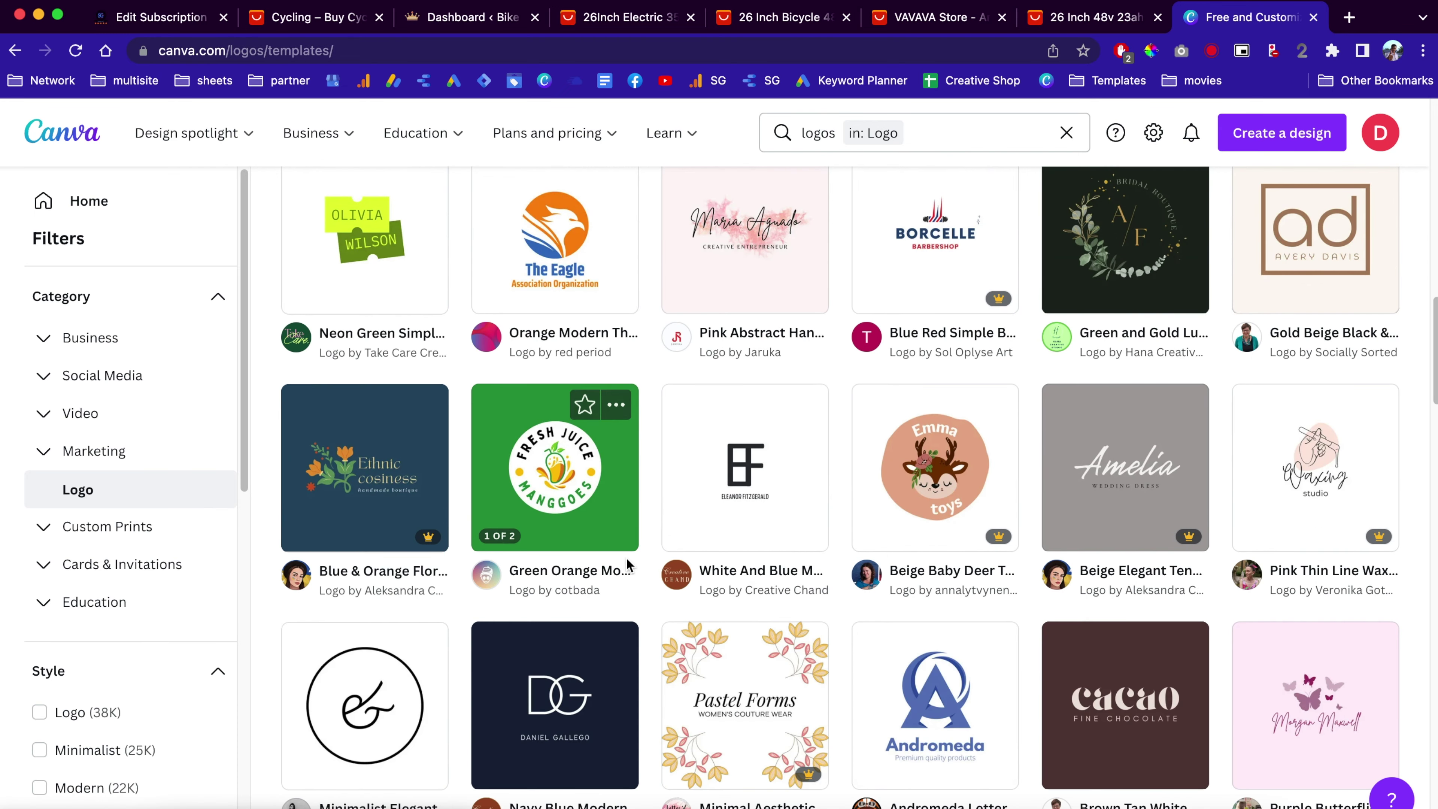
scroll(747, 566, "down", 8)
left_click(1118, 349)
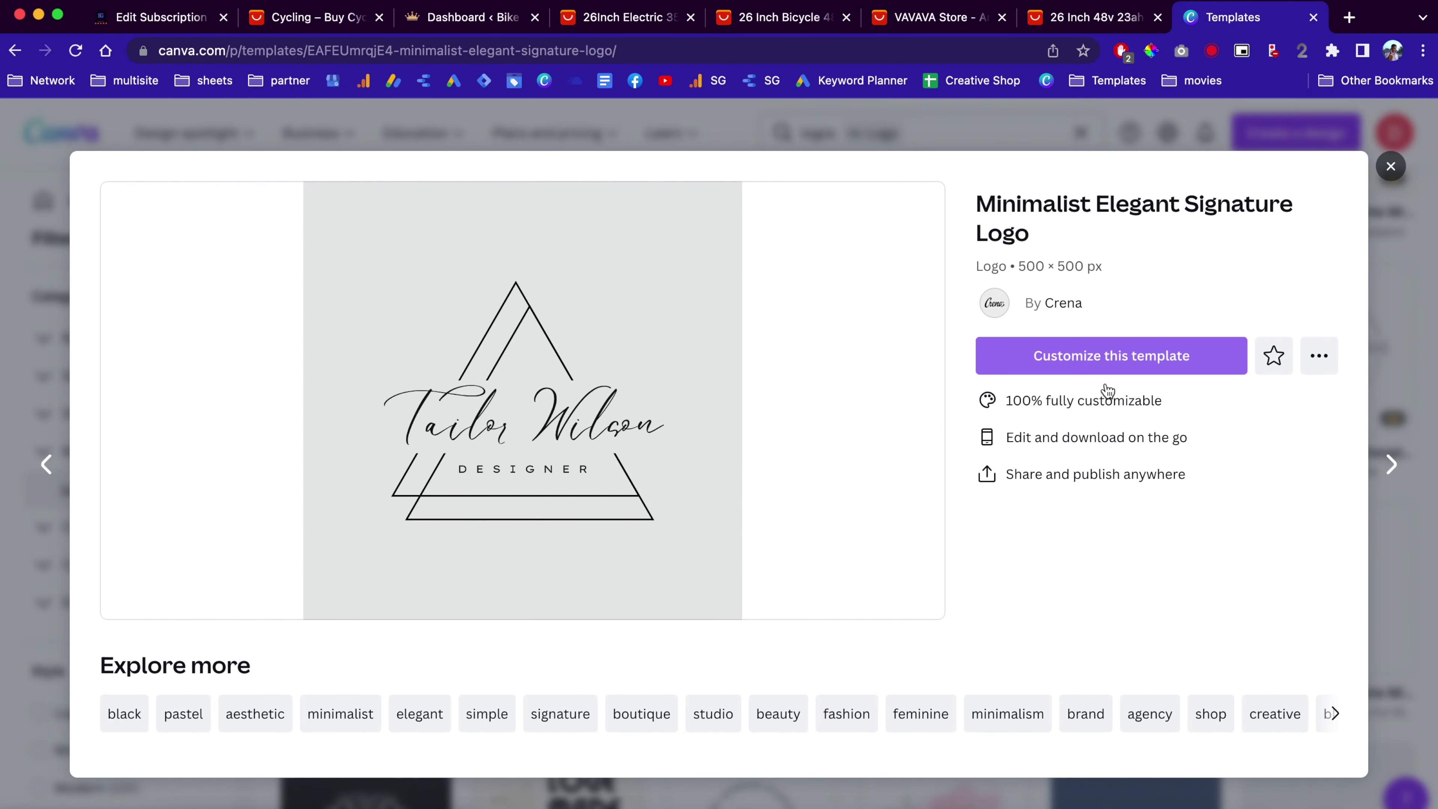
left_click(1105, 362)
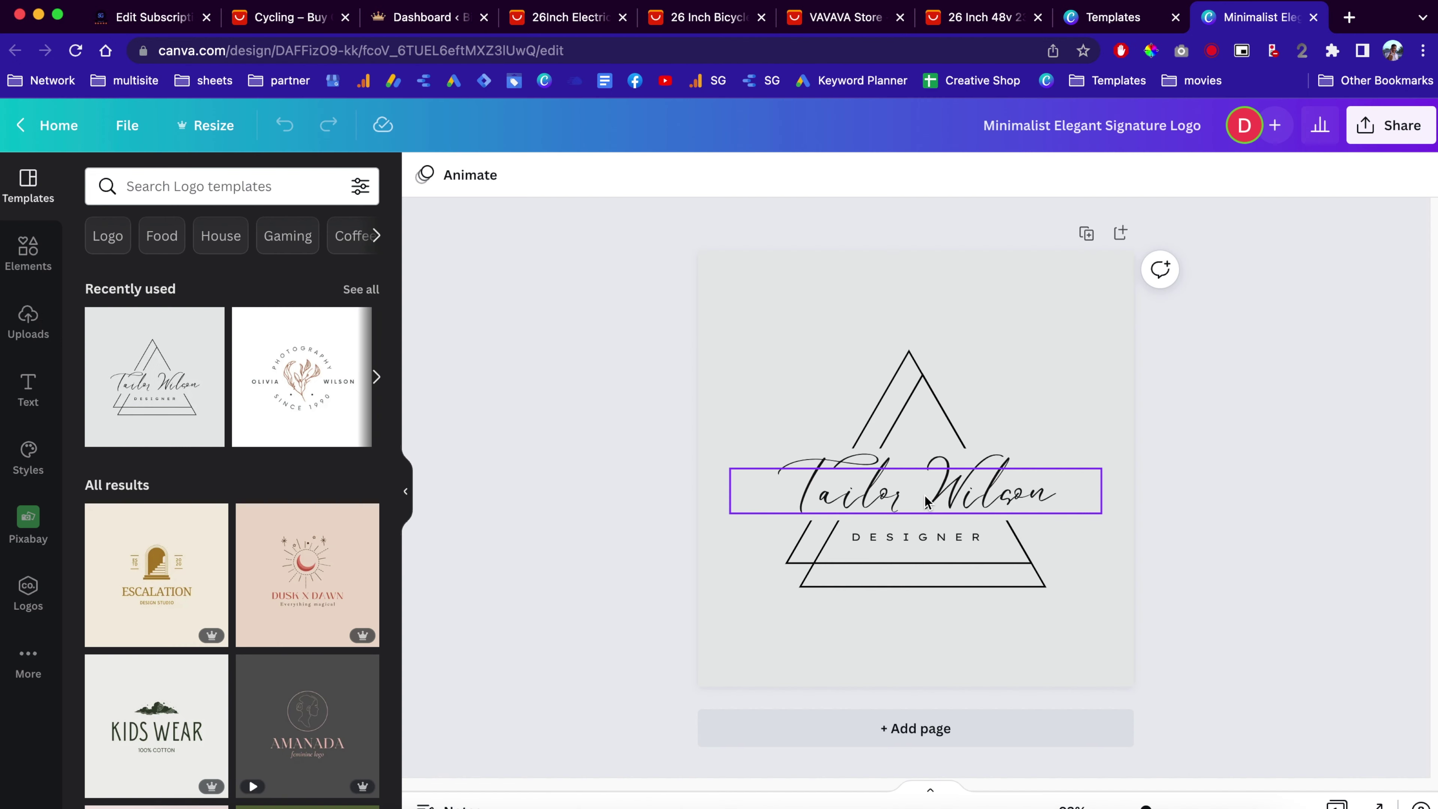
Replace the logo's script name with "bicycle shop" and the line beneath it with "WELCOME".
left_click(927, 502)
left_click(926, 498)
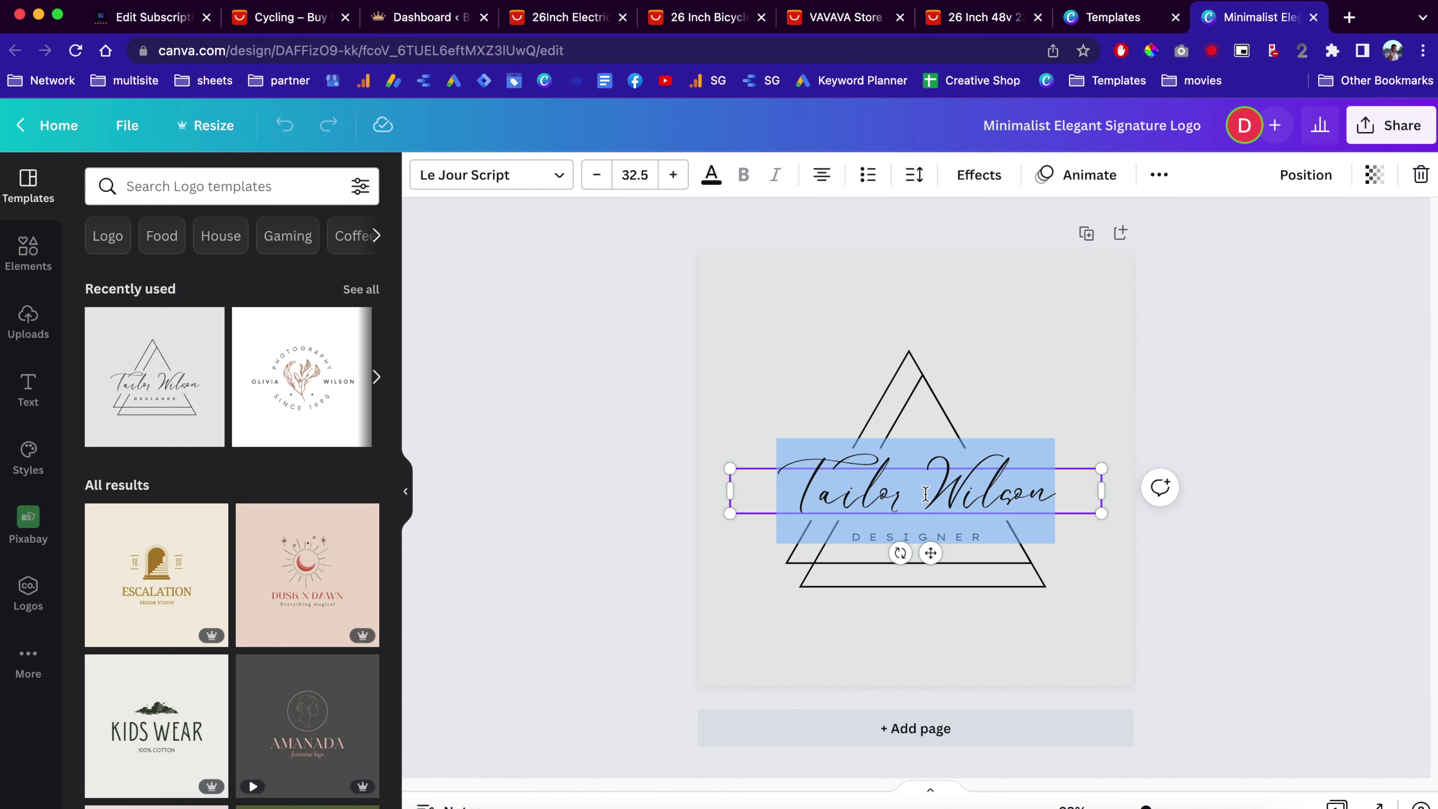
type("bicycle shop")
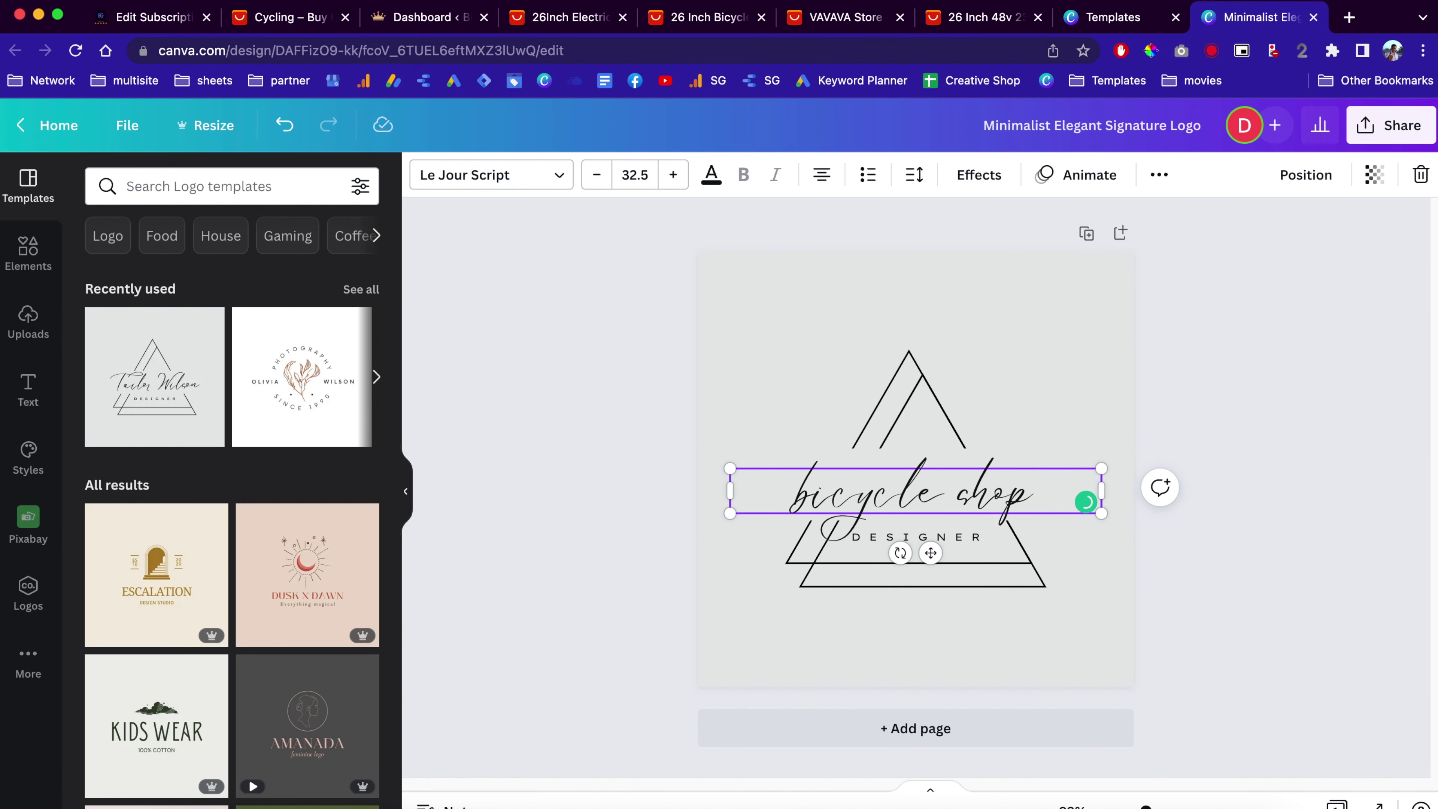
double_click(918, 536)
type("WELCOME")
Delete the gray background from the logo design.
left_click(1079, 423)
left_click(748, 311)
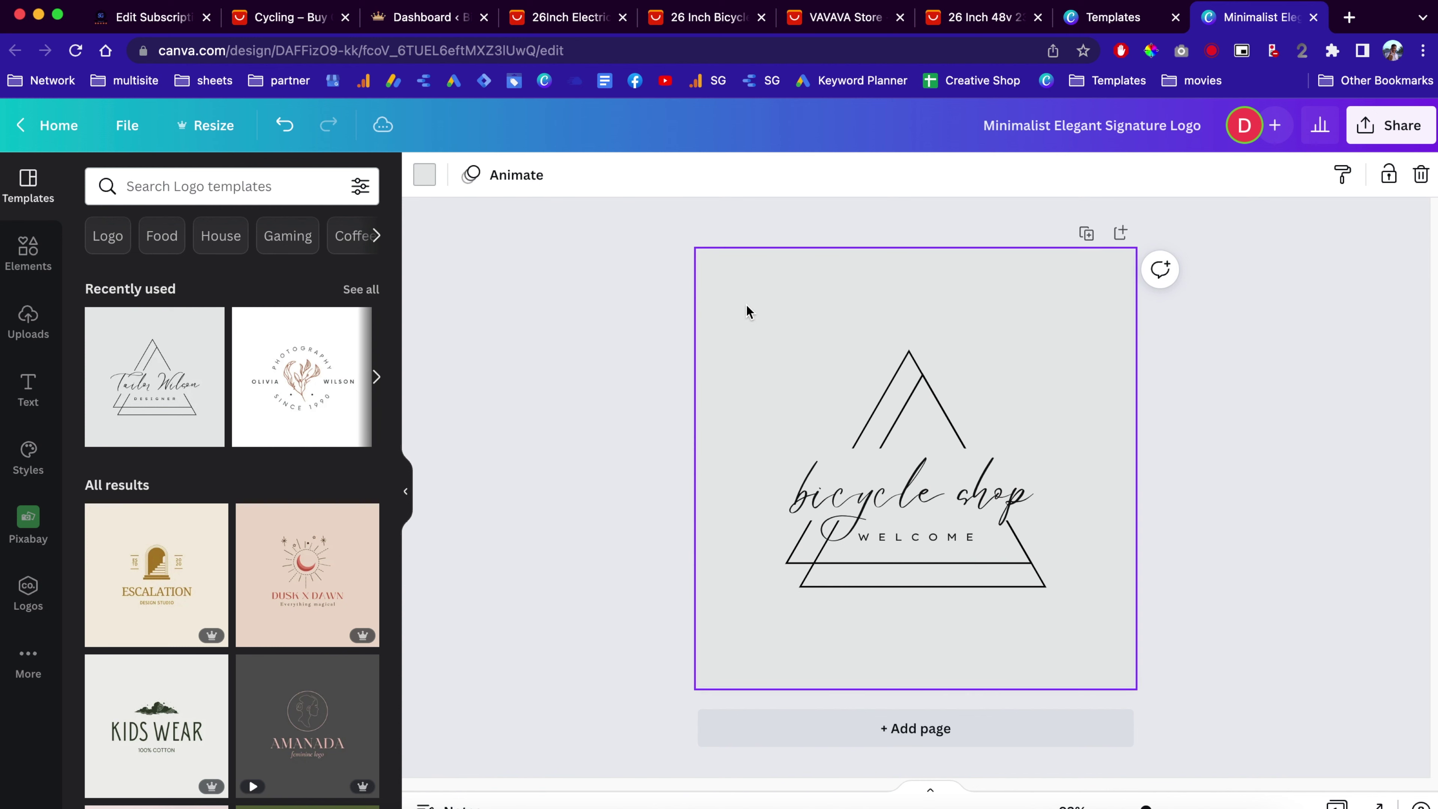
key("Delete")
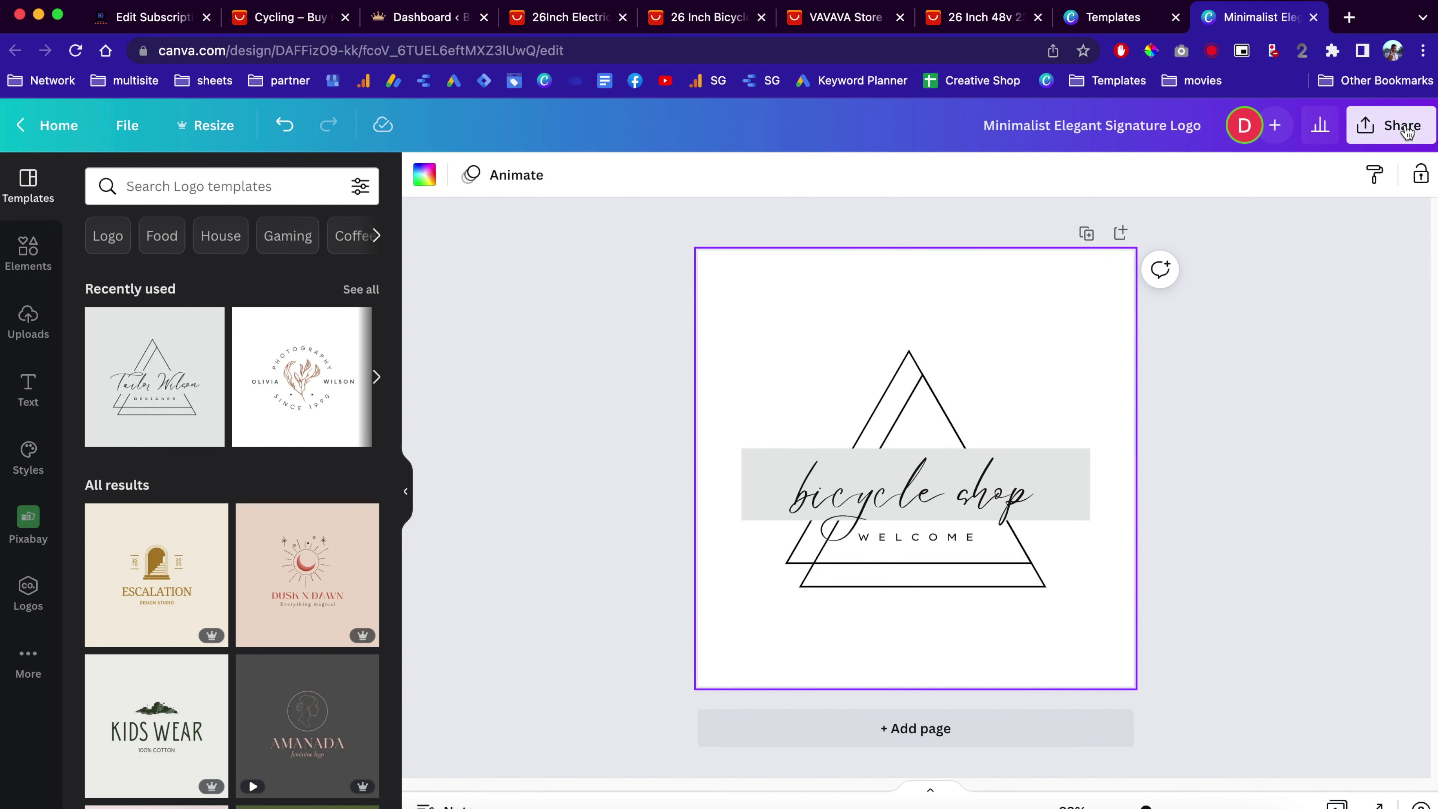
Download the logo as a PNG with a transparent background at 500 × 500 px.
left_click(1414, 124)
left_click(1176, 584)
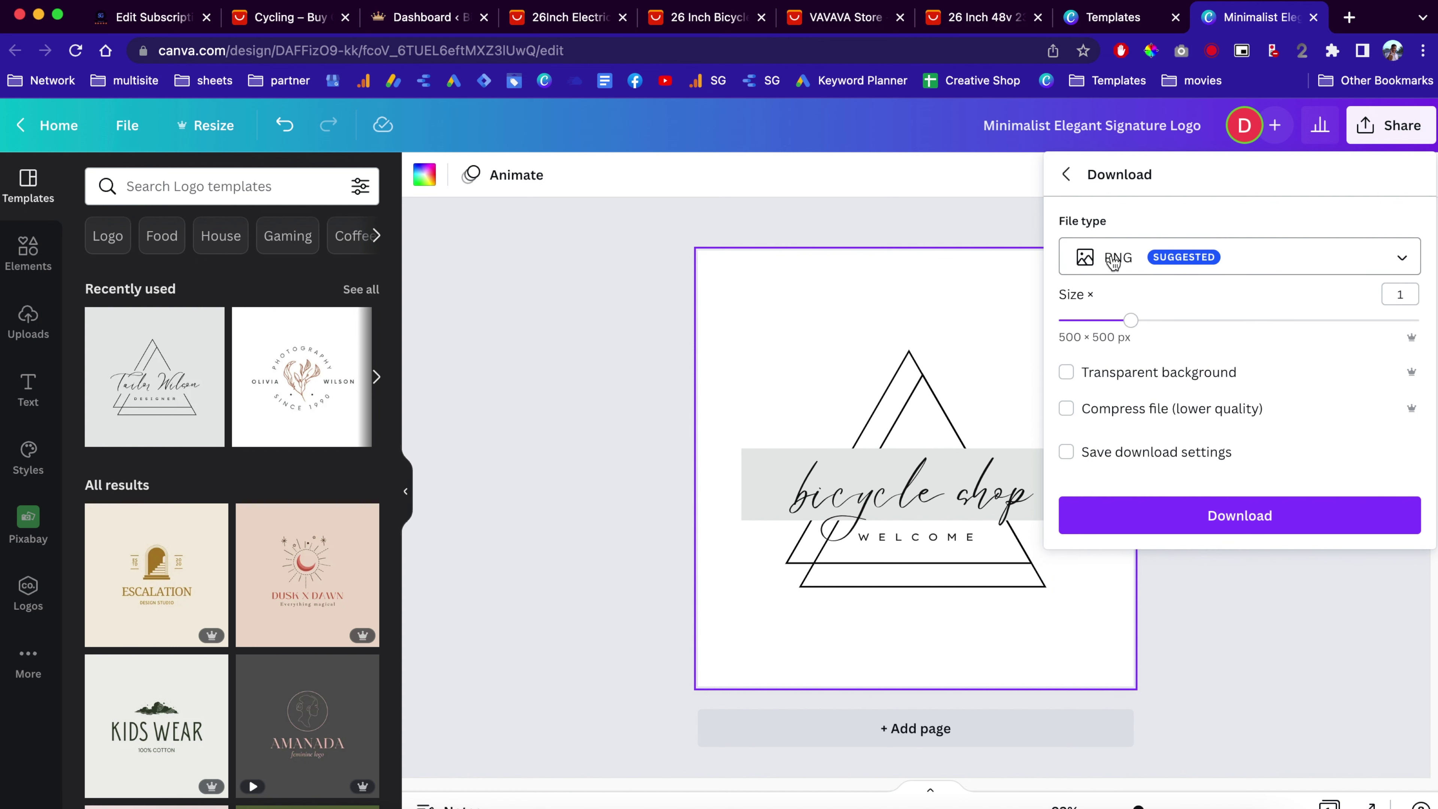
left_click(1068, 373)
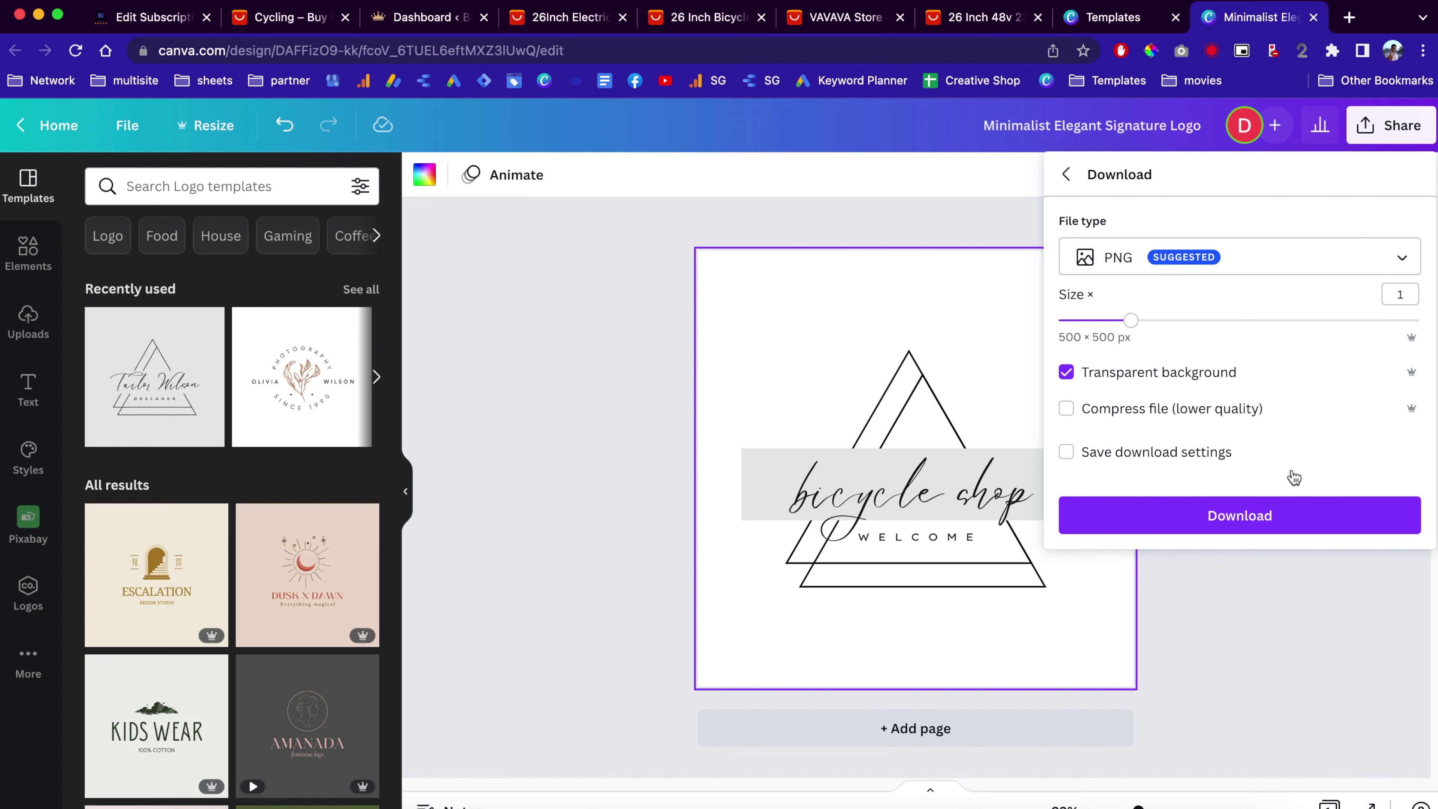
left_click(1251, 527)
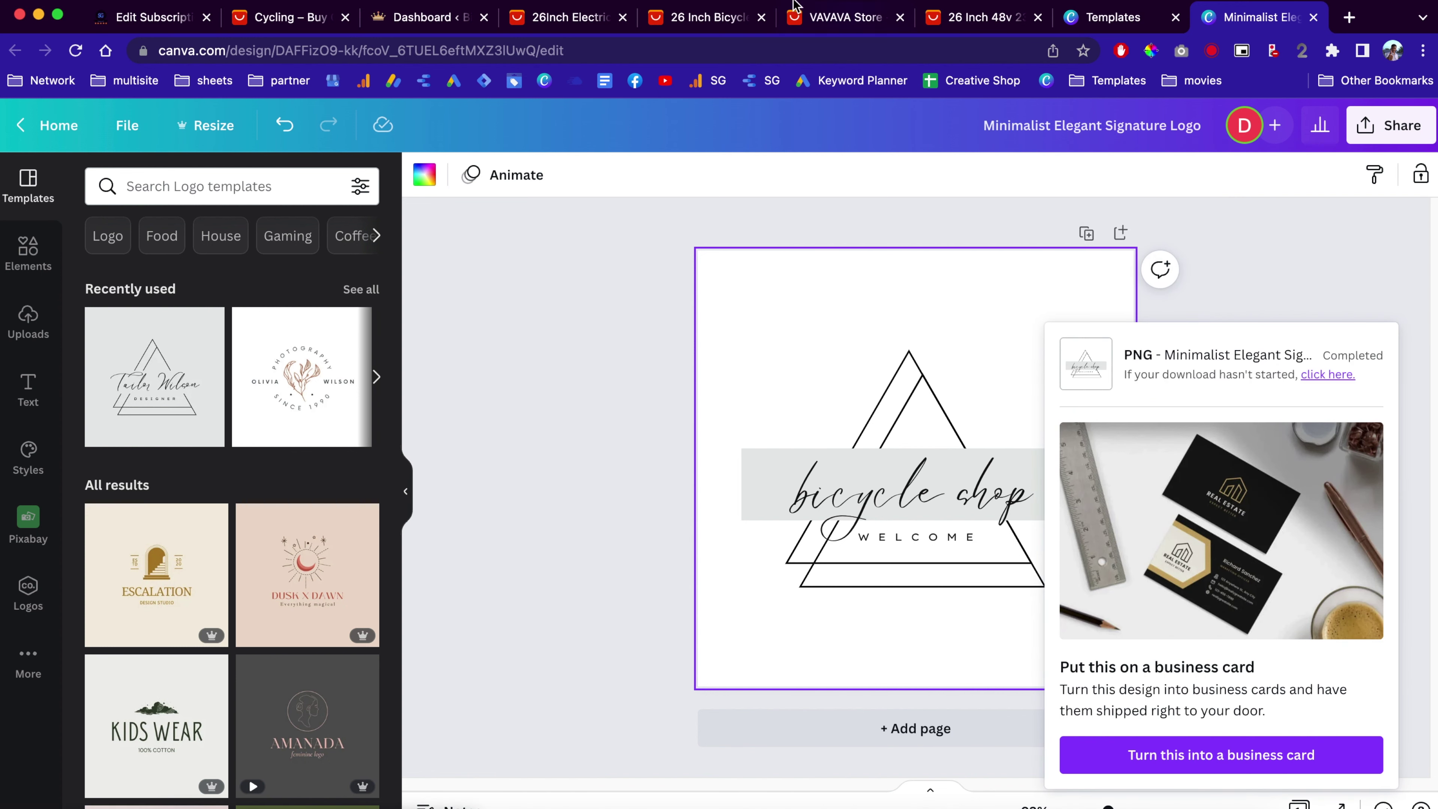
Switch to the WordPress Customizer and upload Minimalist Elegant Signature Logo.png as a new file in the logo selection dialog.
key("ctrl+Up")
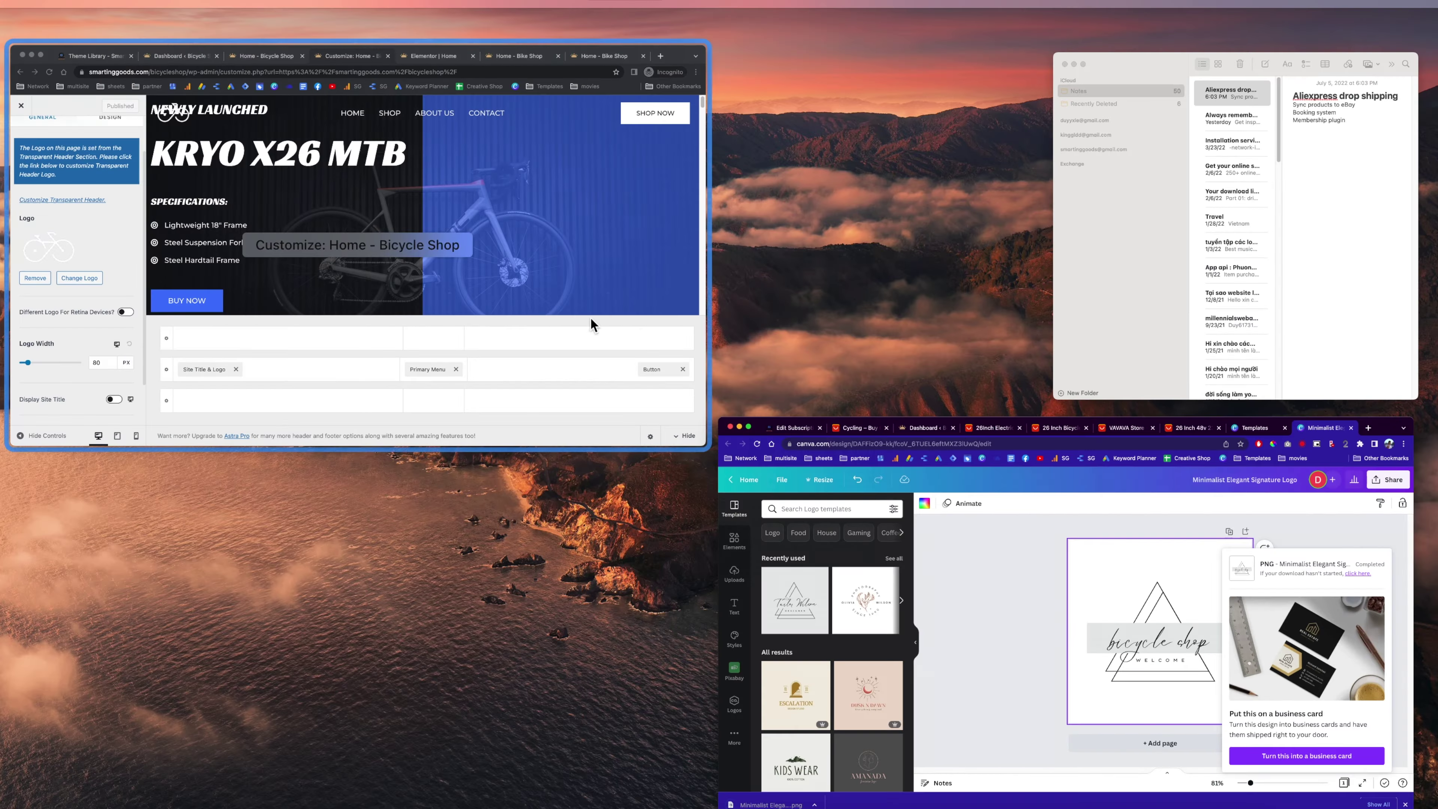
left_click(591, 318)
left_click(136, 482)
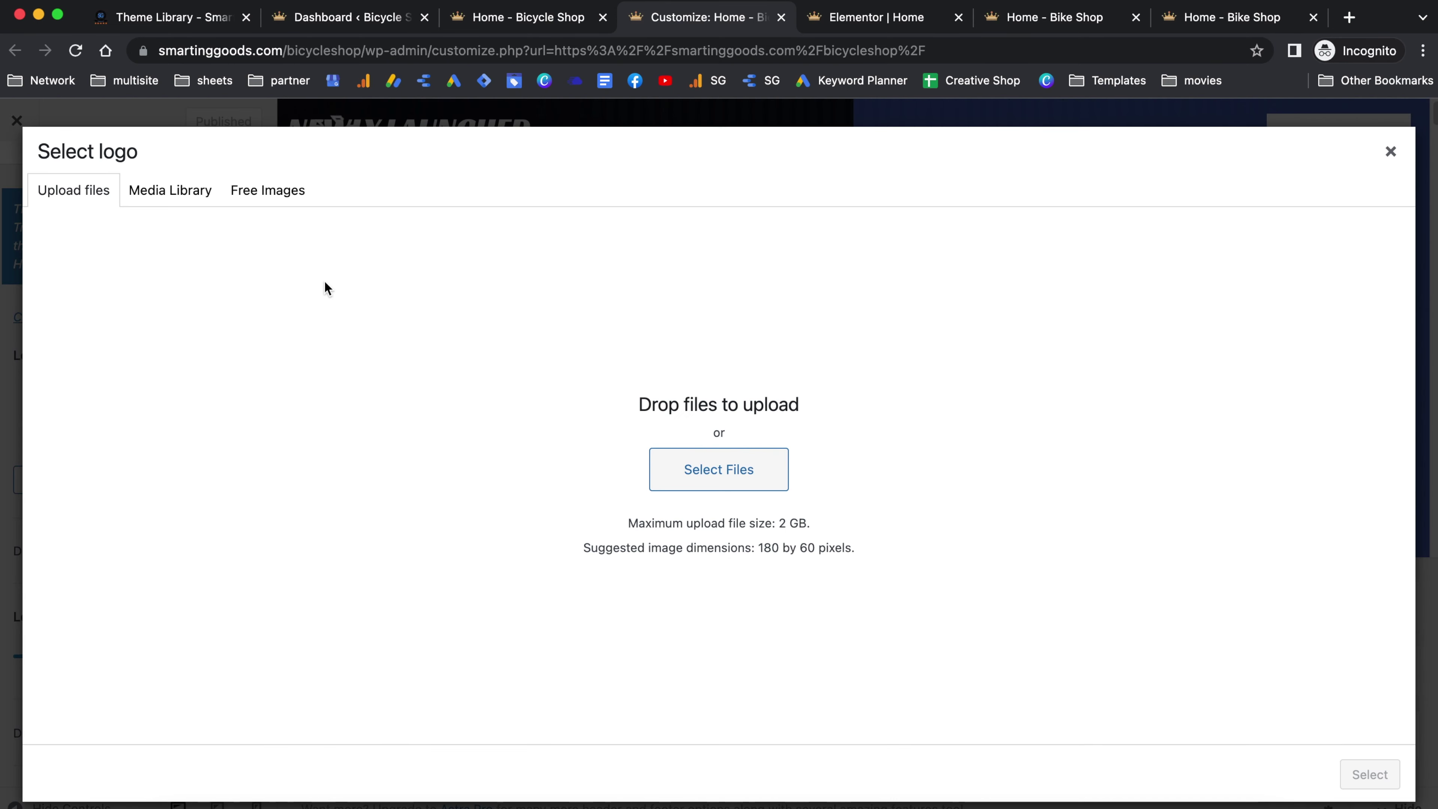
left_click(713, 476)
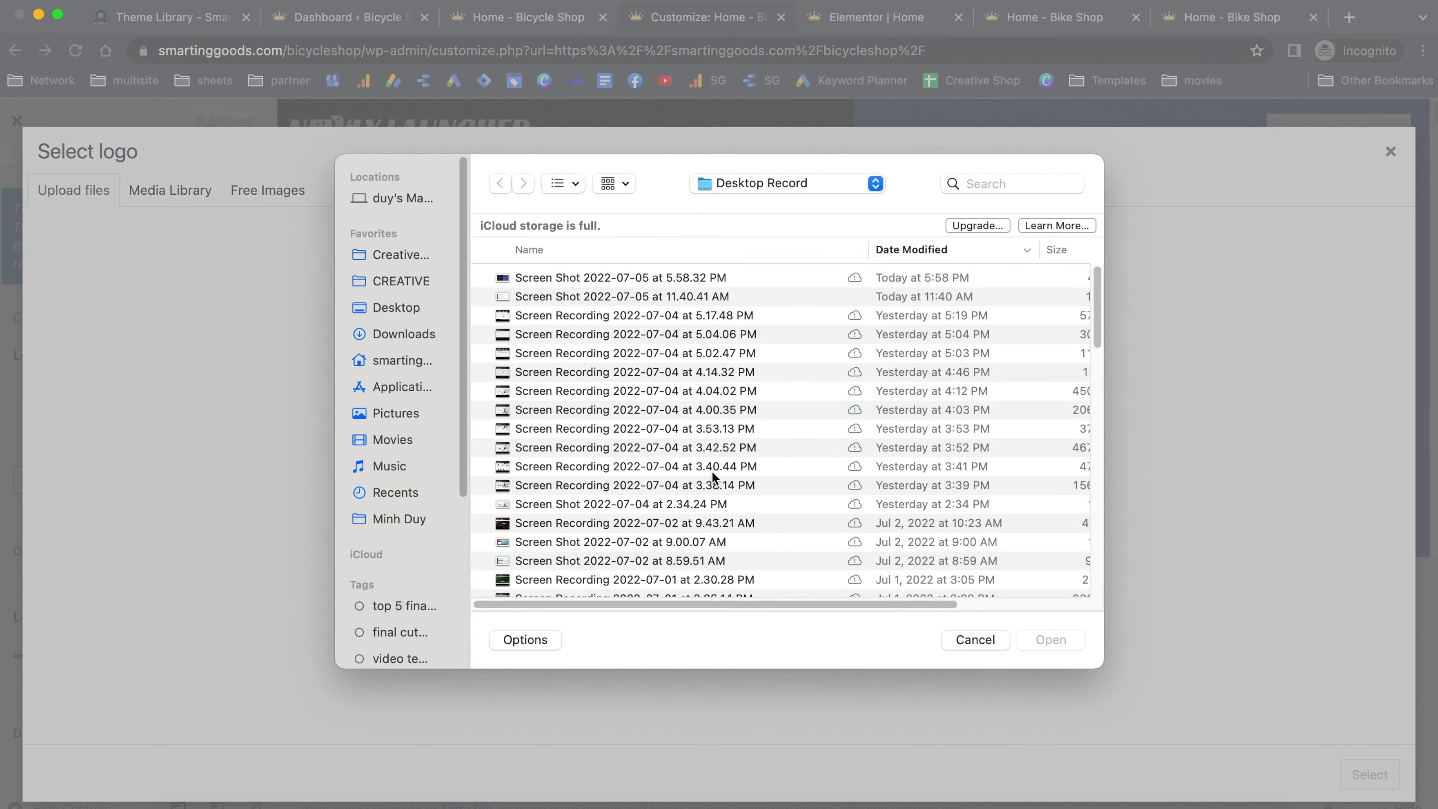
left_click(984, 638)
left_click(1200, 800)
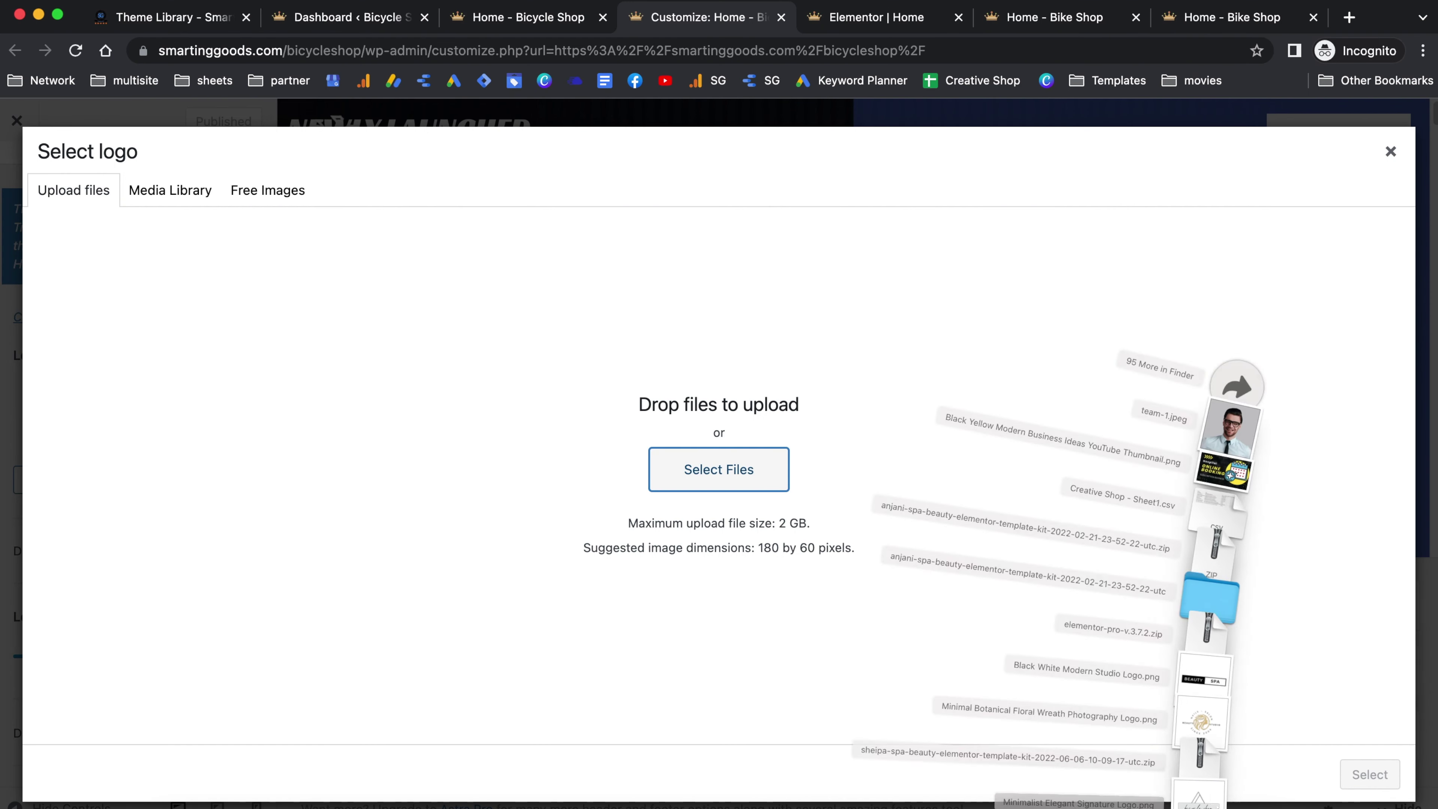
left_click_drag(1201, 793, 710, 506)
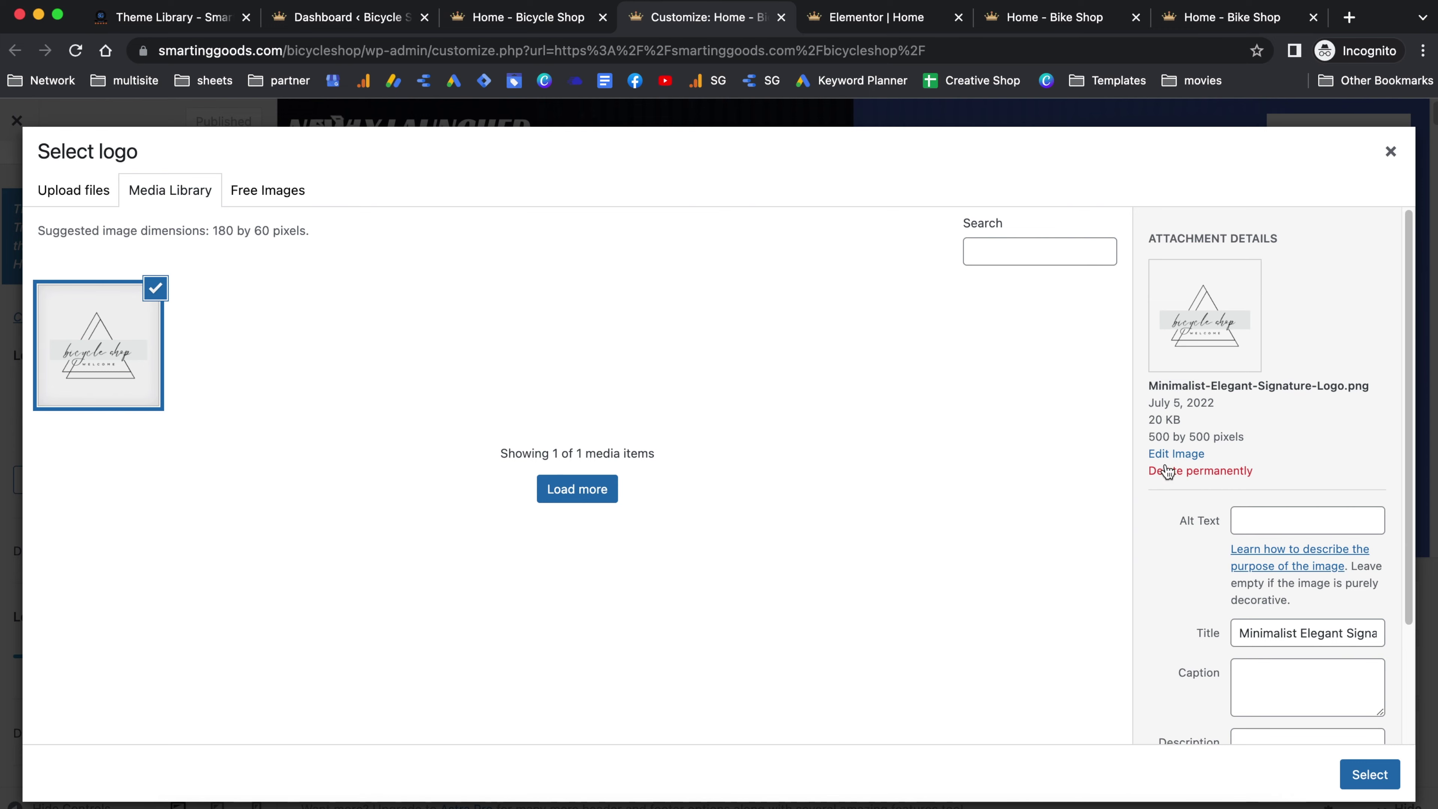
Crop the empty space above and below the uploaded logo to a 500 × 289 selection, then save the image and update the media file.
left_click(1170, 456)
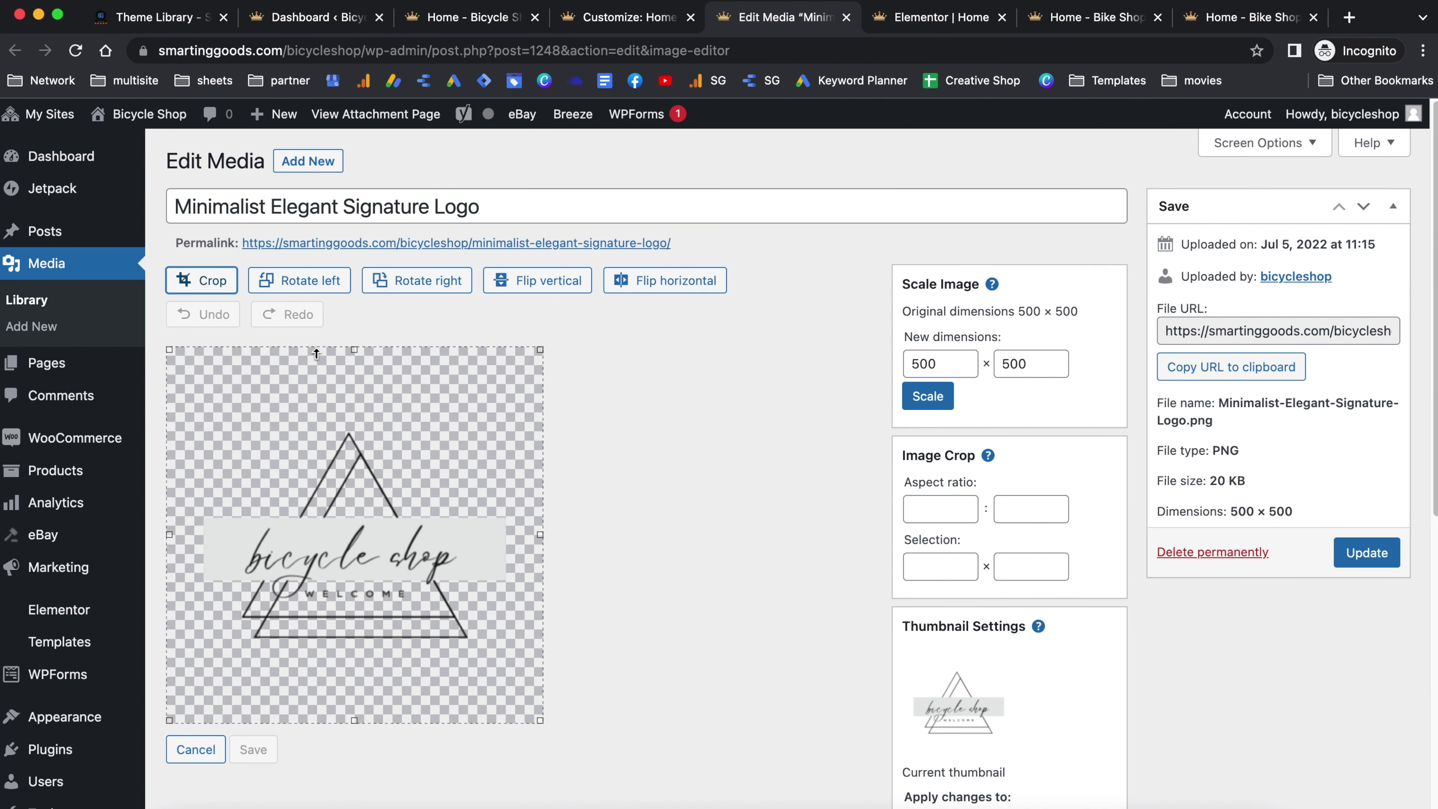
left_click_drag(354, 349, 343, 429)
left_click_drag(354, 720, 353, 642)
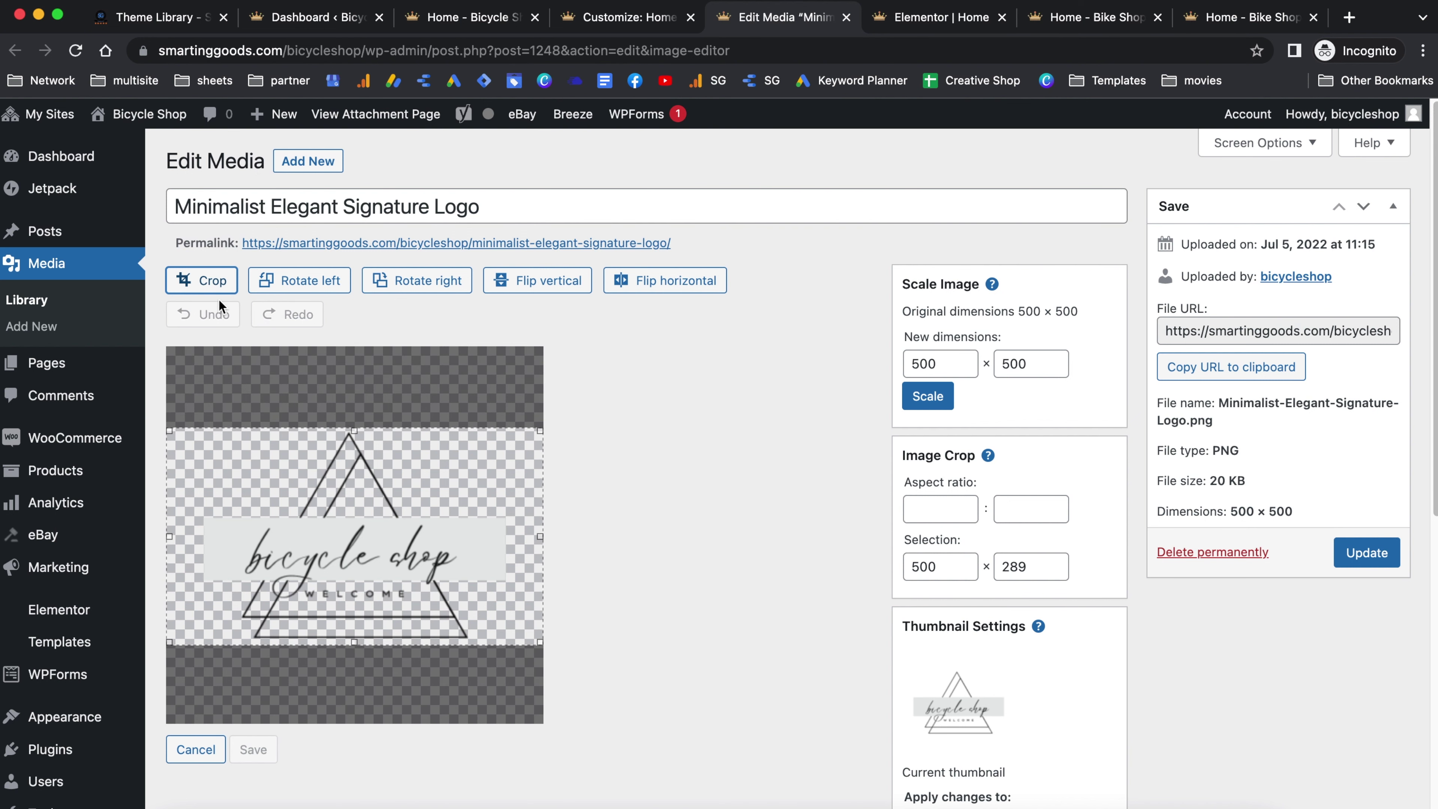
left_click(212, 283)
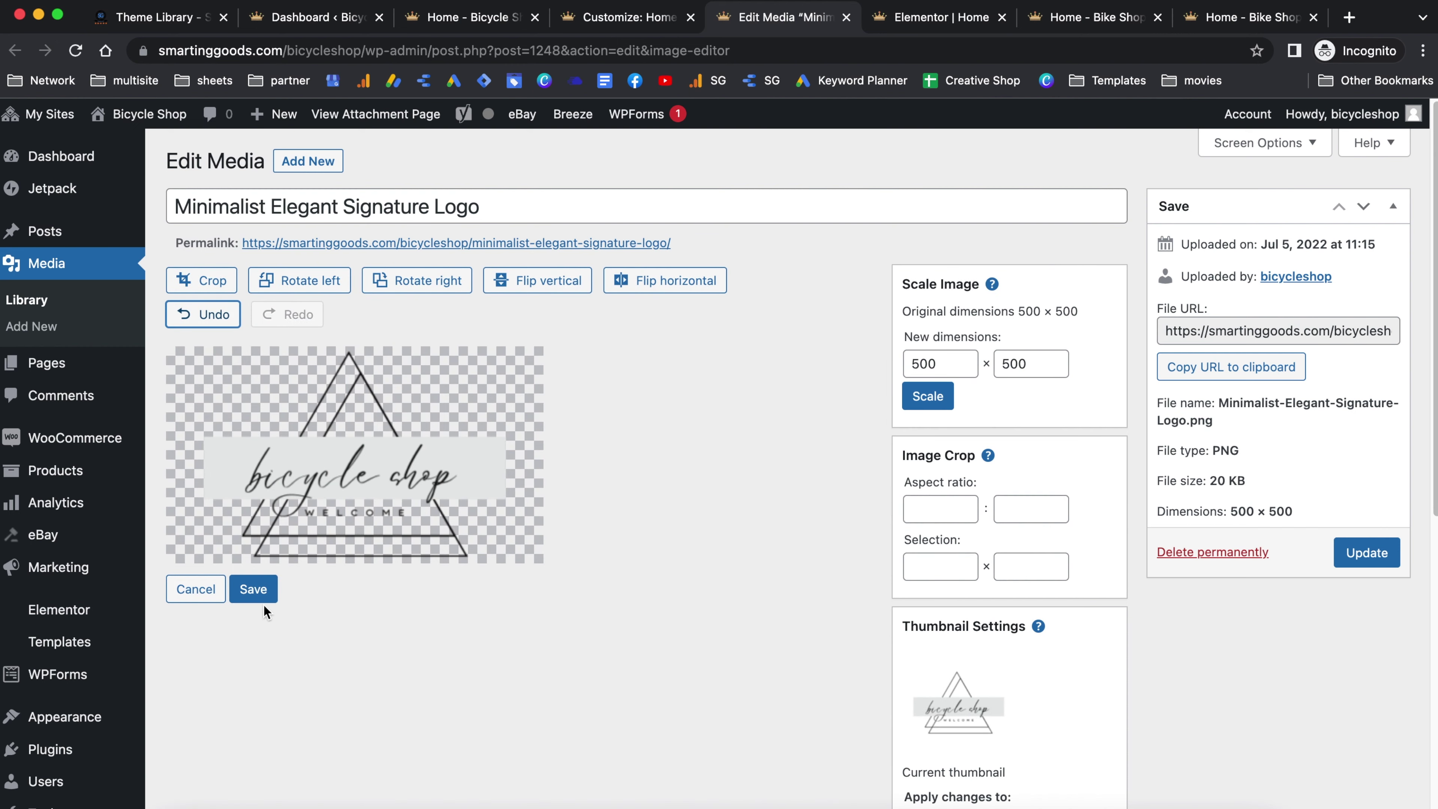
left_click(261, 595)
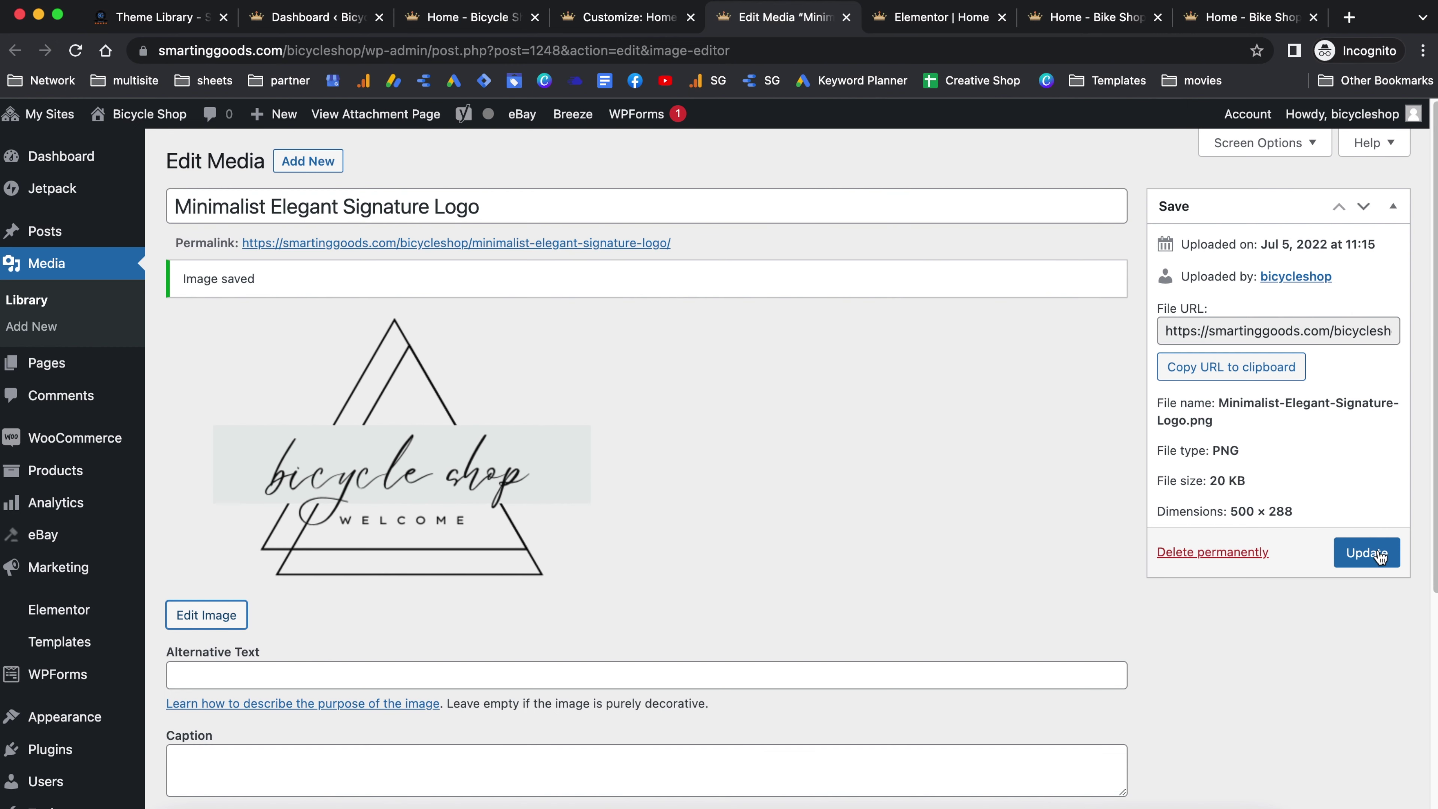
left_click(1380, 557)
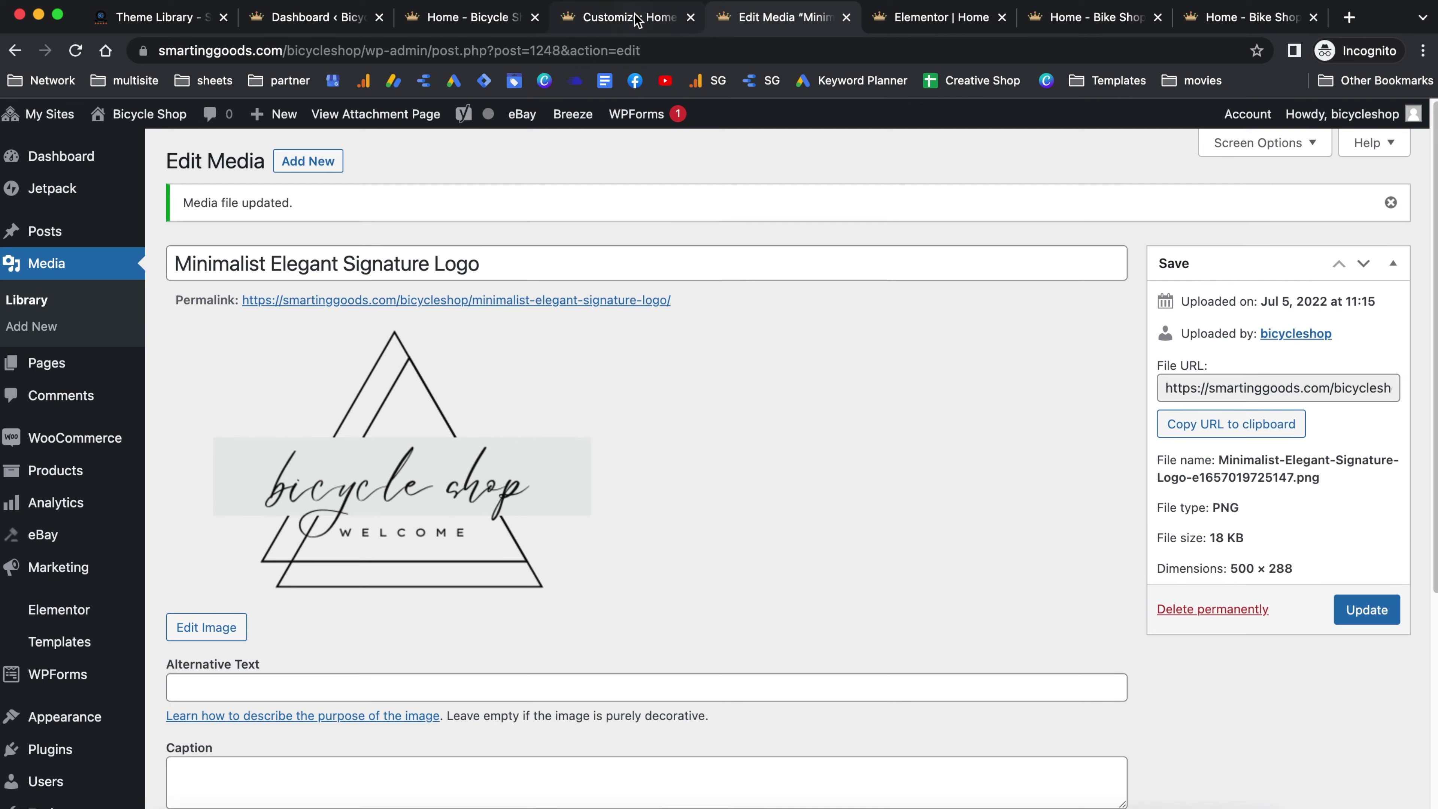
Return to the Customizer and select the uploaded signature logo as the header logo.
left_click(638, 20)
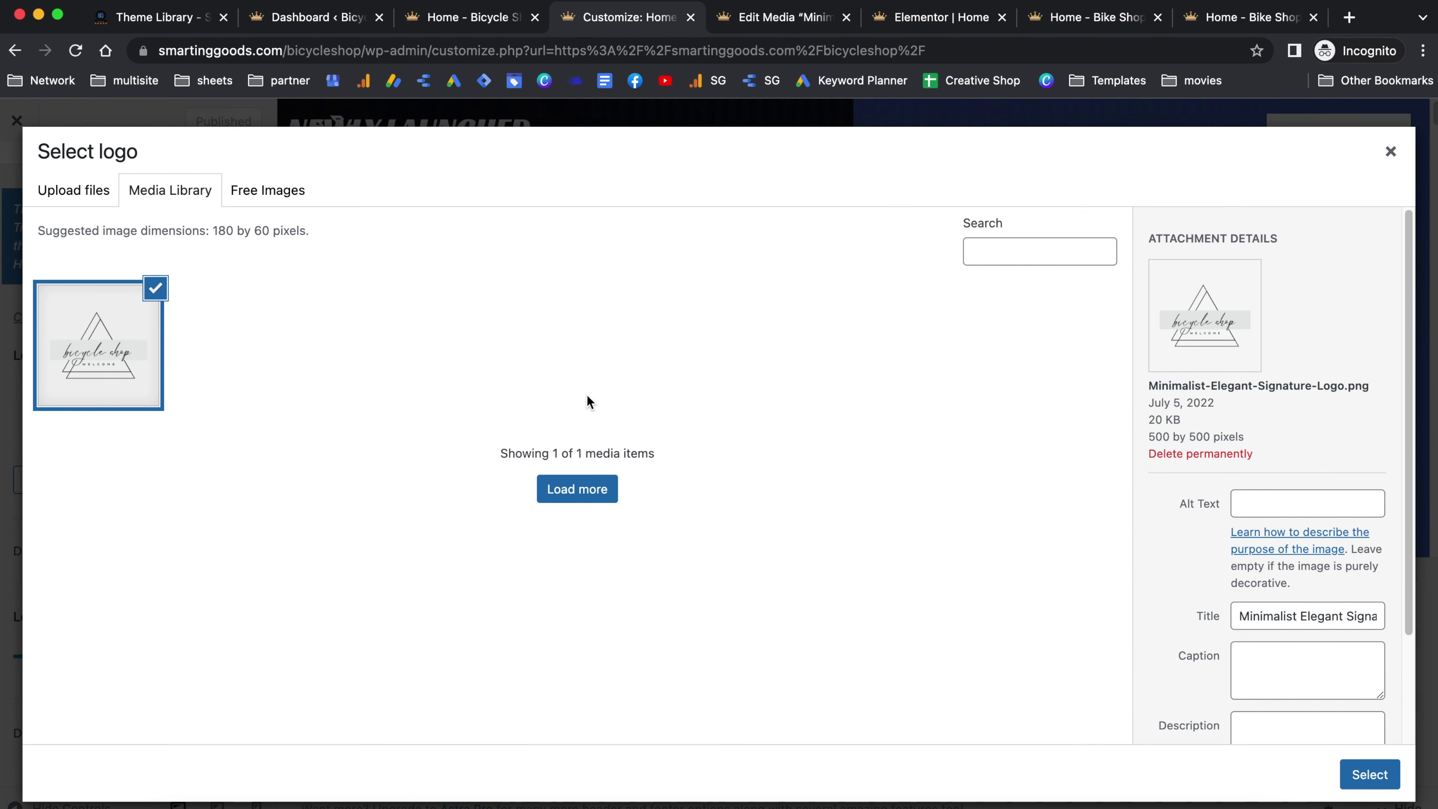
left_click(1371, 775)
left_click(1371, 776)
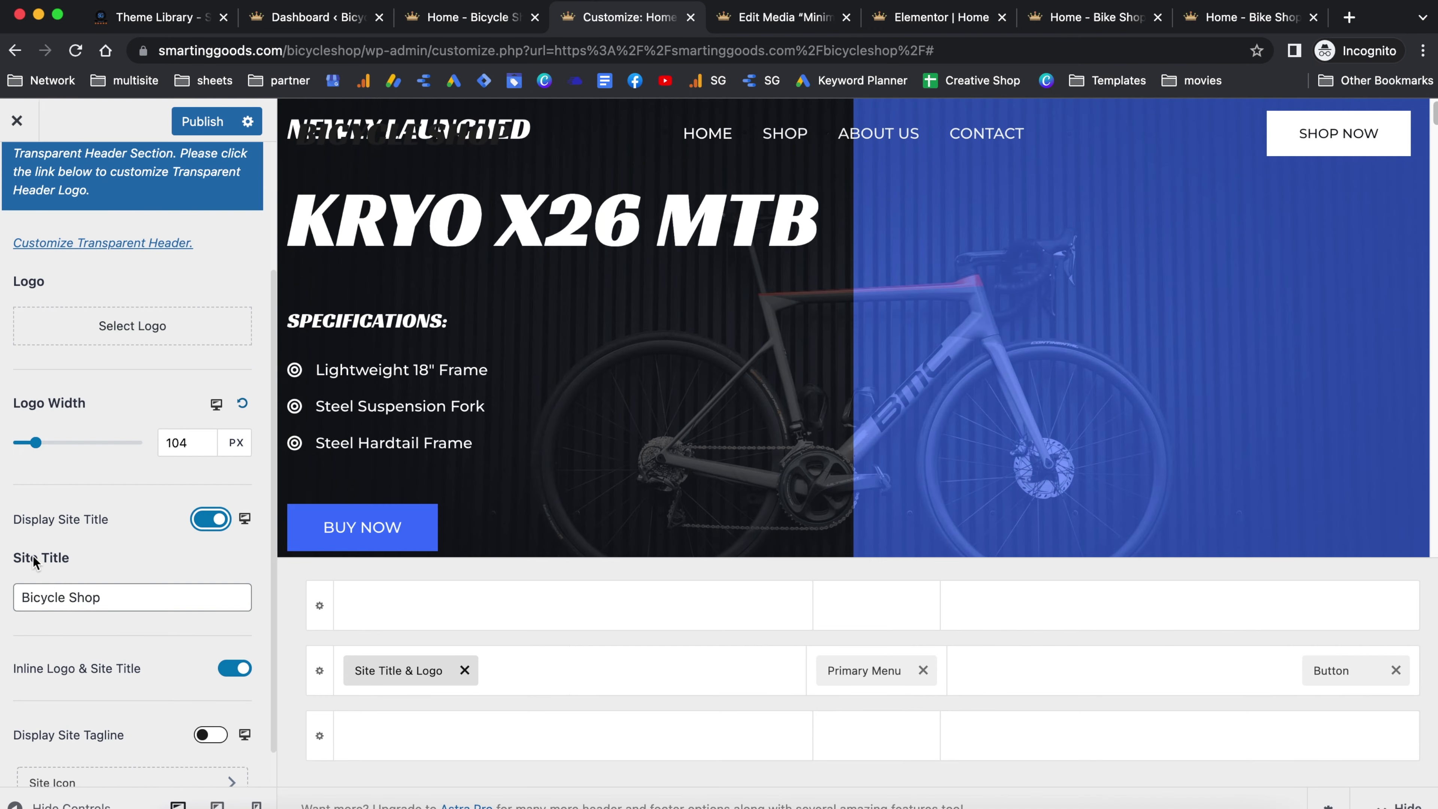
Use the site title "Bicycle Shop" in the header in place of a logo image and publish the change.
left_click_drag(142, 598, 28, 593)
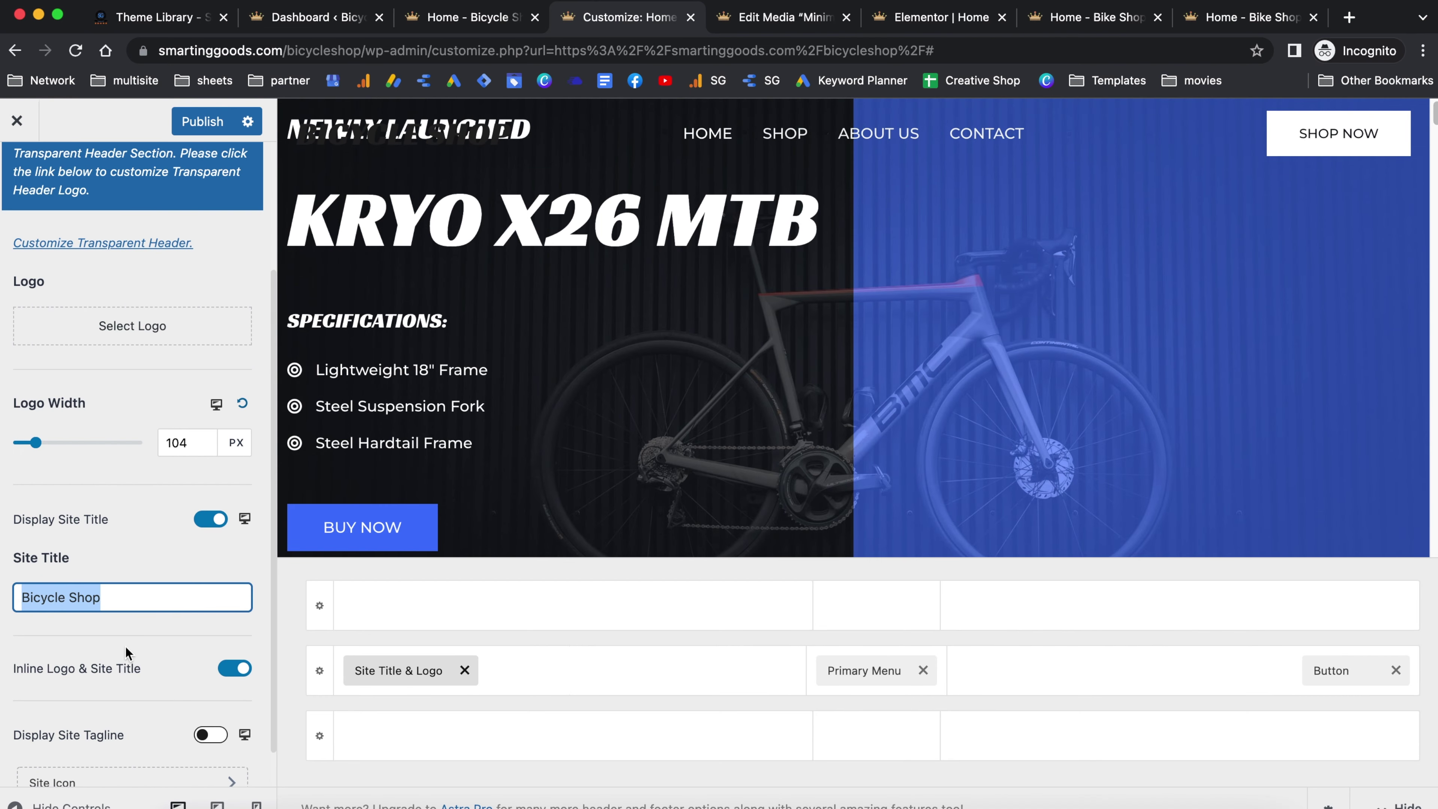
scroll(126, 650, "up", 3)
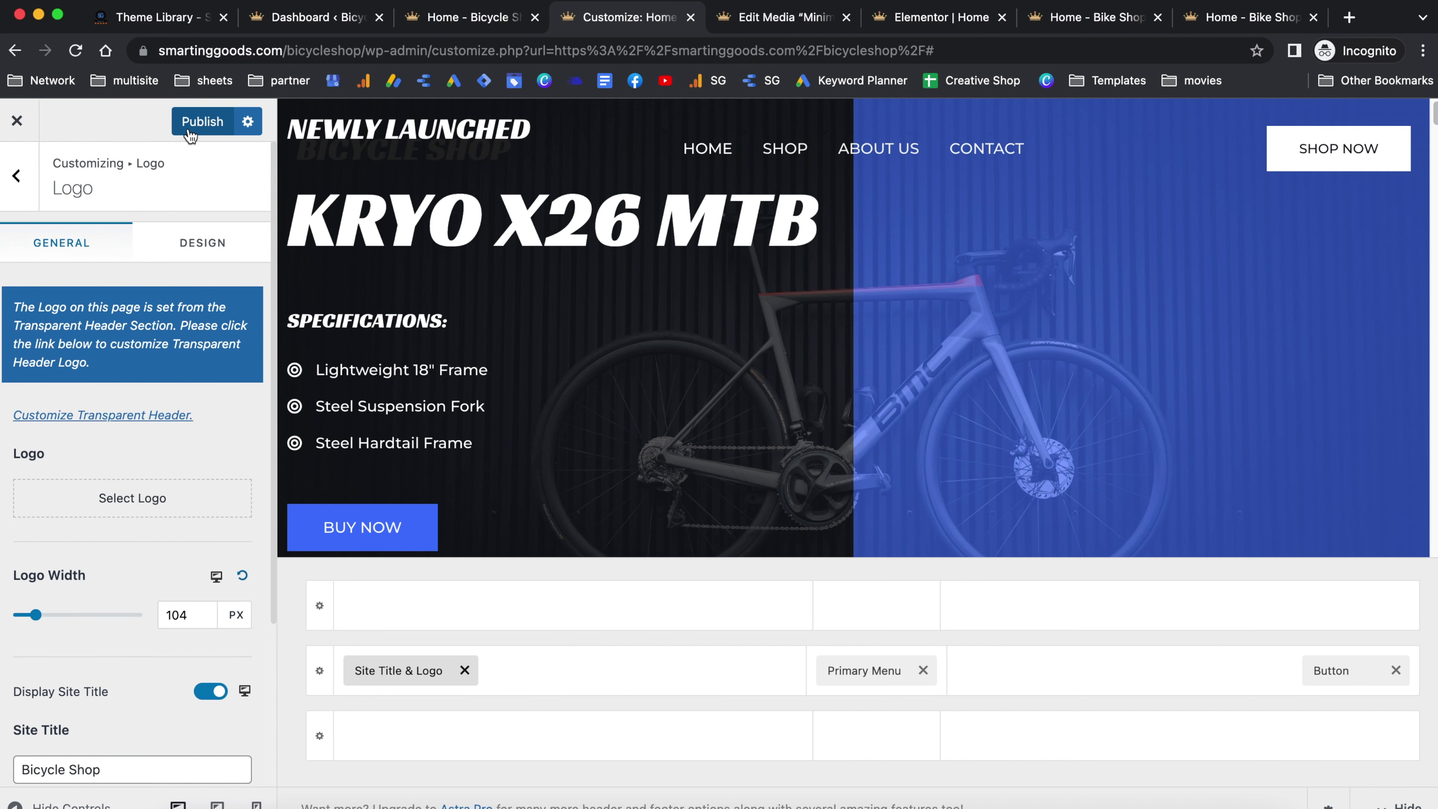
left_click(204, 123)
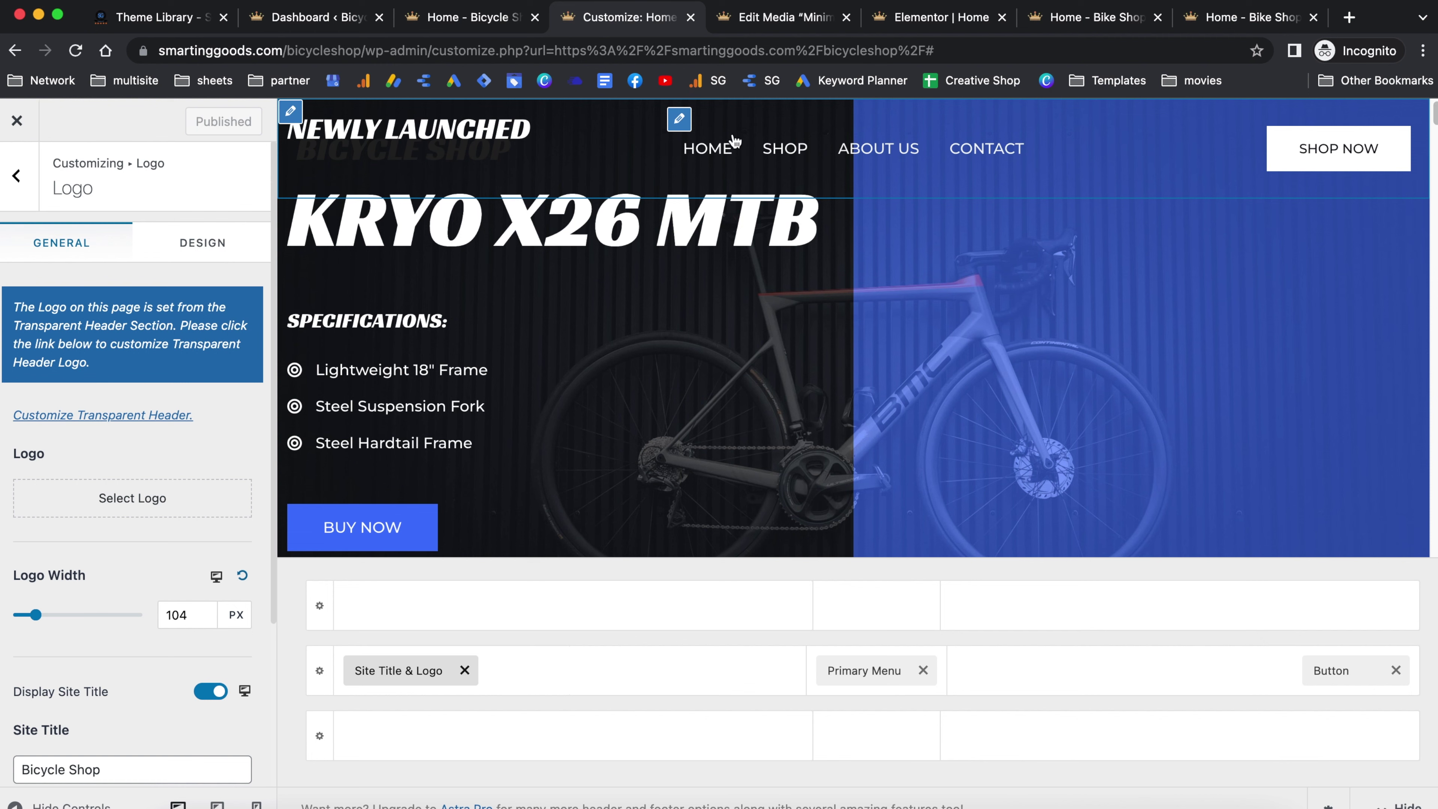
Open the Main menu assigned to the Primary Menu location for editing, starting from the header navigation.
left_click(679, 121)
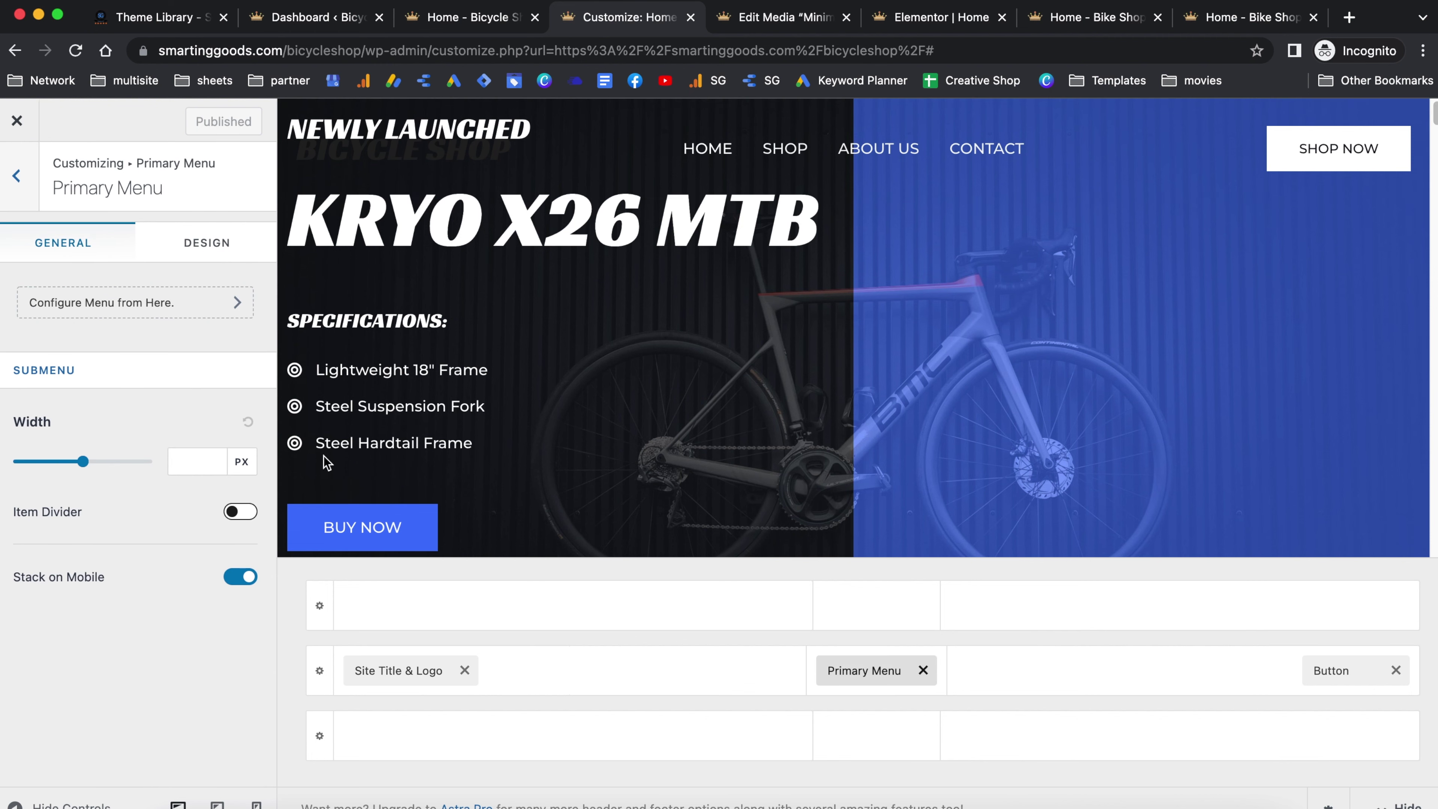
left_click(129, 317)
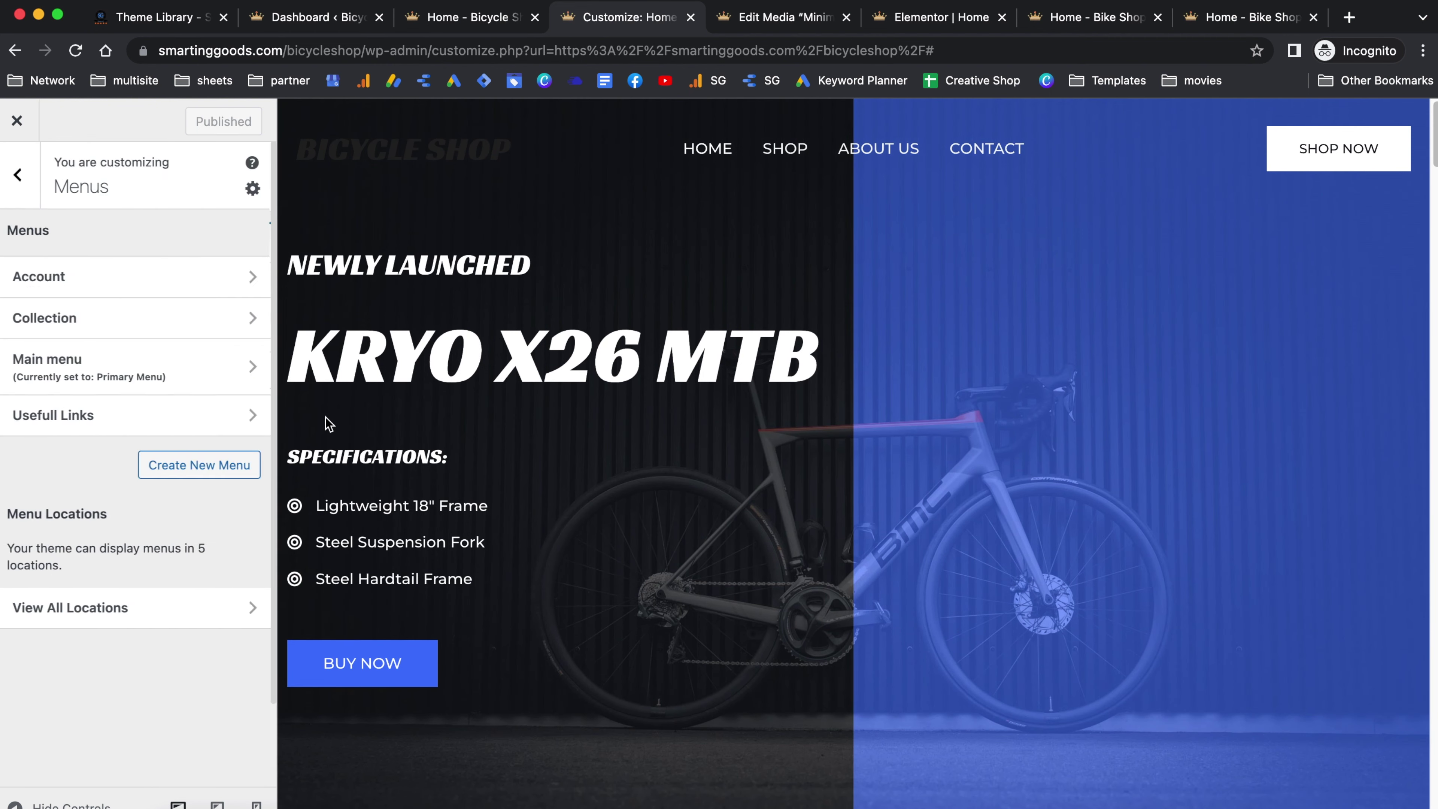
left_click(85, 608)
scroll(187, 402, "down", 3)
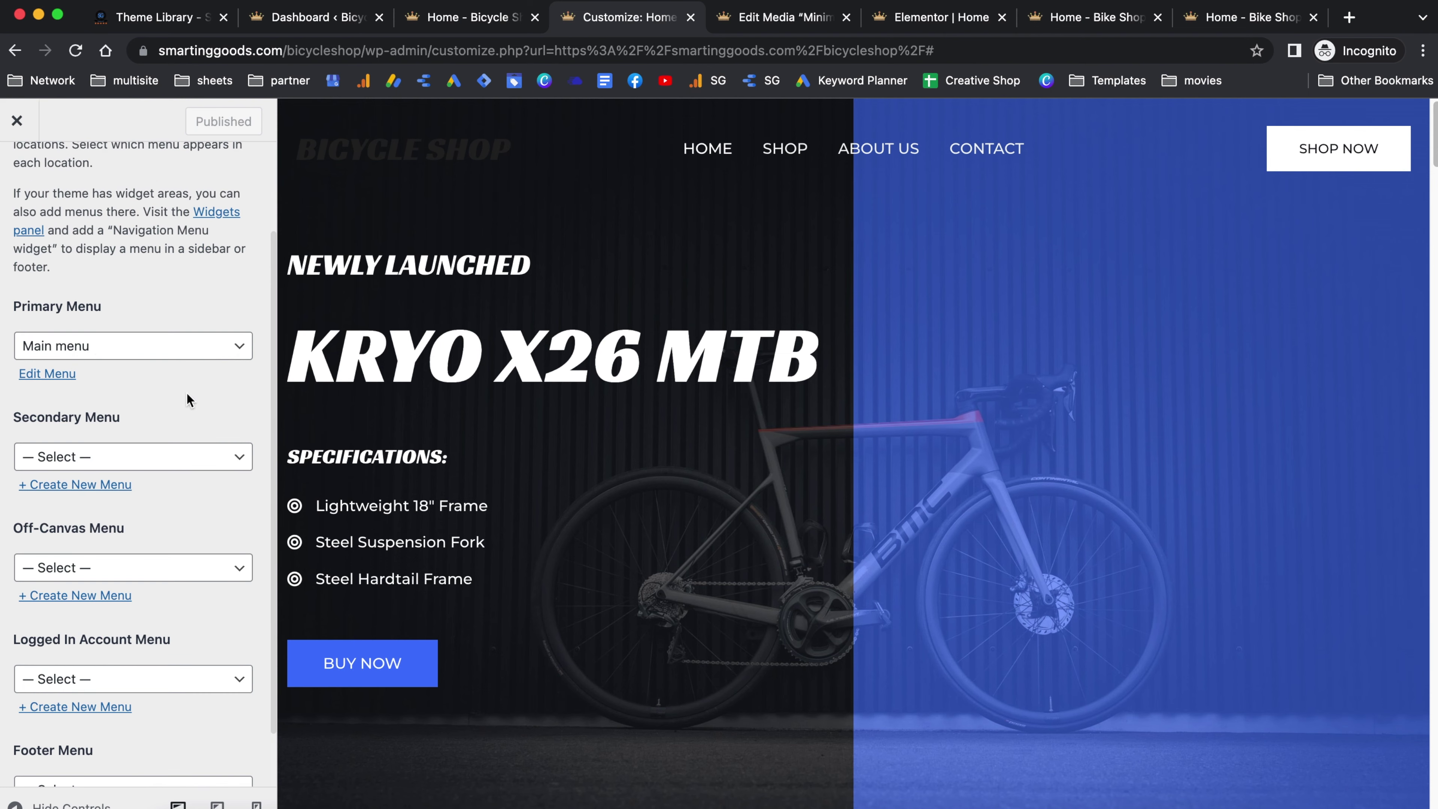
left_click(106, 347)
left_click(117, 352)
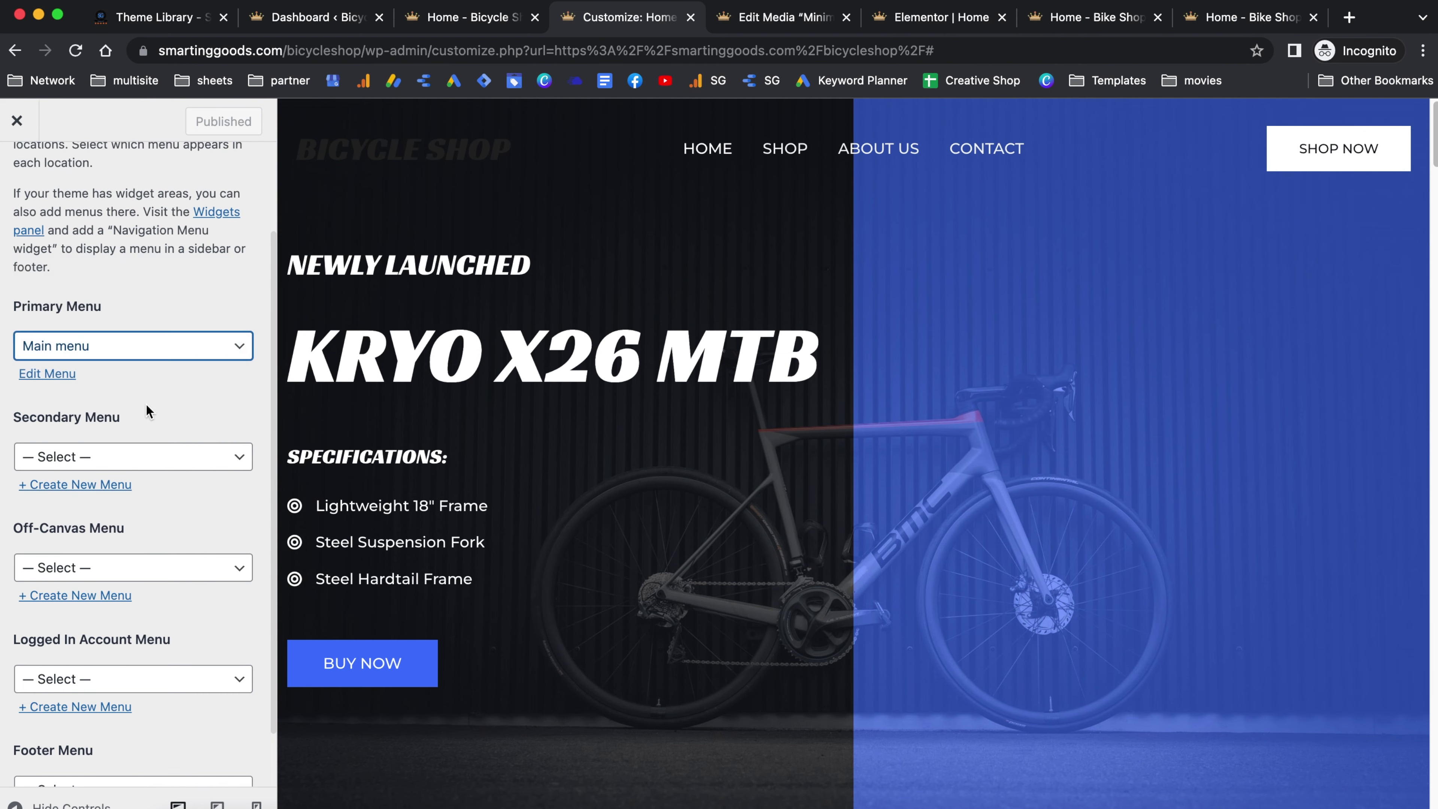
left_click(52, 373)
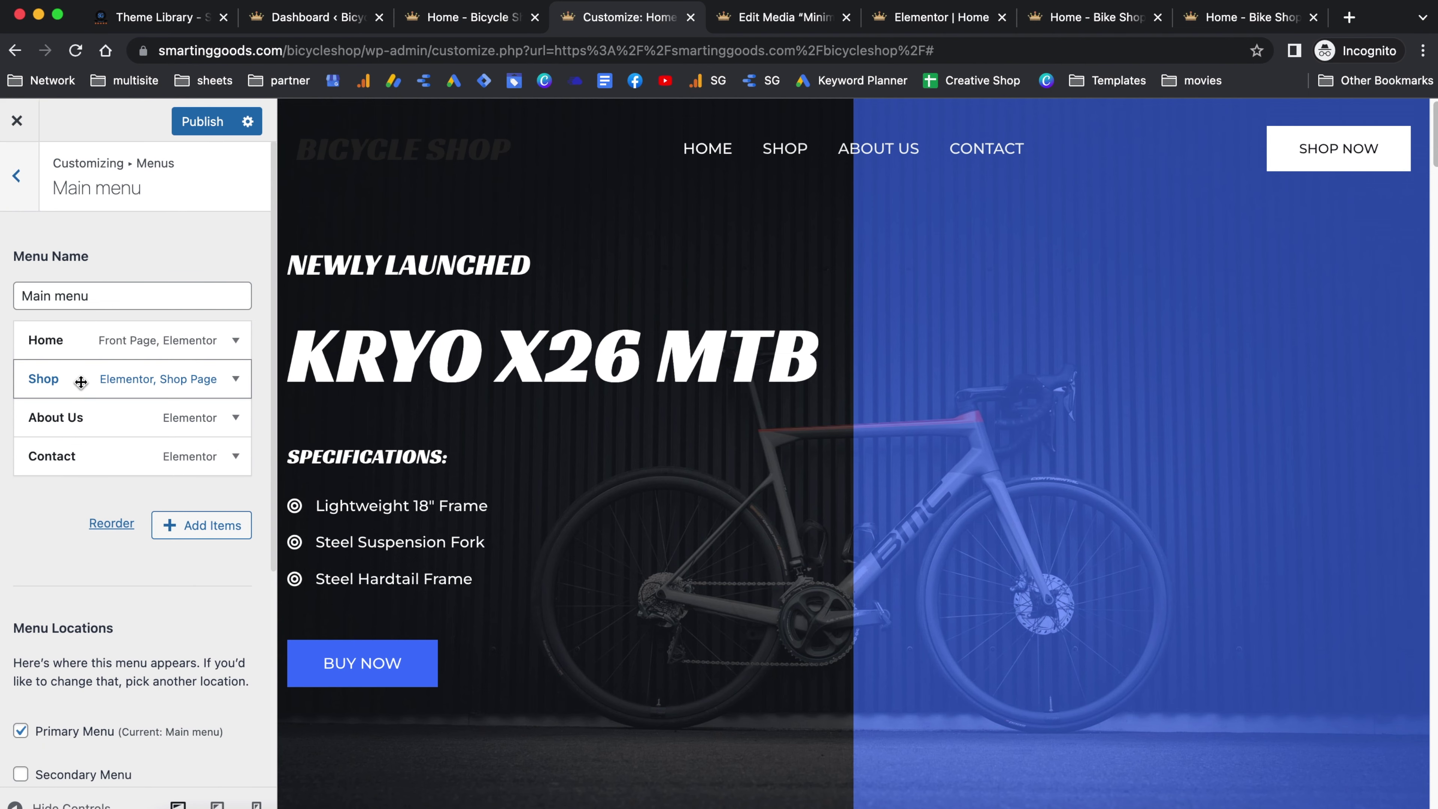
Add the My account page to the end of the Main menu.
left_click_drag(81, 383, 107, 401)
left_click(188, 529)
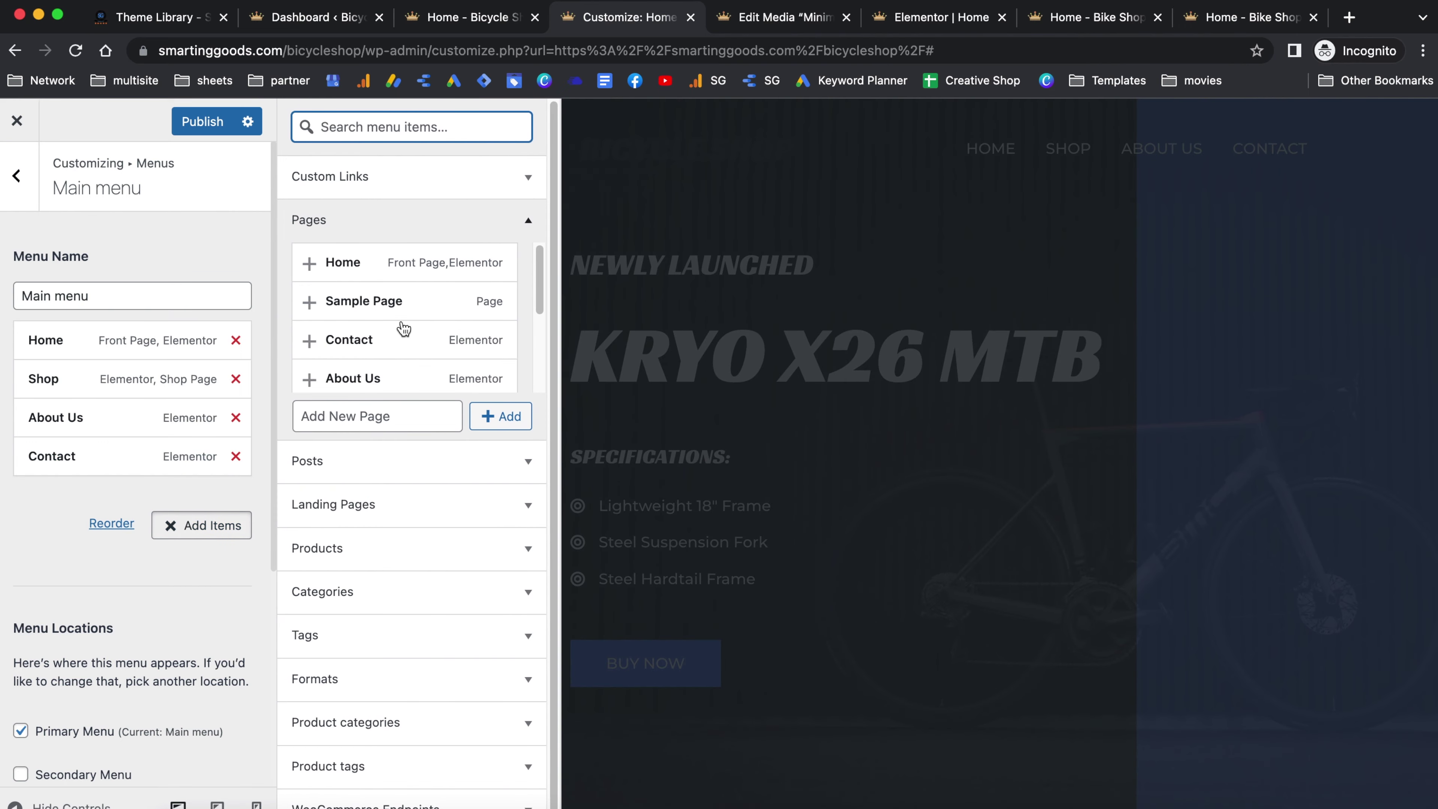
scroll(395, 373, "down", 1)
scroll(395, 374, "down", 1)
left_click(391, 363)
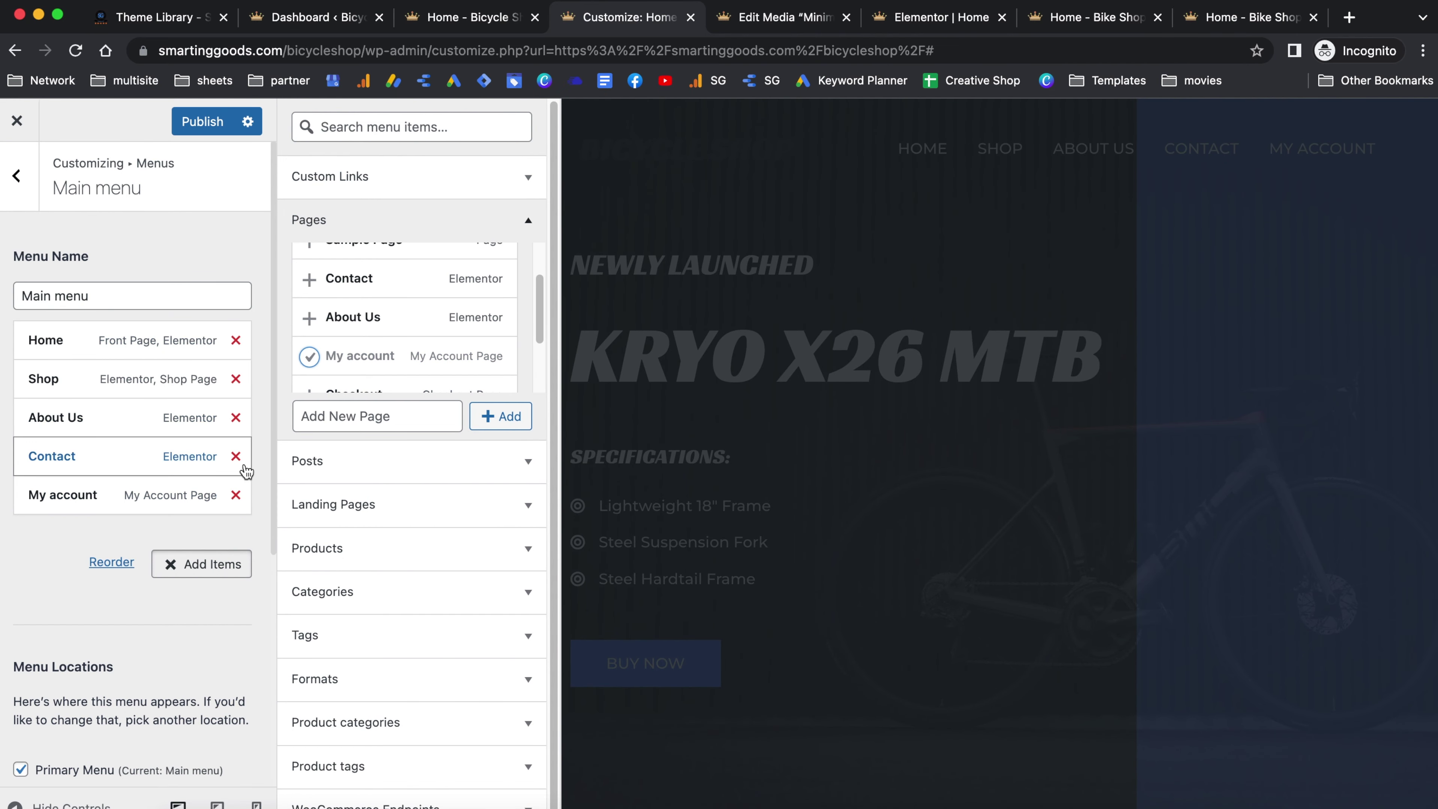
left_click(57, 572)
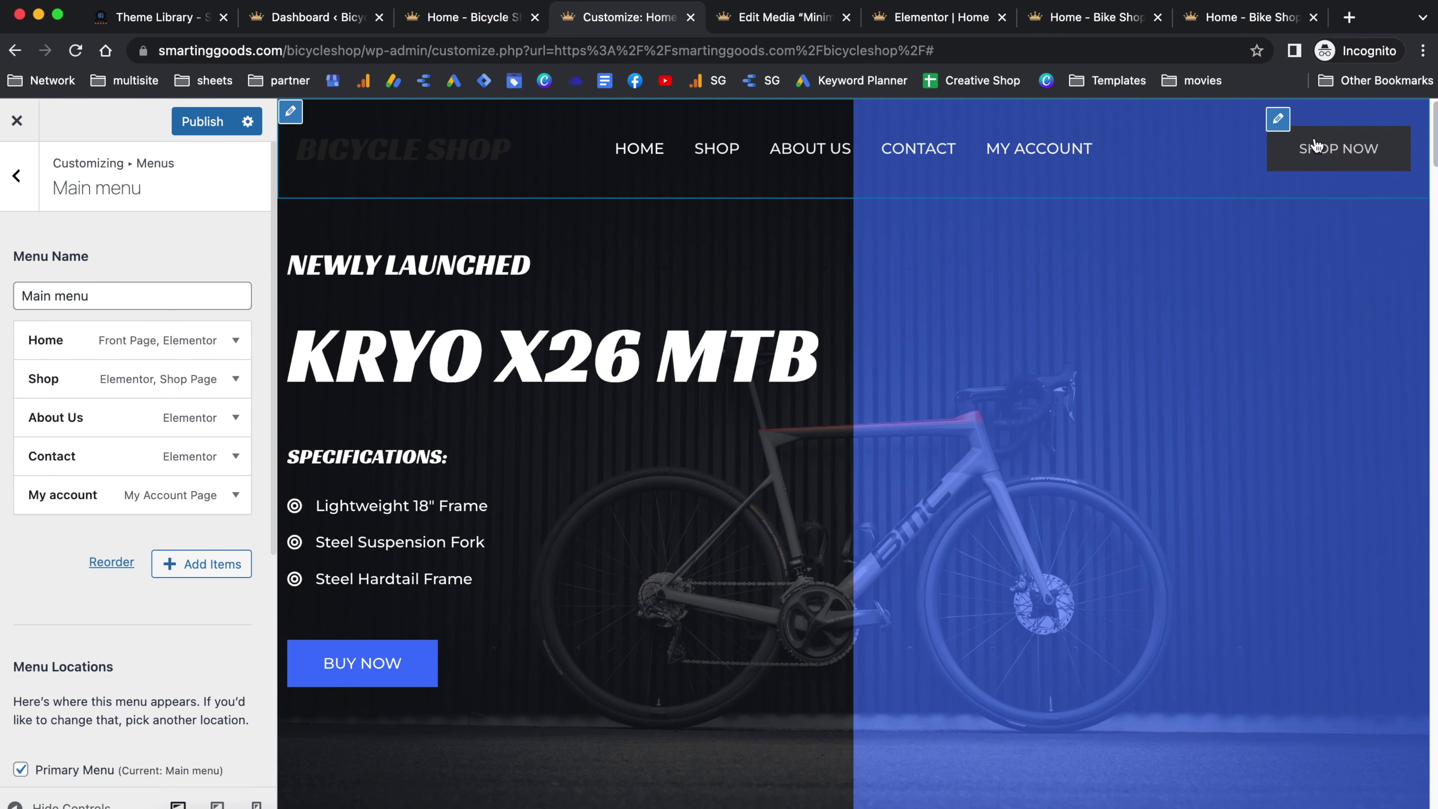
Set the header's Shop Now button link to "/shop", publish the changes and return to the main Customizer options.
left_click(1278, 119)
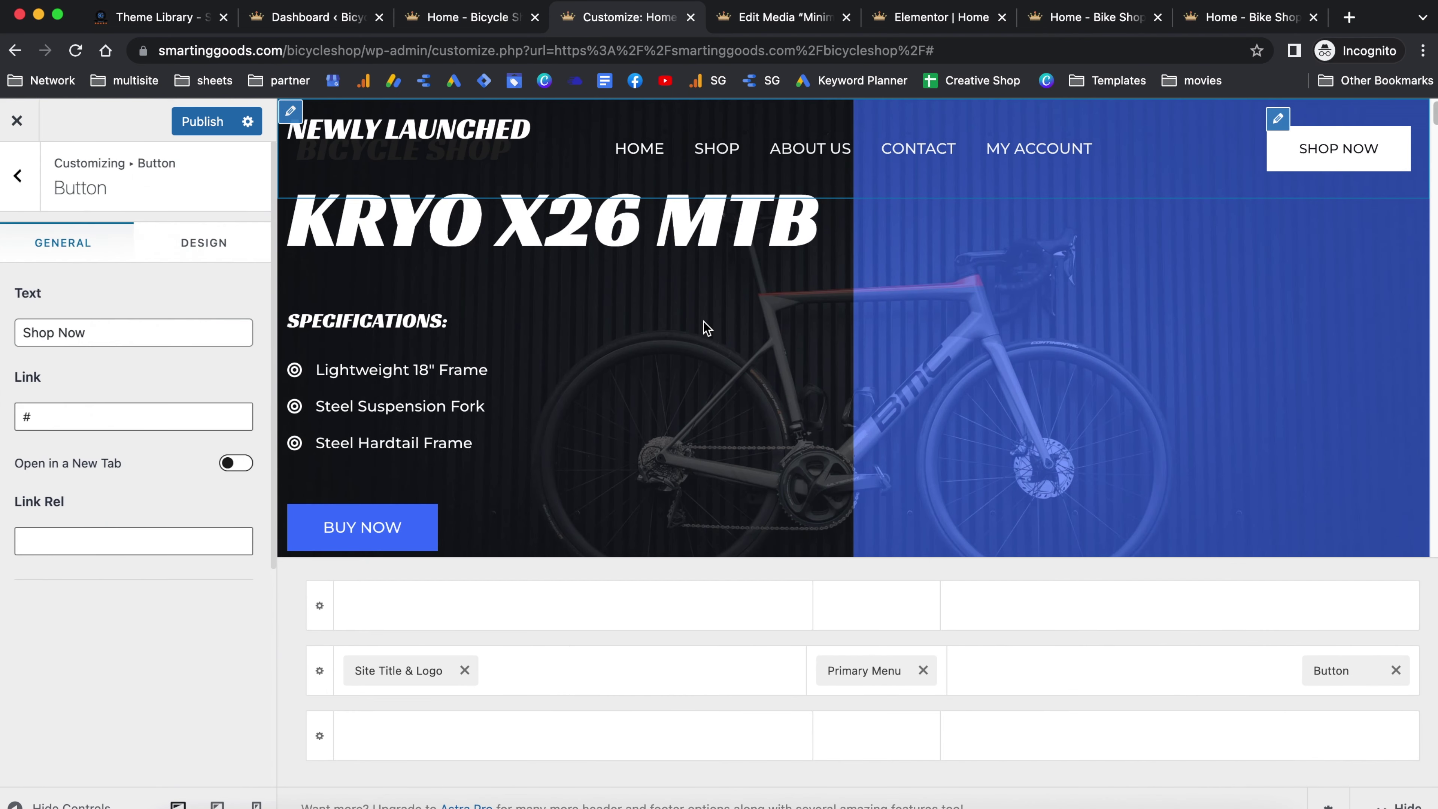
double_click(88, 419)
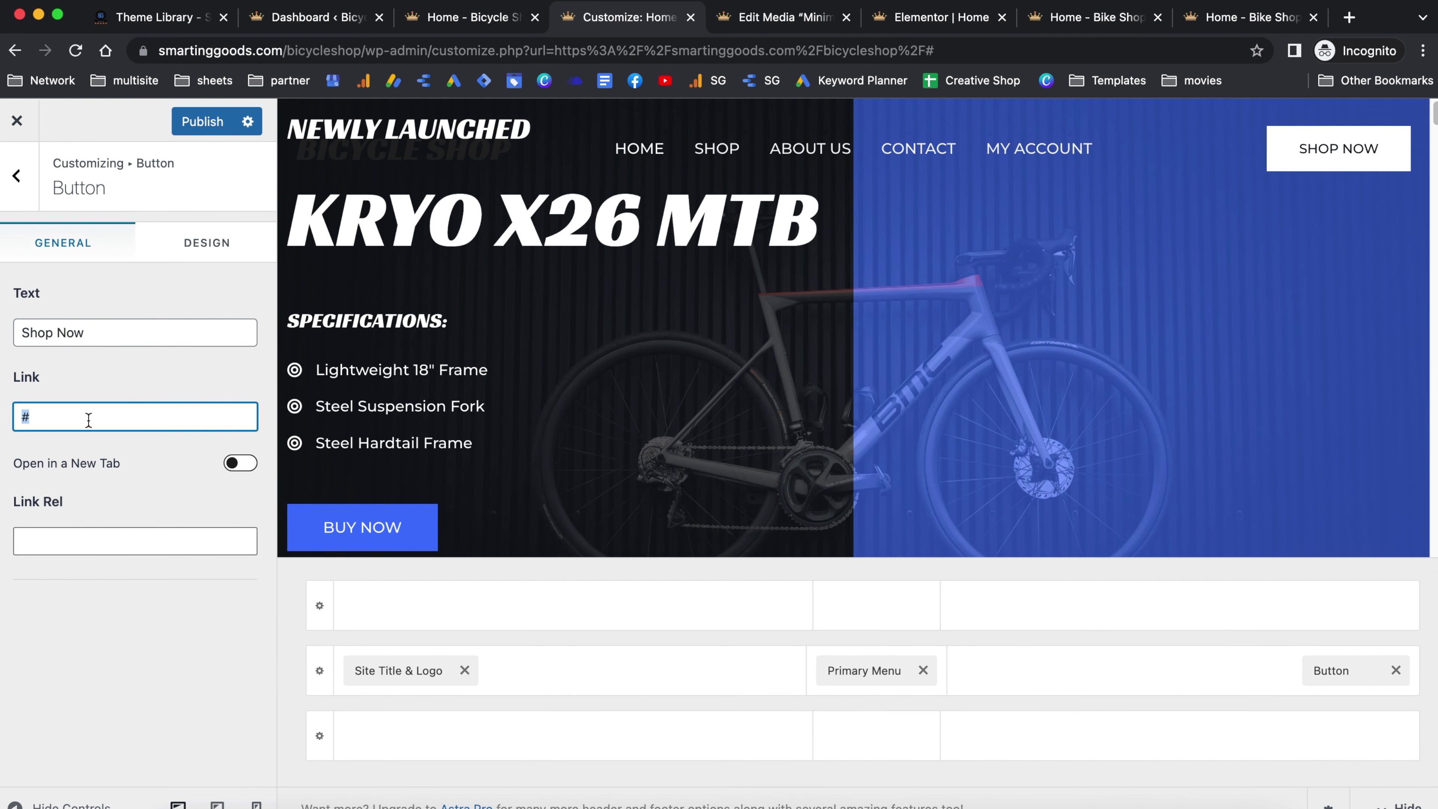
type("/shoo")
key("BackSpace")
type("p")
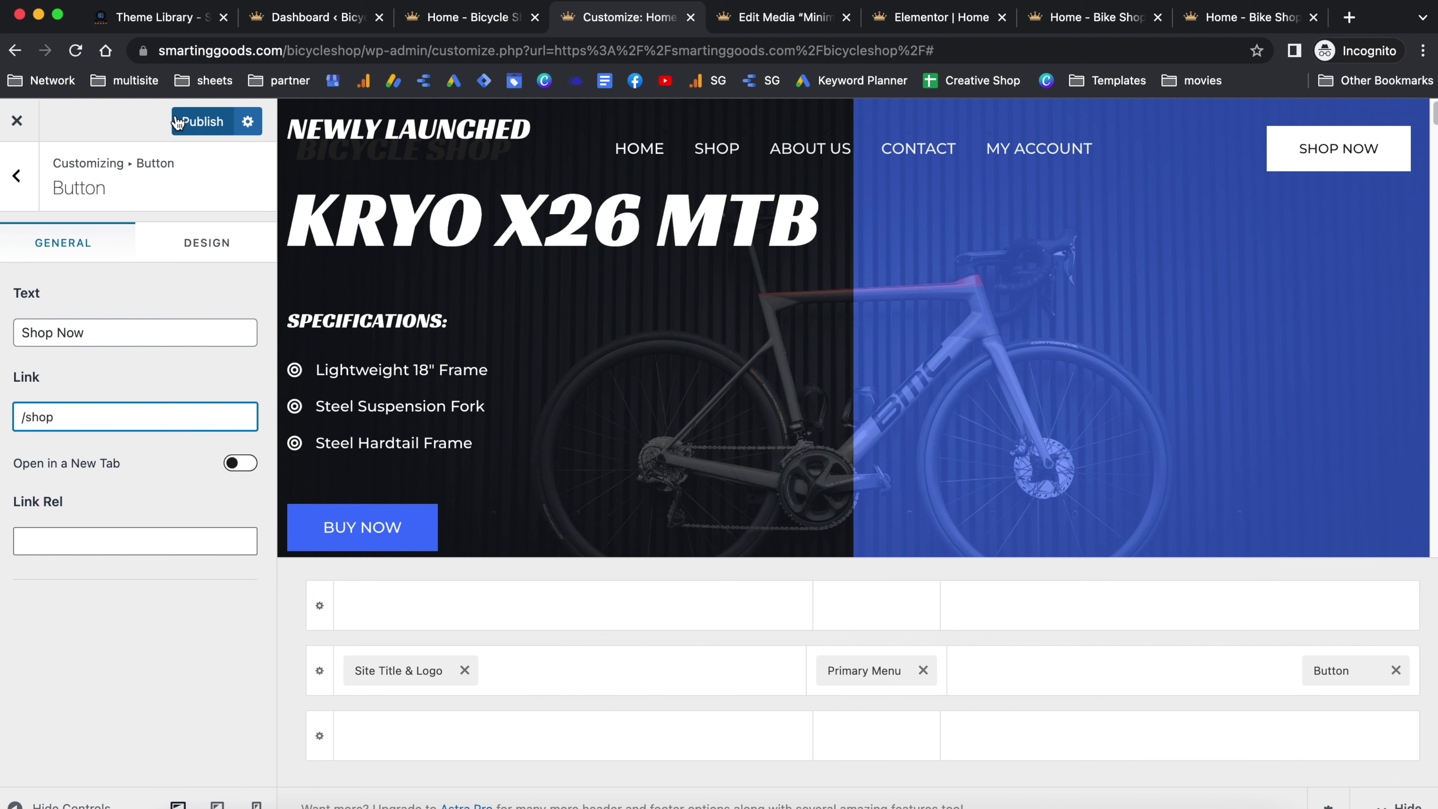
left_click(17, 175)
left_click(198, 122)
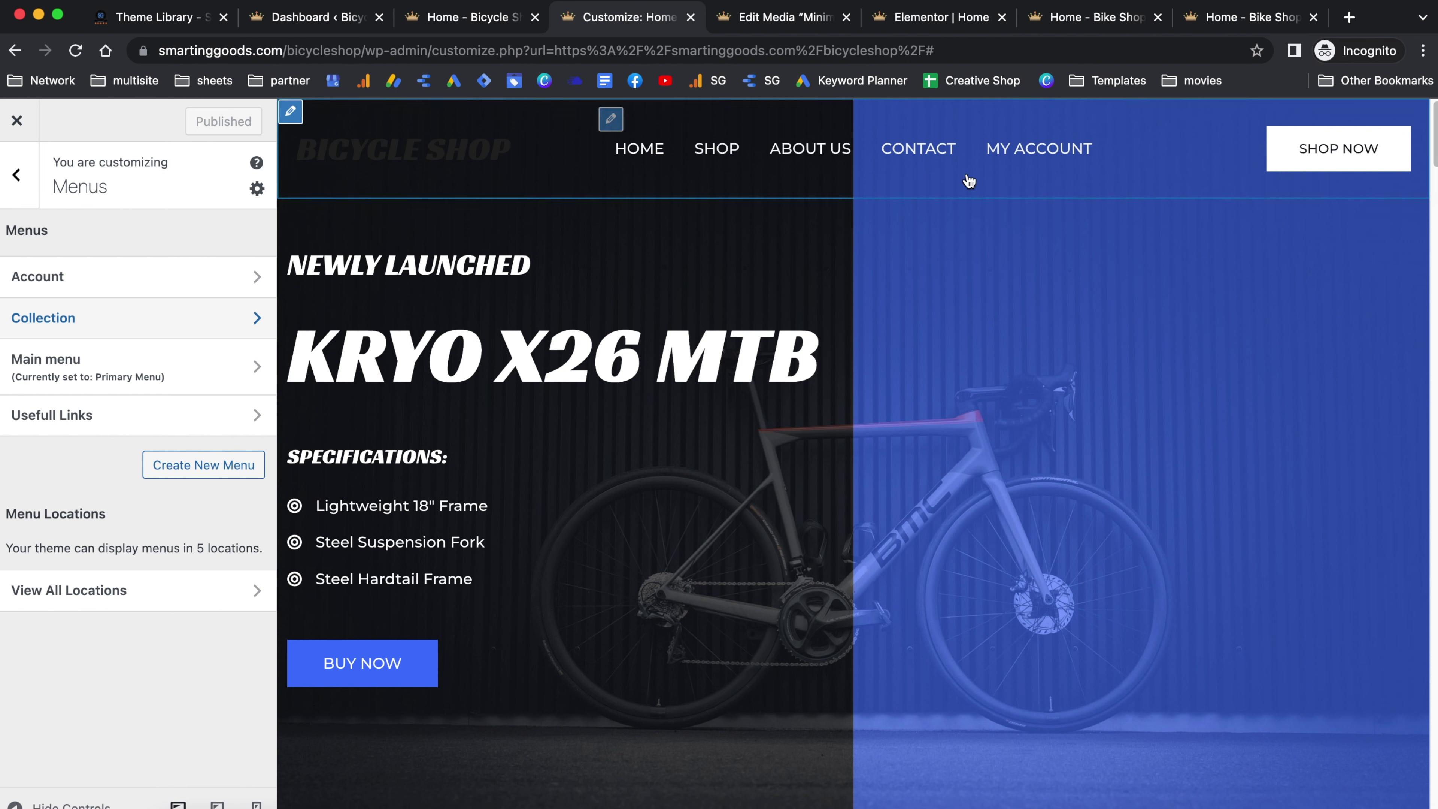
key("Escape")
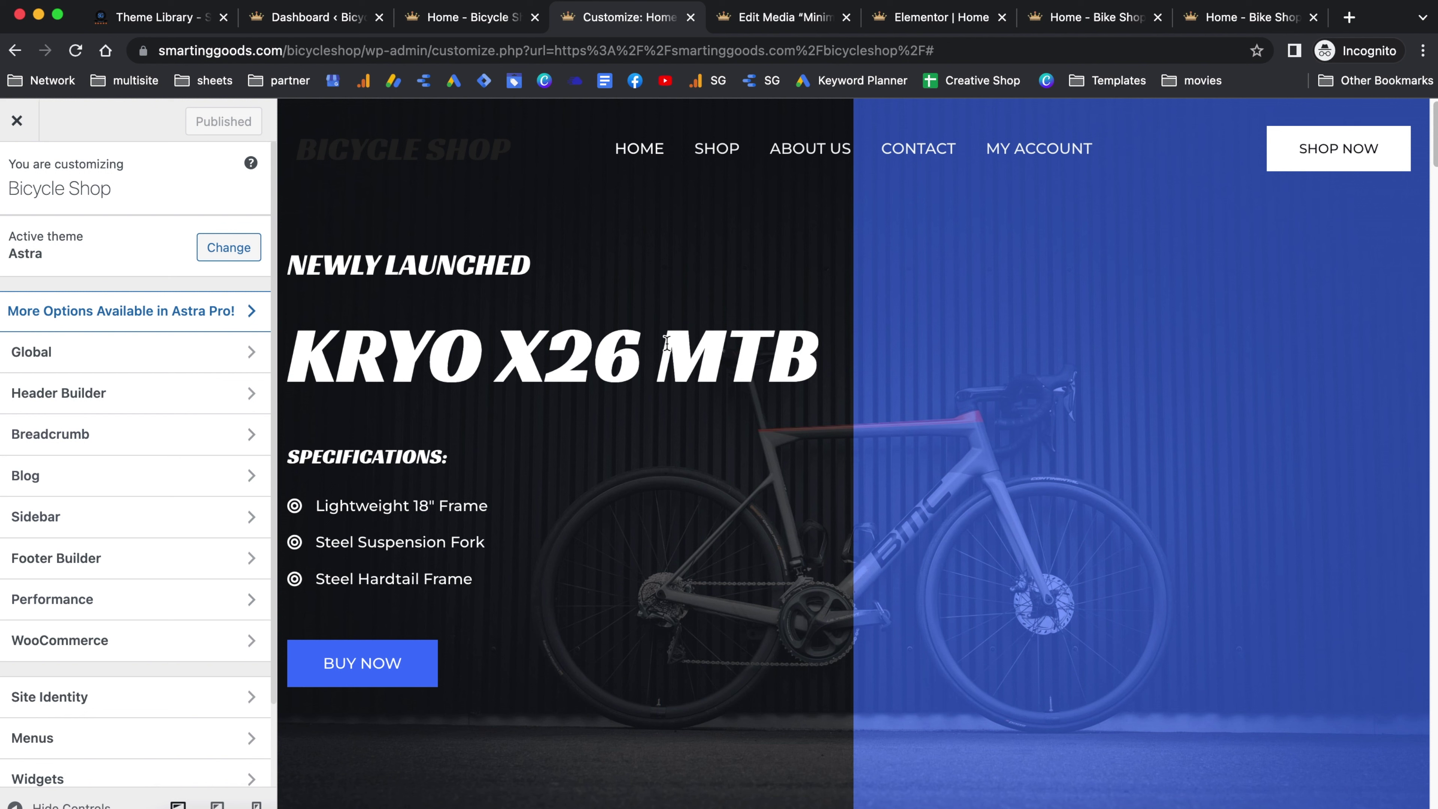
left_click_drag(666, 343, 847, 375)
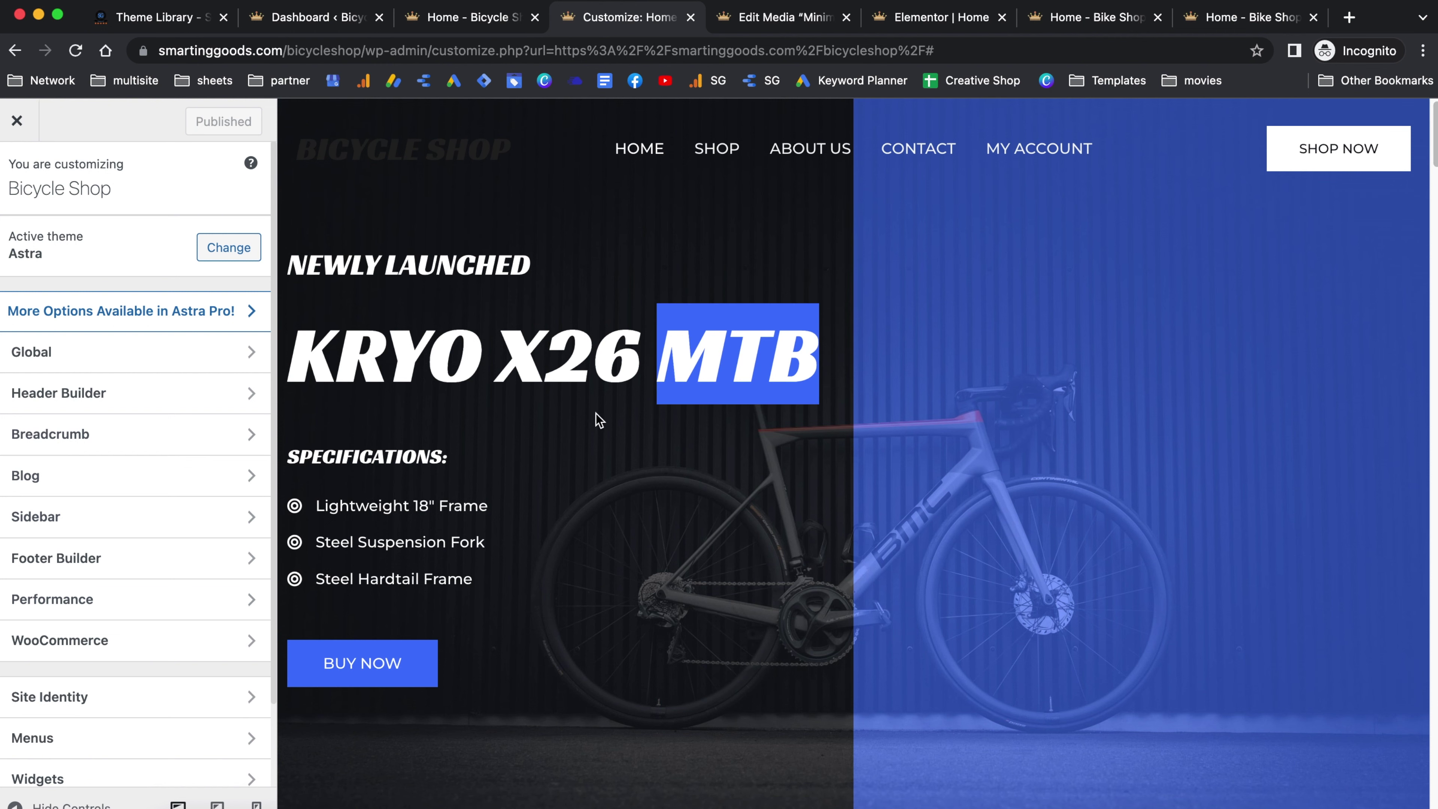
scroll(999, 382, "down", 10)
scroll(865, 442, "up", 10)
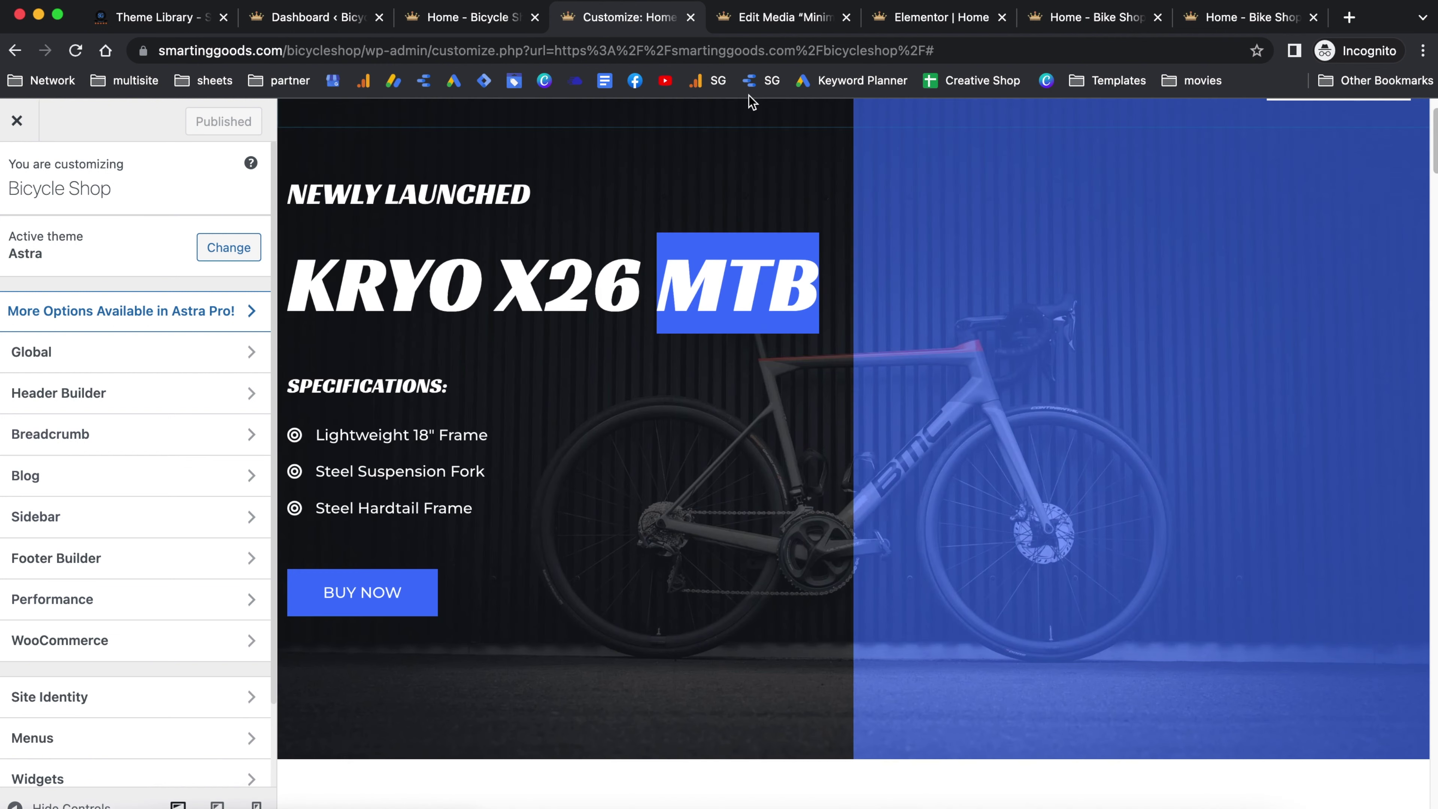
Open the Bicycle Shop home page in the Elementor editor in a new tab and select the "Newly Launched" heading for editing.
left_click(478, 16)
scroll(540, 354, "up", 10)
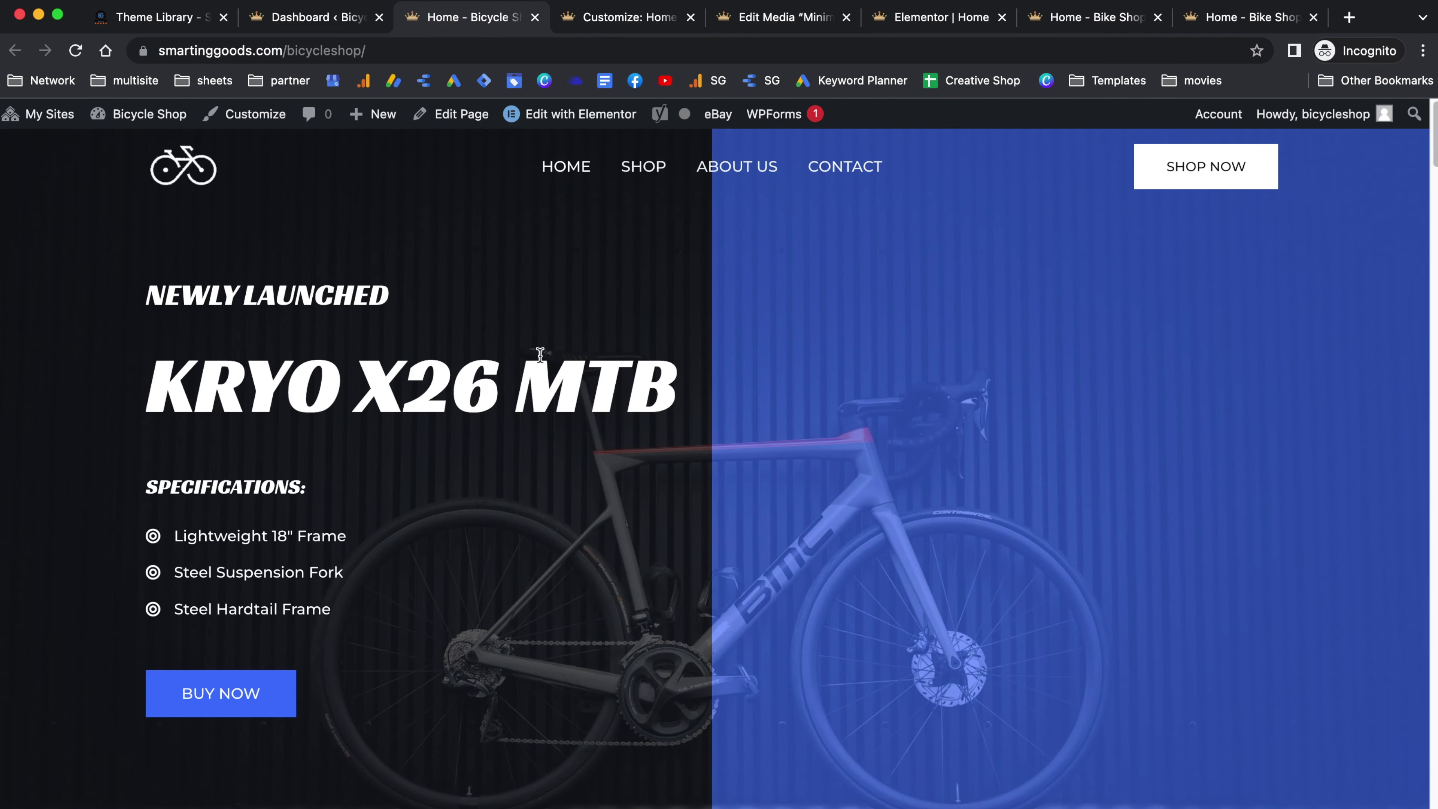
scroll(552, 496, "down", 10)
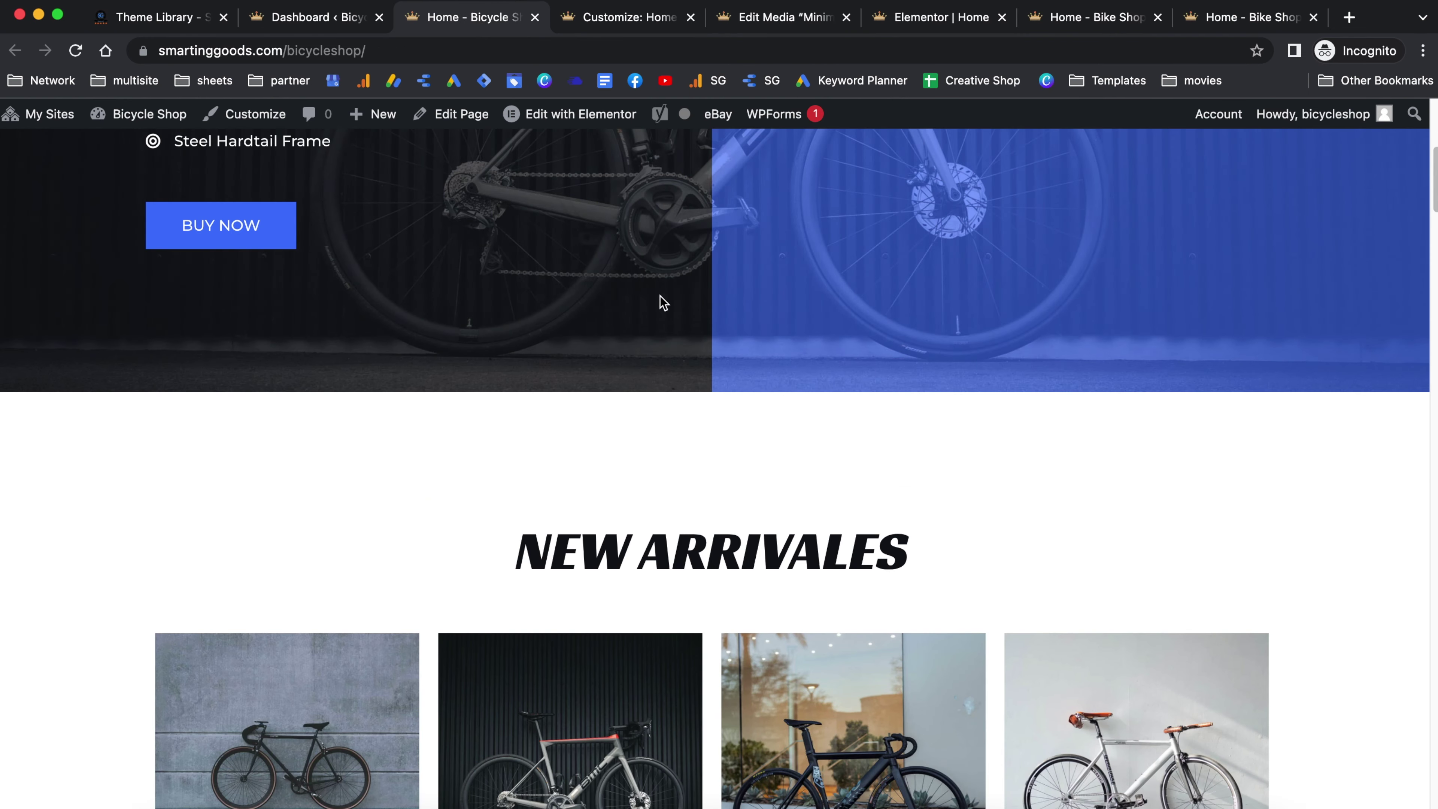
scroll(668, 334, "up", 10)
right_click(574, 125)
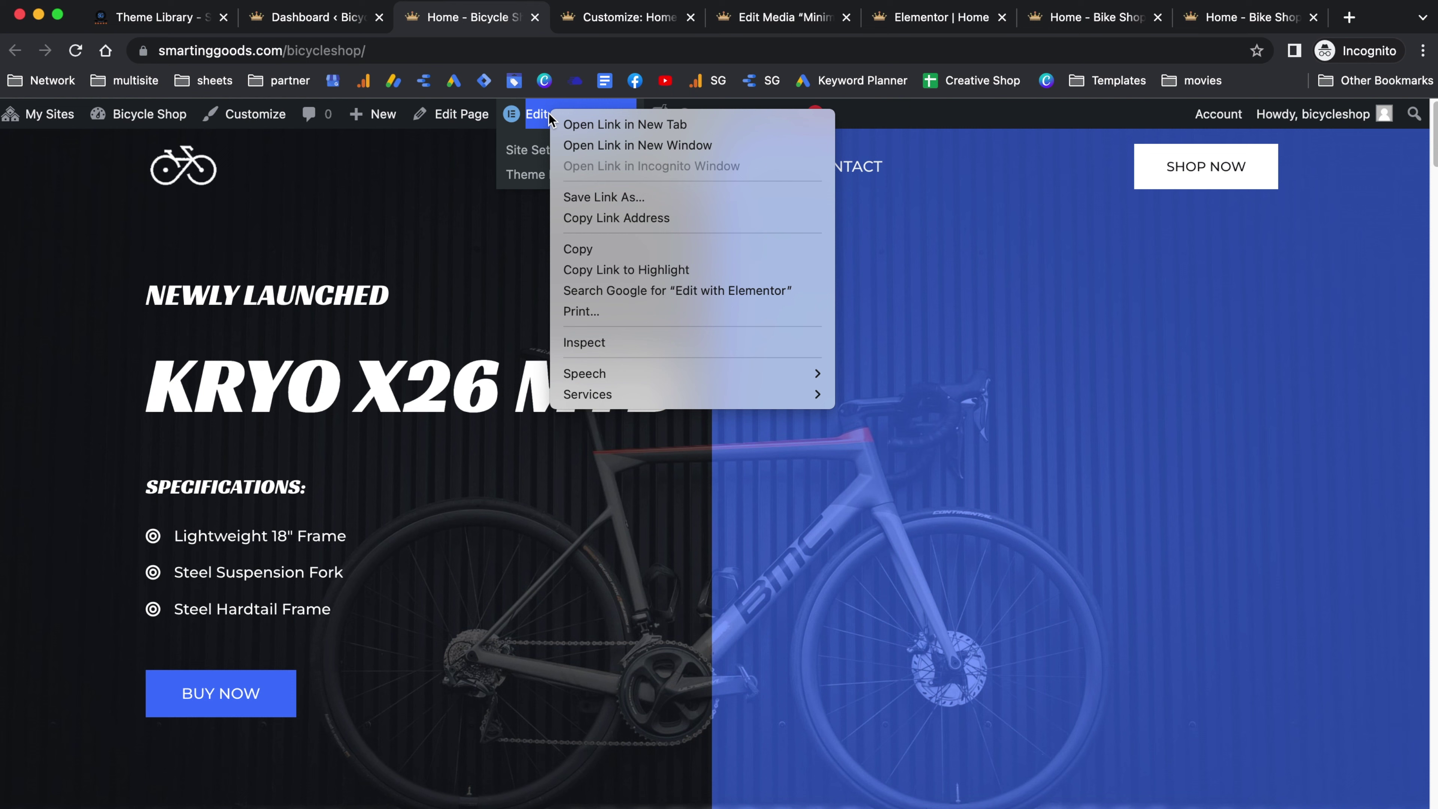
left_click(583, 129)
left_click(569, 21)
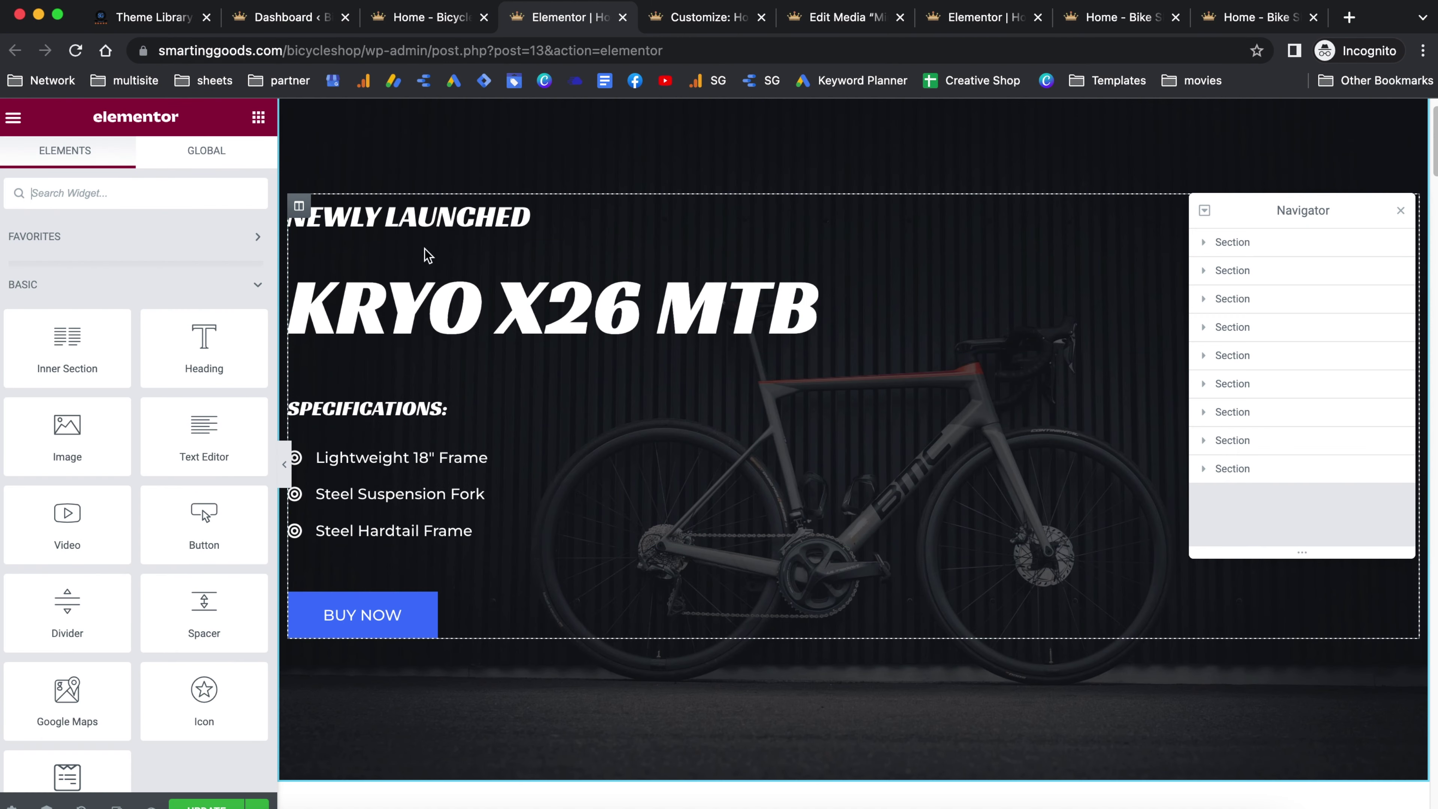
left_click(523, 216)
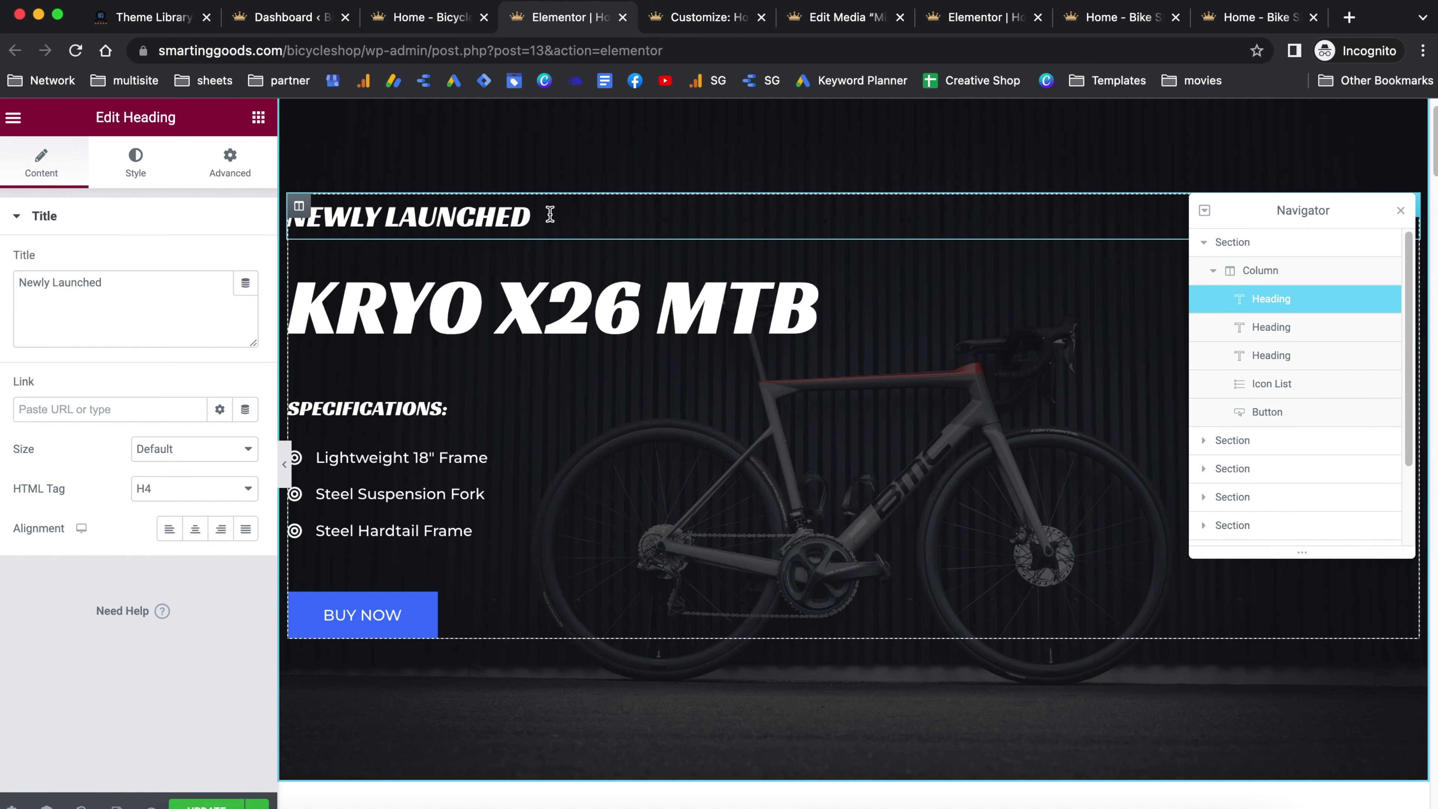
Append "yessss!" to the "Kryo X26 MTB" heading in the hero section.
scroll(537, 228, "down", 2)
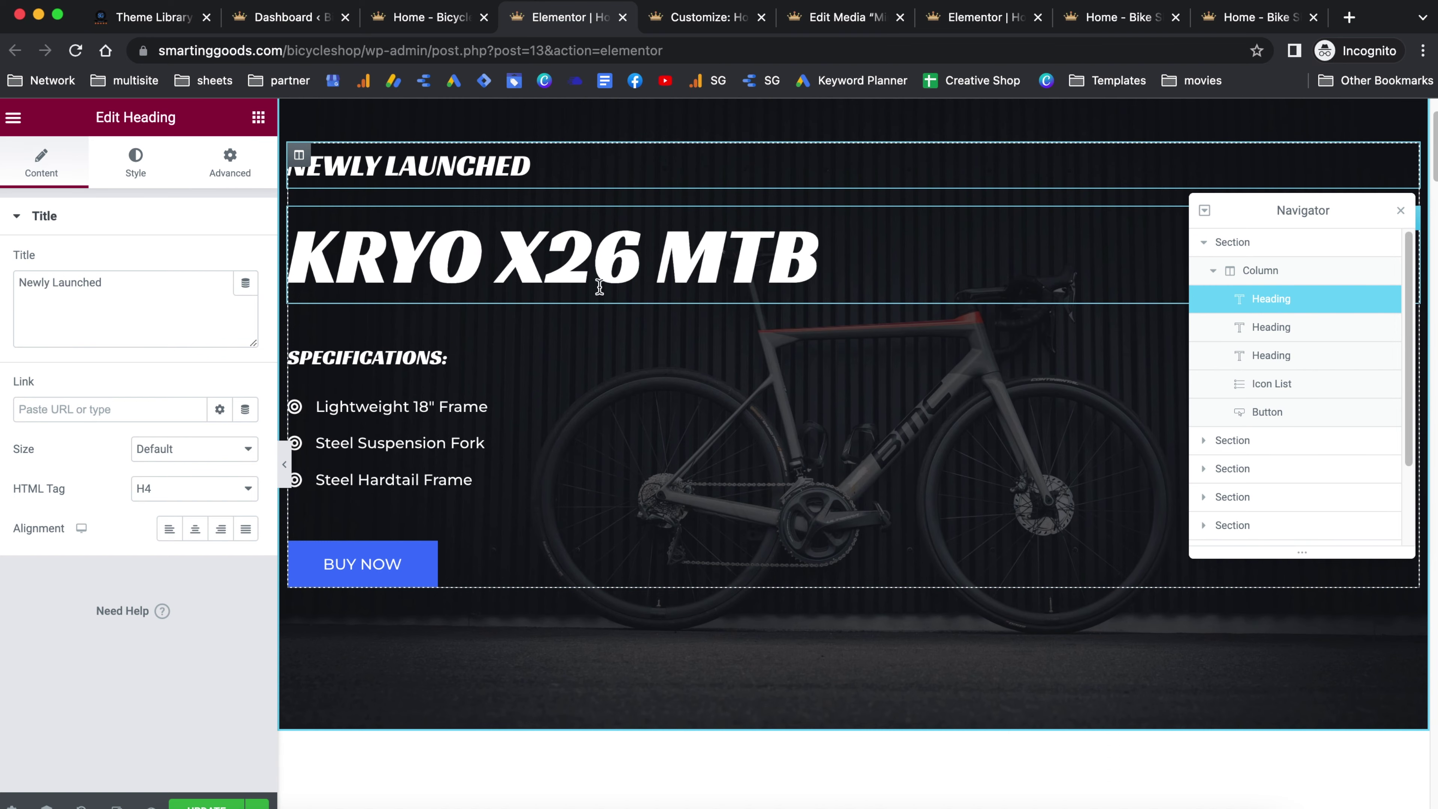
left_click(597, 274)
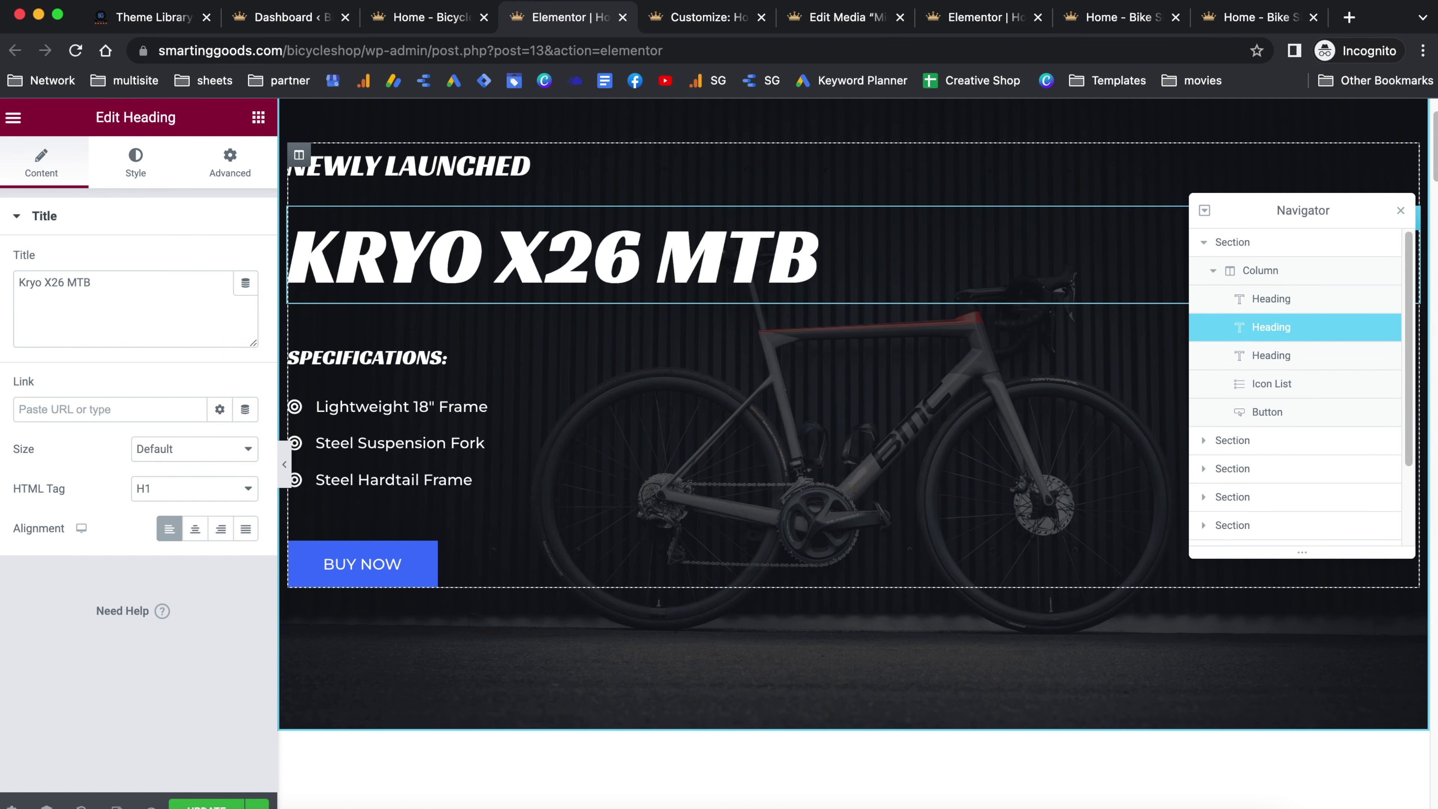
type("yessss!")
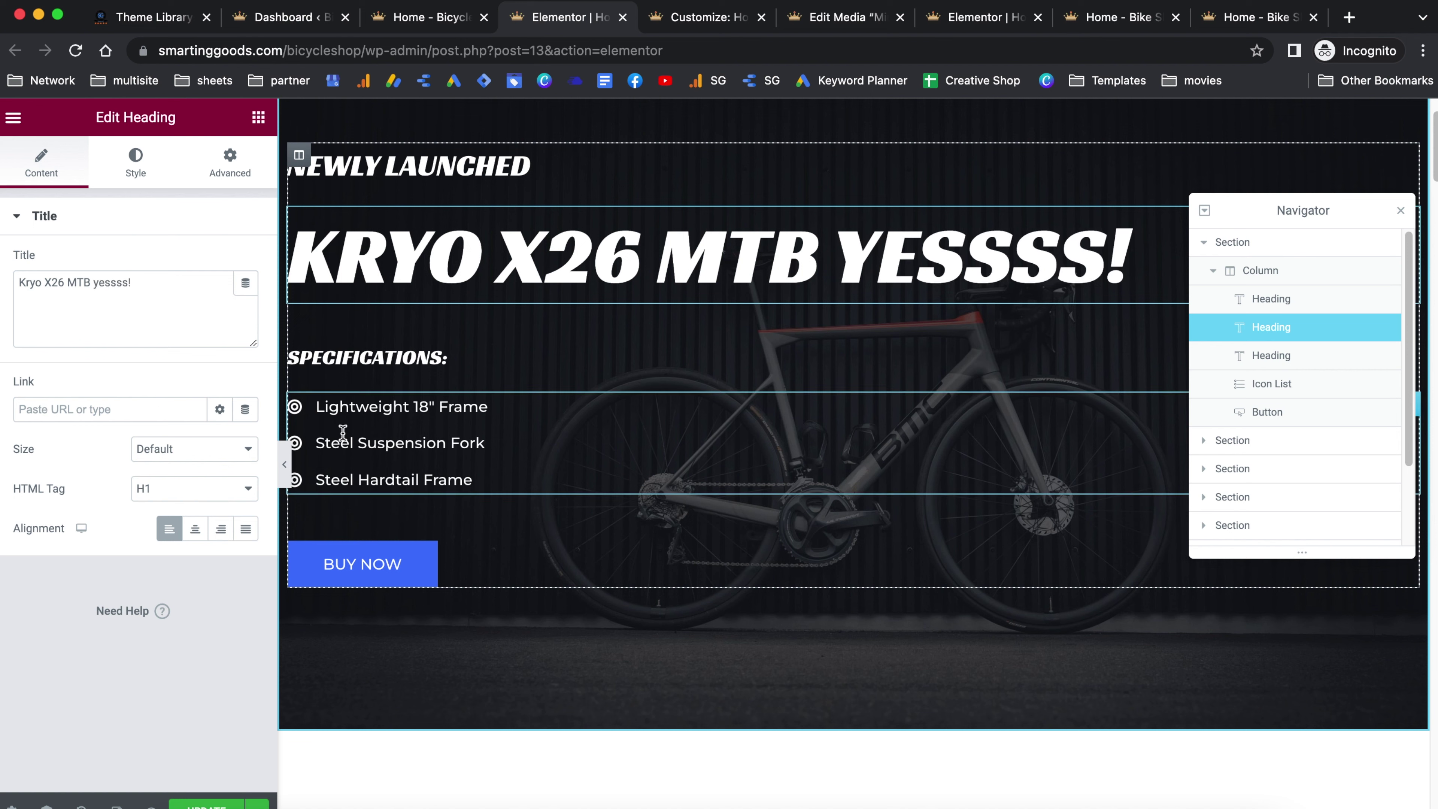
Set the hero section's Buy Now button link to "/shop".
left_click(388, 576)
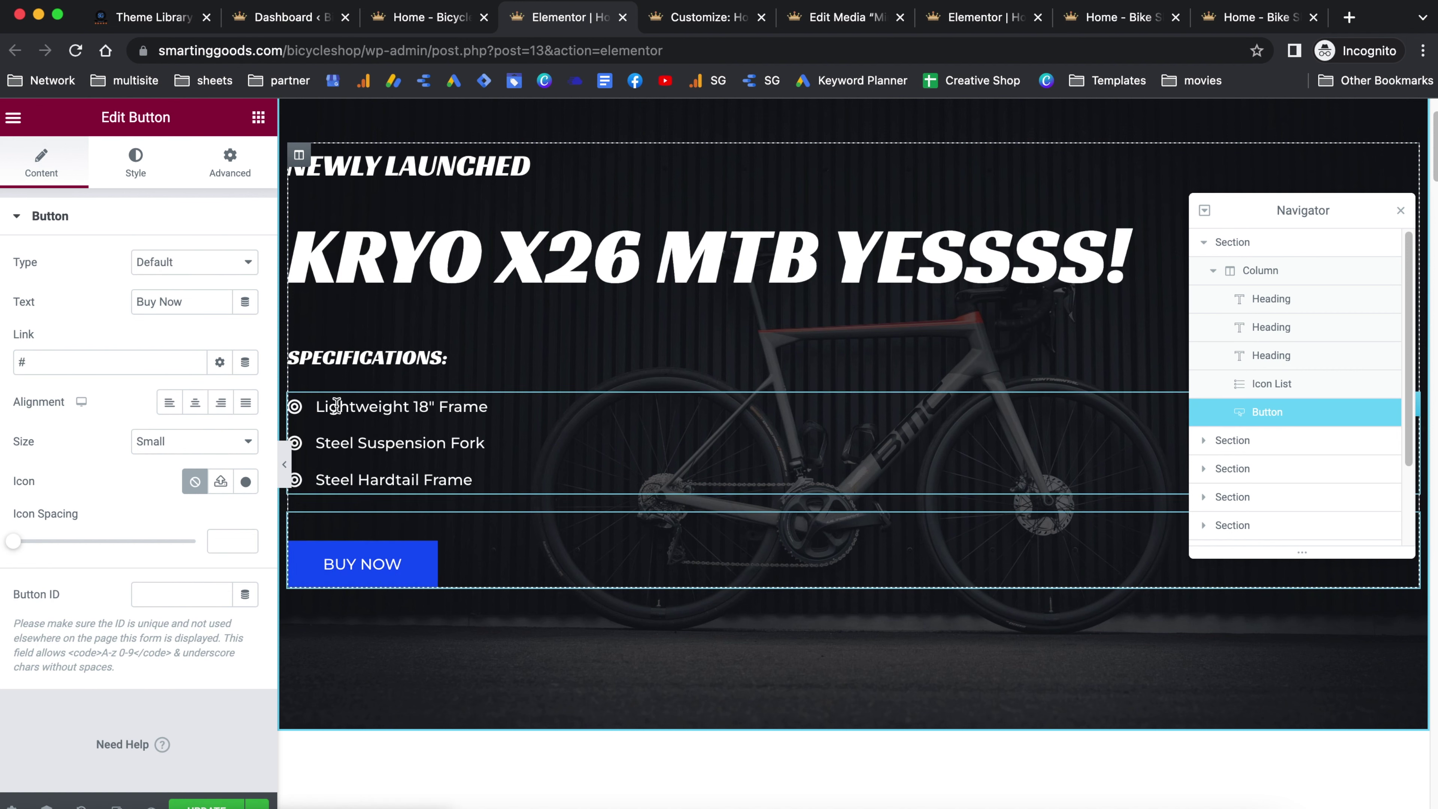
left_click(112, 355)
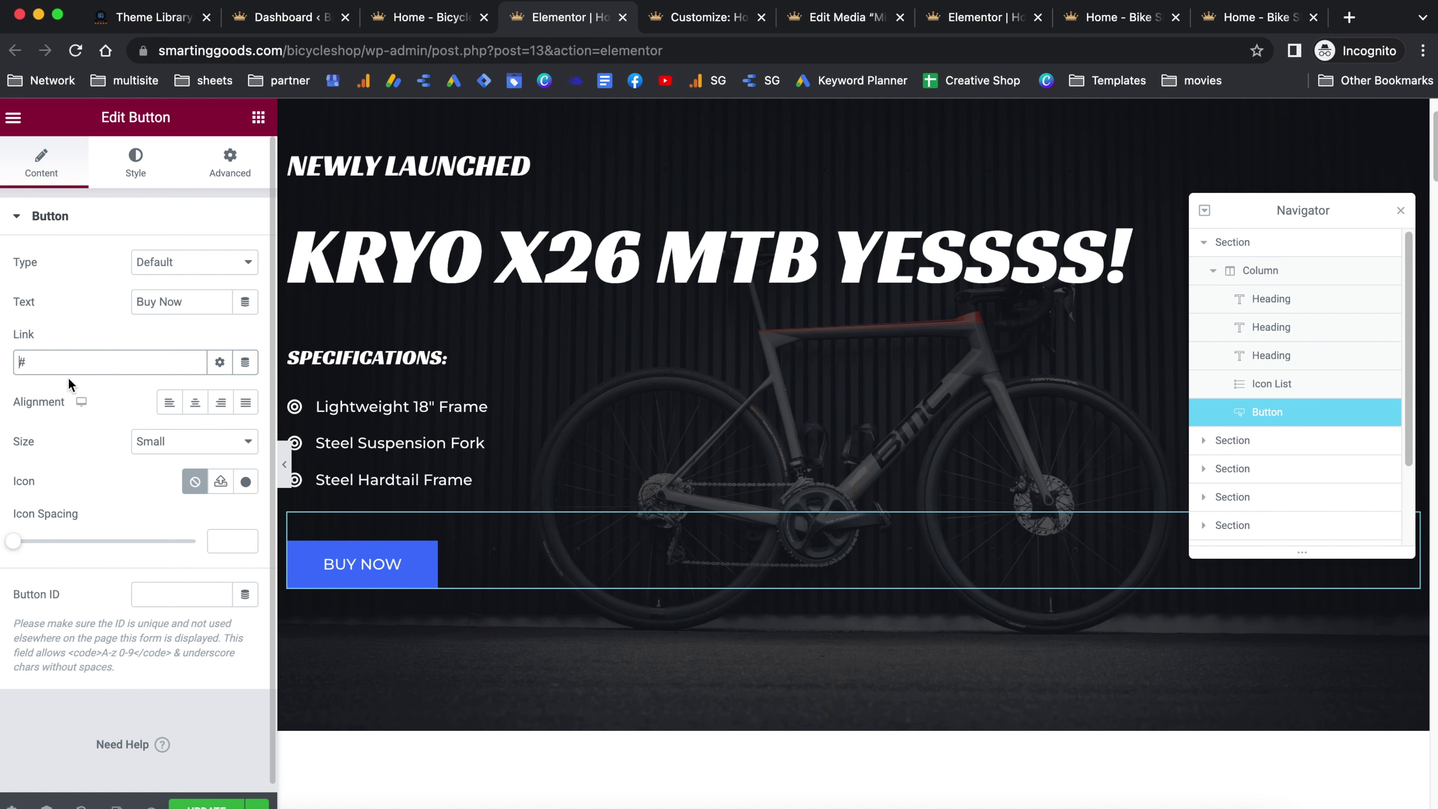
type("/sho")
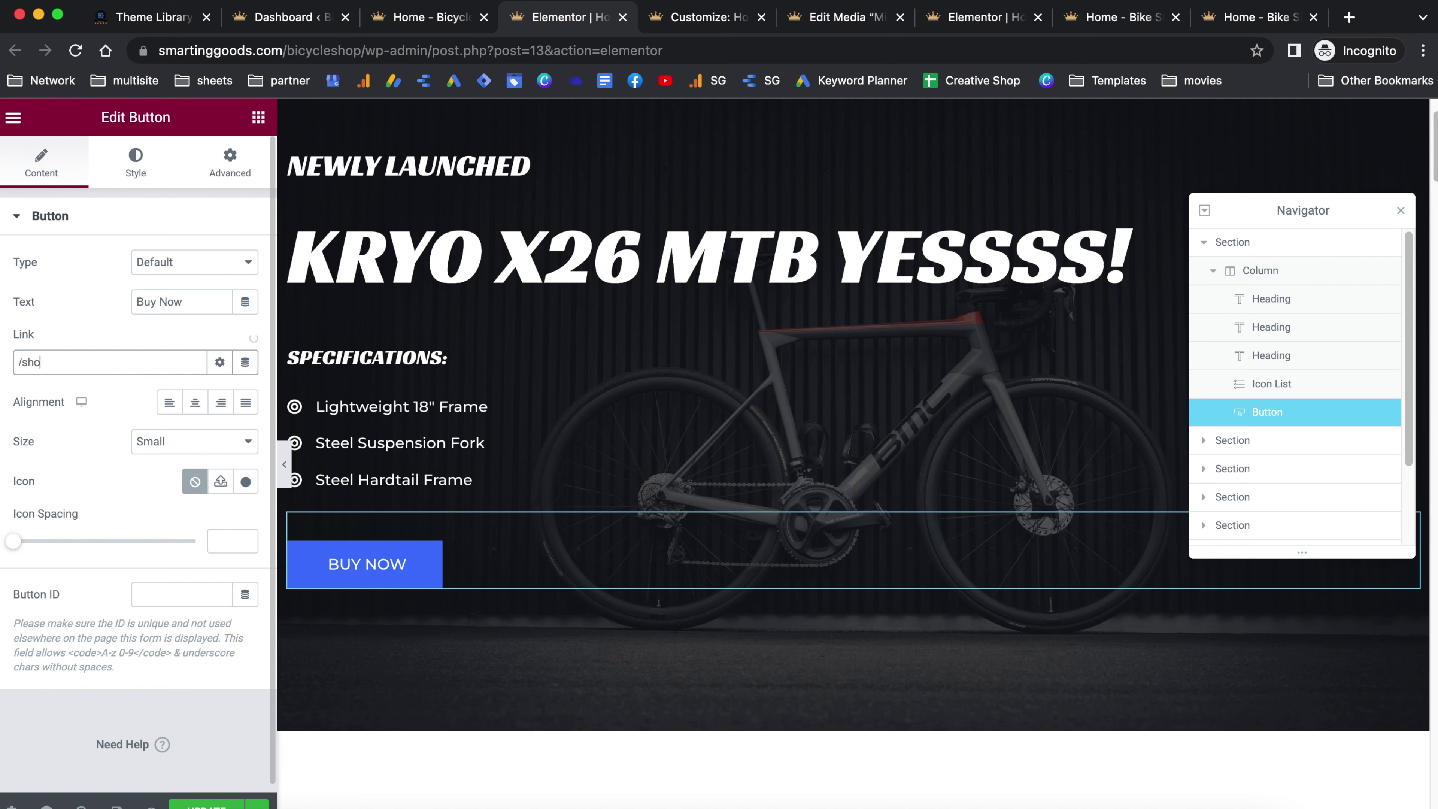
type("op")
Change the background color of the Mountain Bikes section to a custom dark navy.
scroll(870, 465, "down", 10)
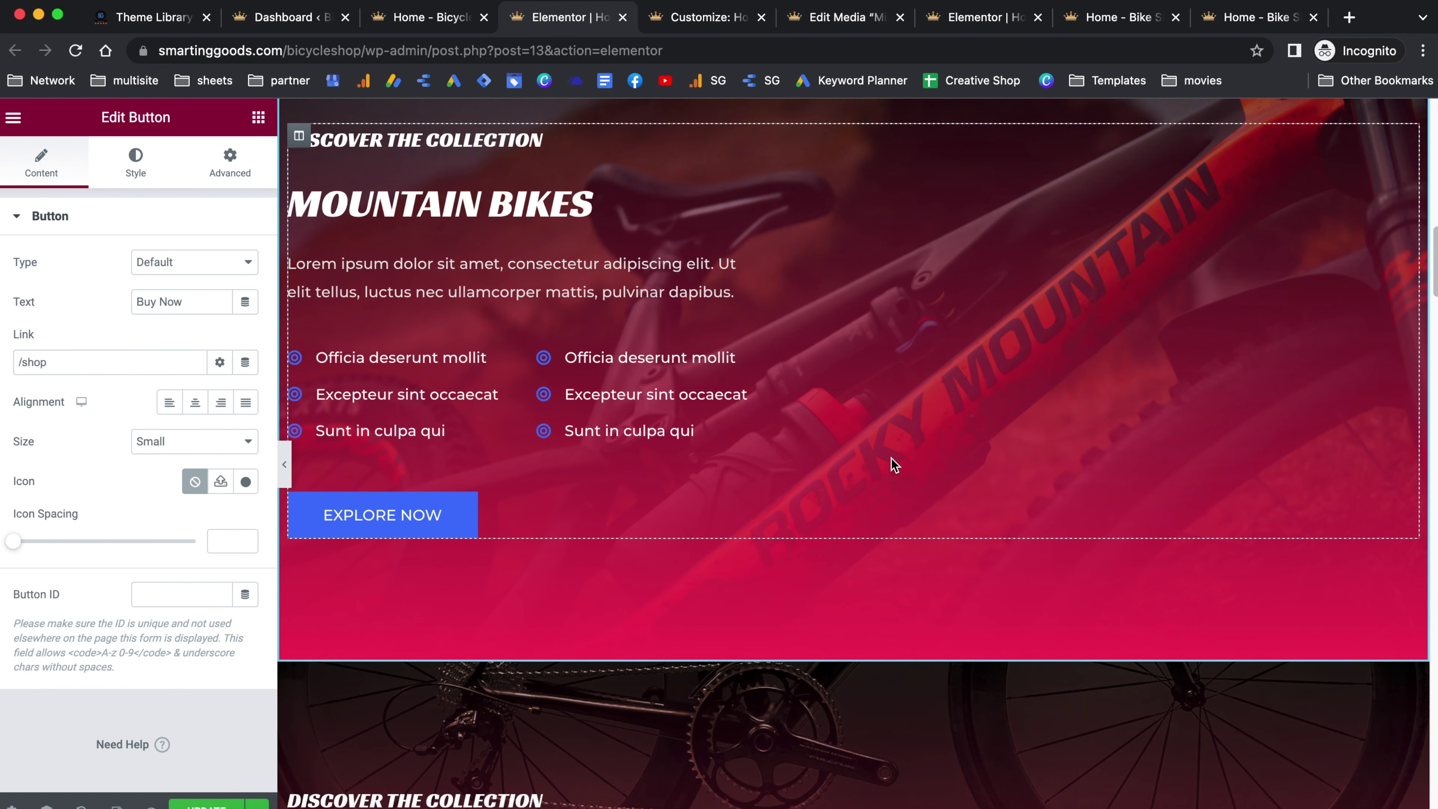
scroll(891, 465, "up", 4)
scroll(886, 469, "down", 4)
scroll(835, 453, "up", 4)
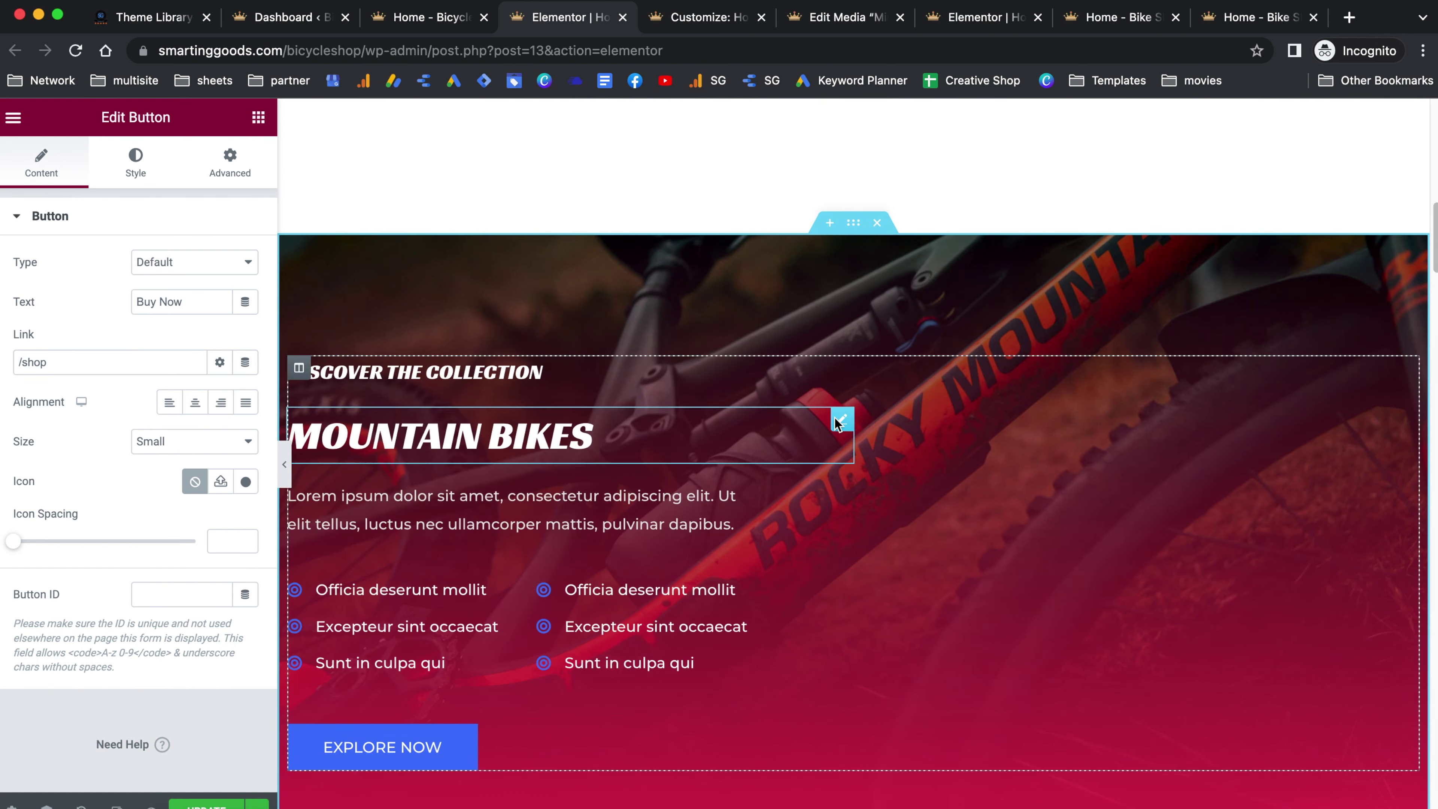
left_click(854, 223)
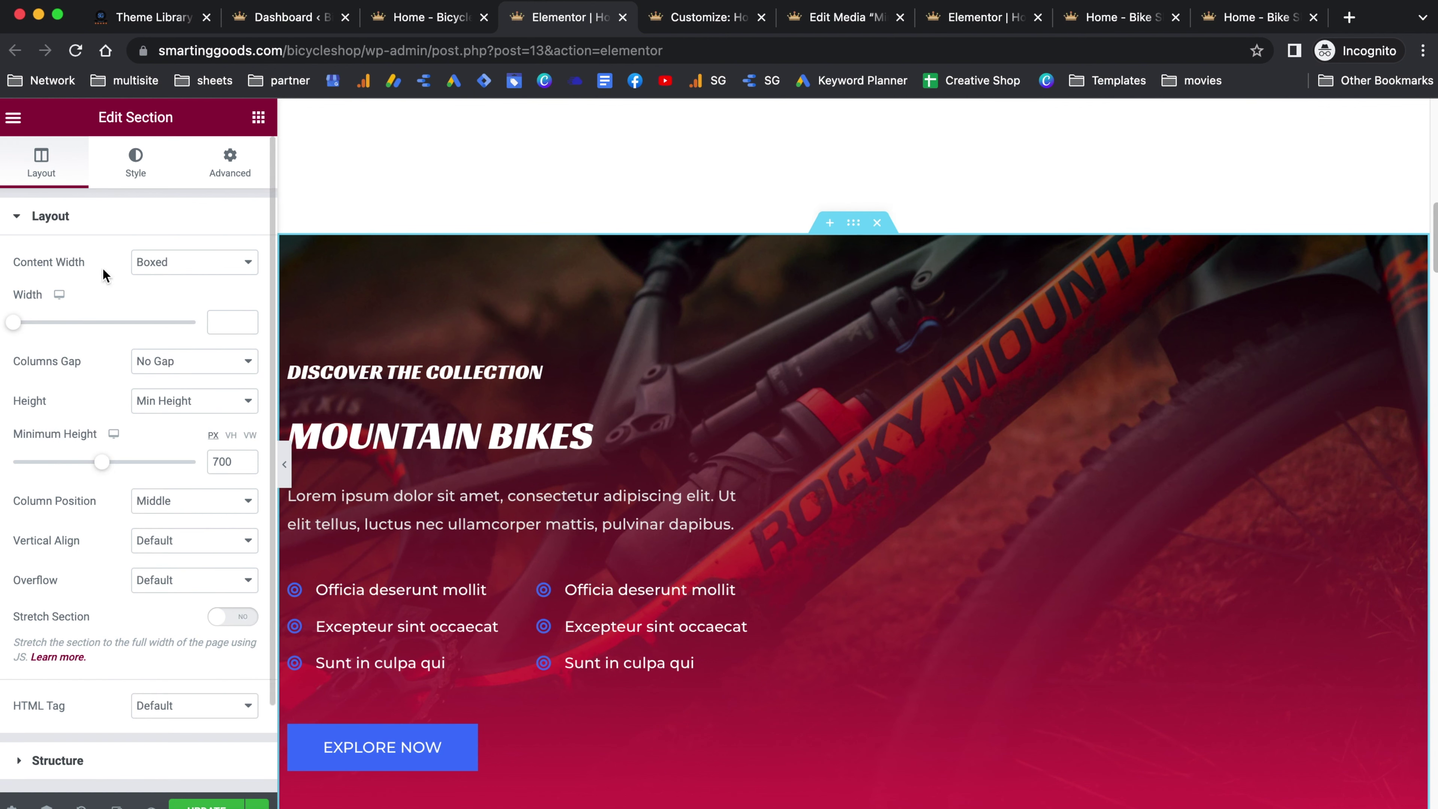
scroll(731, 545, "down", 3)
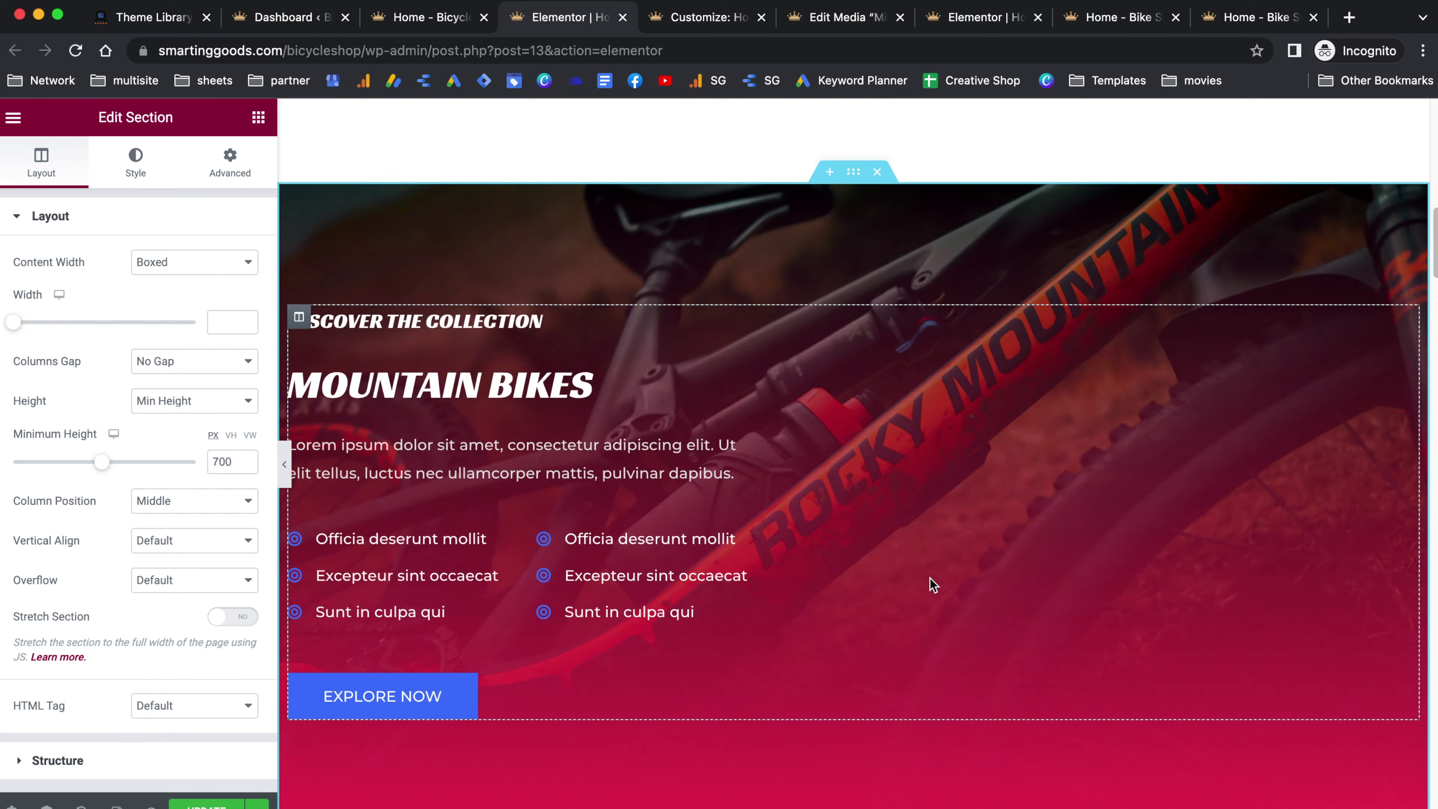
scroll(629, 347, "up", 5)
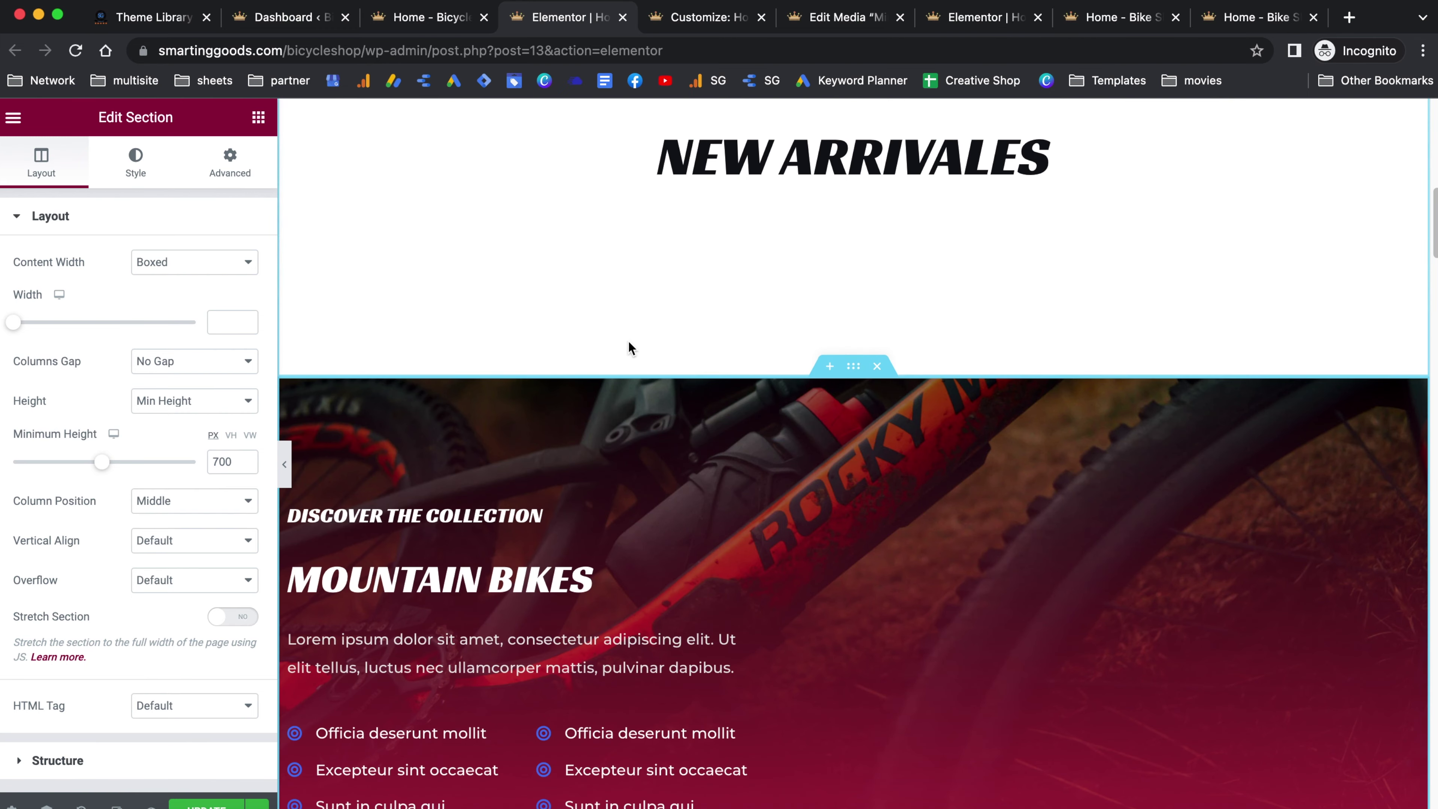
left_click(121, 169)
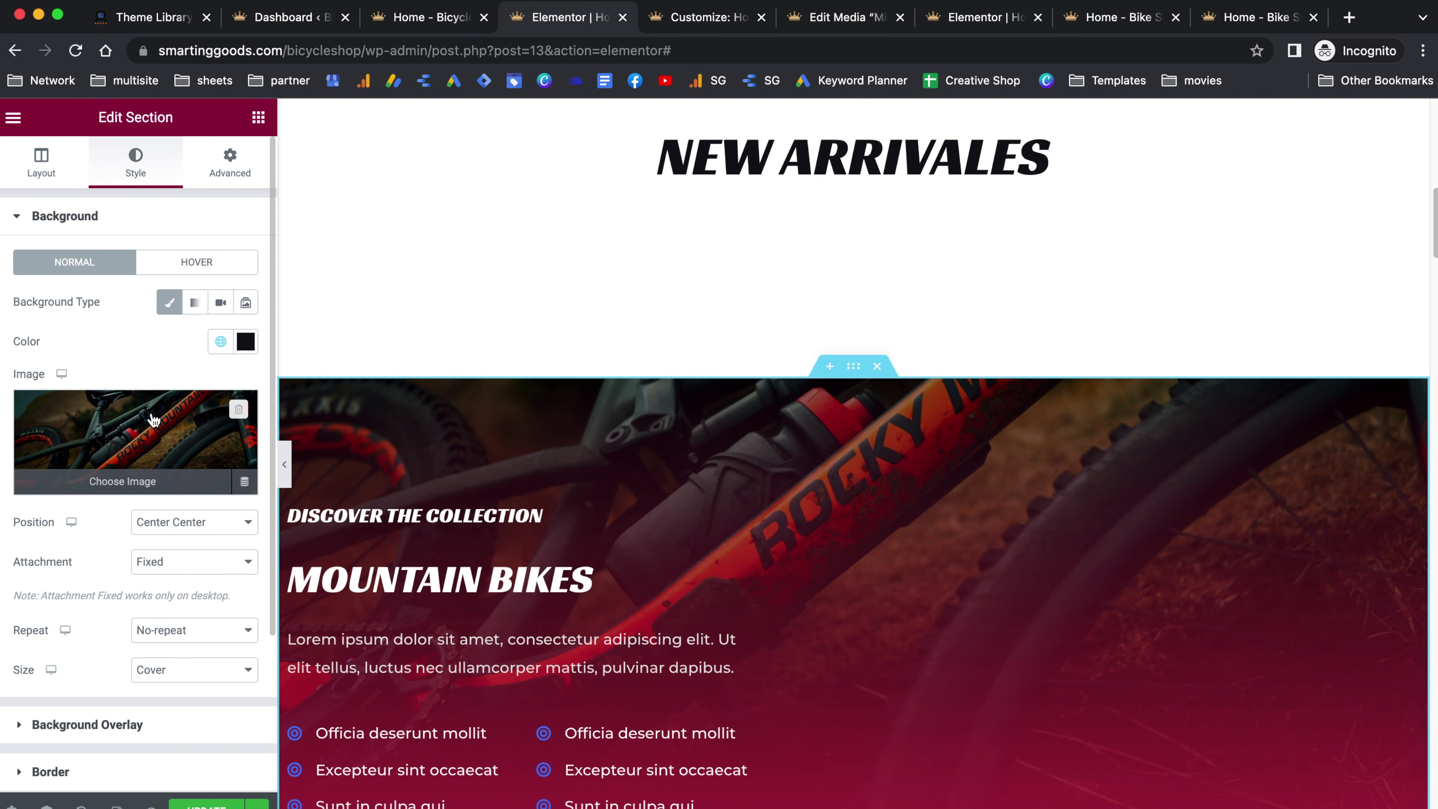
scroll(170, 420, "down", 2)
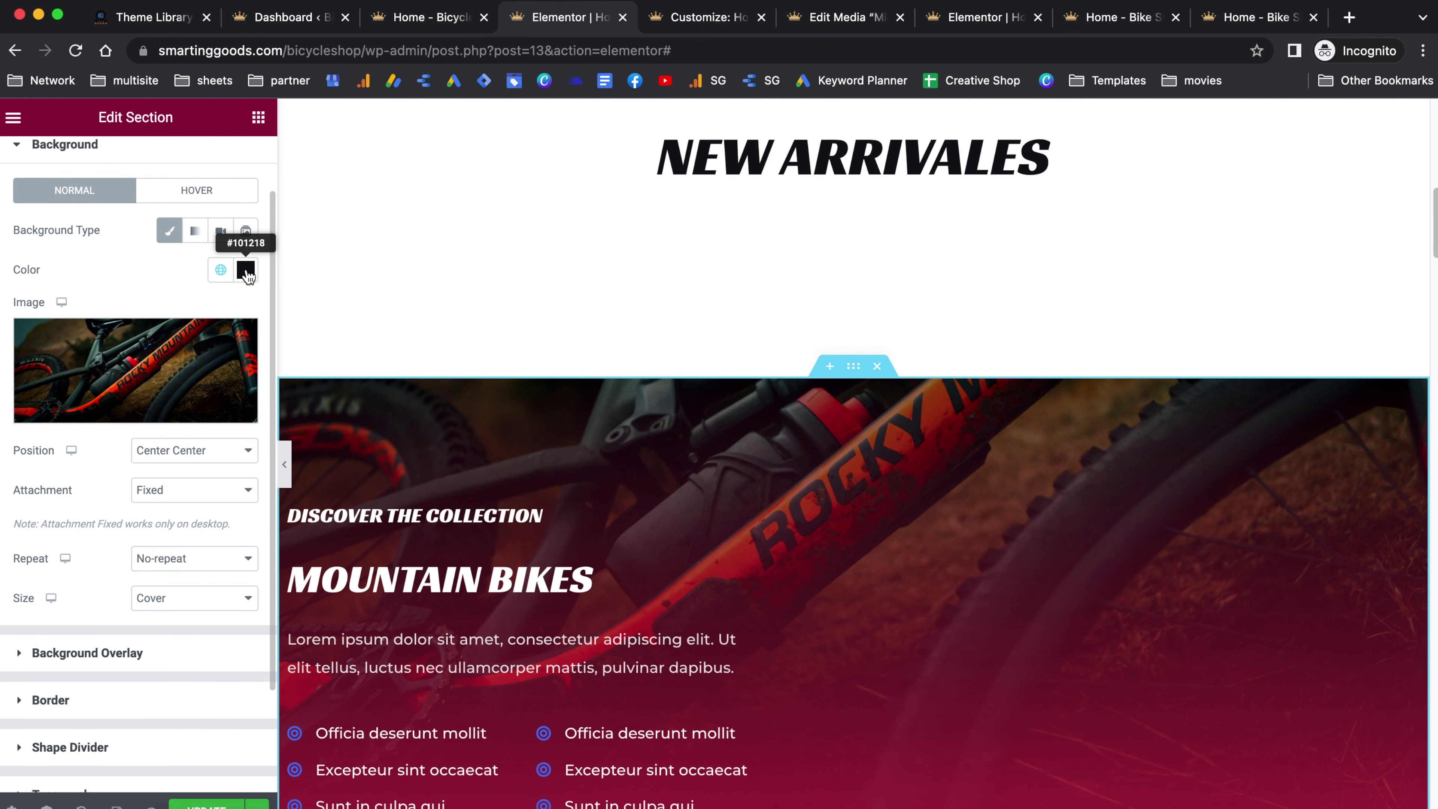
left_click(245, 271)
scroll(730, 513, "down", 2)
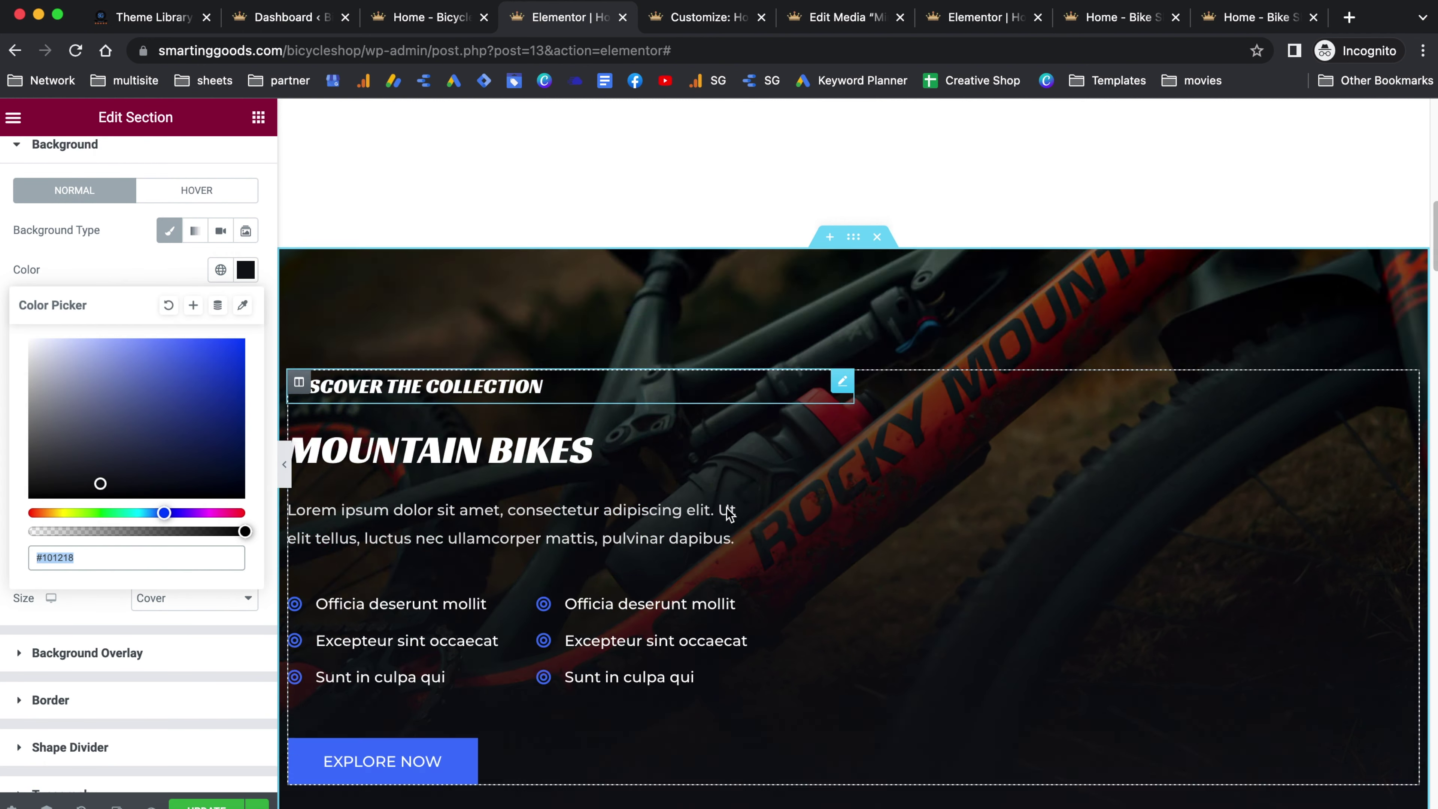
scroll(730, 512, "down", 5)
scroll(67, 433, "down", 2)
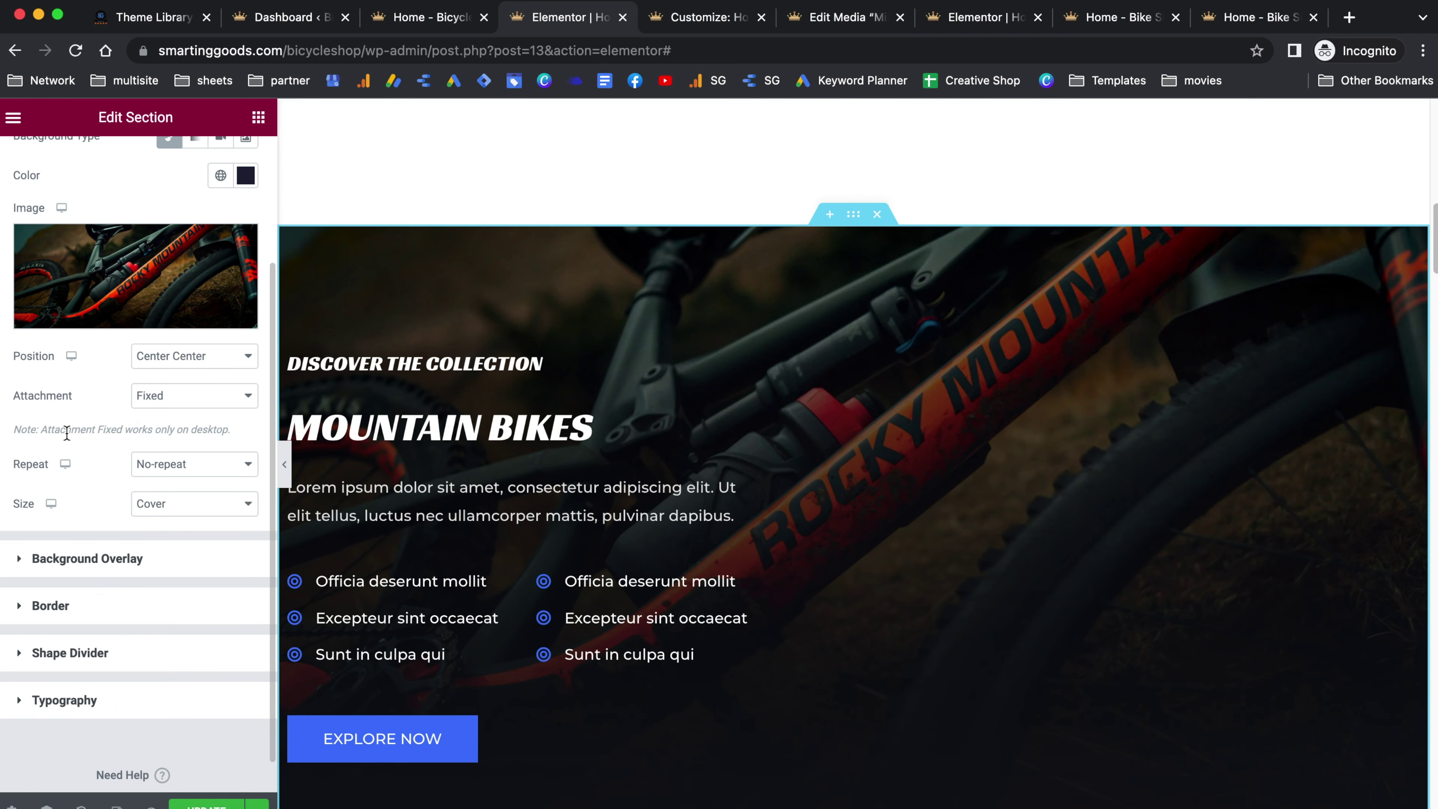
Try the Default position for the Mountain Bikes background image and set it back to Center Center.
left_click(189, 354)
left_click(212, 343)
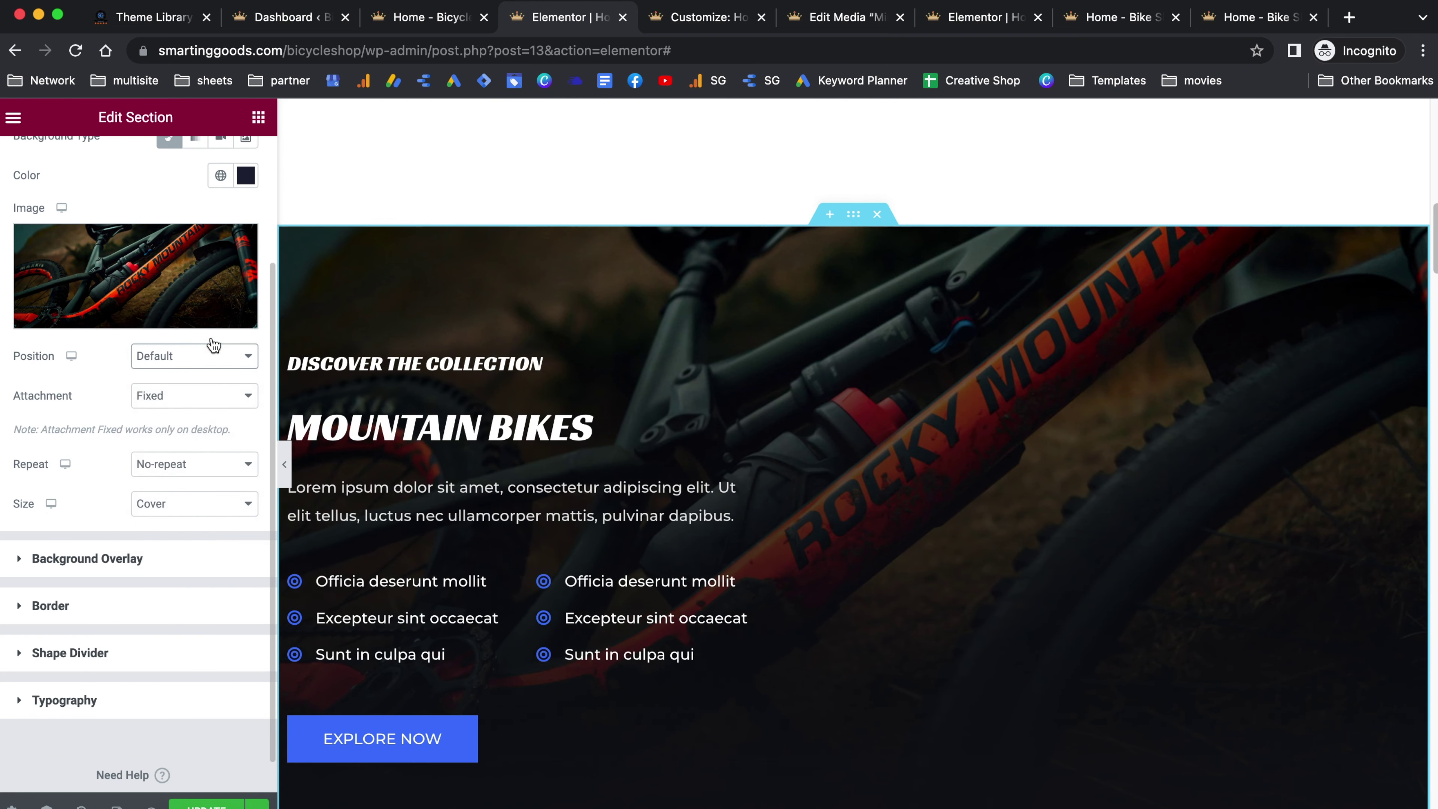
left_click(229, 357)
left_click(227, 376)
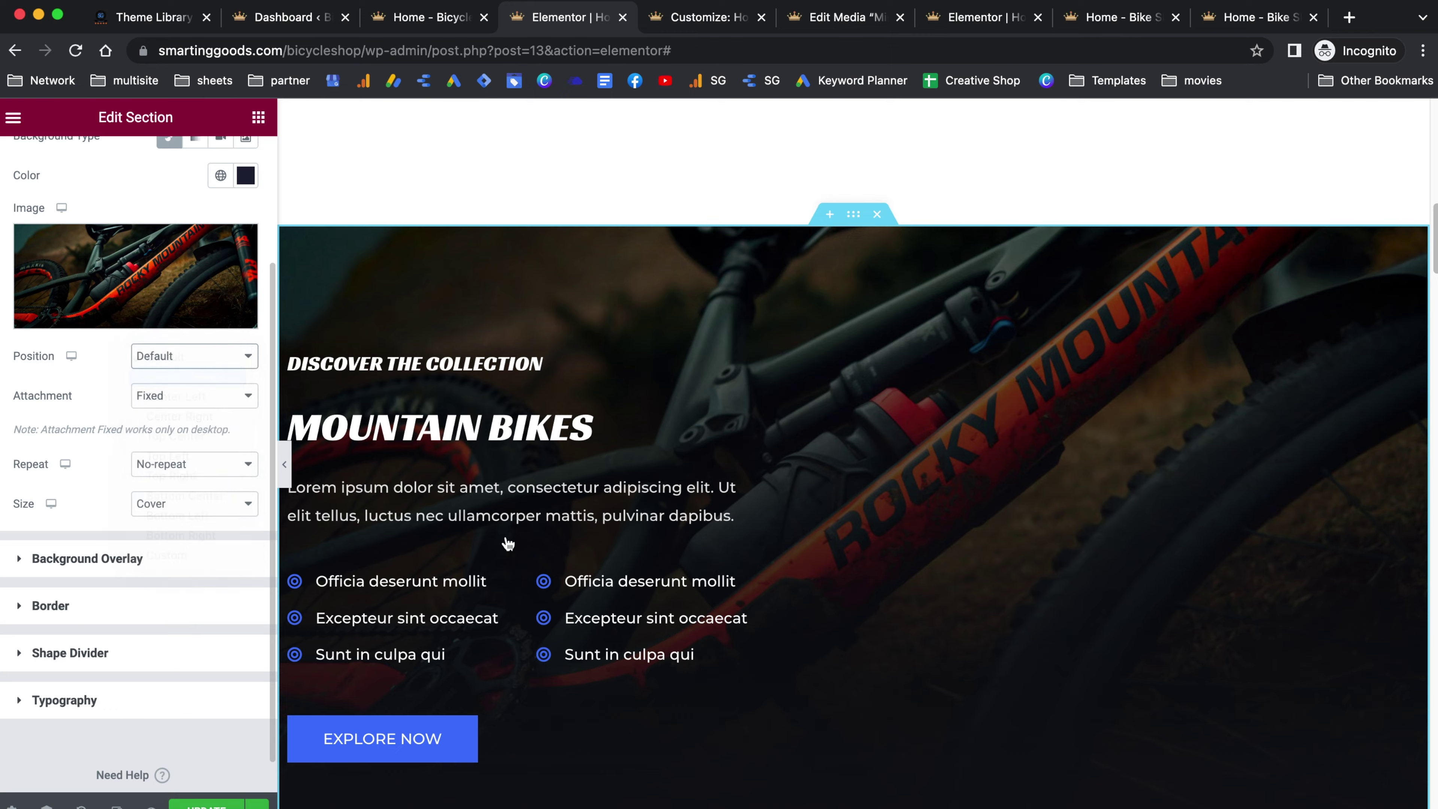
Select the Google reviews shortcode widget below the full video section to inspect its shortcode.
scroll(821, 453, "up", 5)
scroll(822, 454, "down", 12)
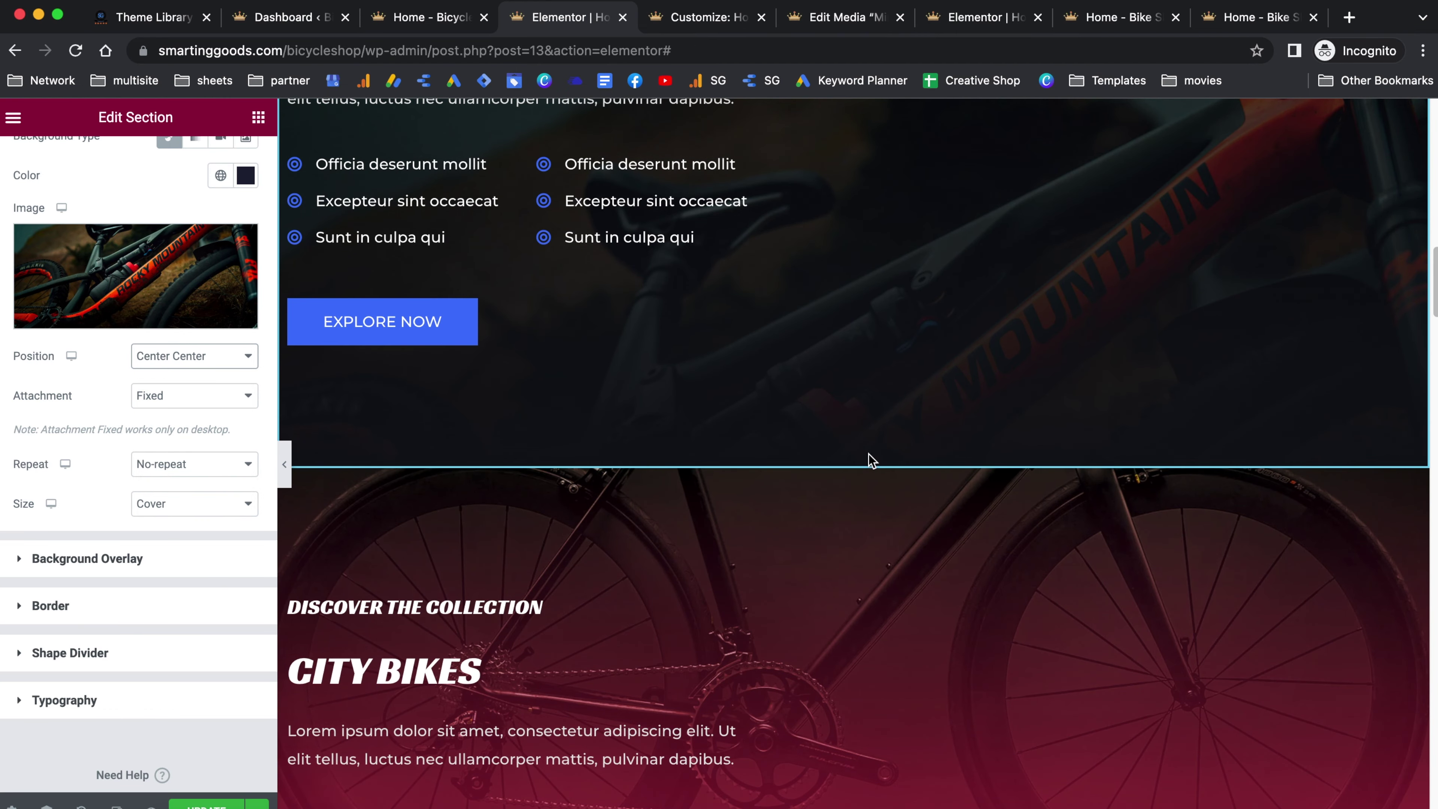
scroll(857, 513, "down", 5)
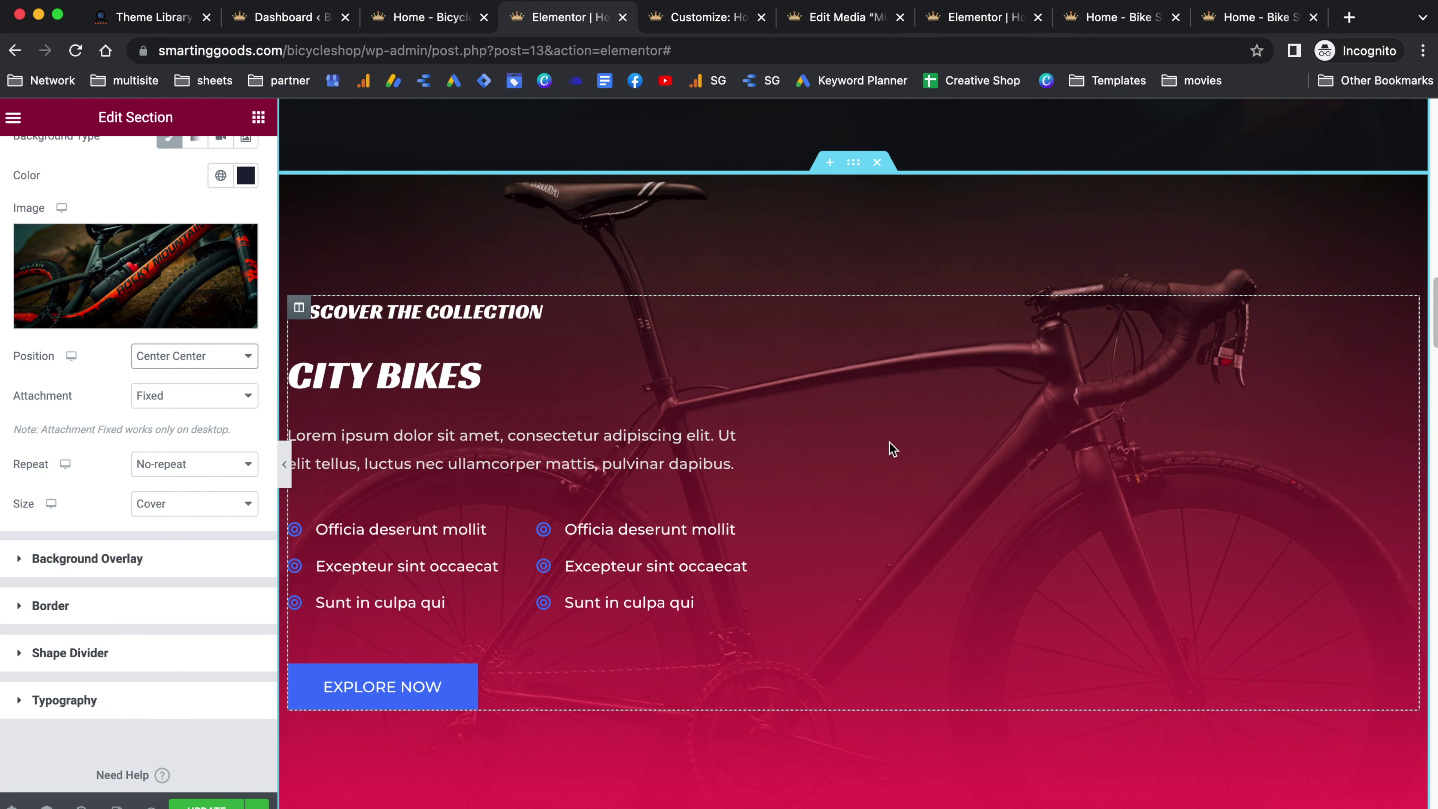
scroll(891, 442, "down", 20)
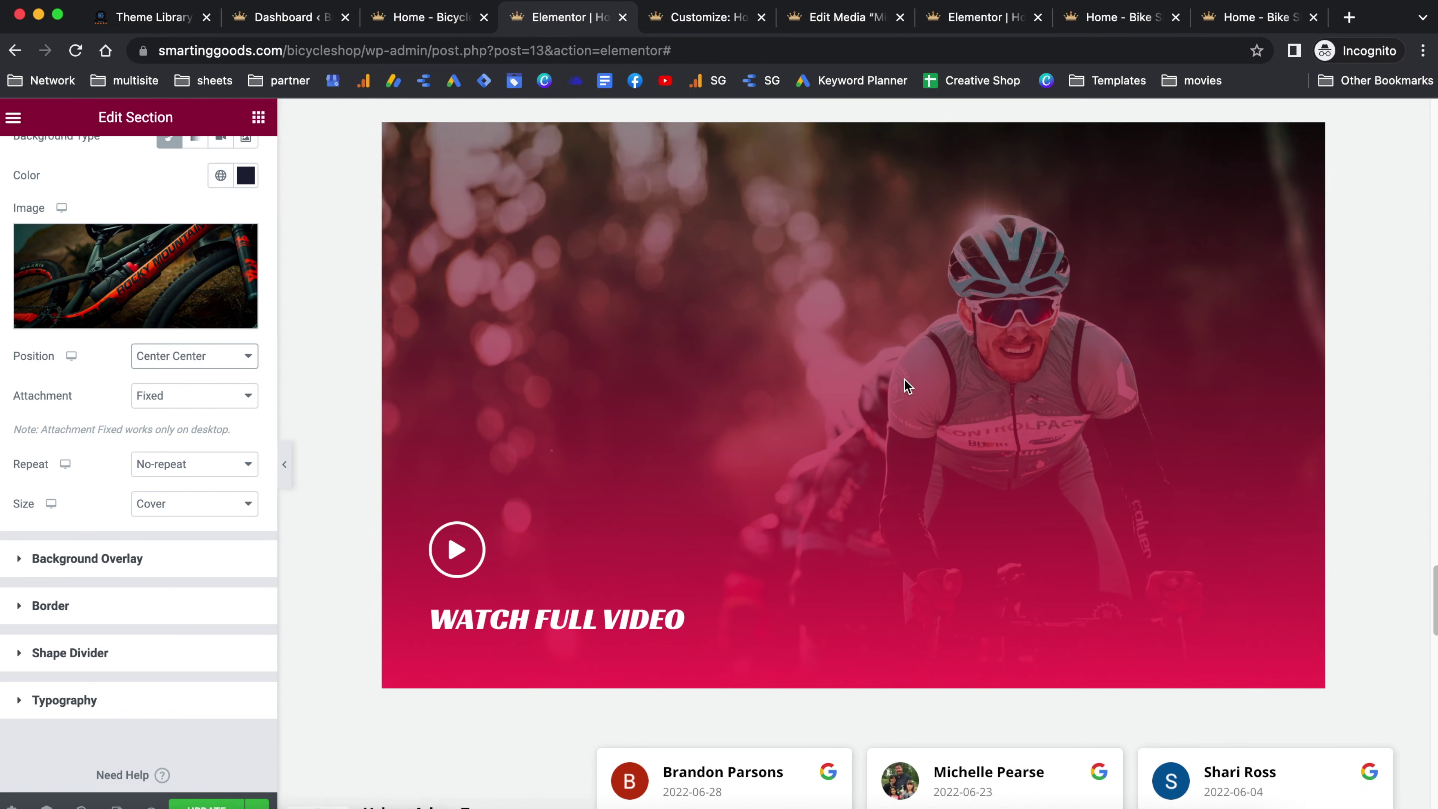
scroll(904, 380, "down", 8)
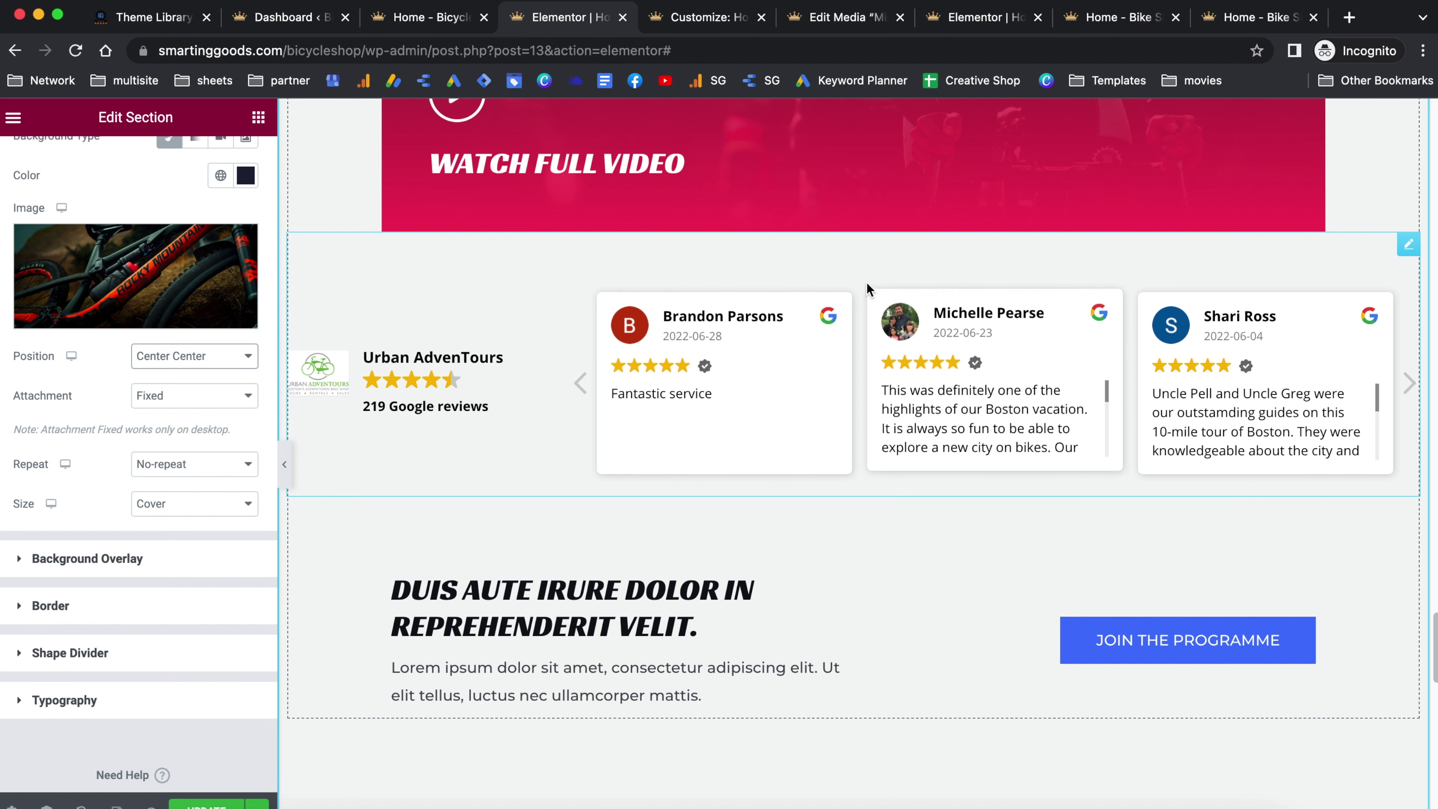
left_click(928, 329)
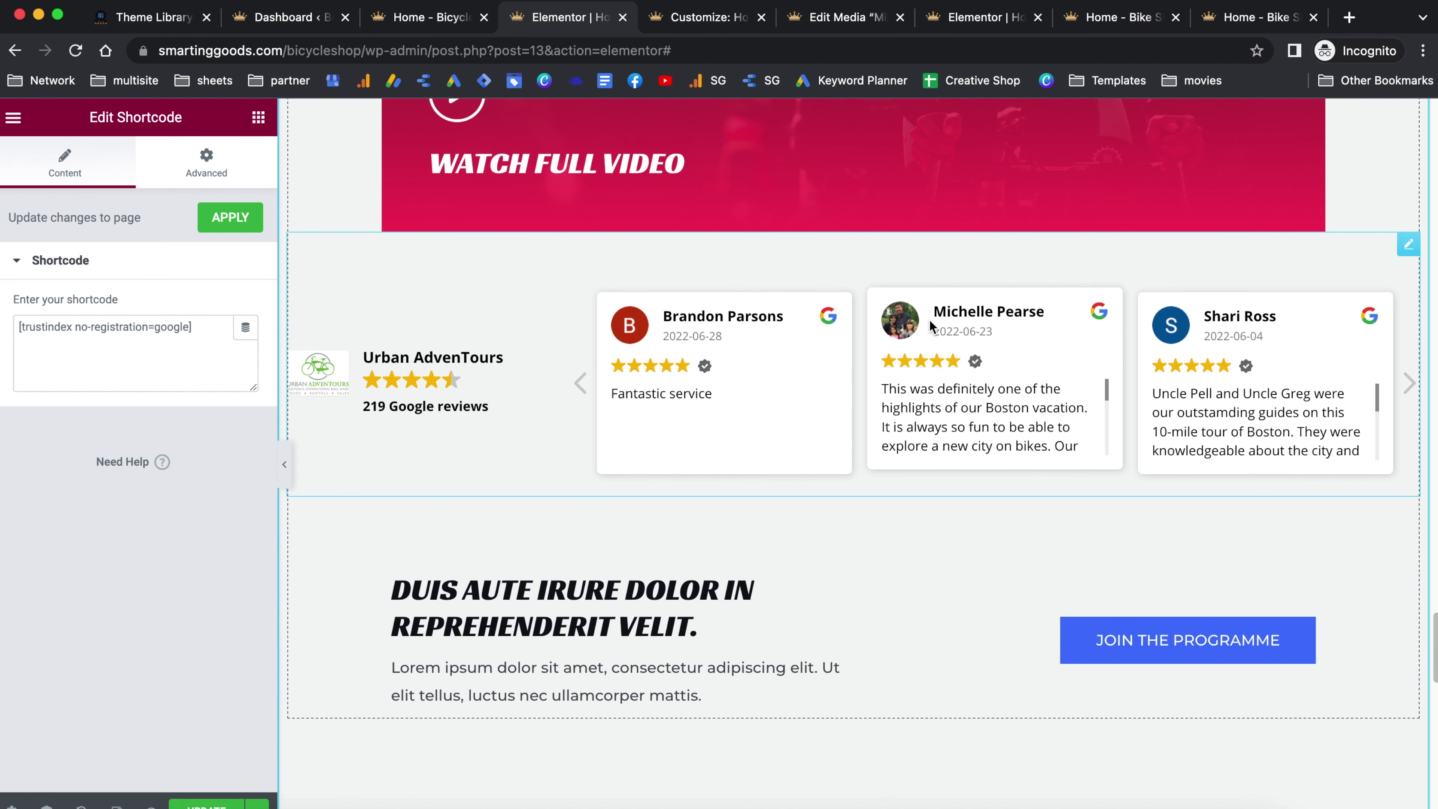
Switch to the WordPress dashboard, open the Google Reviews widget settings and disconnect the Urban AdvenTours business.
left_click(300, 23)
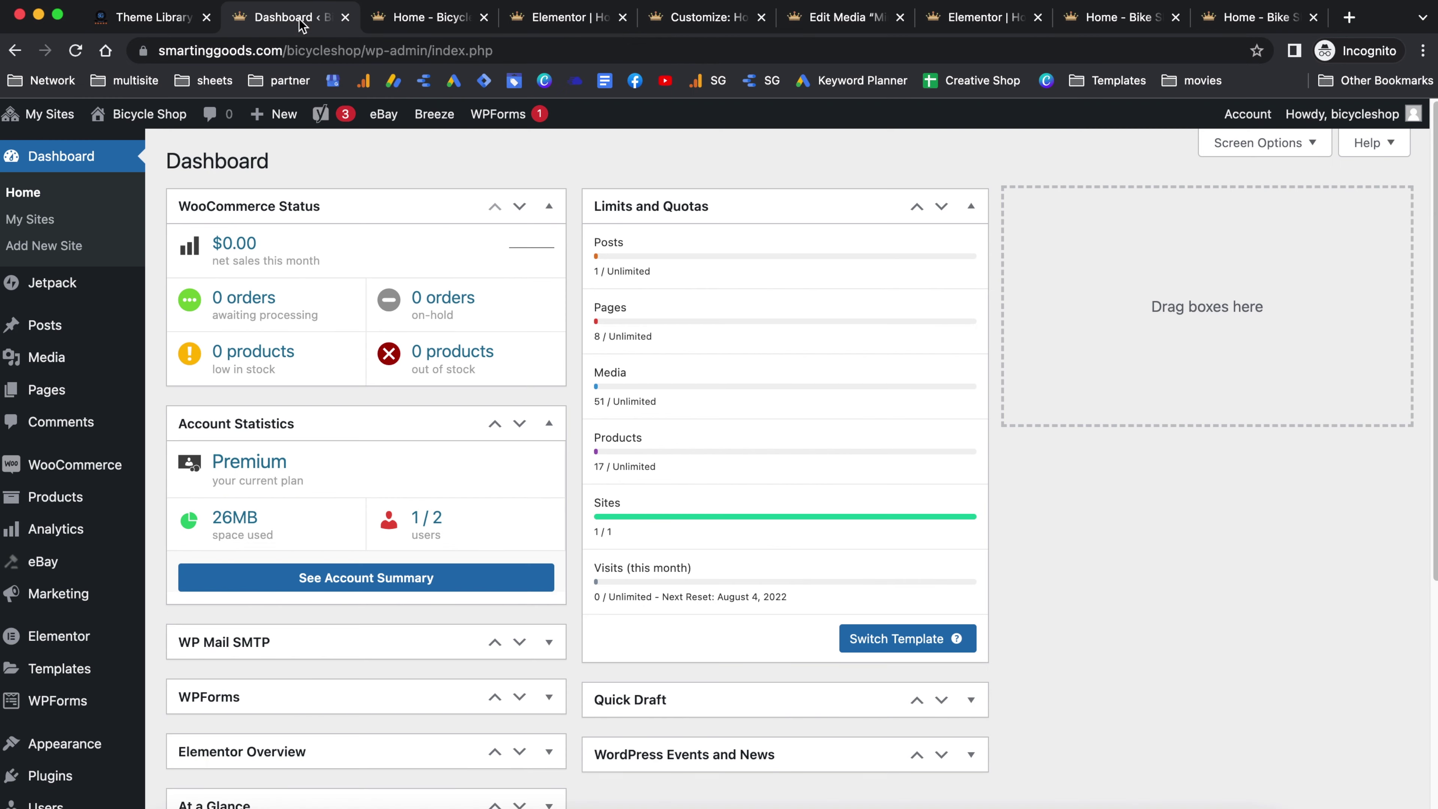
scroll(26, 450, "down", 7)
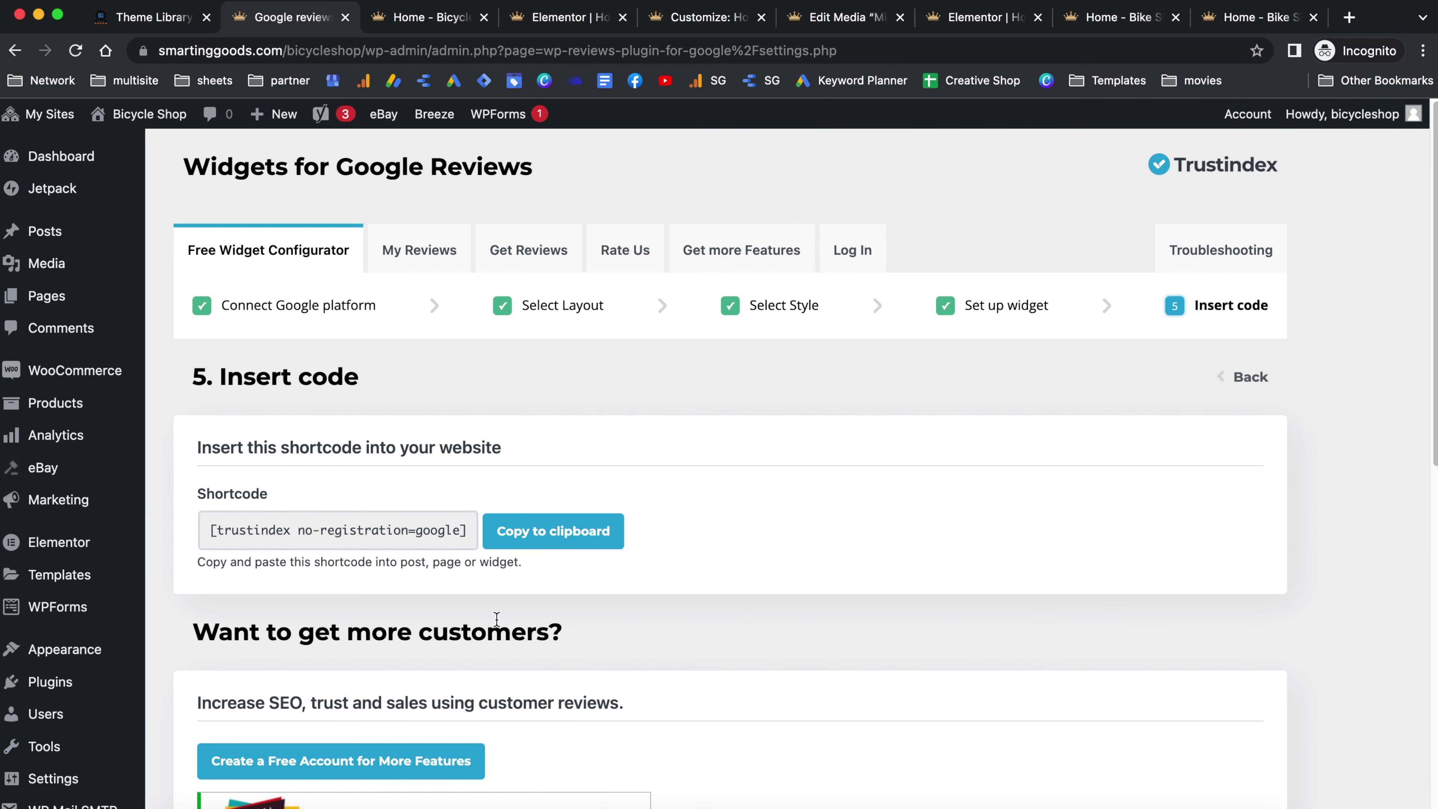
left_click(243, 316)
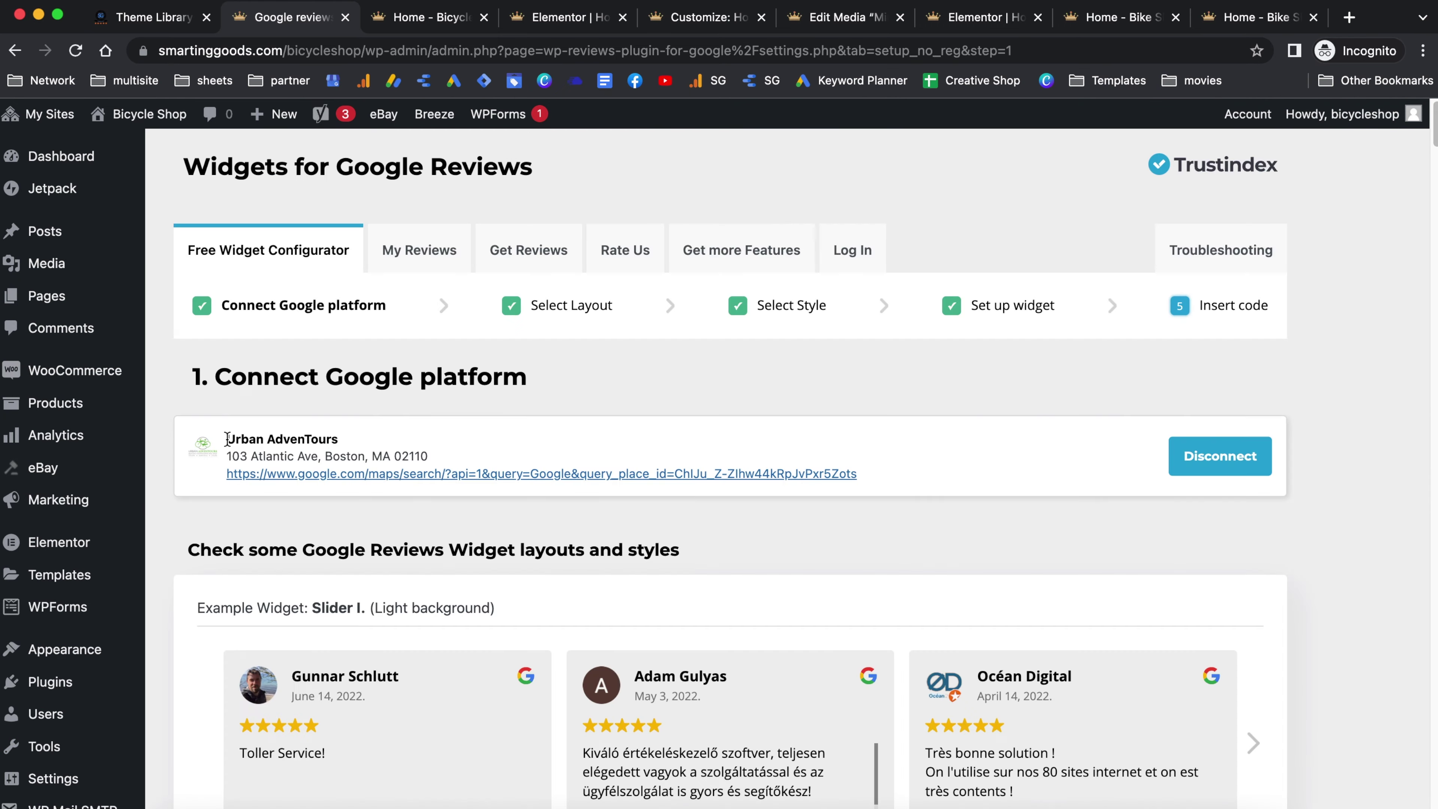
left_click_drag(227, 438, 516, 454)
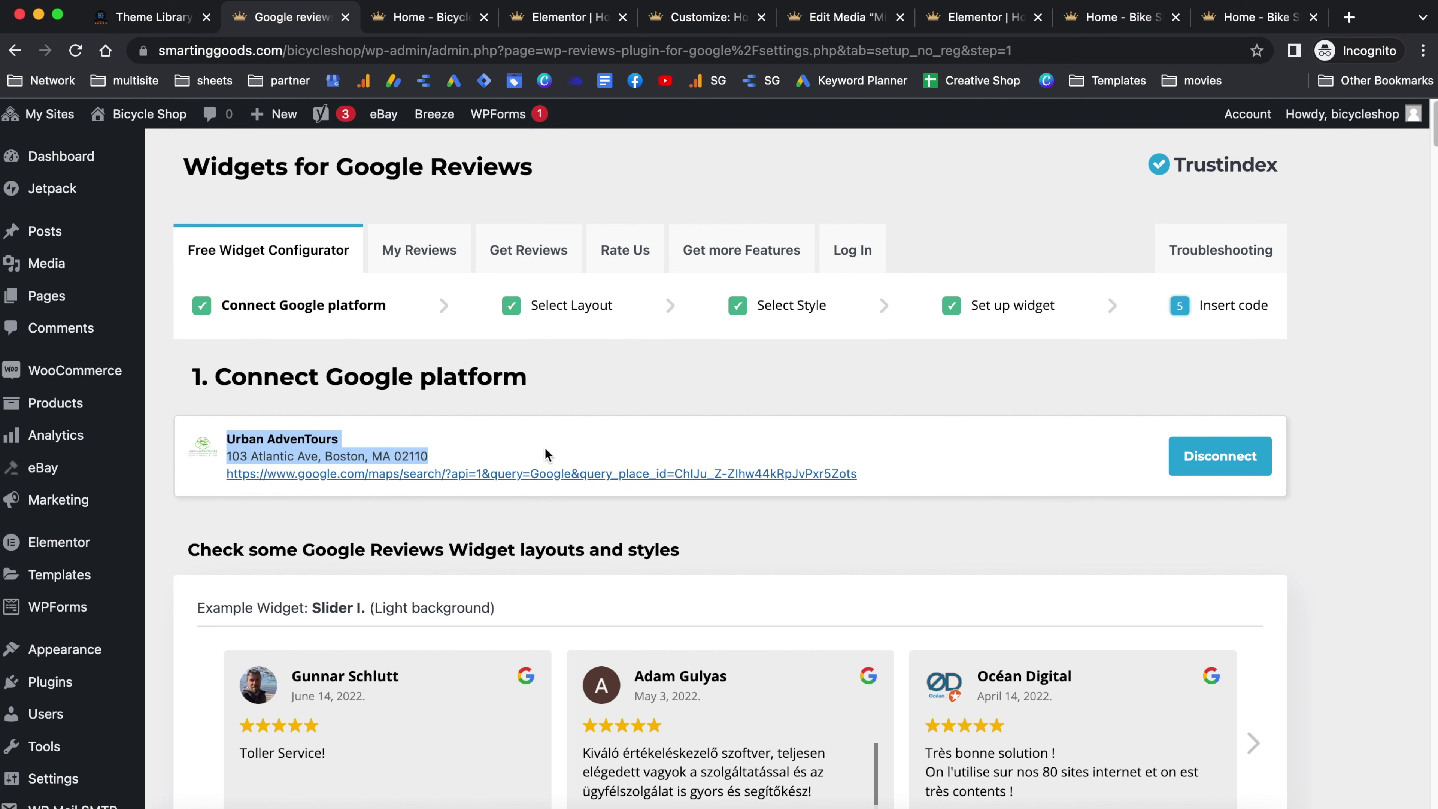
left_click(1218, 459)
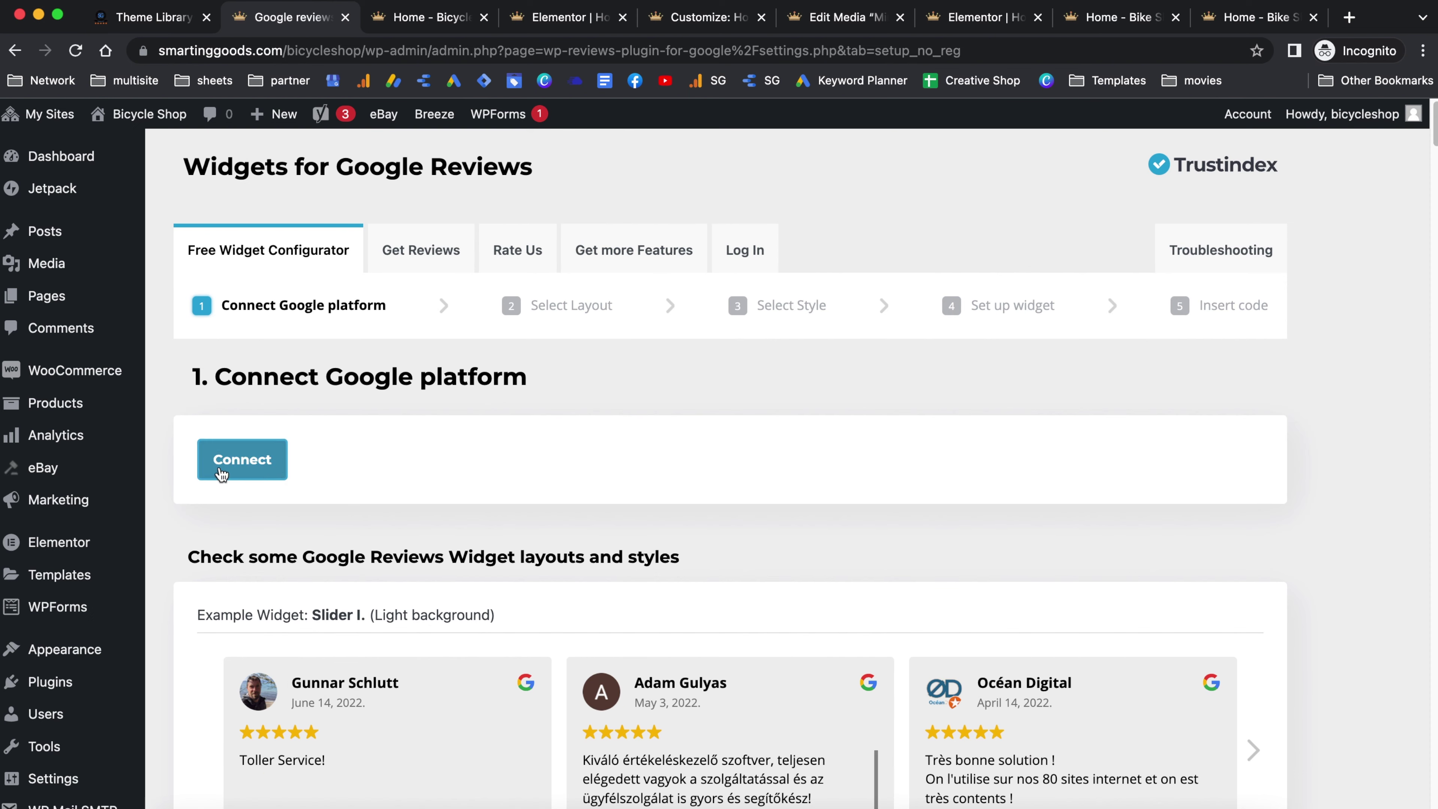
Search the Google platform setup for "boston bicycle shop" and connect Community Bike Supply as the reviews source.
left_click(242, 460)
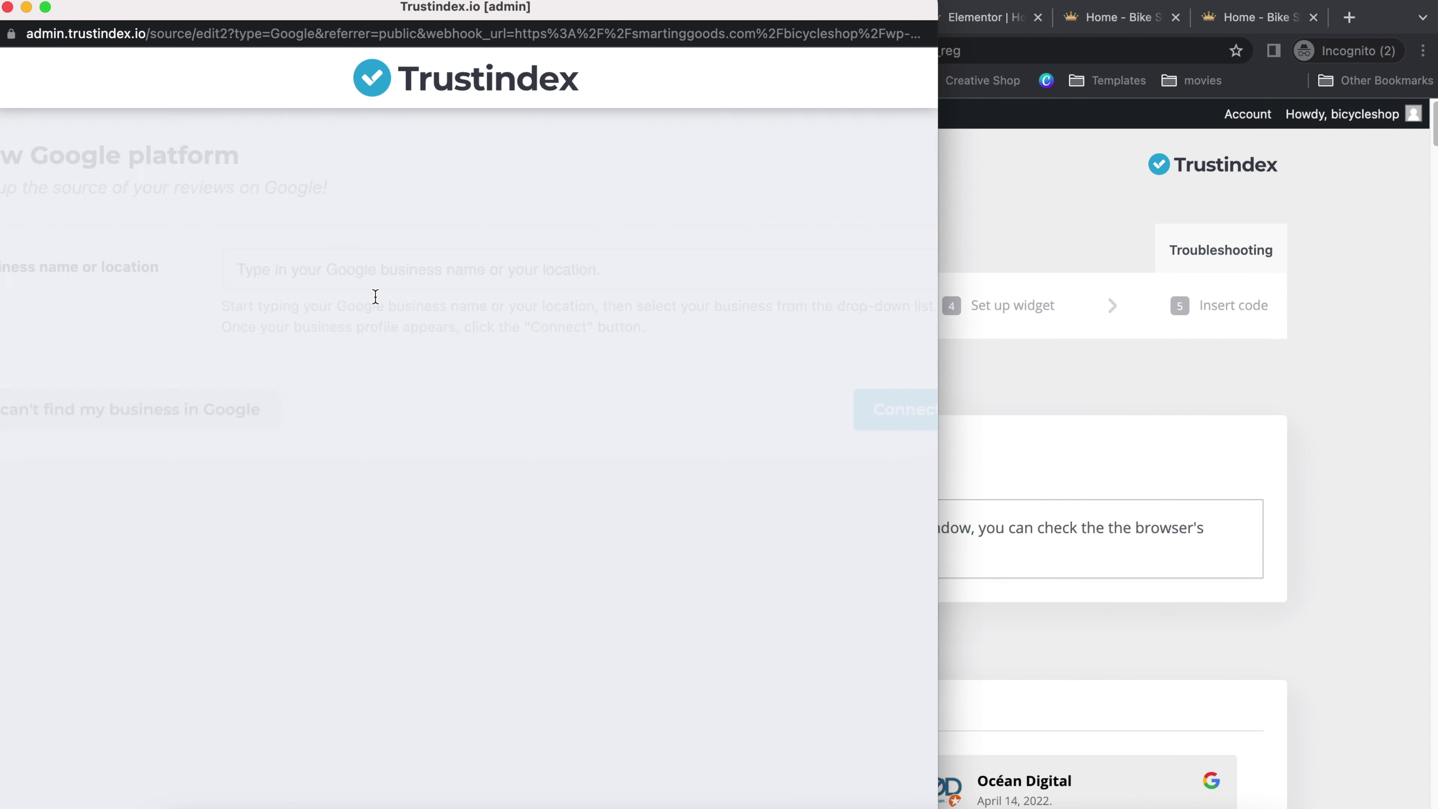
left_click(374, 275)
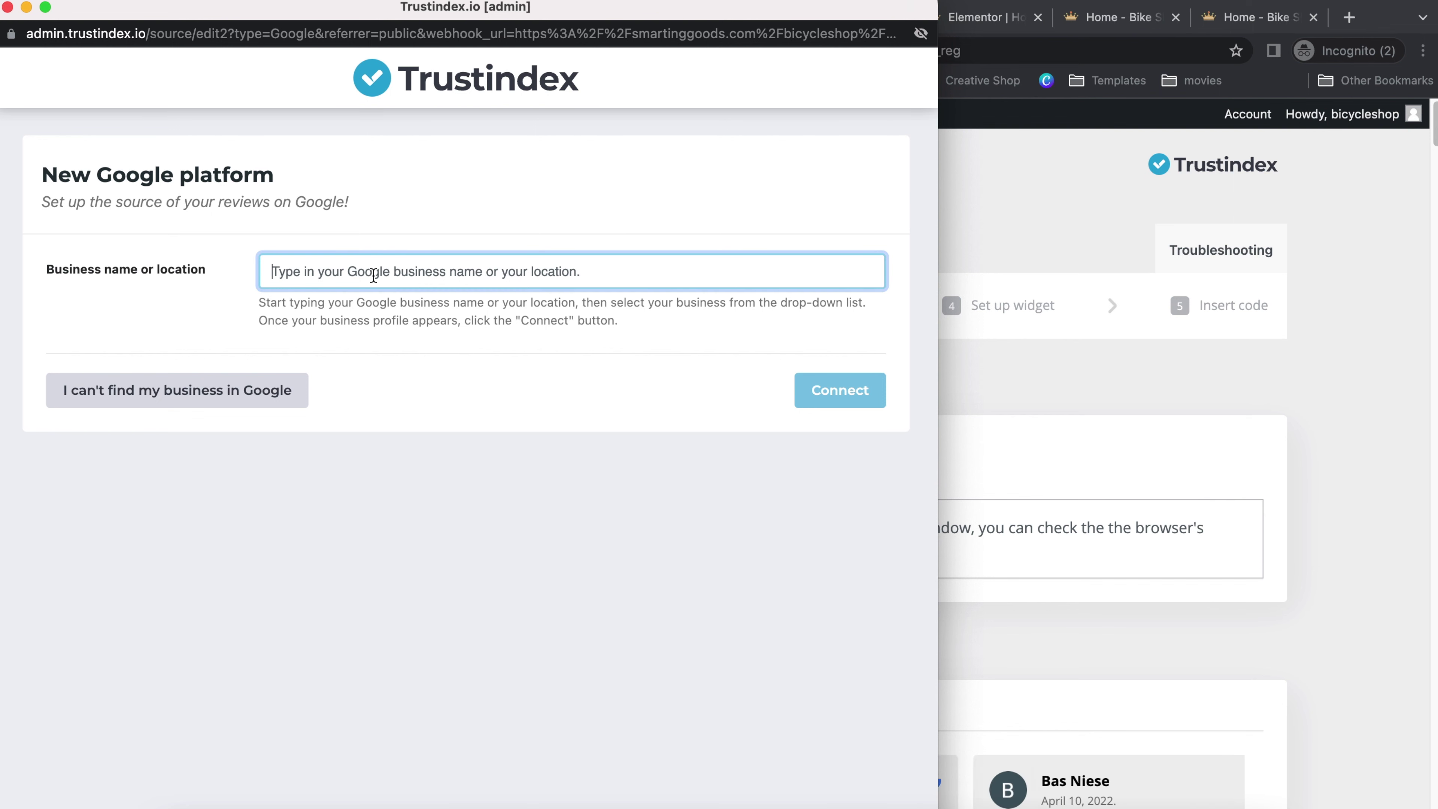
type("boston bicycle shop")
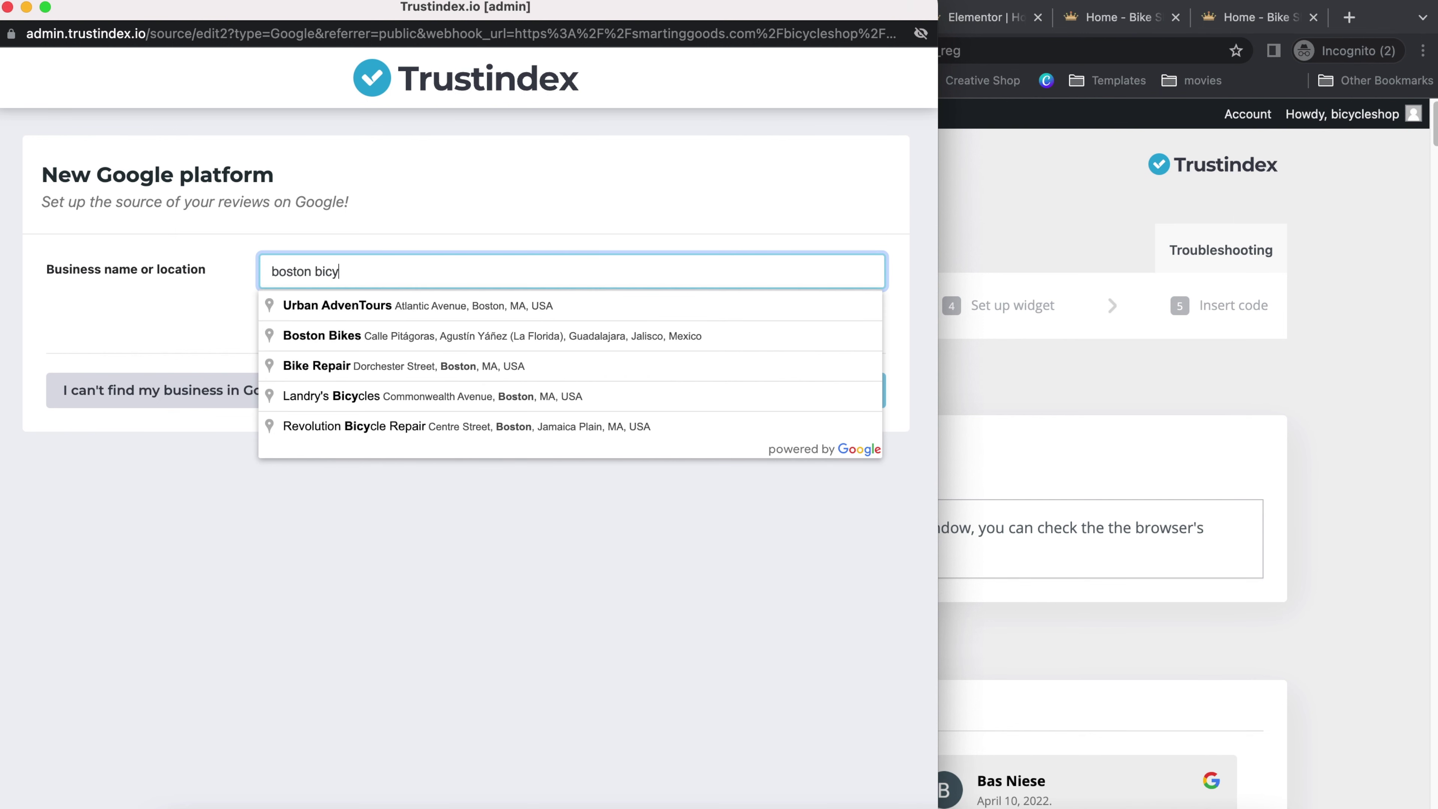
left_click(395, 336)
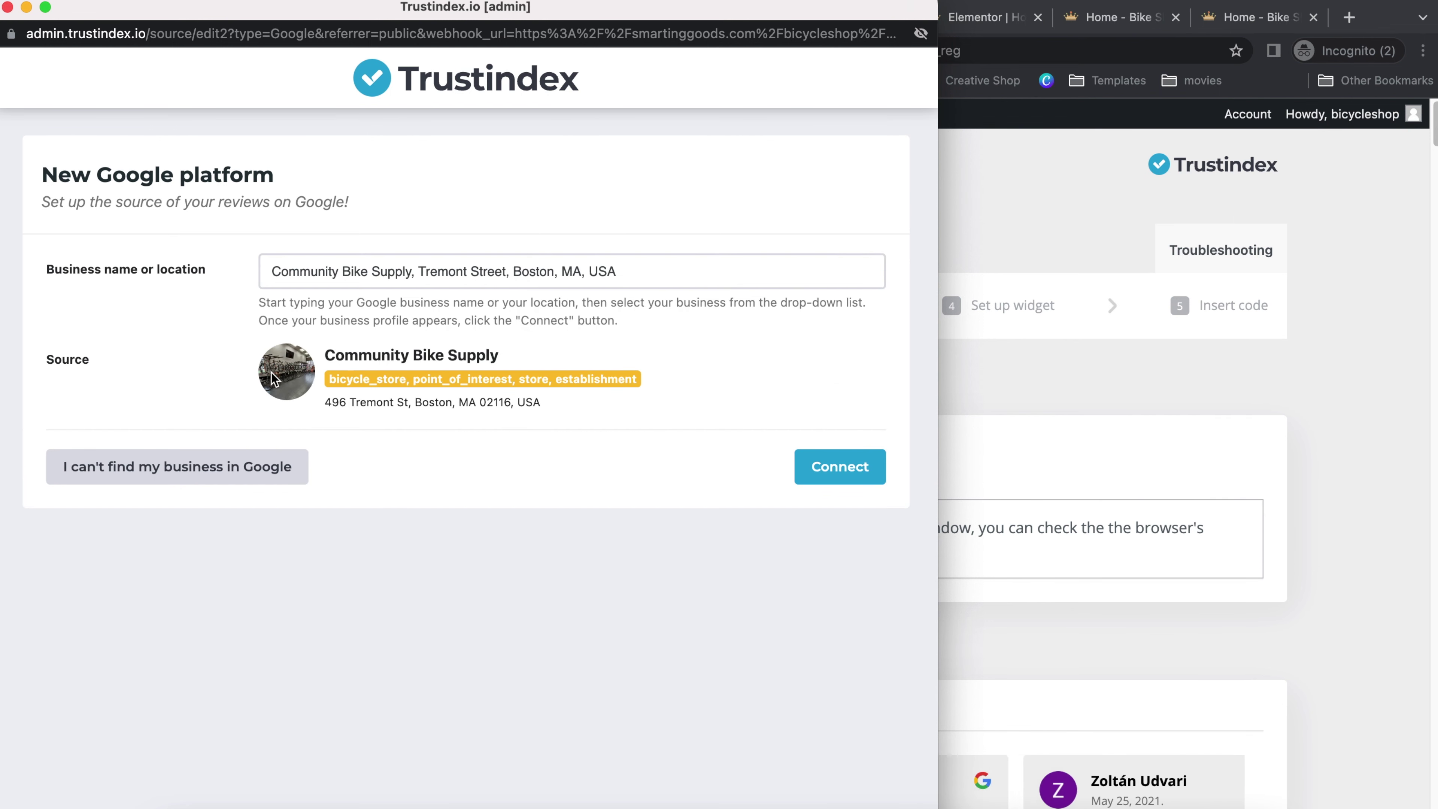
left_click(850, 466)
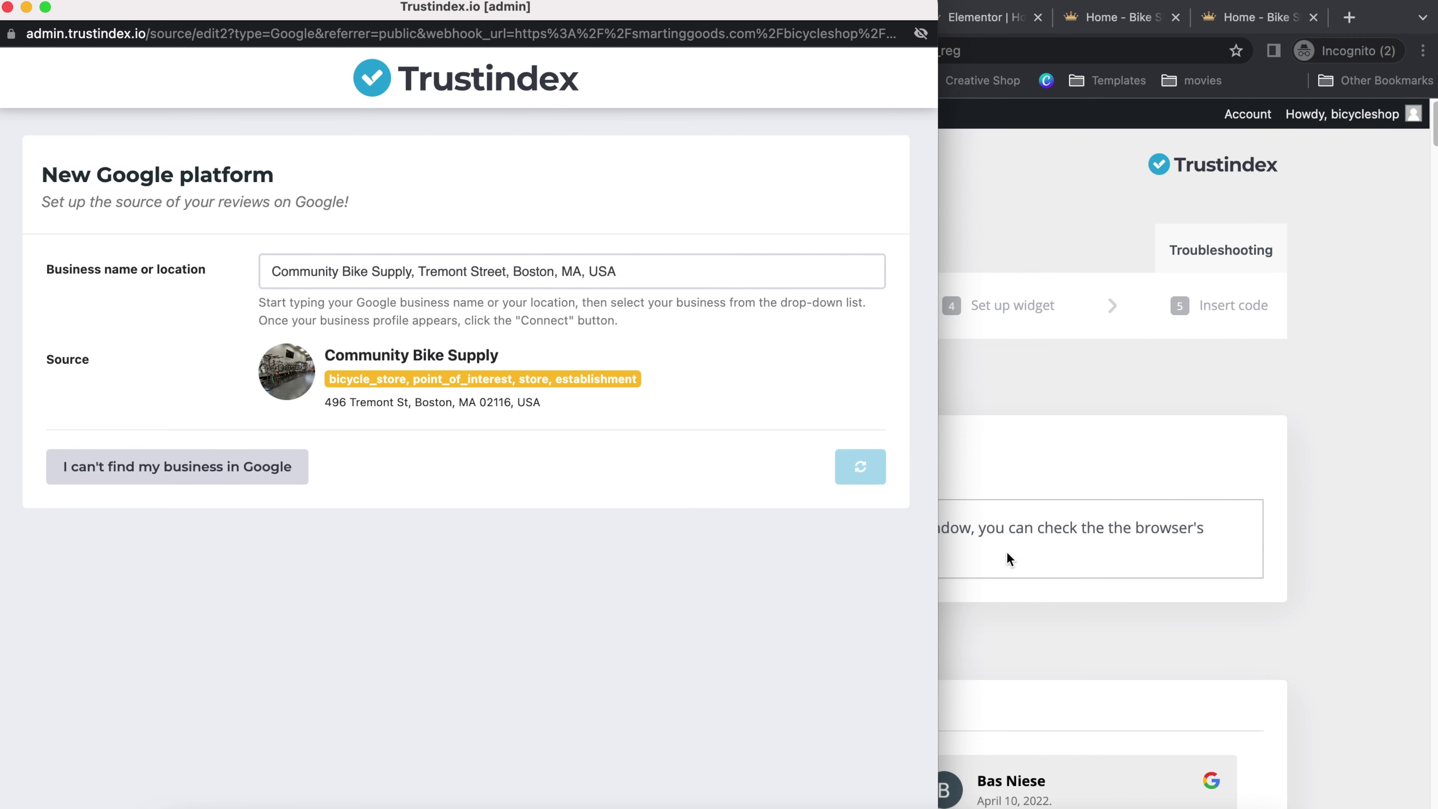
Choose a centered slider layout for the reviews widget and proceed to the style selection.
scroll(631, 542, "down", 3)
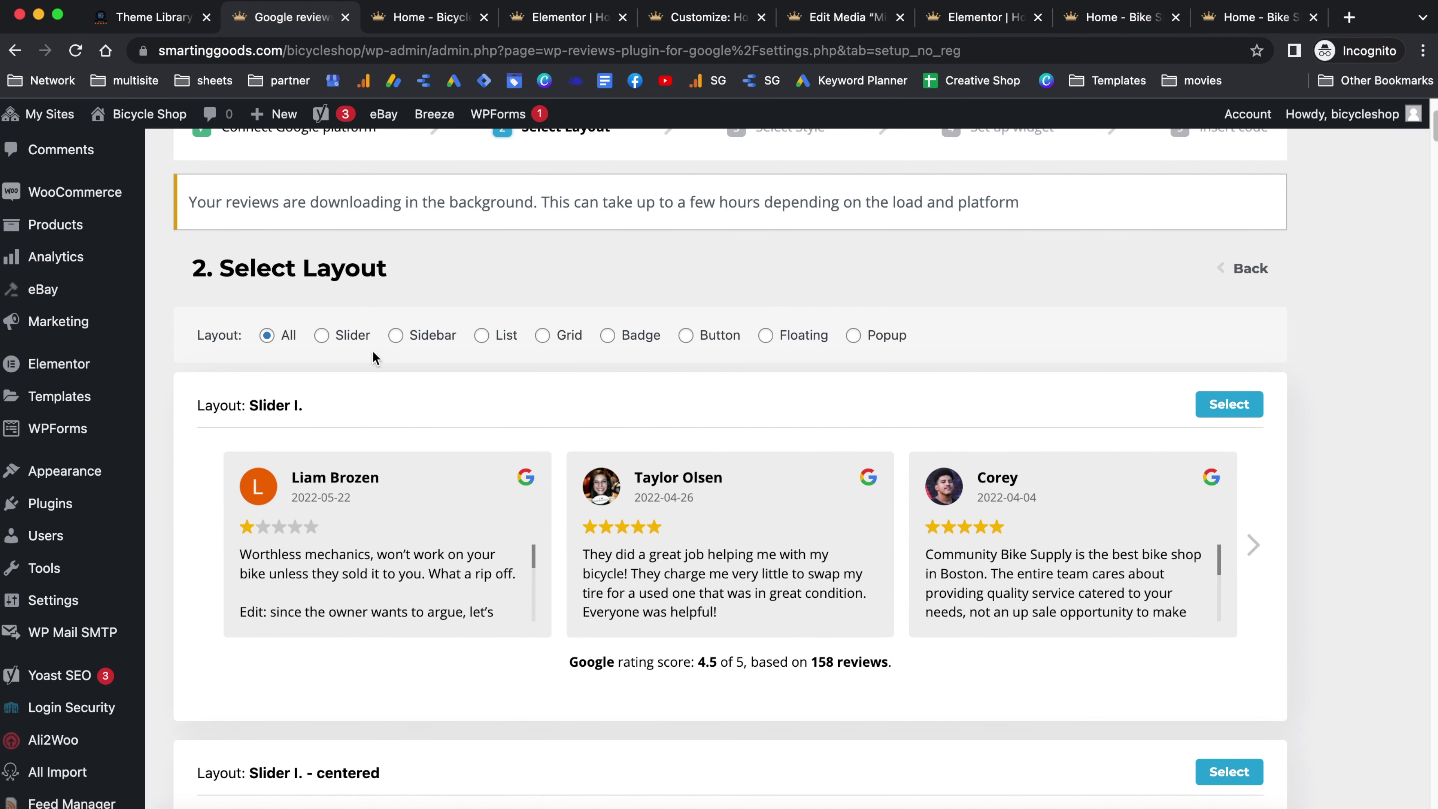
scroll(476, 395, "down", 15)
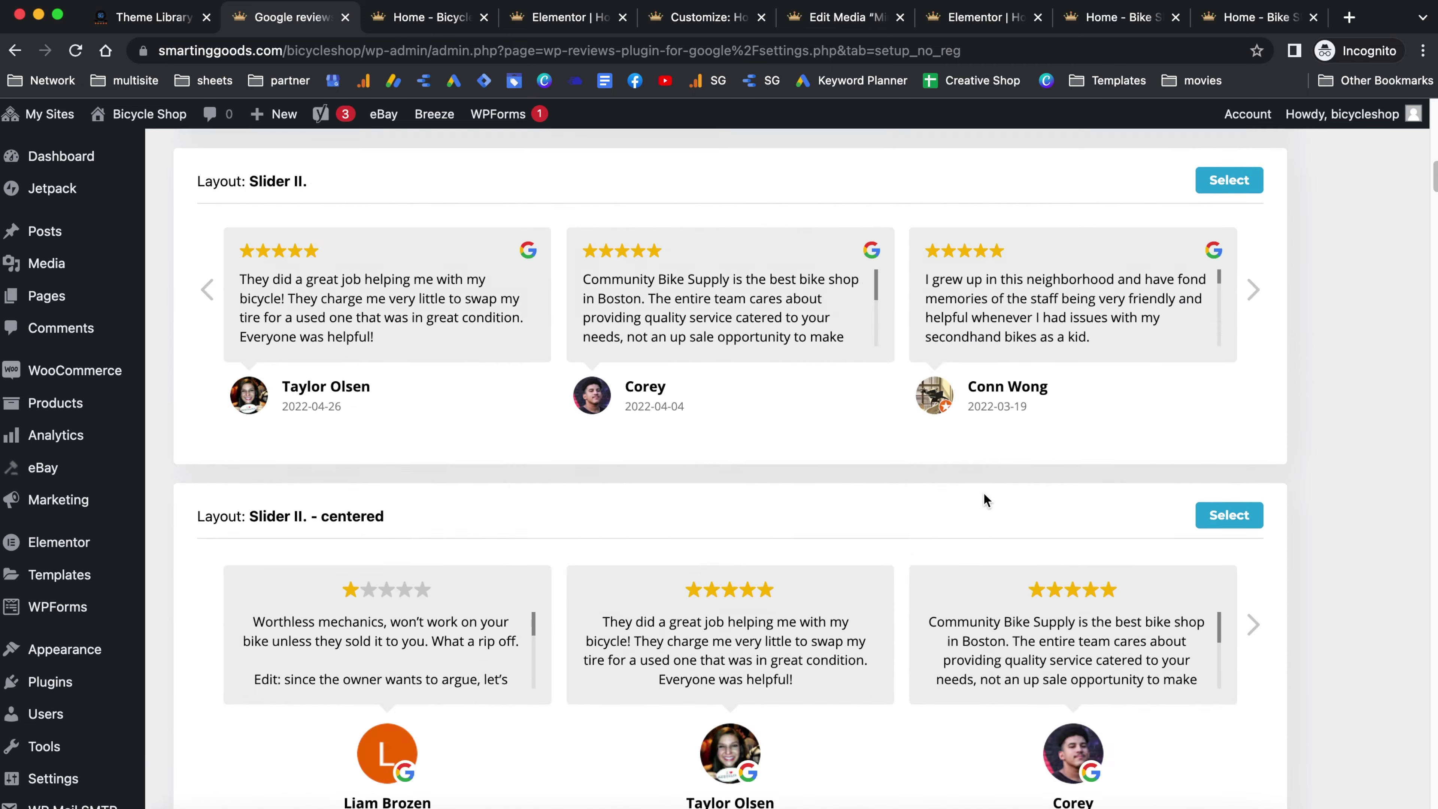
left_click(1229, 515)
scroll(261, 277, "down", 3)
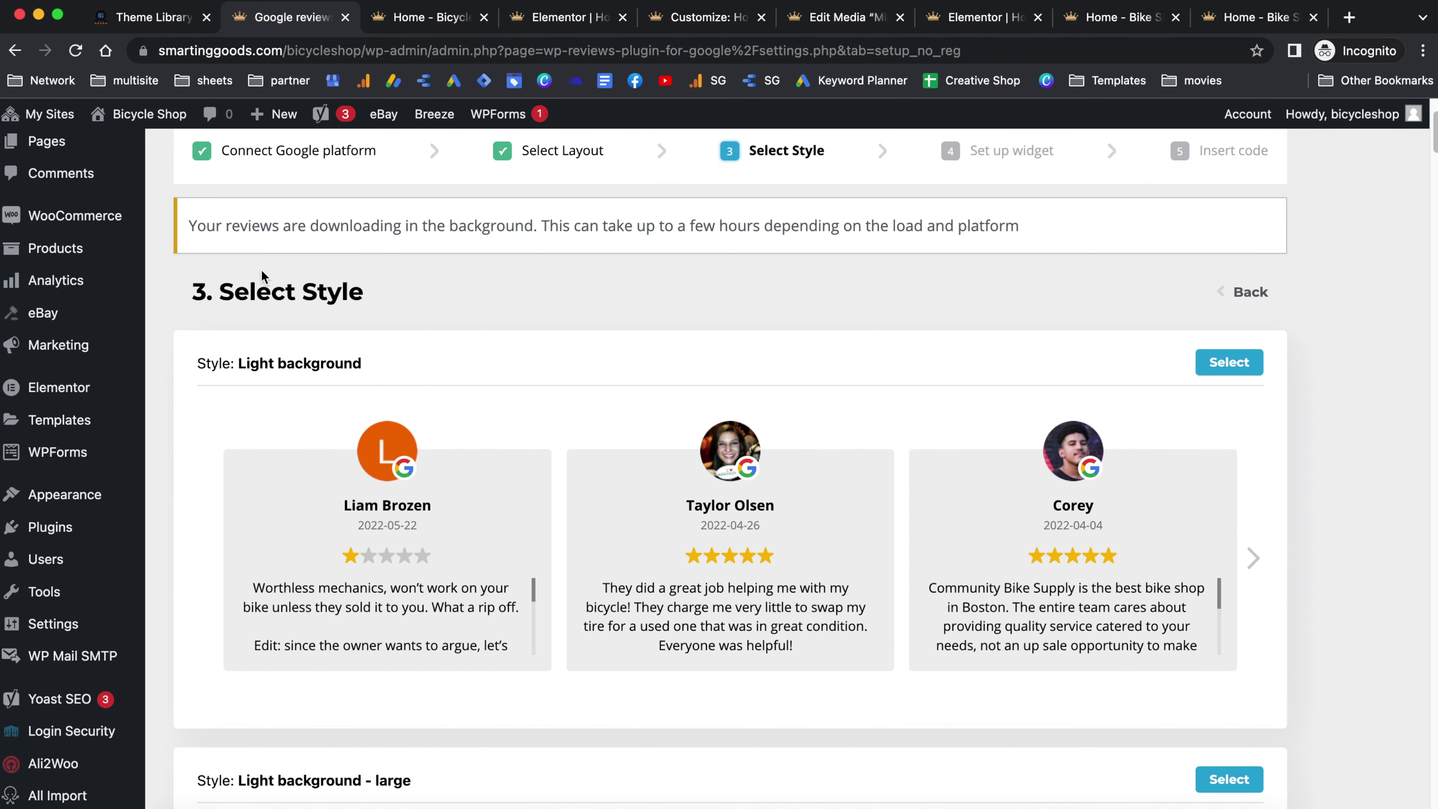
Select the Light border style for the centered reviews slider.
scroll(493, 311, "down", 8)
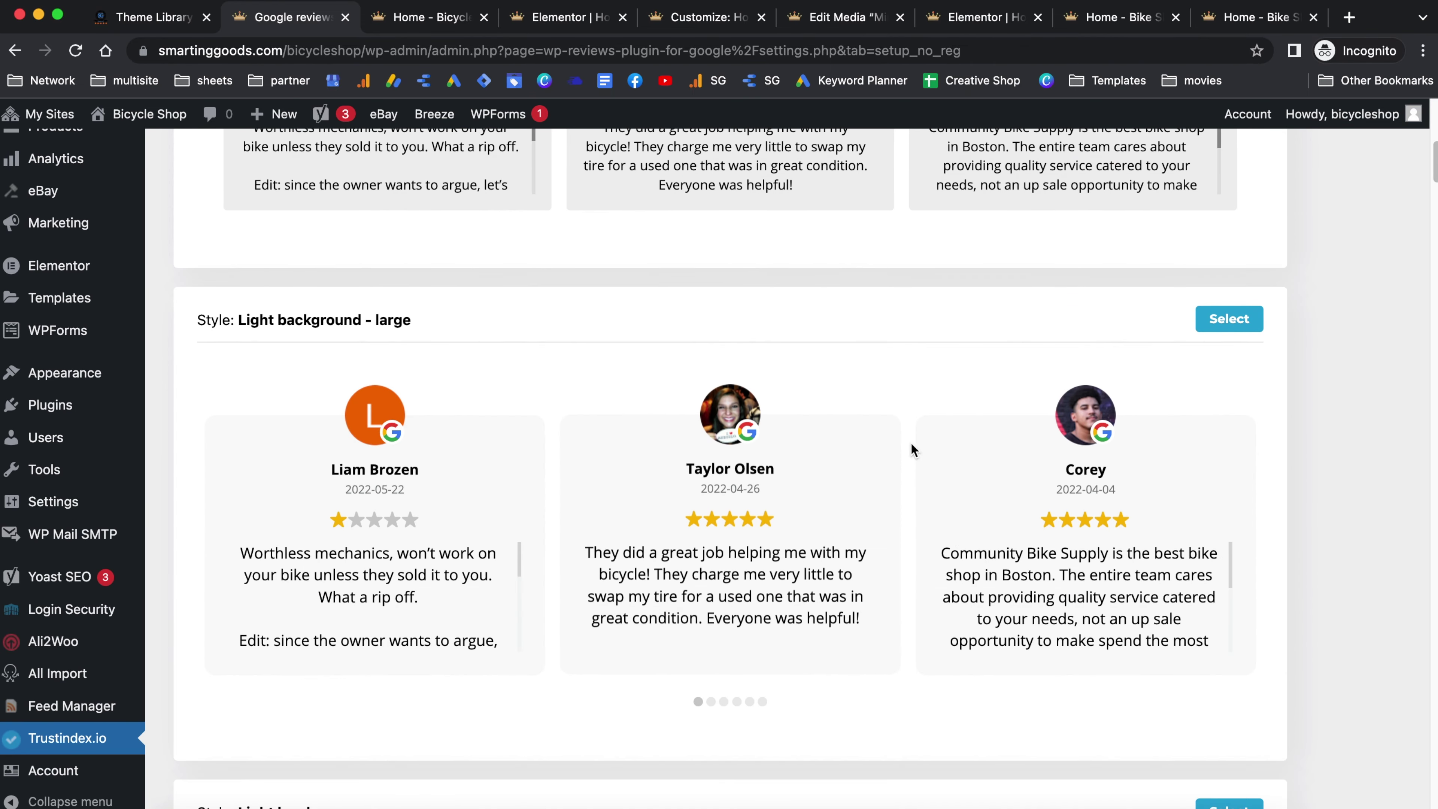
scroll(952, 532, "up", 5)
left_click(936, 564)
scroll(680, 498, "down", 2)
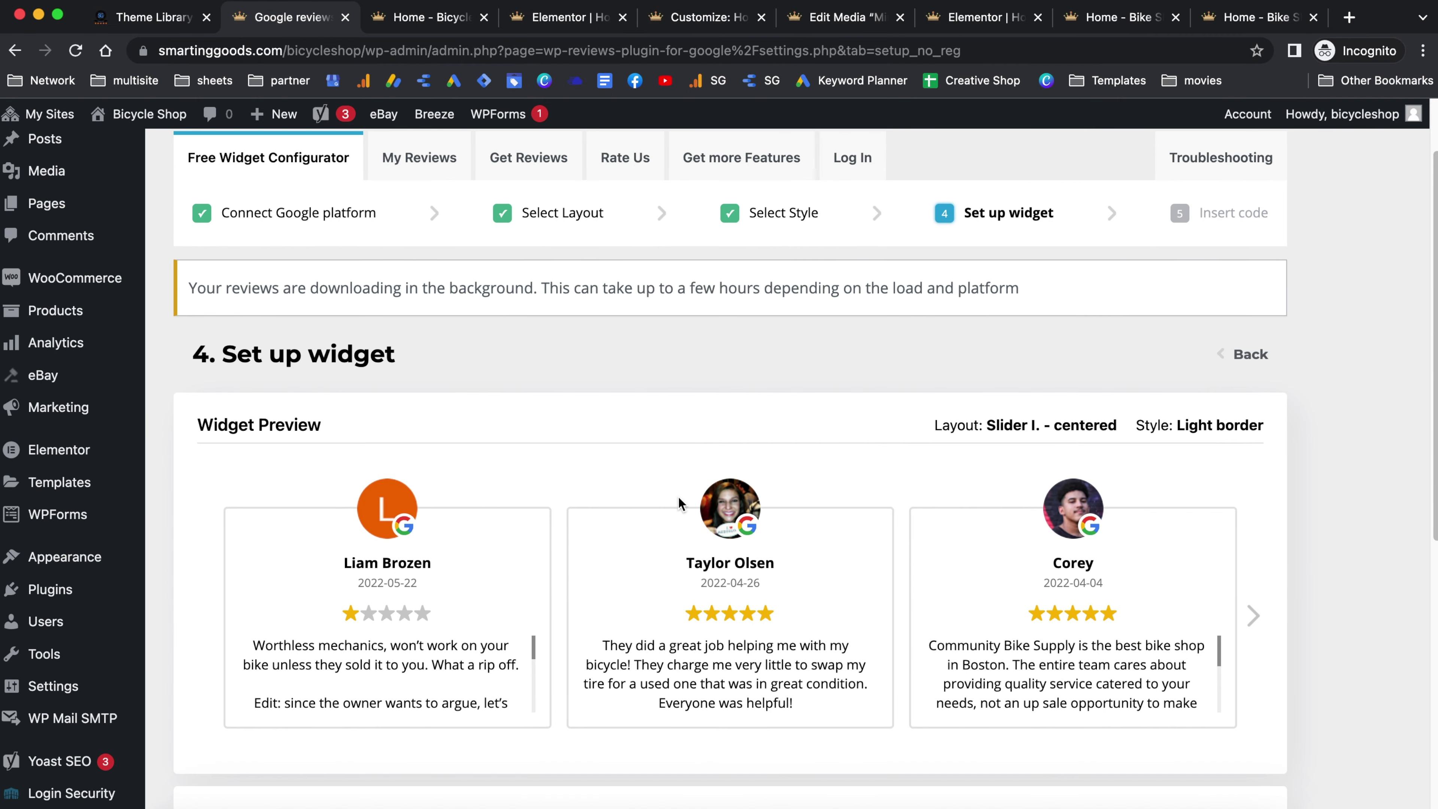
Filter the reviews widget to only five-star ratings and enable the verified review icon, checking both in the widget preview.
scroll(571, 481, "down", 3)
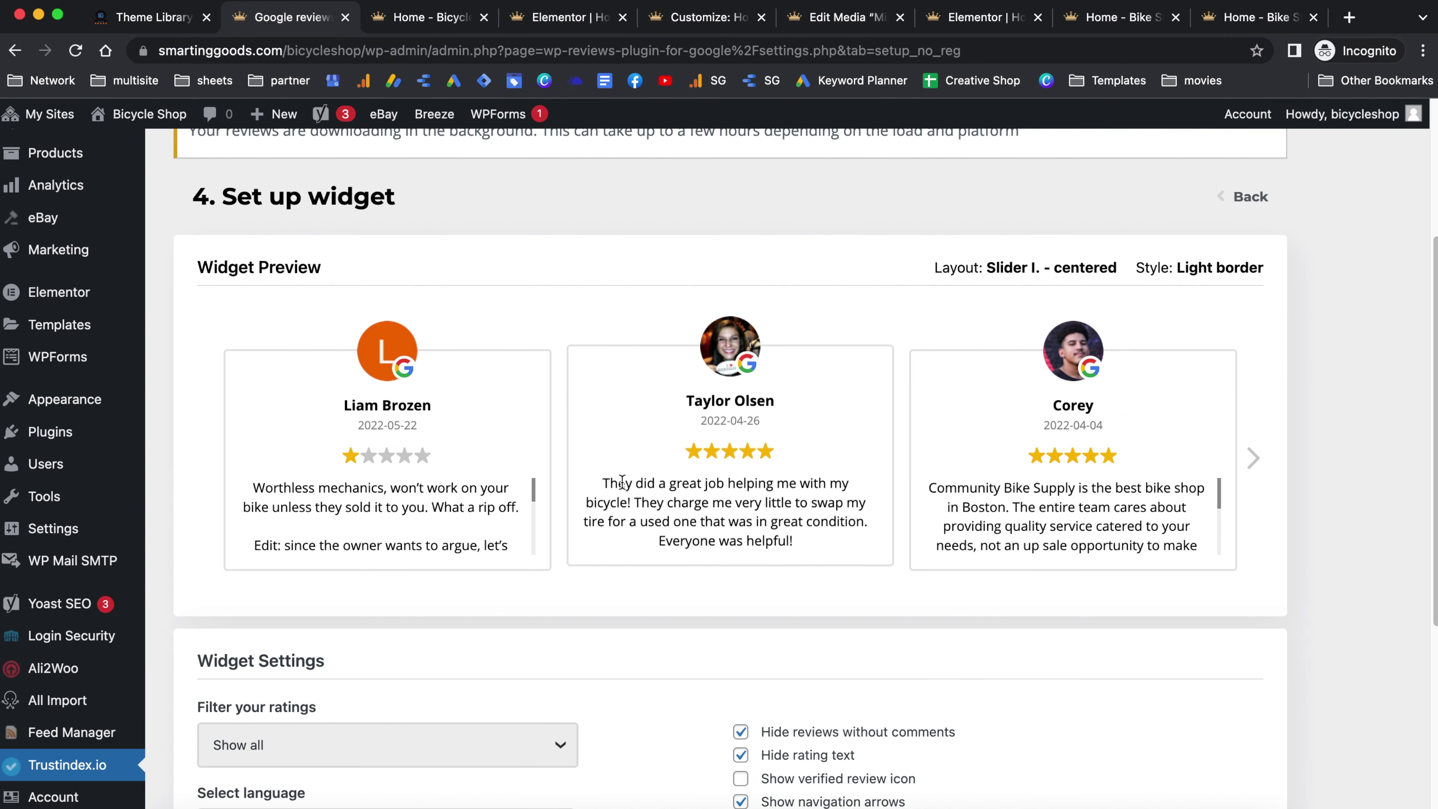
scroll(580, 539, "down", 7)
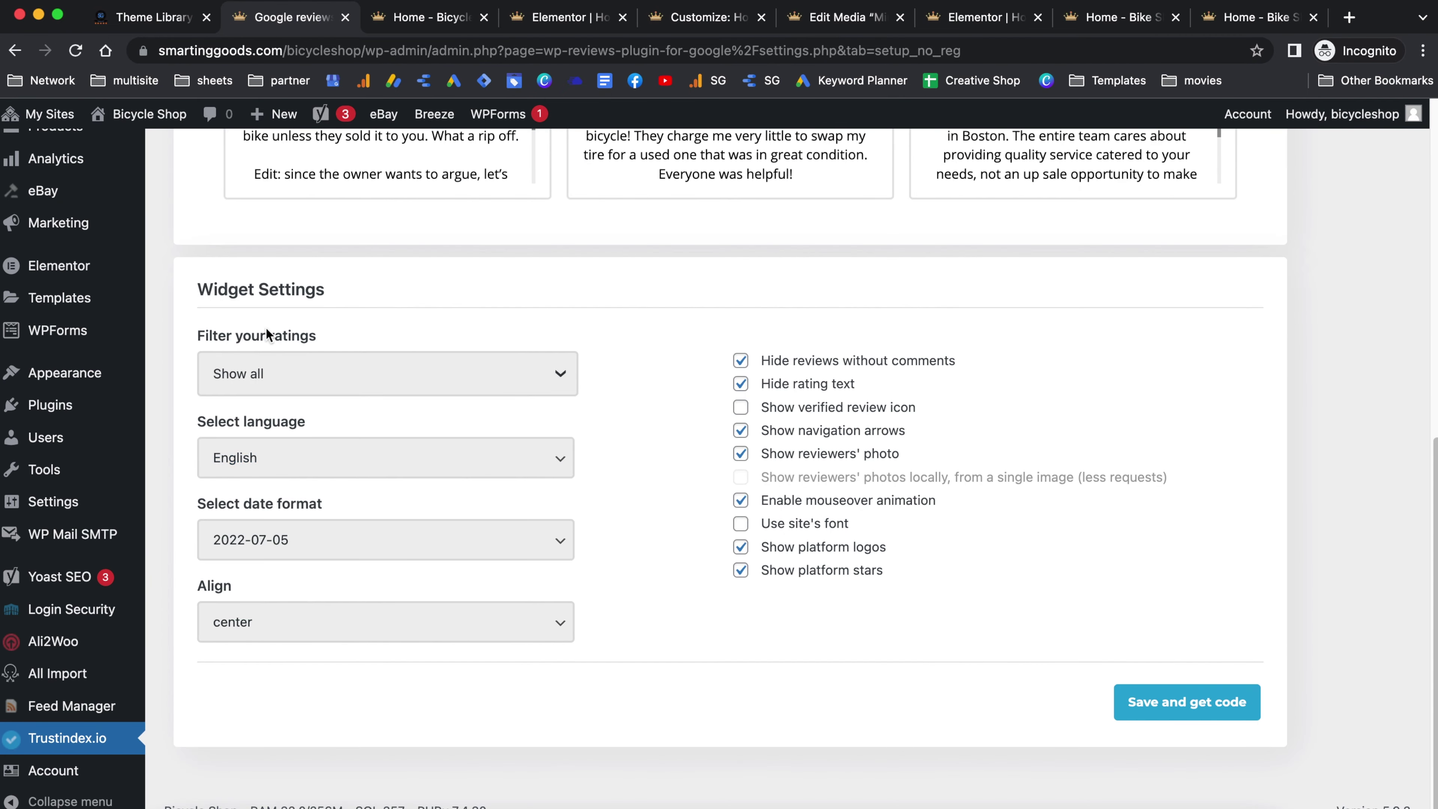
left_click(272, 390)
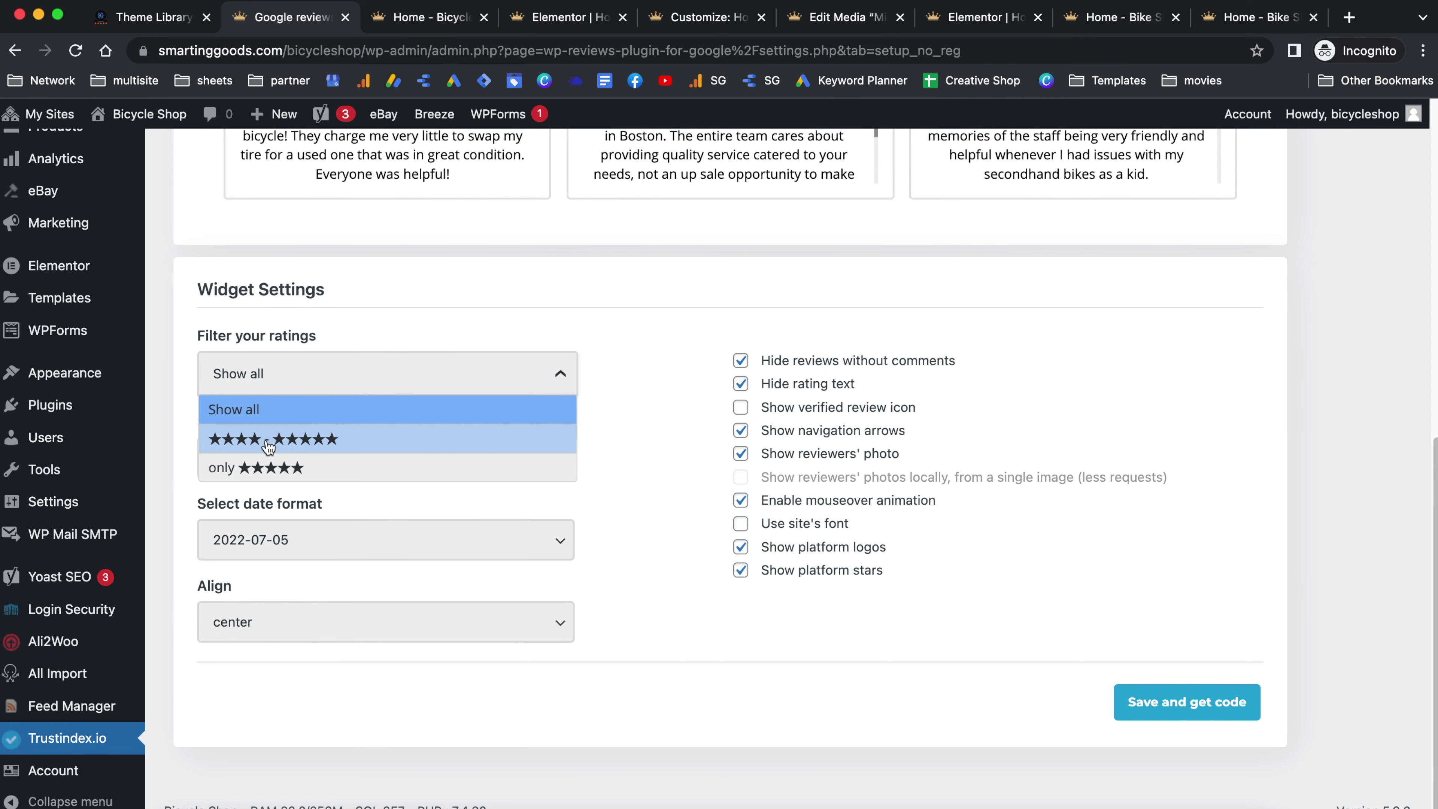
left_click(255, 468)
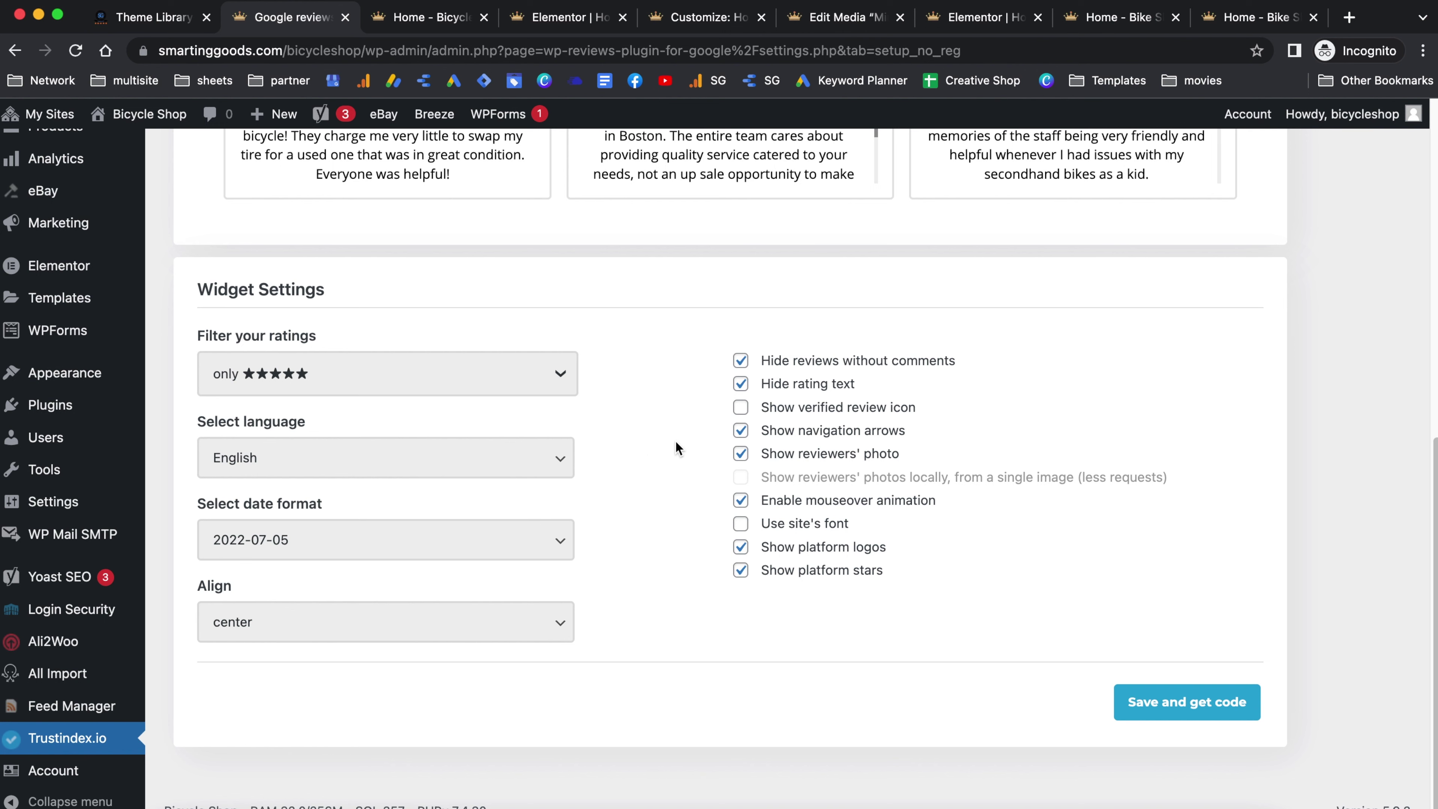
left_click(792, 411)
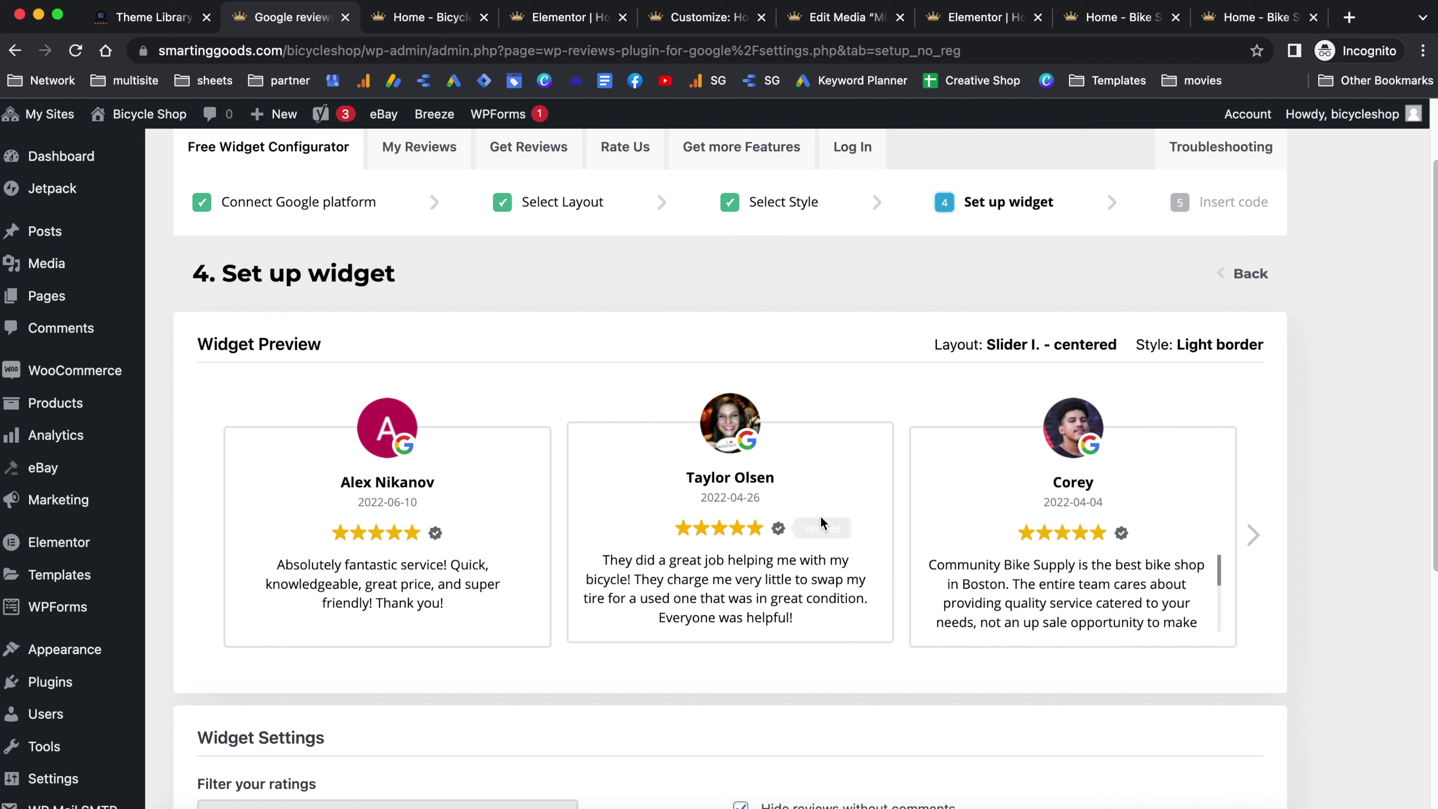
mouse_move(774, 527)
scroll(966, 530, "down", 4)
scroll(980, 535, "up", 4)
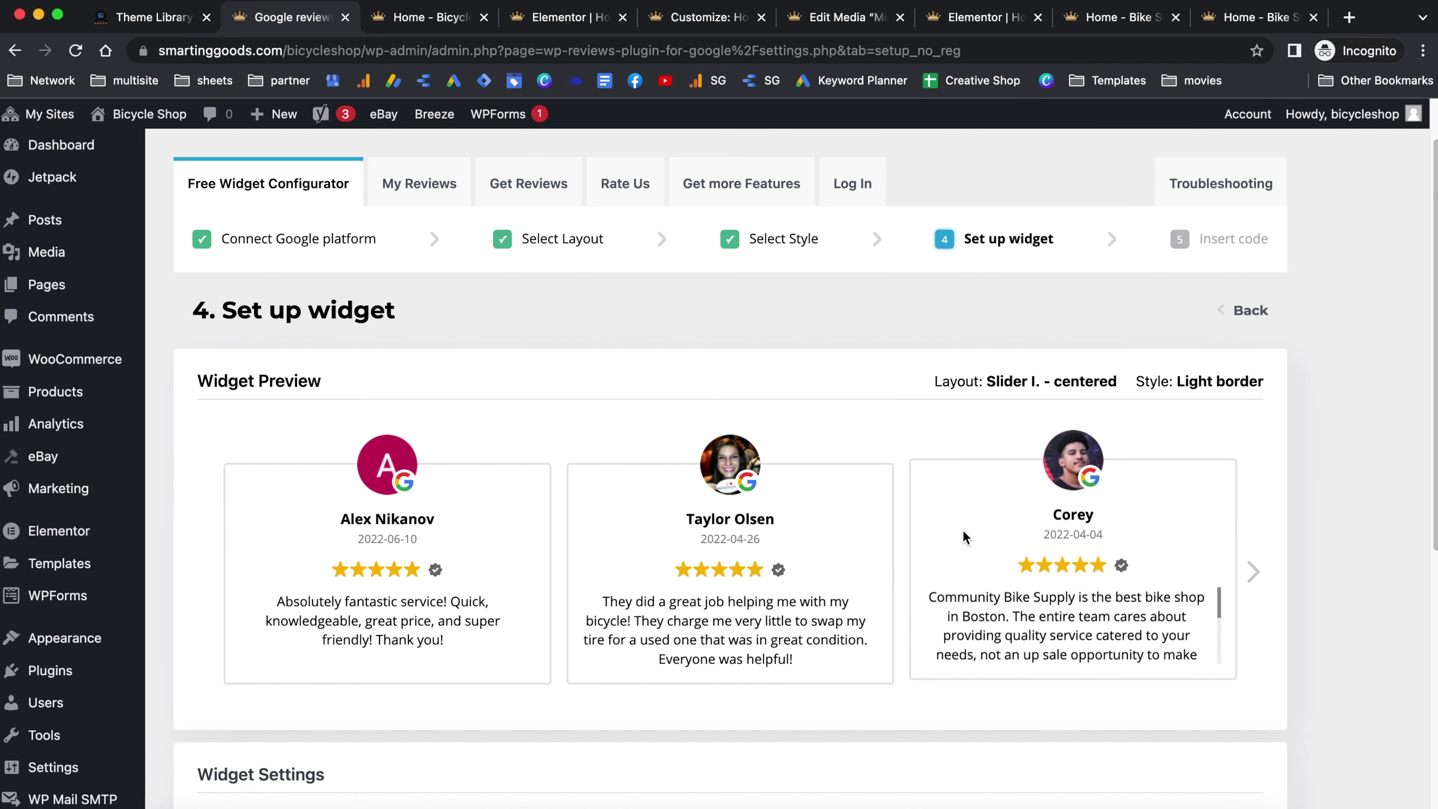
Save the reviews widget settings, get its code and highlight the generated shortcode.
scroll(994, 541, "down", 4)
scroll(993, 545, "down", 4)
left_click(1240, 691)
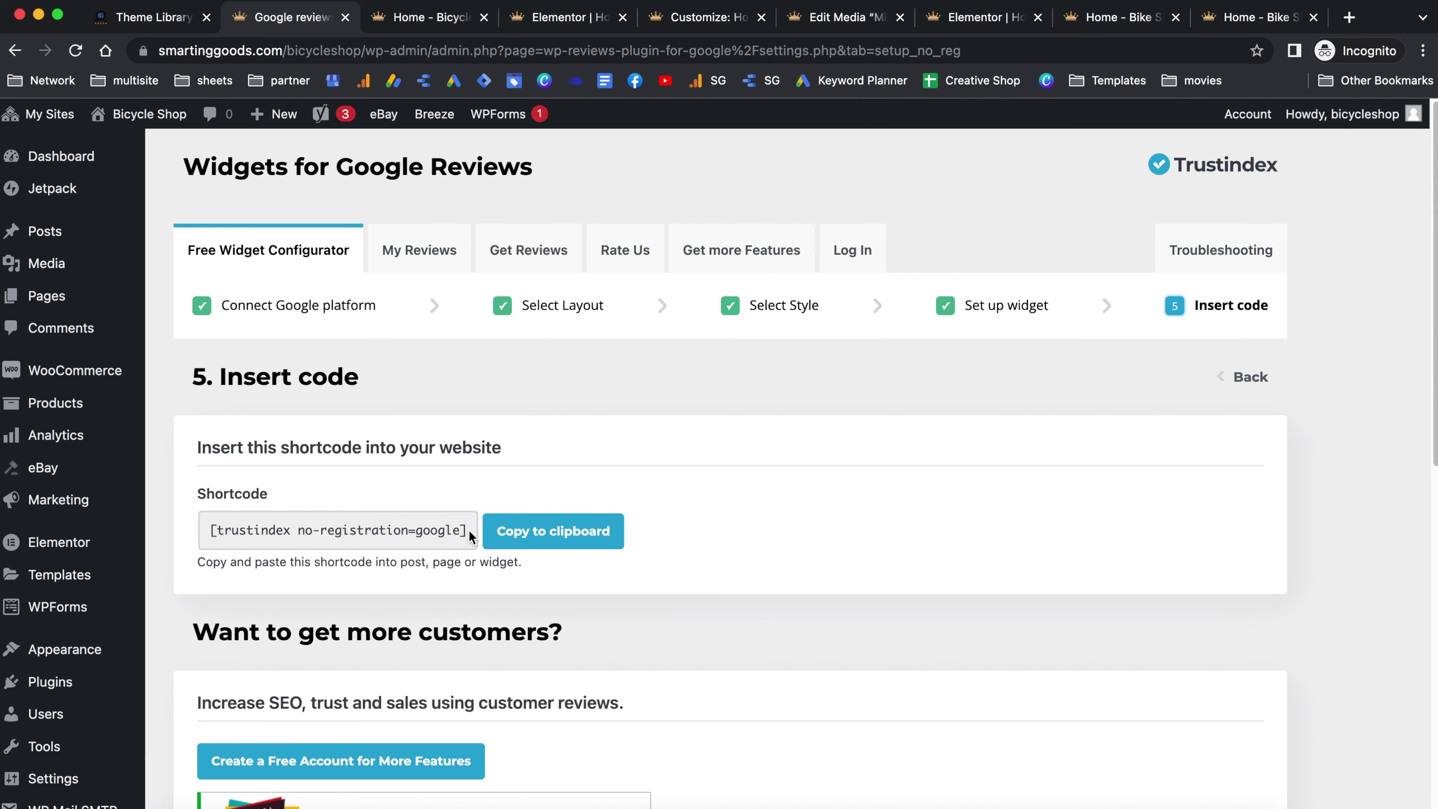
left_click(214, 532)
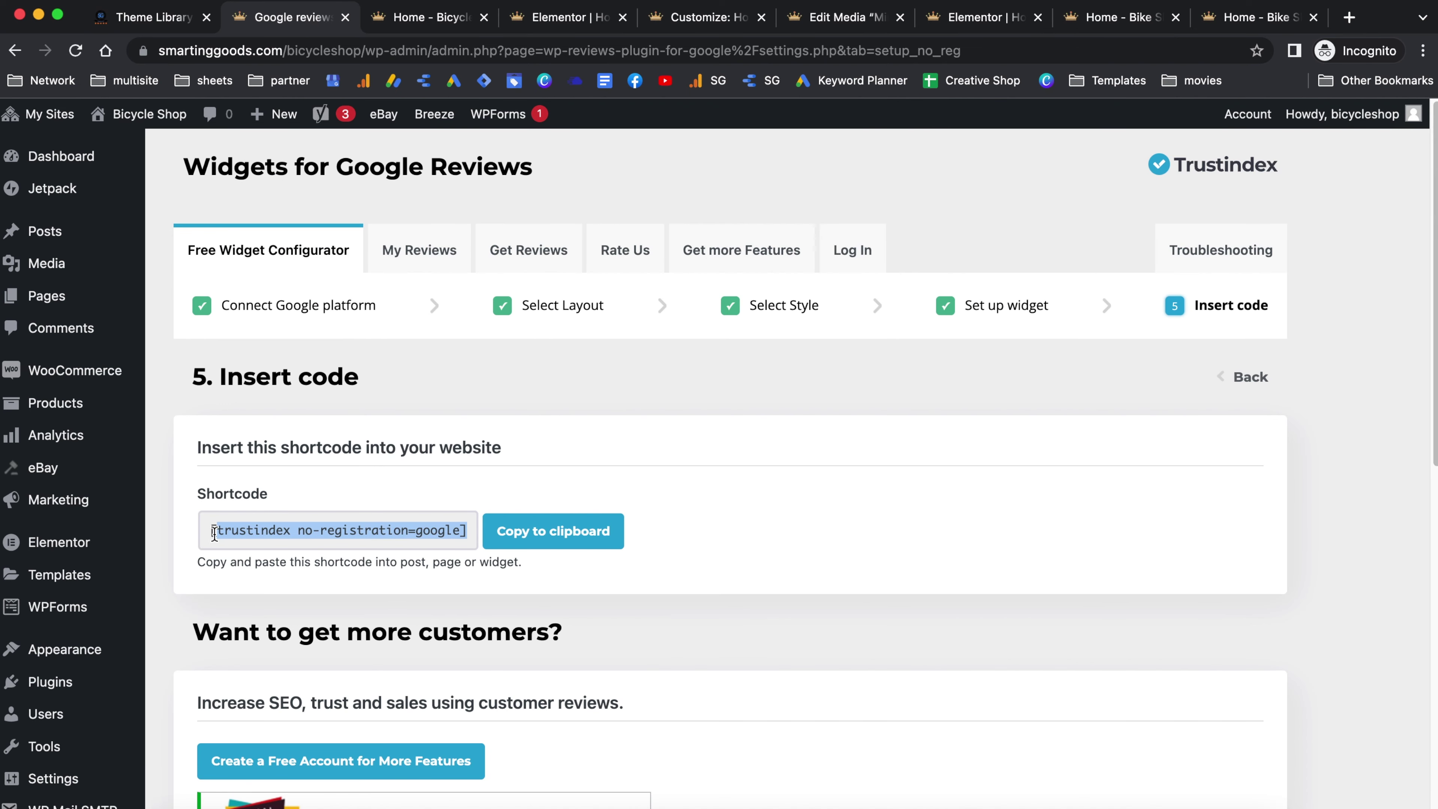
Switch to the Elementor home page editor and copy the shortcode from the reviews widget below the full video section.
left_click(566, 17)
scroll(837, 379, "up", 5)
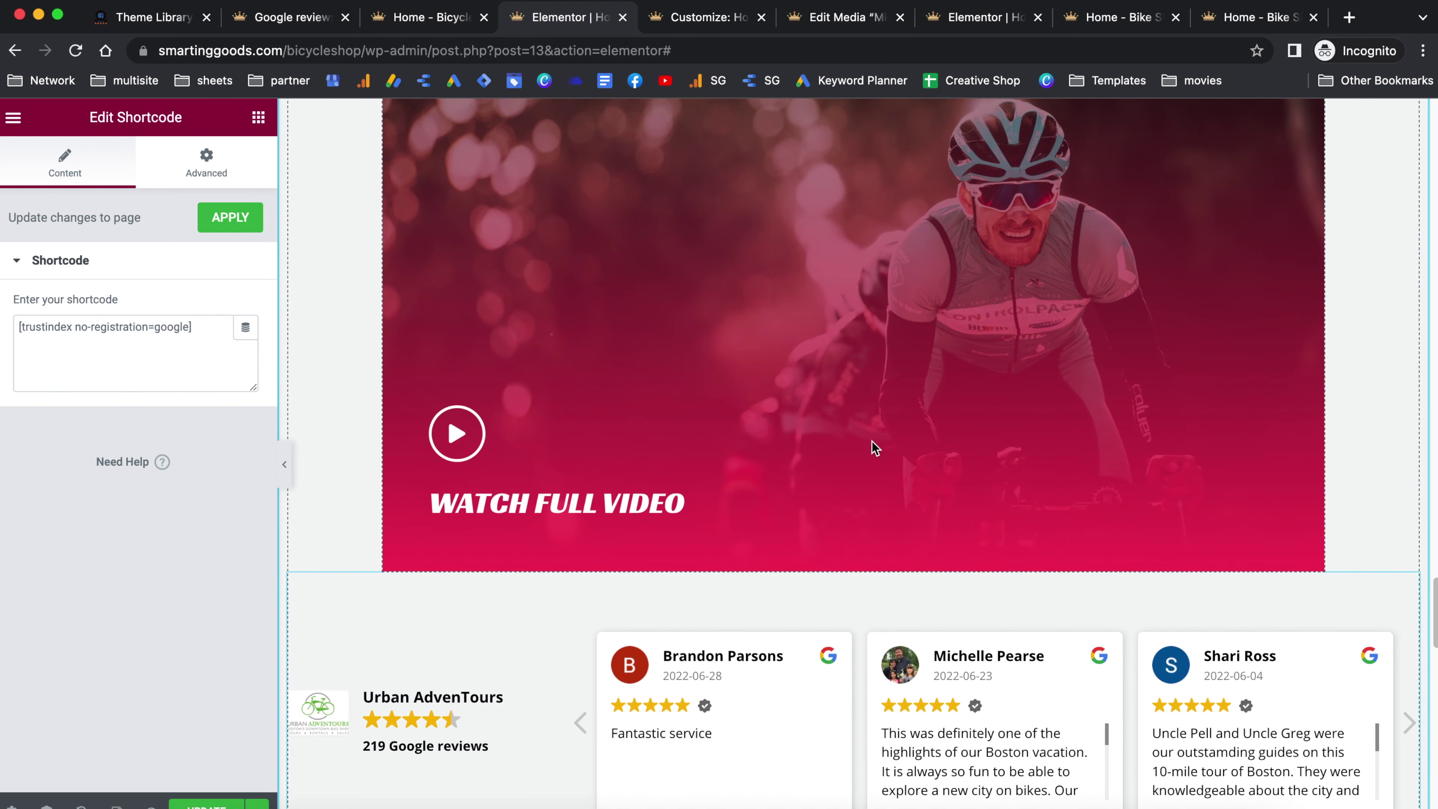
scroll(868, 499, "down", 2)
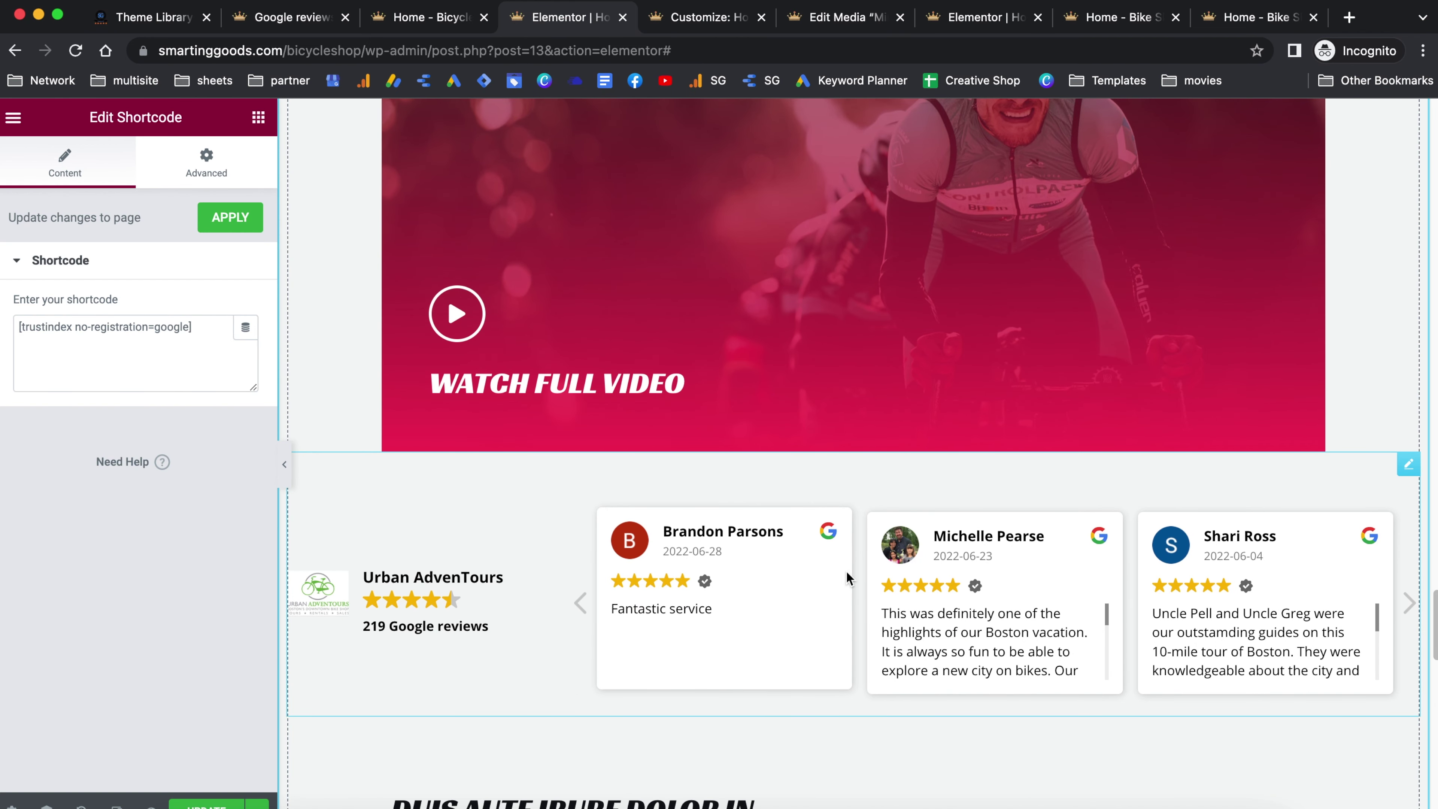
left_click(212, 328)
key("super+a")
key("super+c")
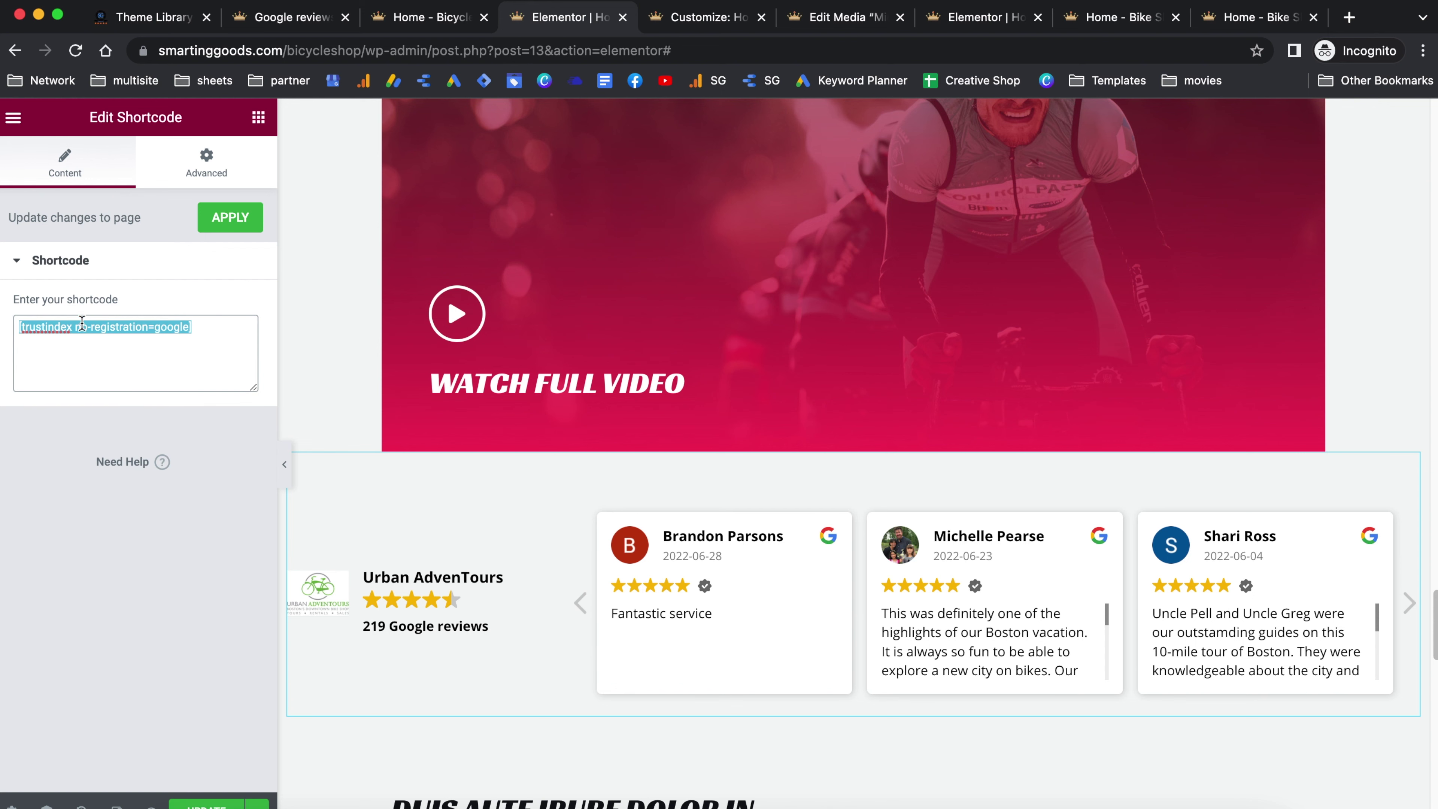
scroll(851, 562, "down", 8)
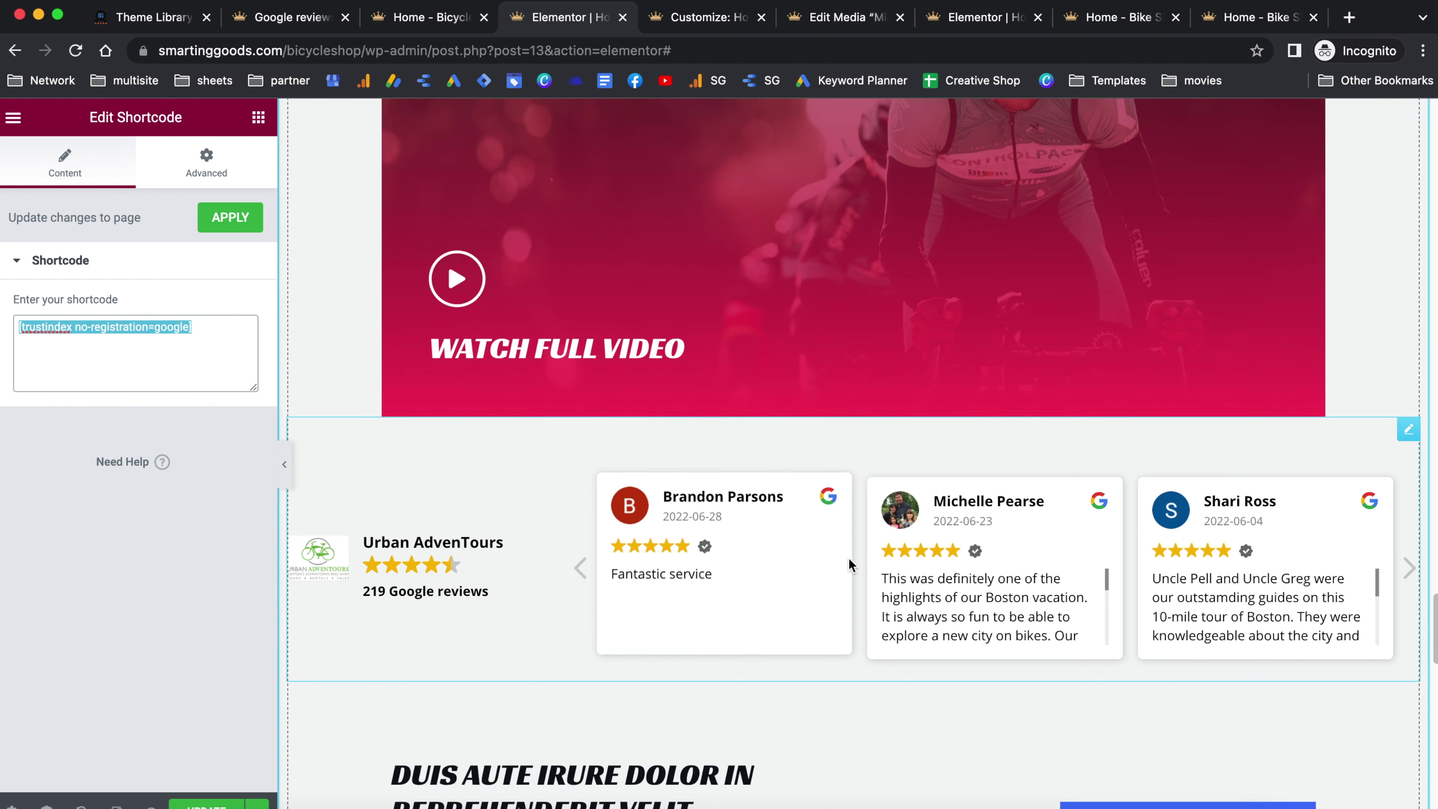
scroll(851, 562, "up", 8)
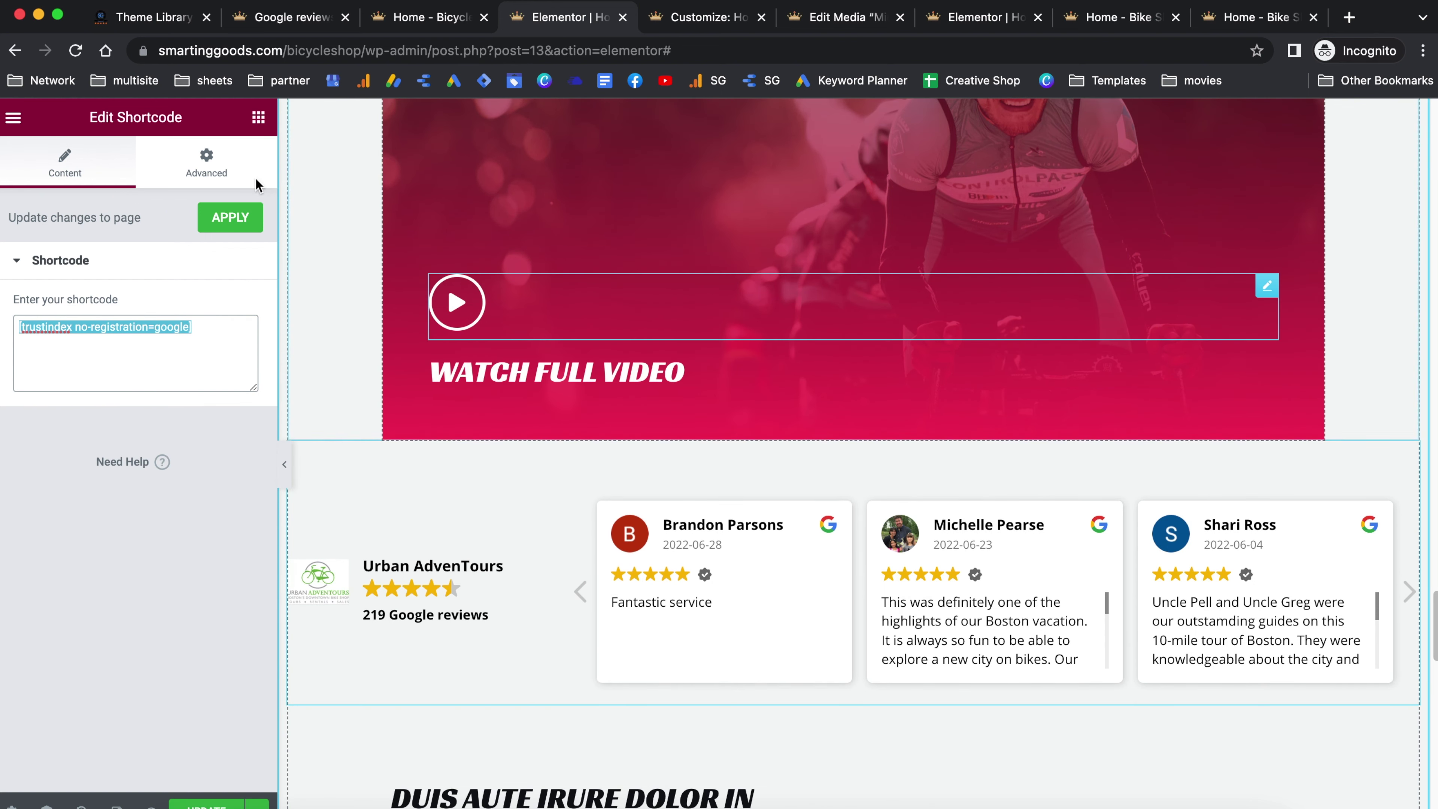
Try adding a Shortcode widget below the three service image columns, above Explore Accessories, and paste the copied reviews shortcode into it.
left_click(258, 119)
type("sho")
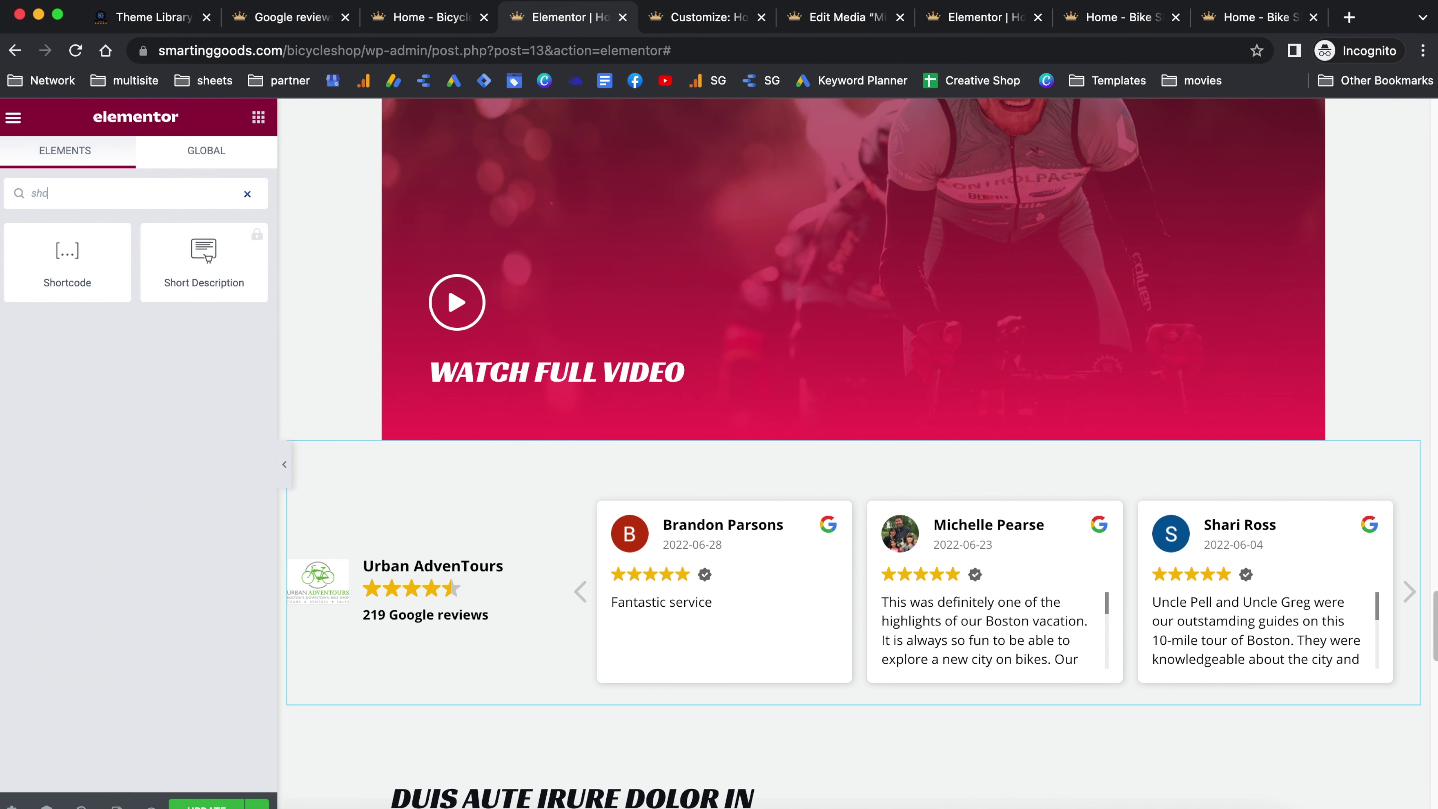
scroll(963, 488, "up", 10)
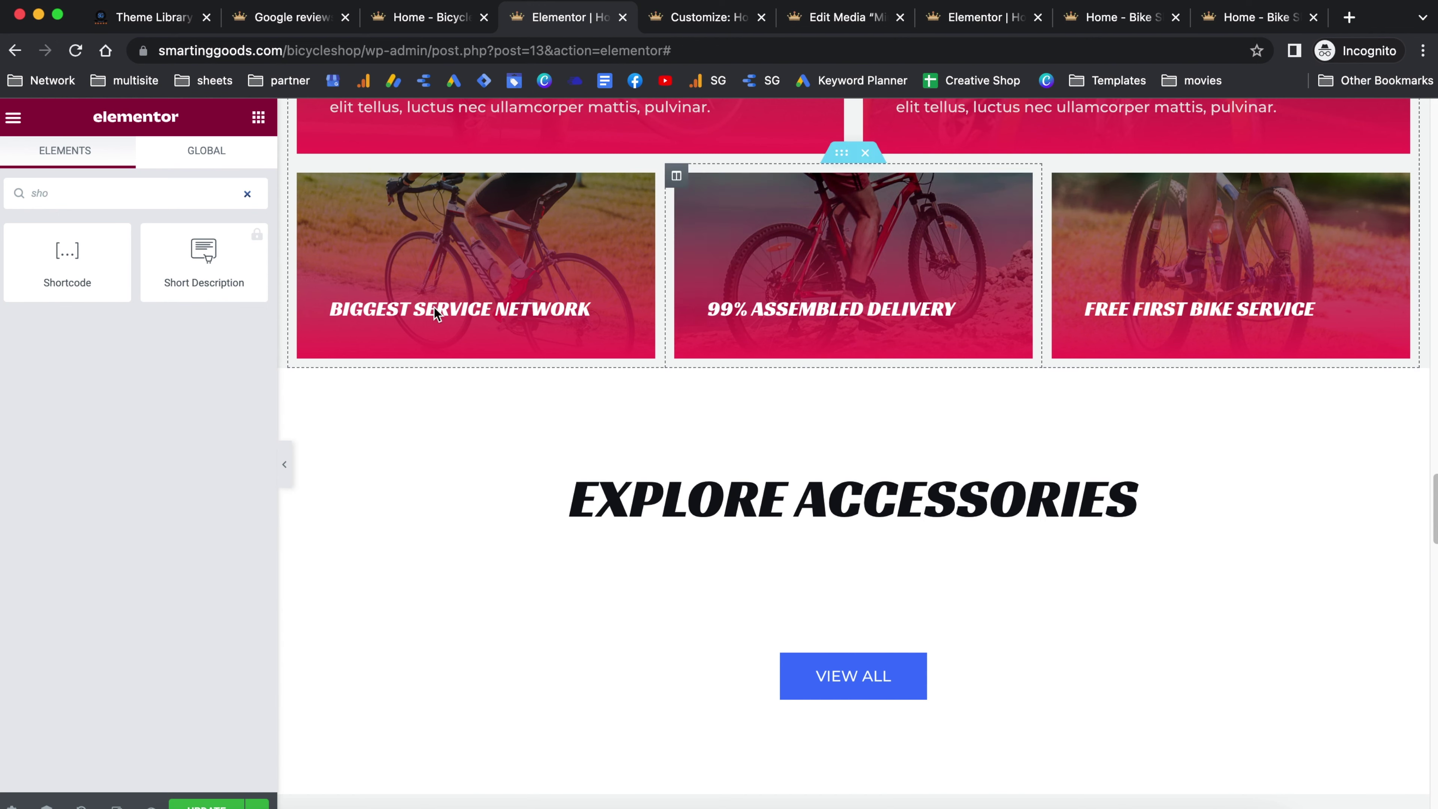
left_click_drag(65, 275, 802, 366)
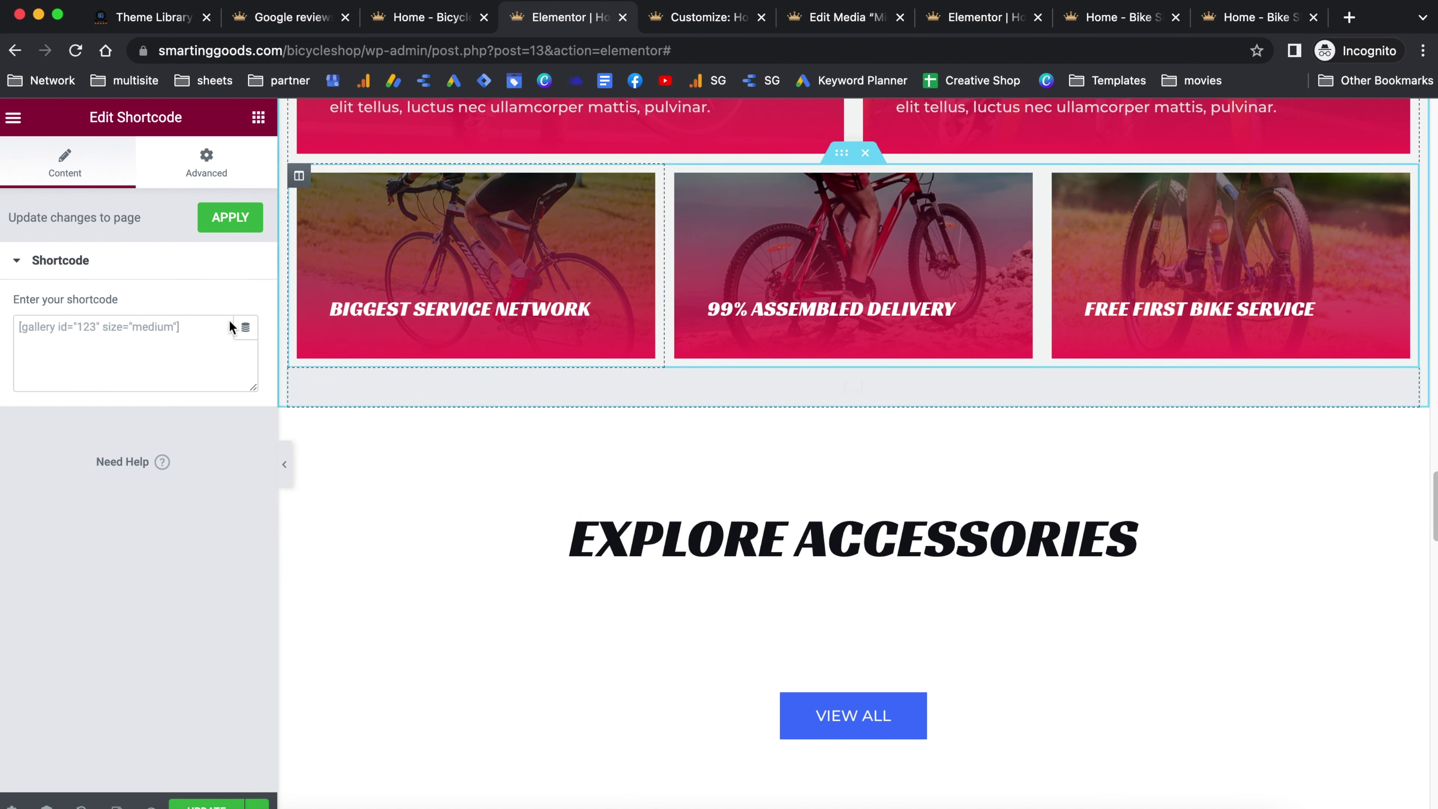
left_click(91, 335)
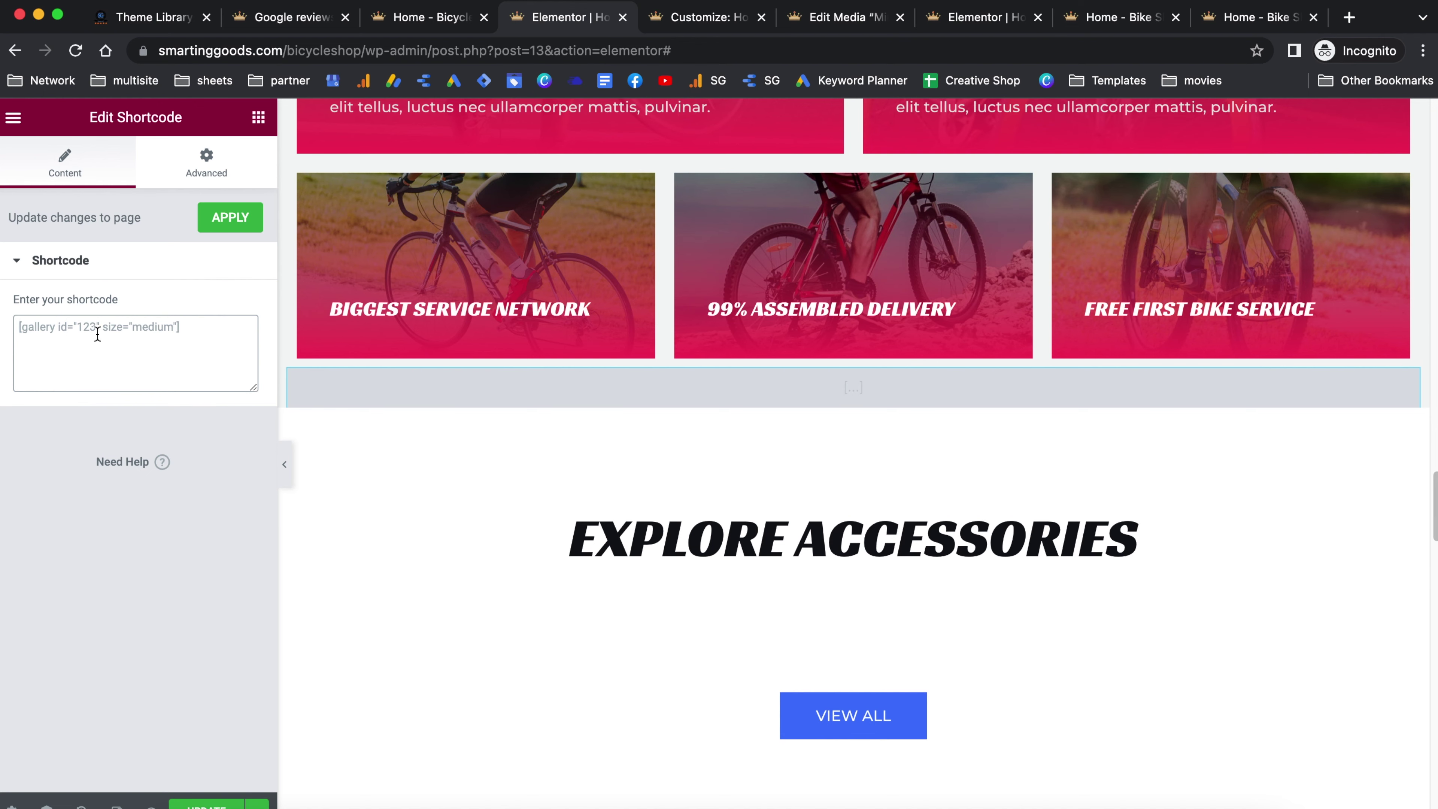
key("super+v")
scroll(850, 453, "down", 10)
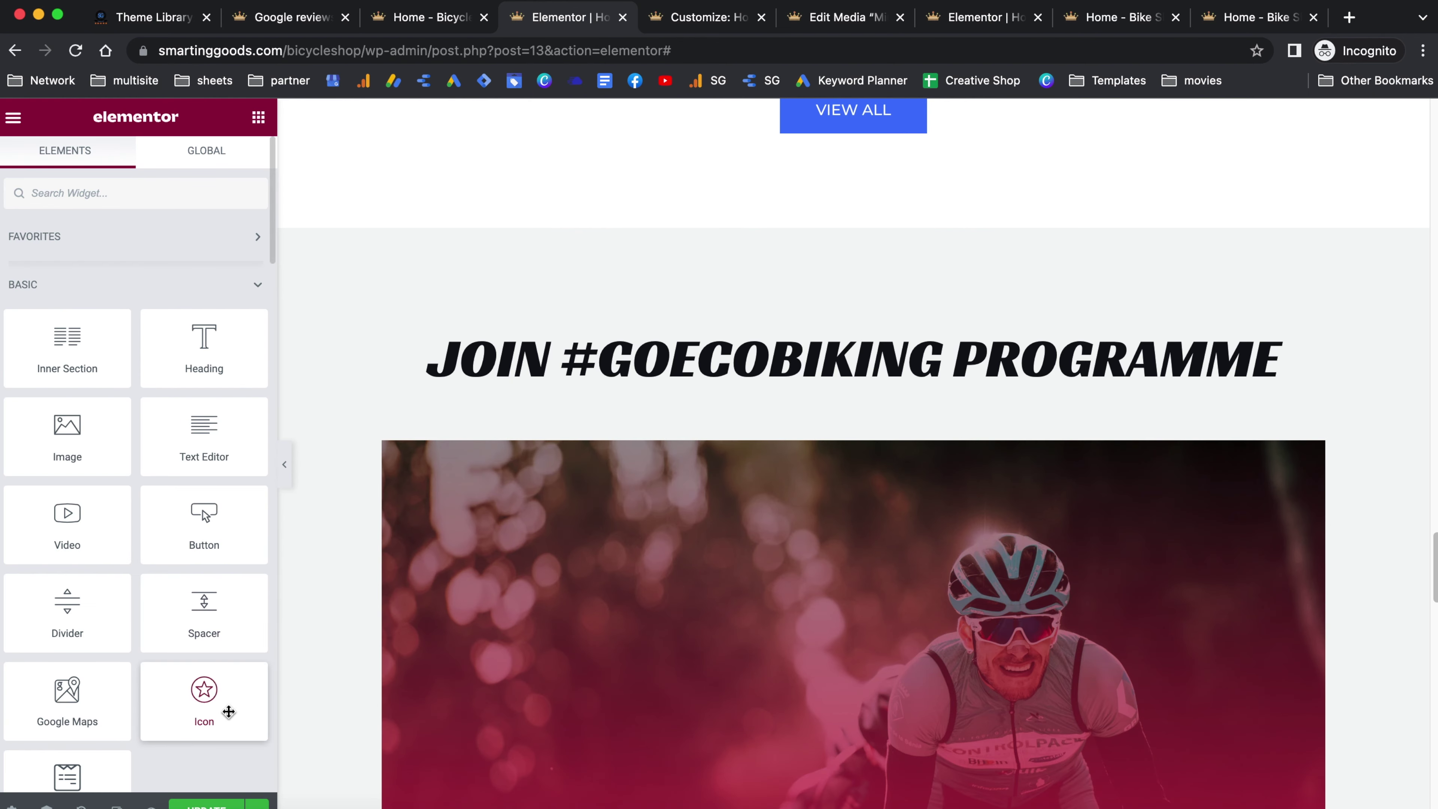
scroll(972, 411, "down", 15)
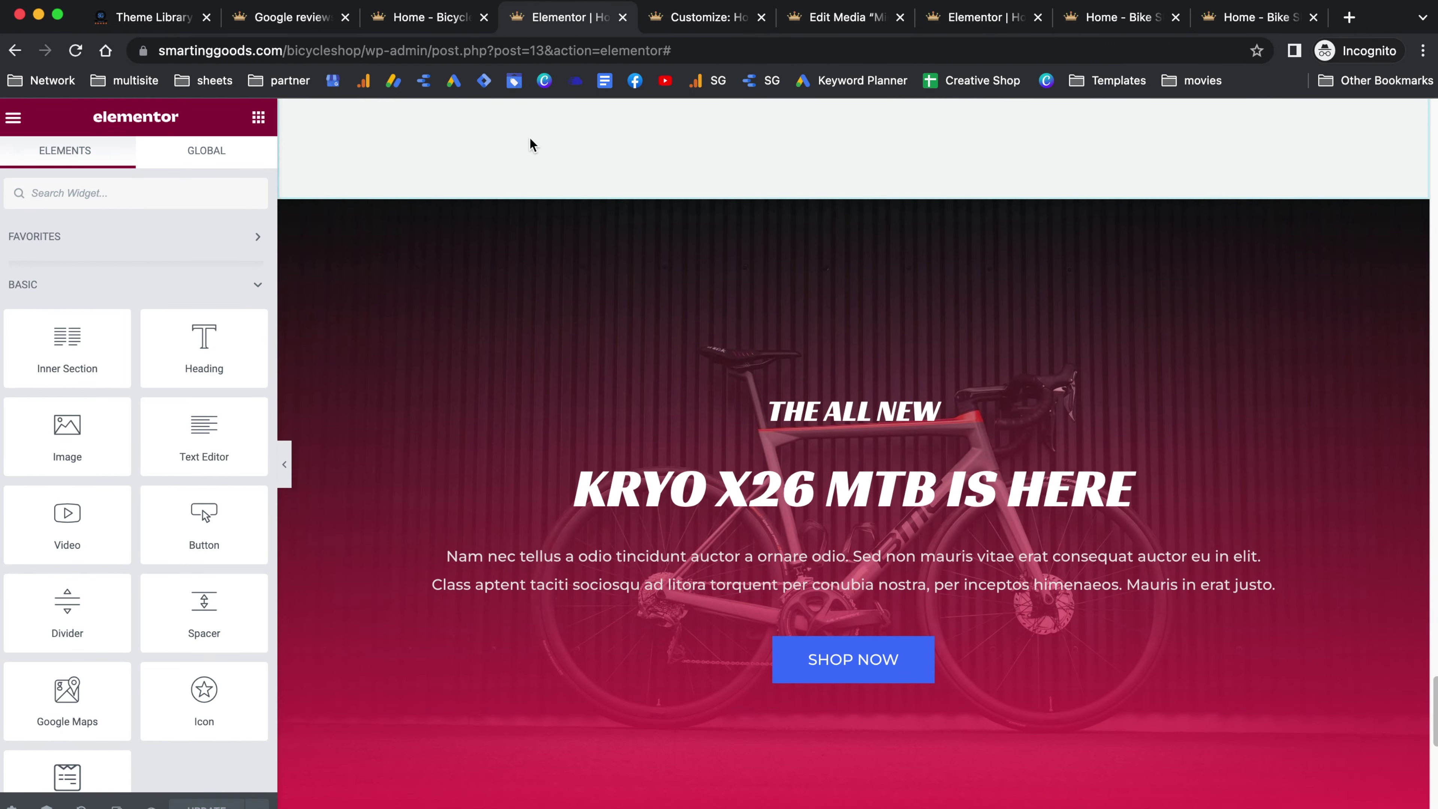
scroll(819, 142, "up", 10)
scroll(829, 154, "up", 15)
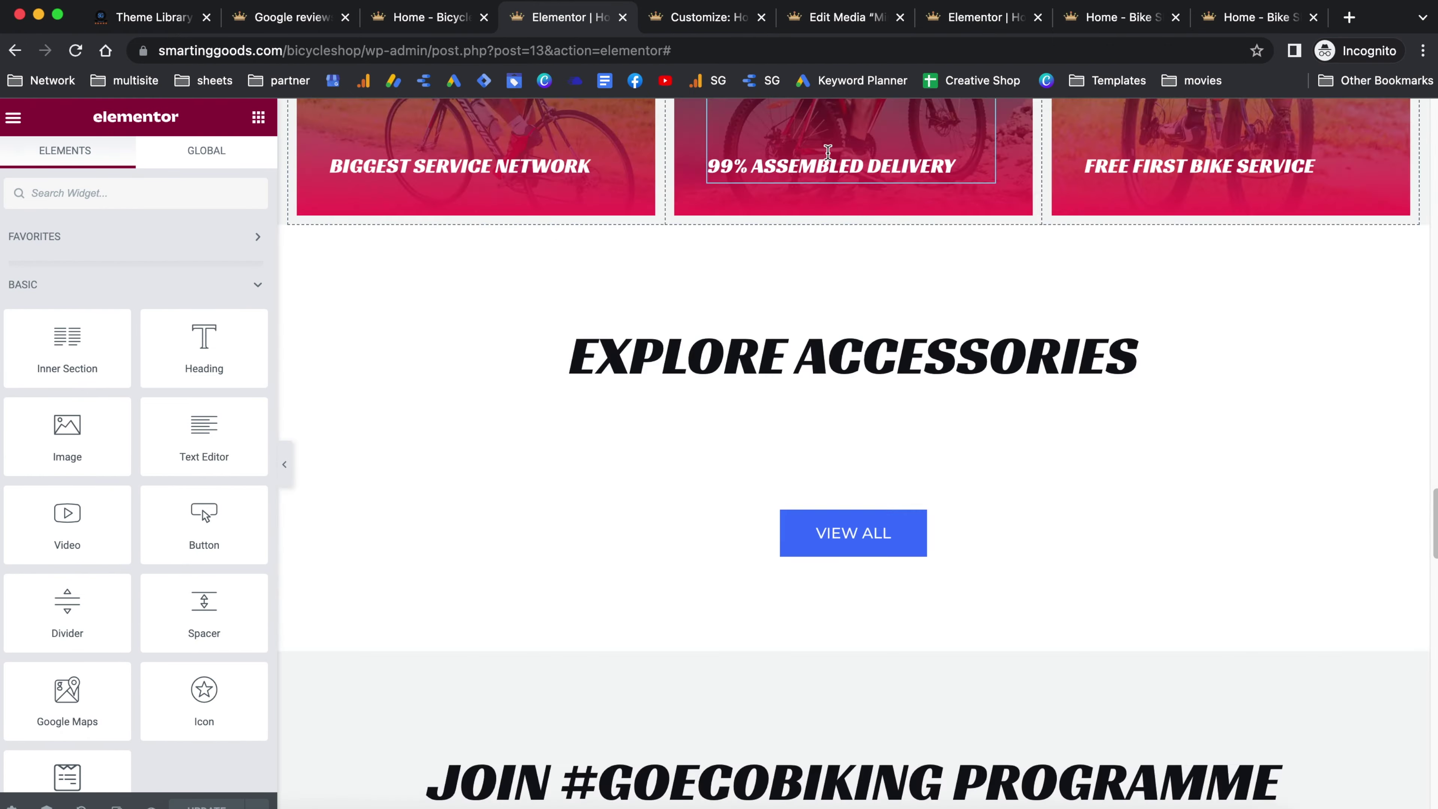
scroll(689, 270, "up", 10)
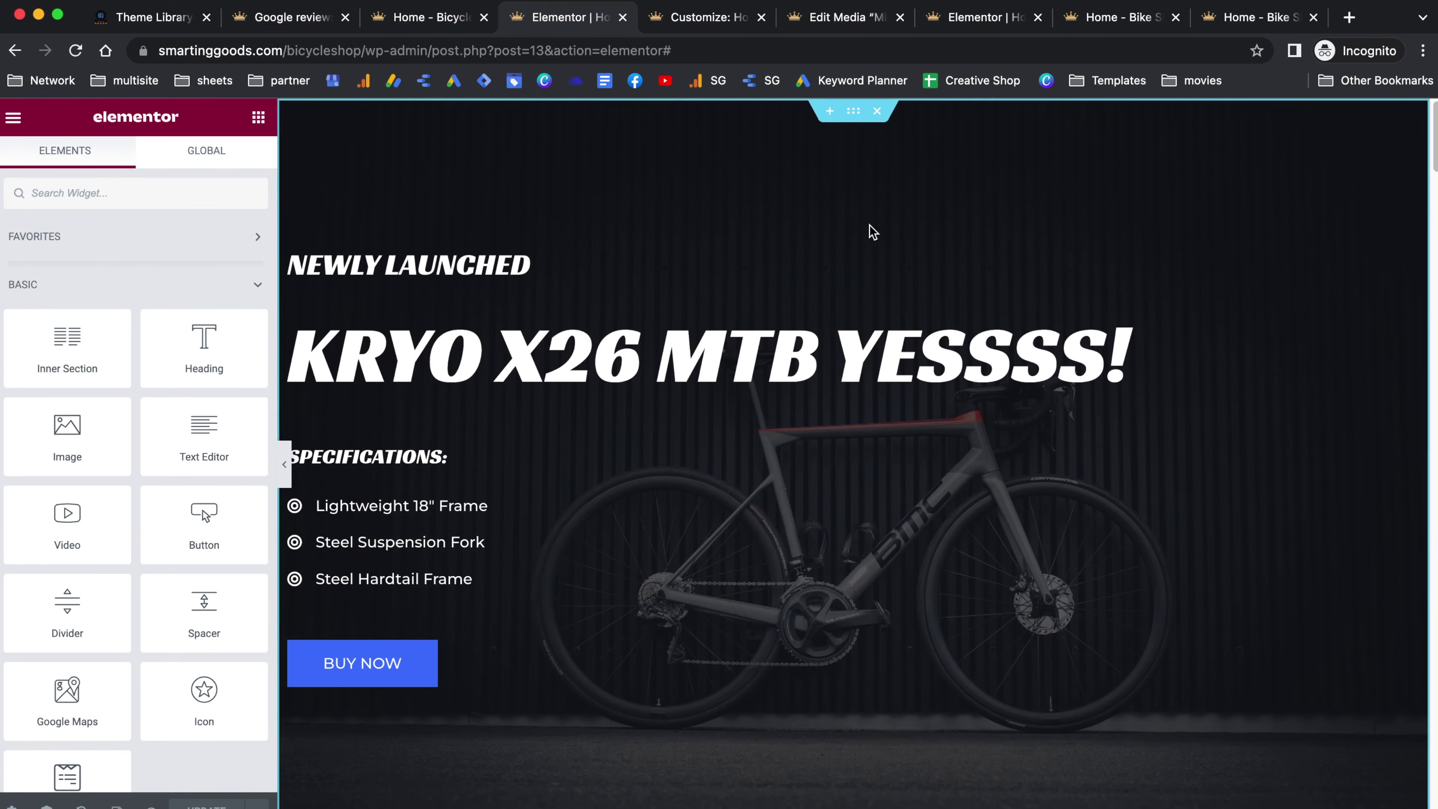
Open the Ali2Woo settings from the site's dashboard and view the Aliexpress Dropship extension's Chrome Web Store page, closing it again.
left_click(426, 17)
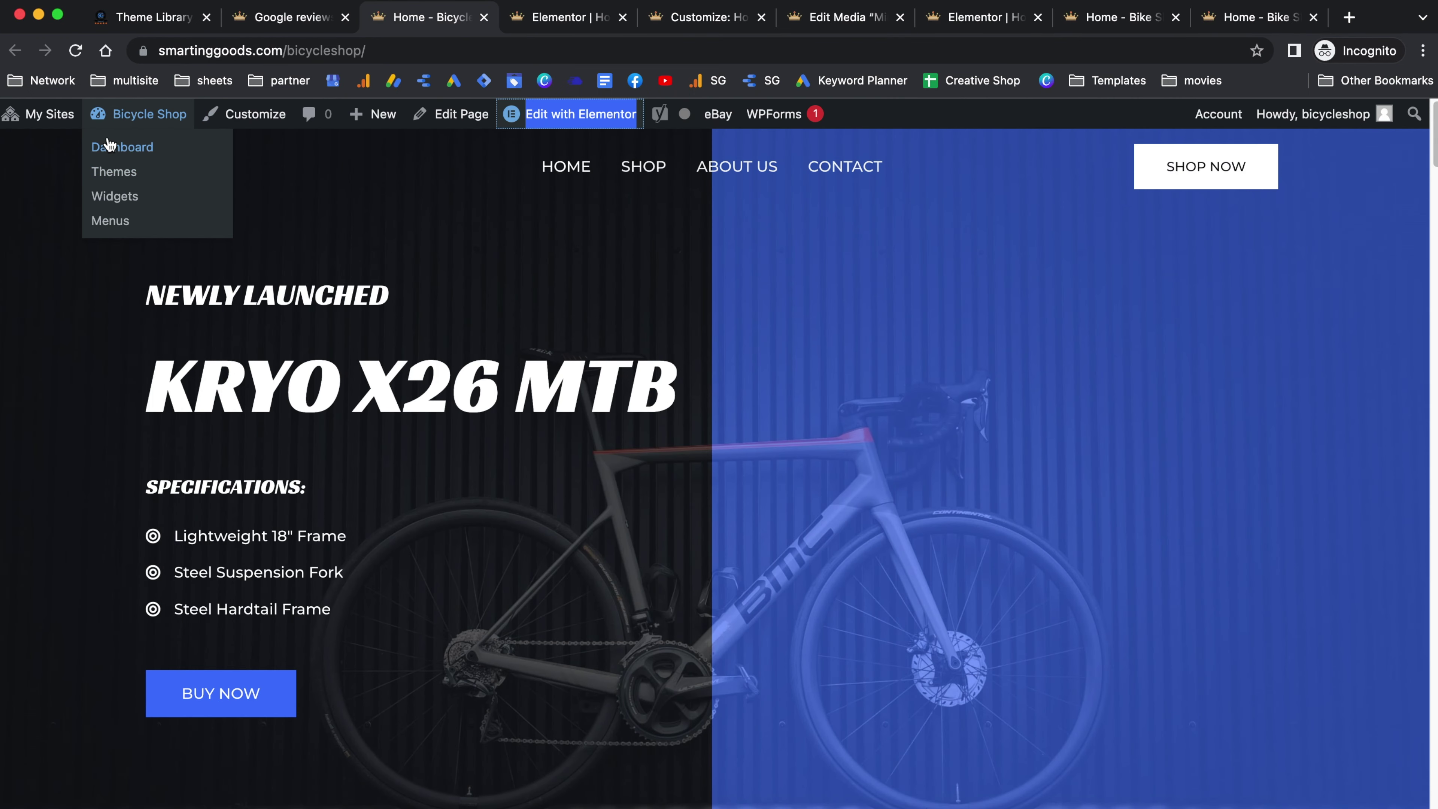
left_click(110, 146)
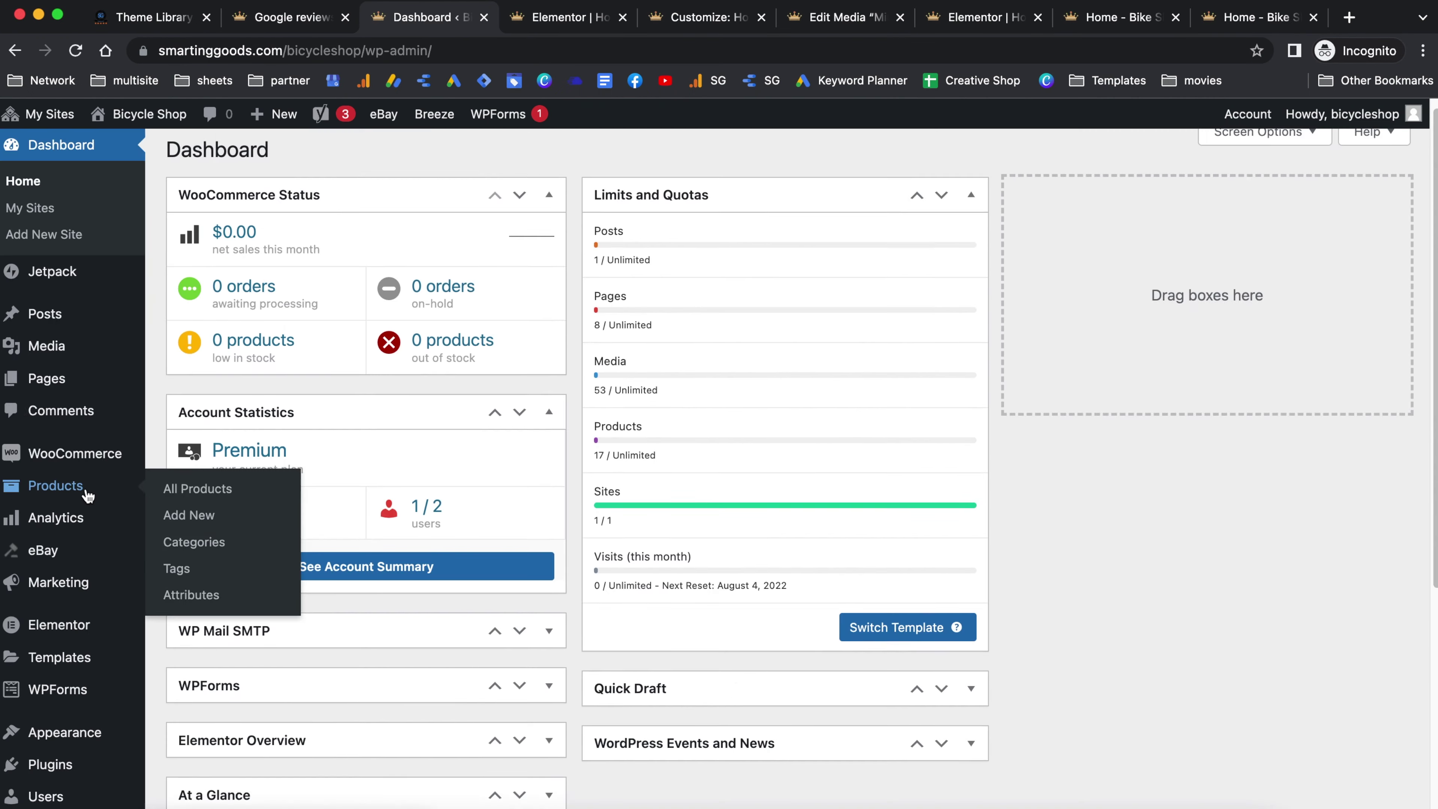
scroll(91, 476, "down", 6)
mouse_move(53, 653)
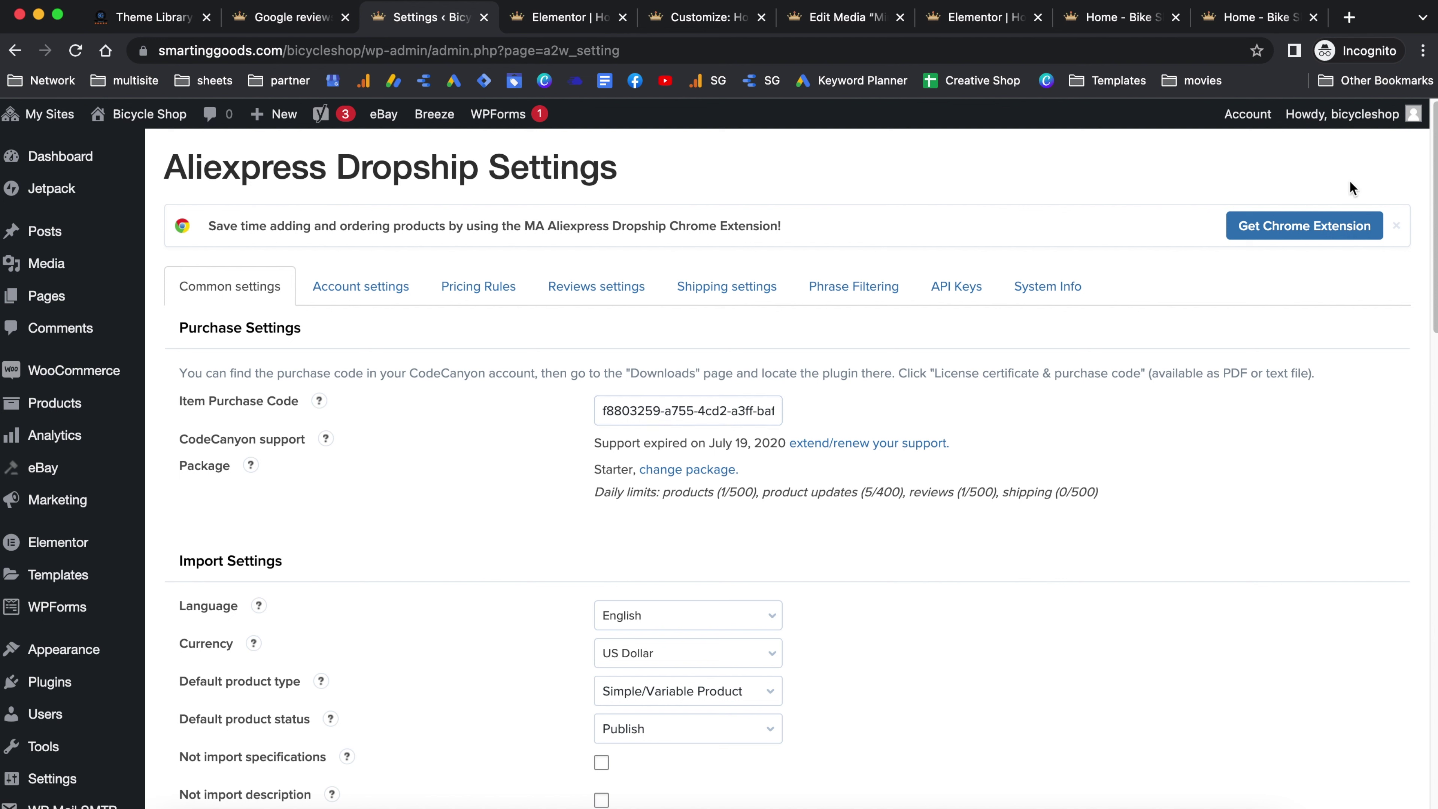
left_click(1302, 230)
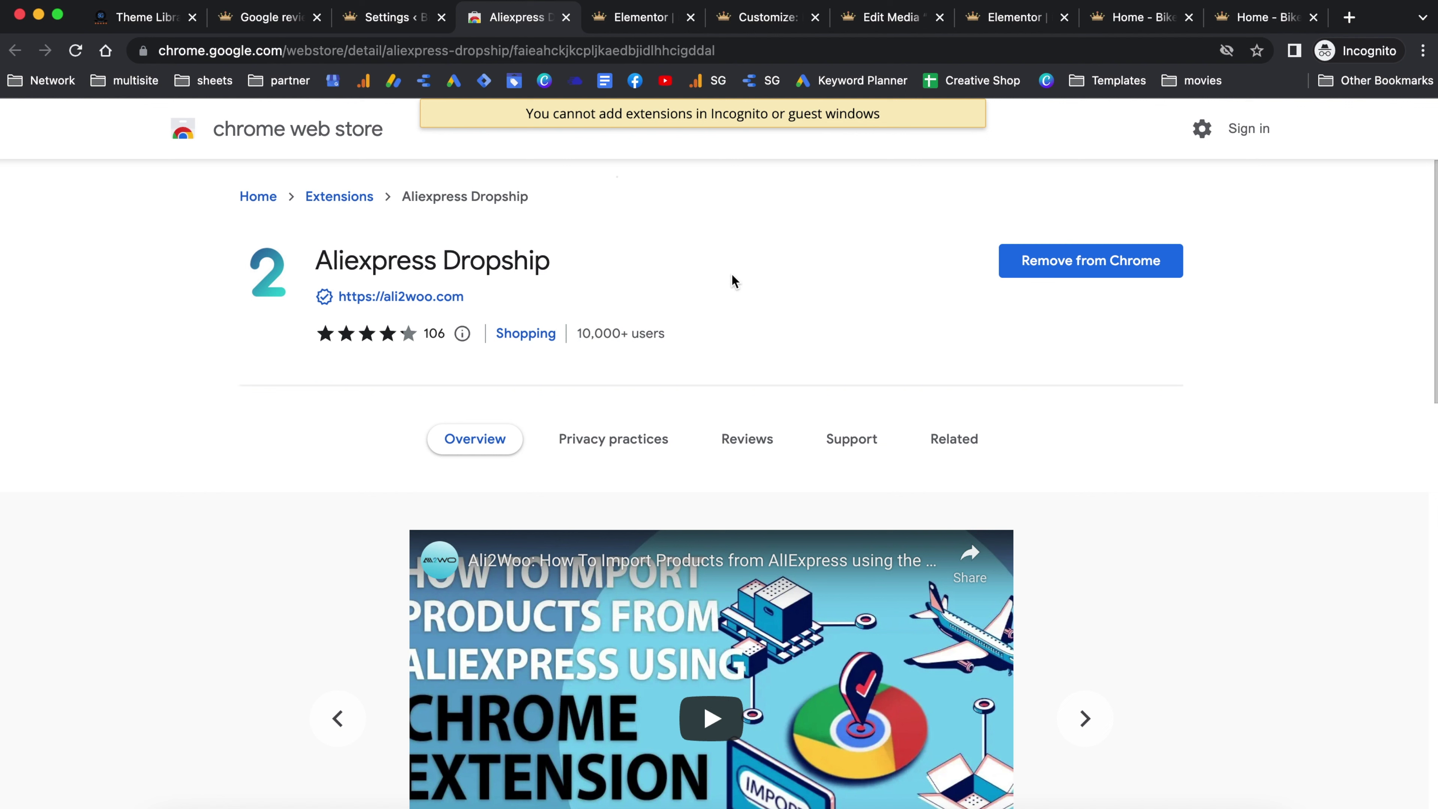
left_click(567, 19)
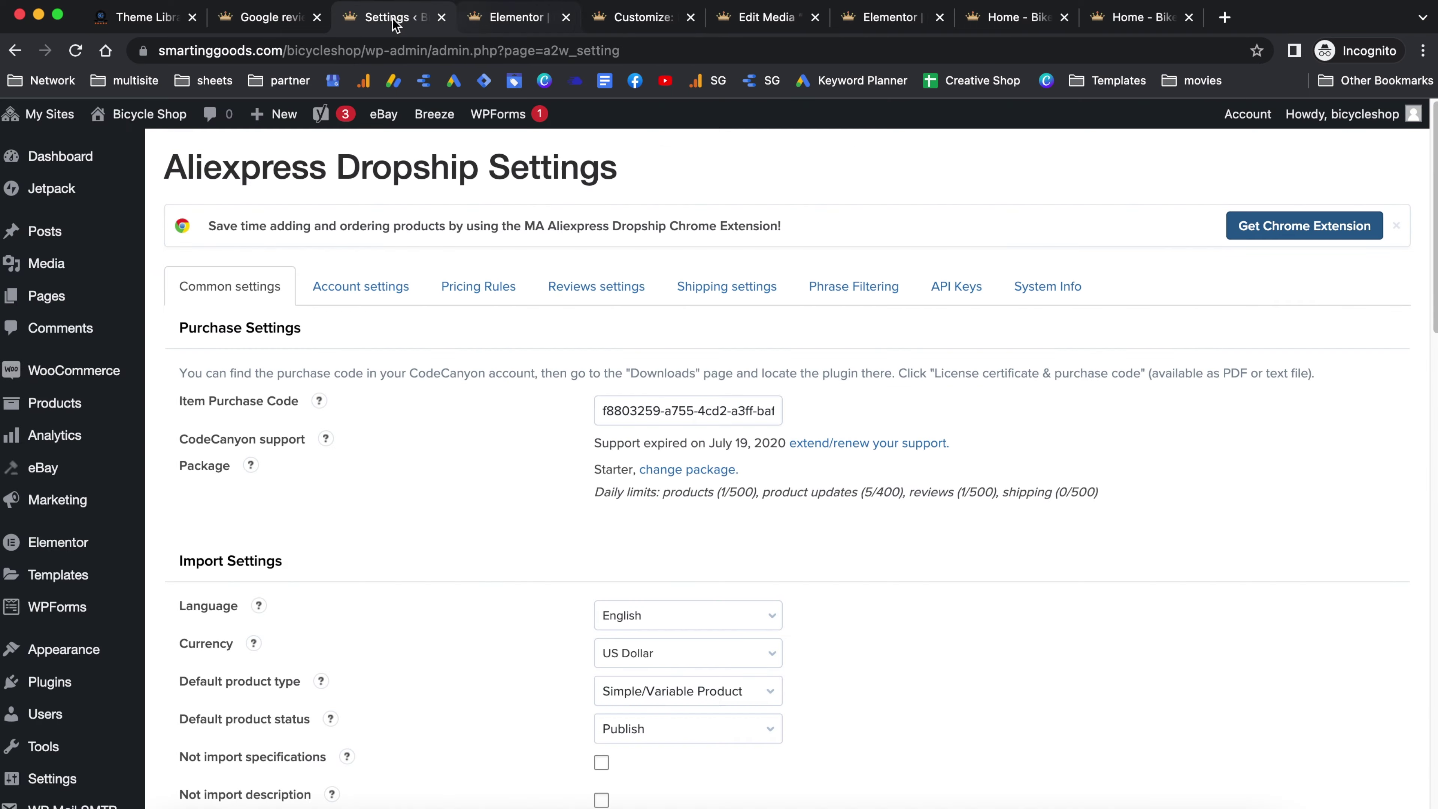
Add a new API key in the Aliexpress Dropship settings and copy it to the clipboard.
left_click(956, 286)
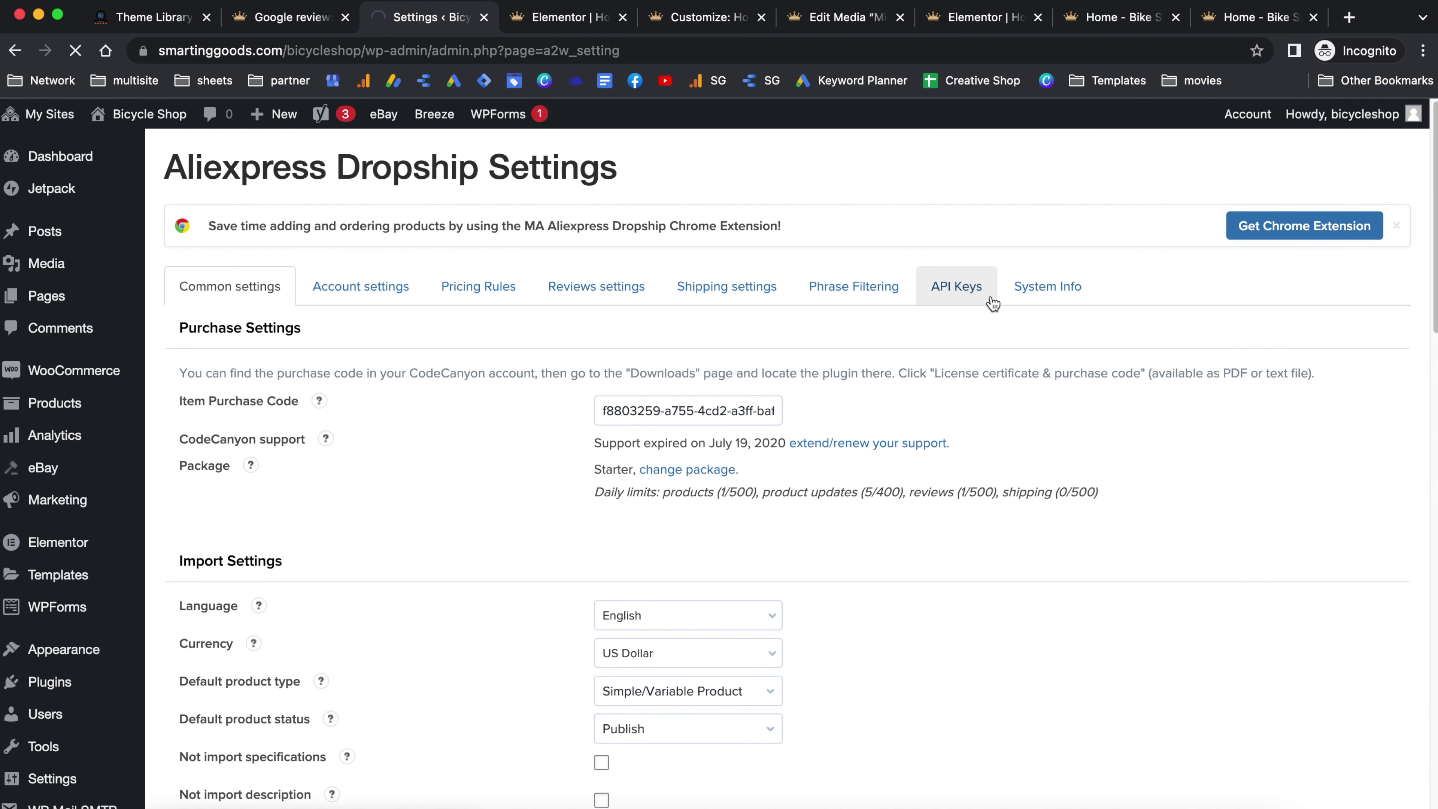
scroll(294, 323, "down", 1)
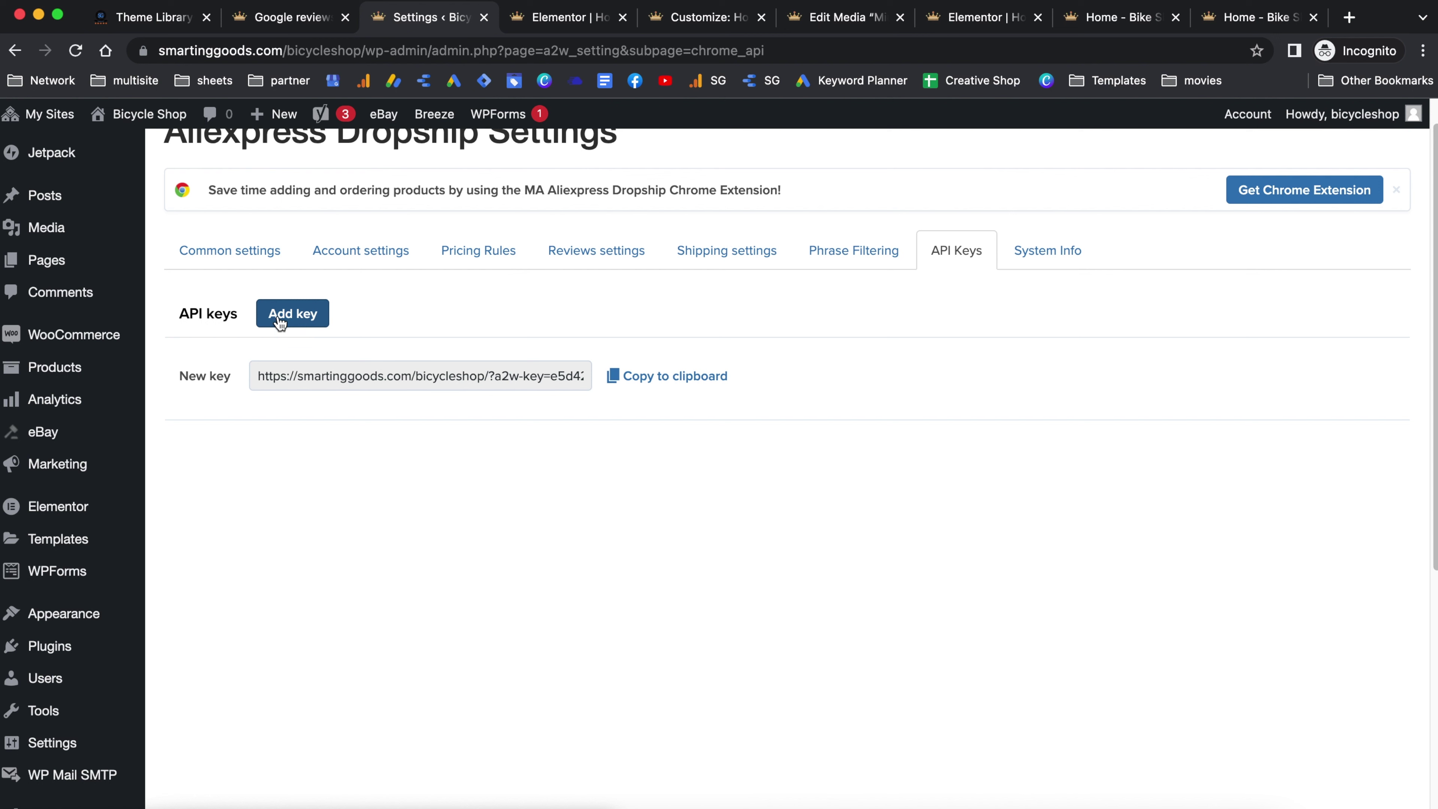
left_click(279, 321)
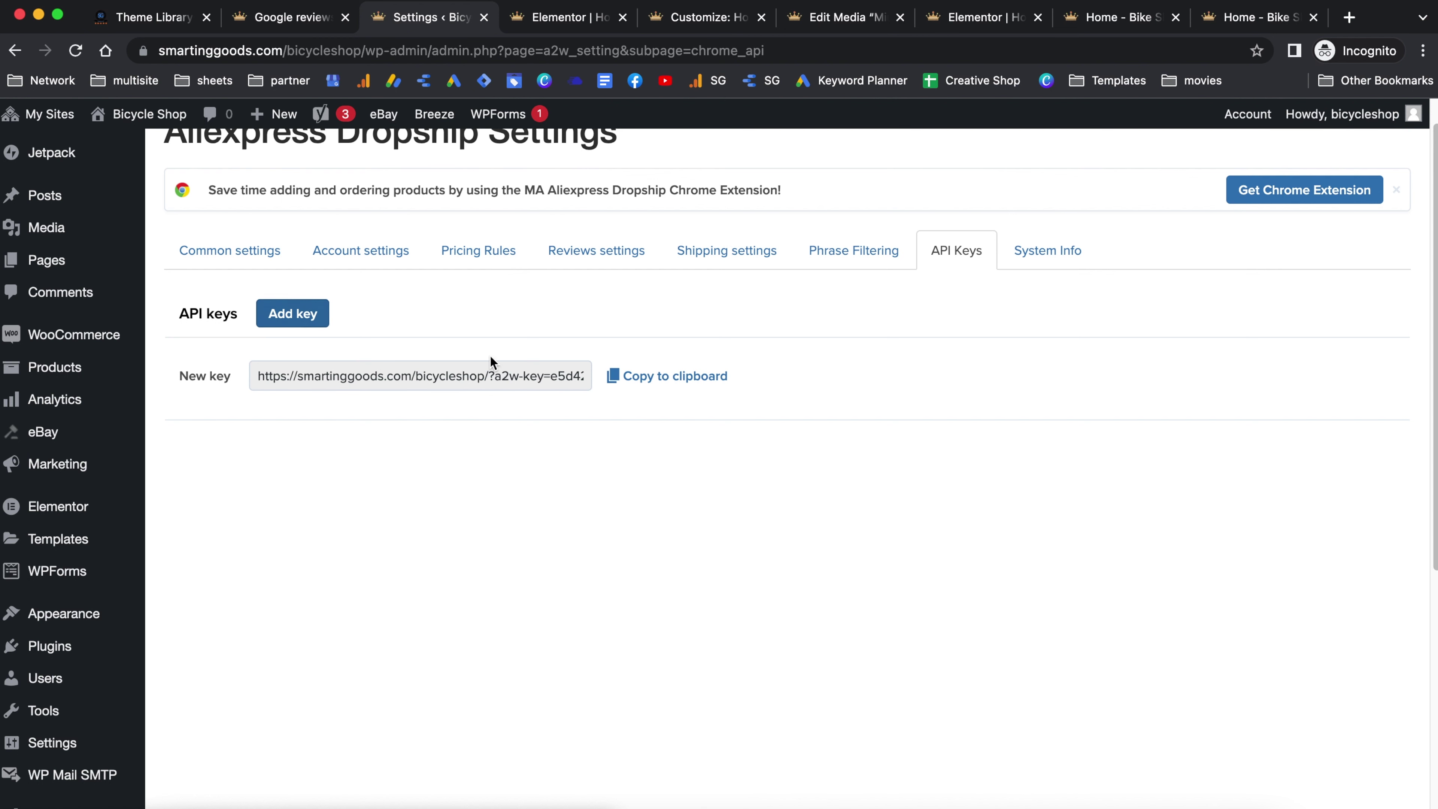
left_click(659, 377)
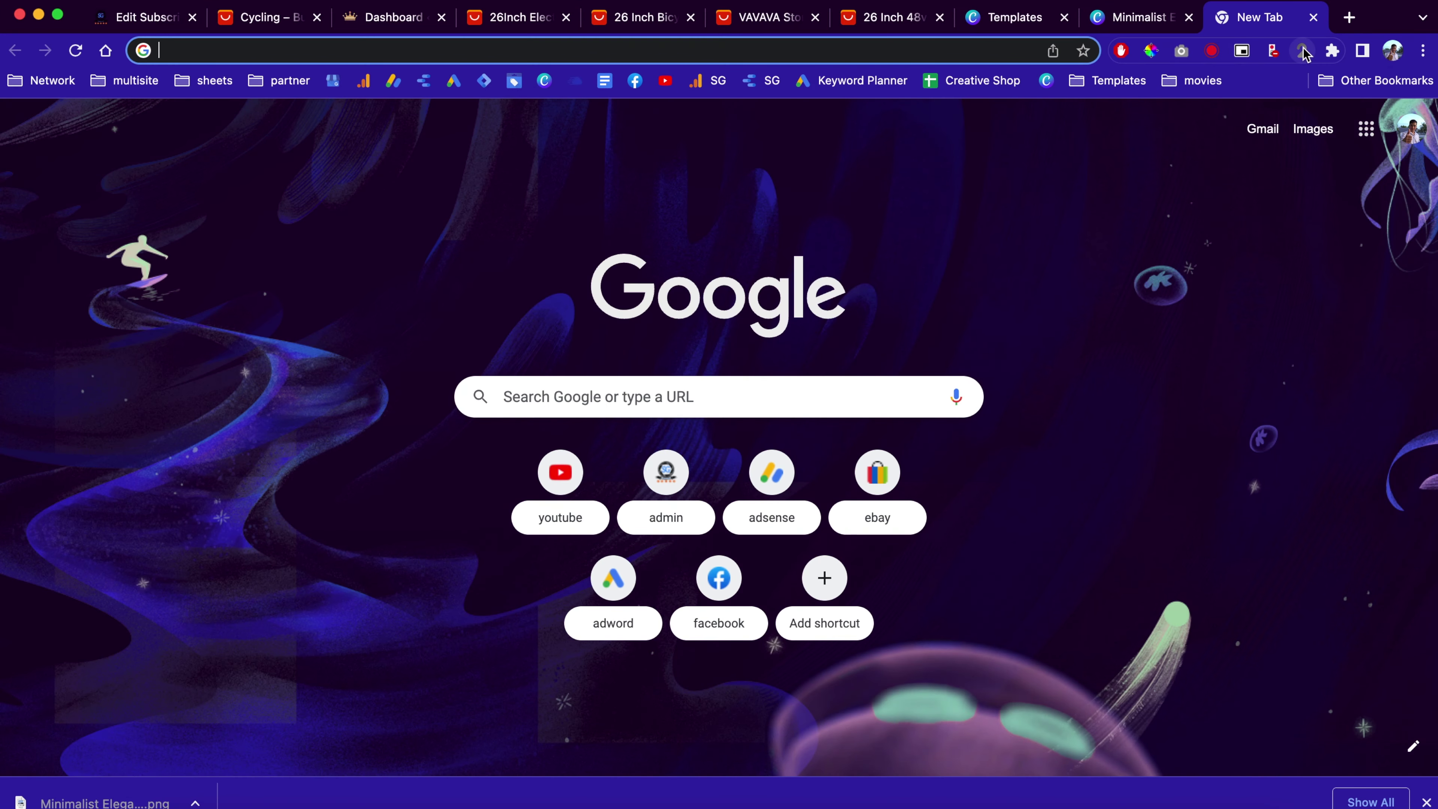
Open the Aliexpress Dropship extension's options, paste the copied API key to add the bicycleshop store, and select that store as active.
right_click(1302, 52)
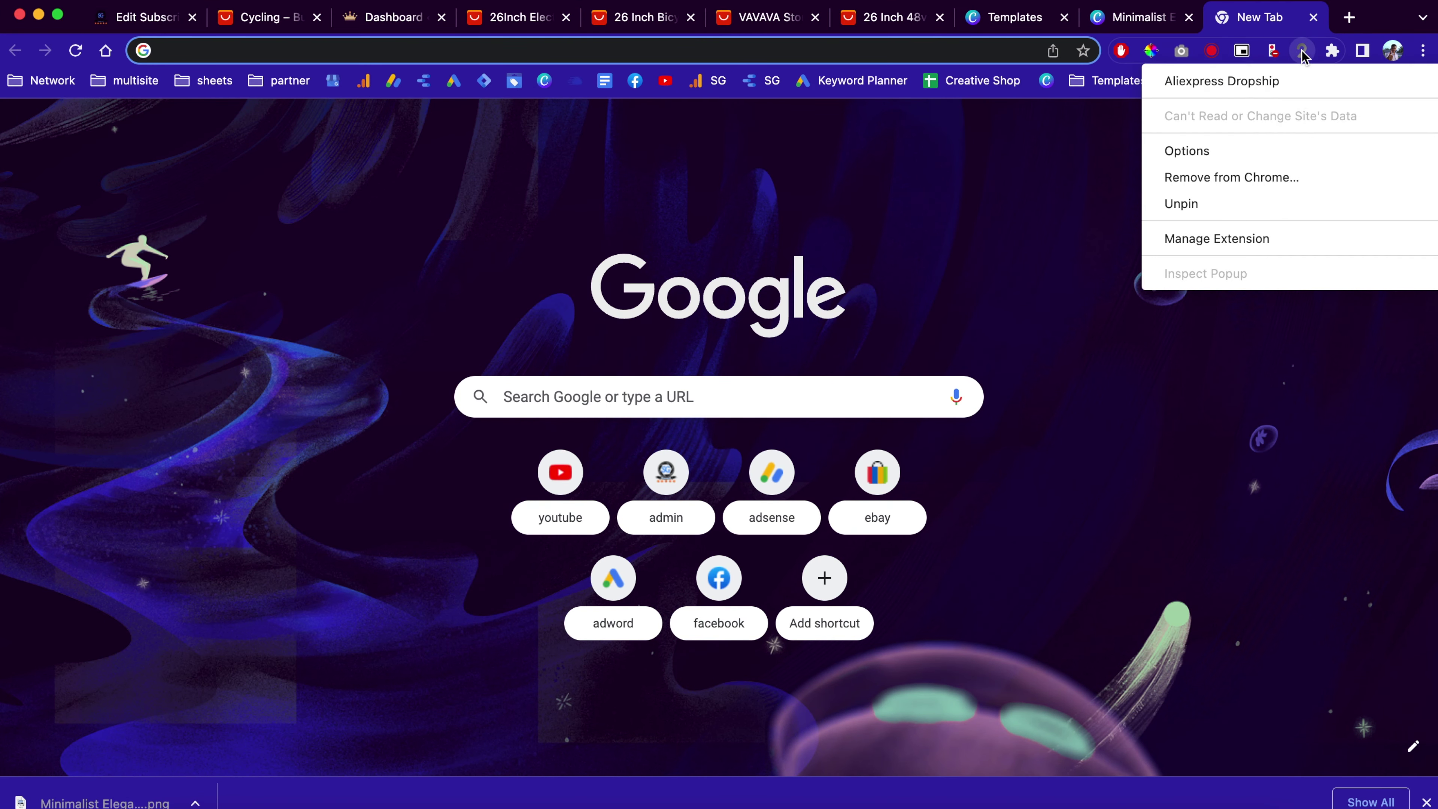
left_click(1282, 160)
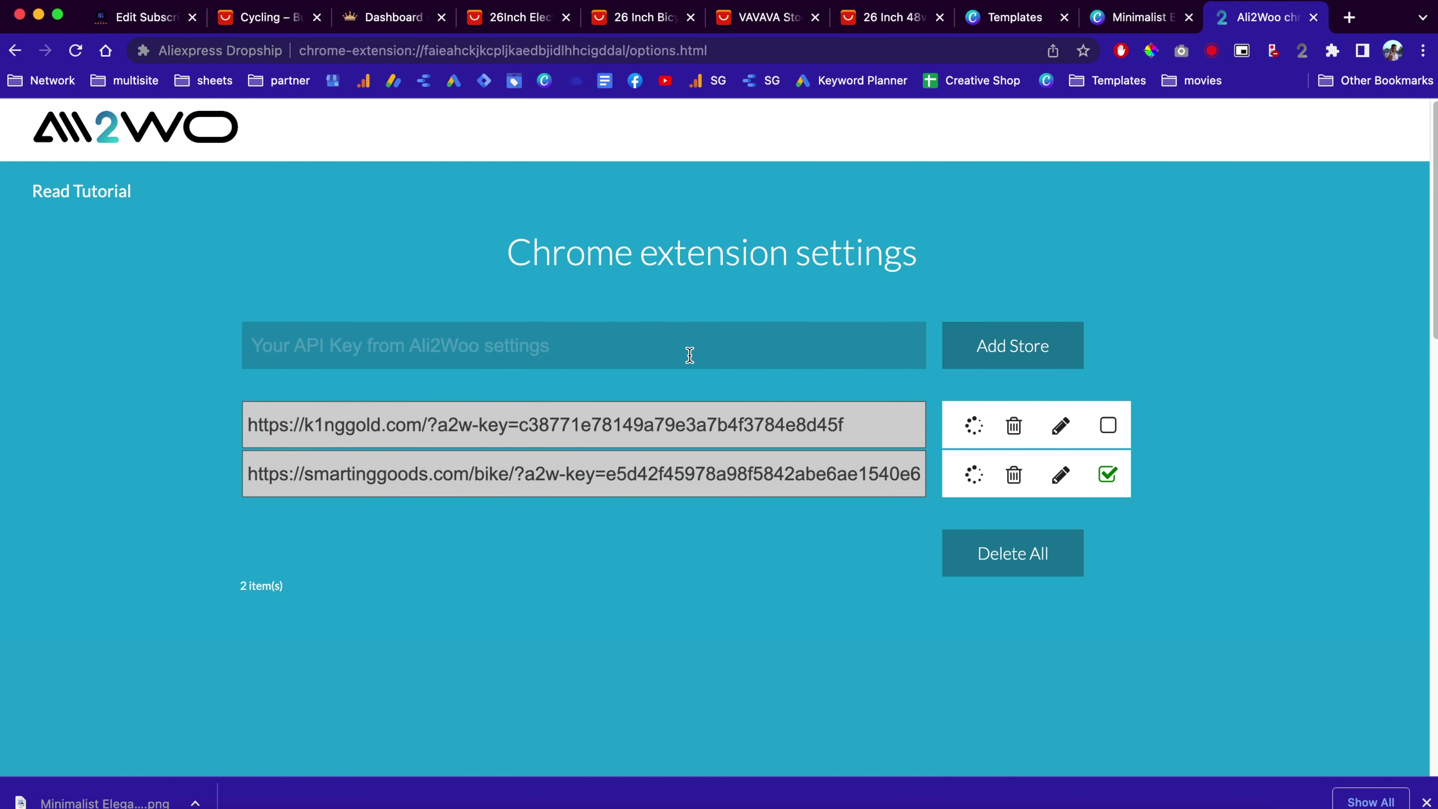
left_click(690, 355)
key("super+v")
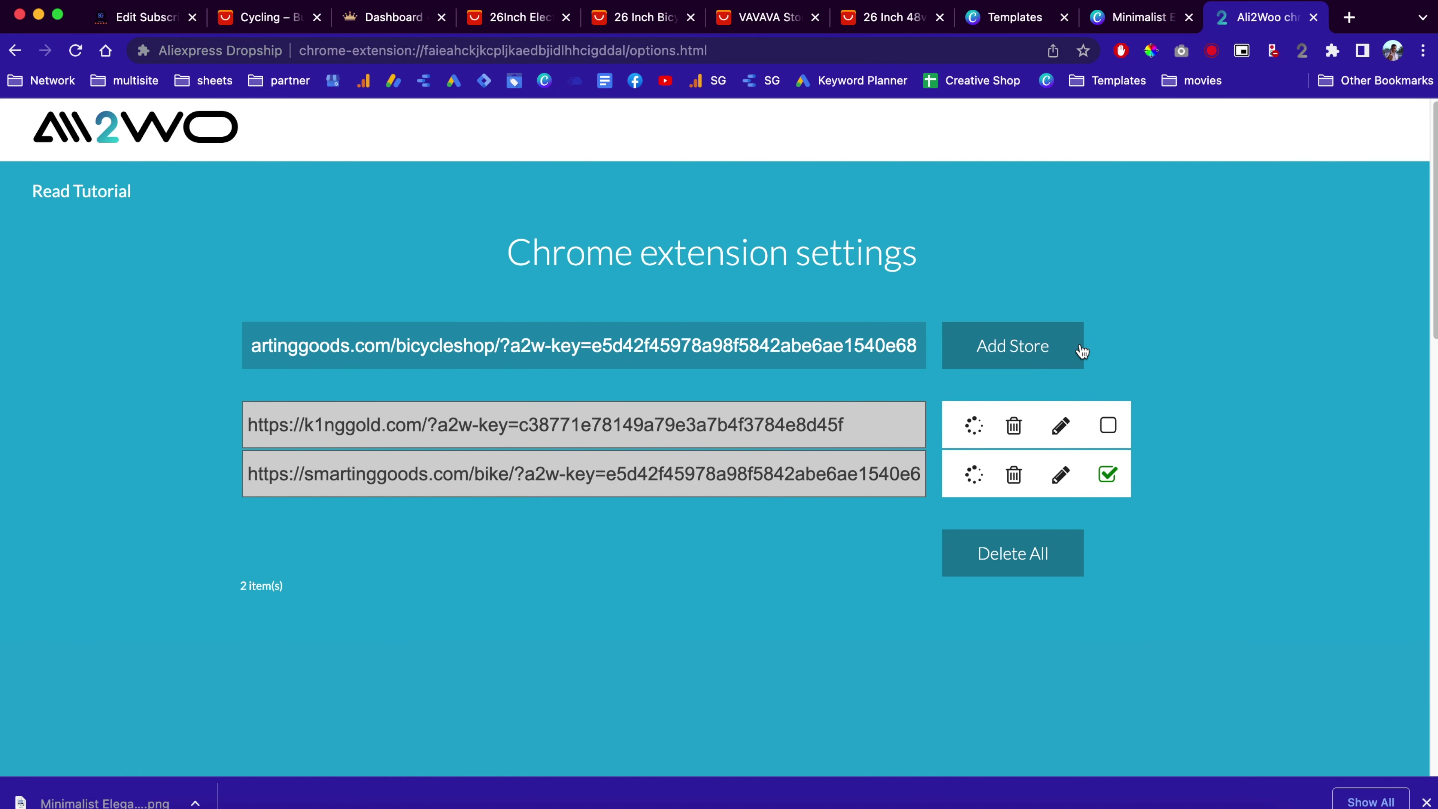
left_click(1064, 346)
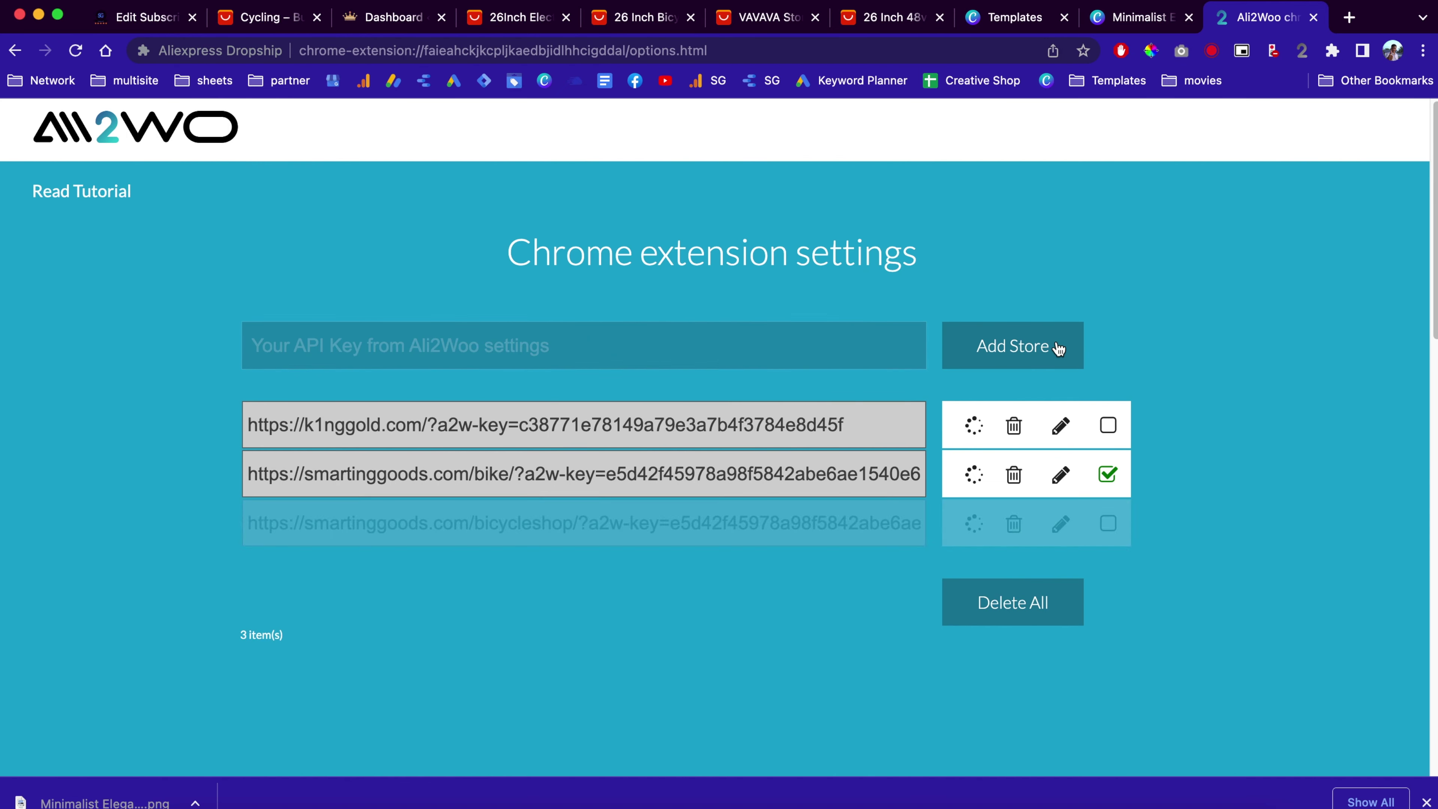
left_click(1109, 525)
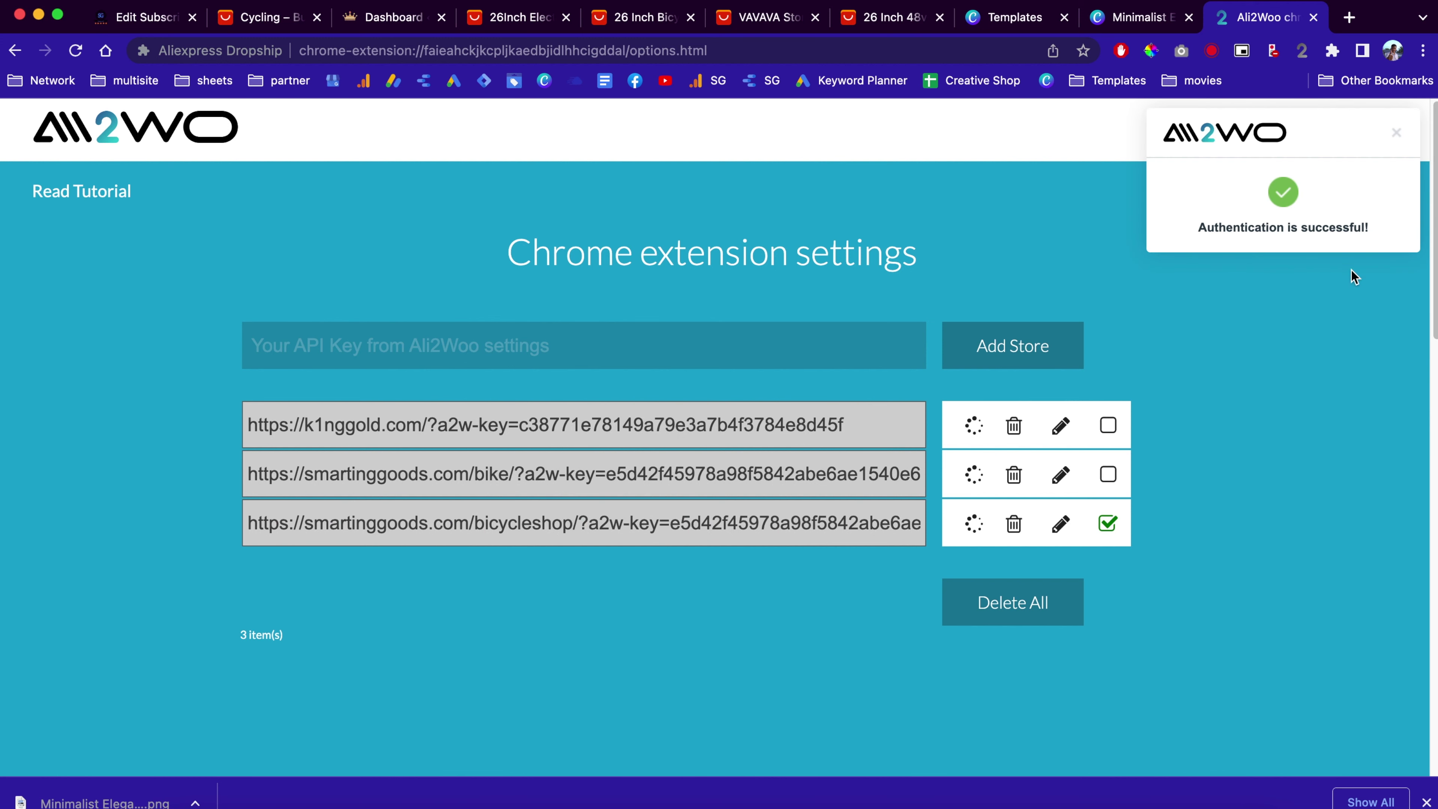
scroll(1276, 354, "down", 7)
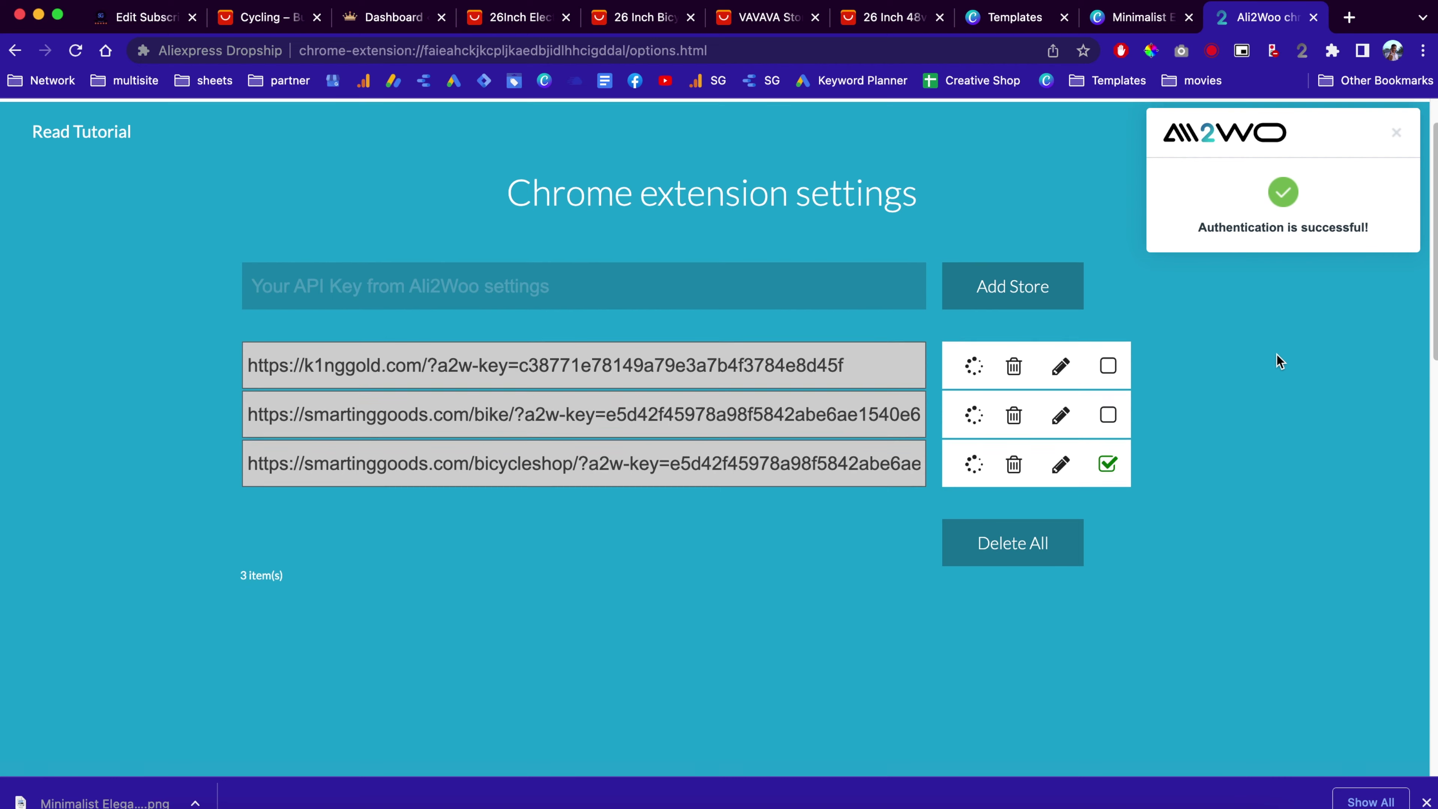
Open aliexpress.com in a new tab, dismiss the welcome coupon and browse to the Cycling category under Outdoor Fun & Sports.
left_click(1351, 18)
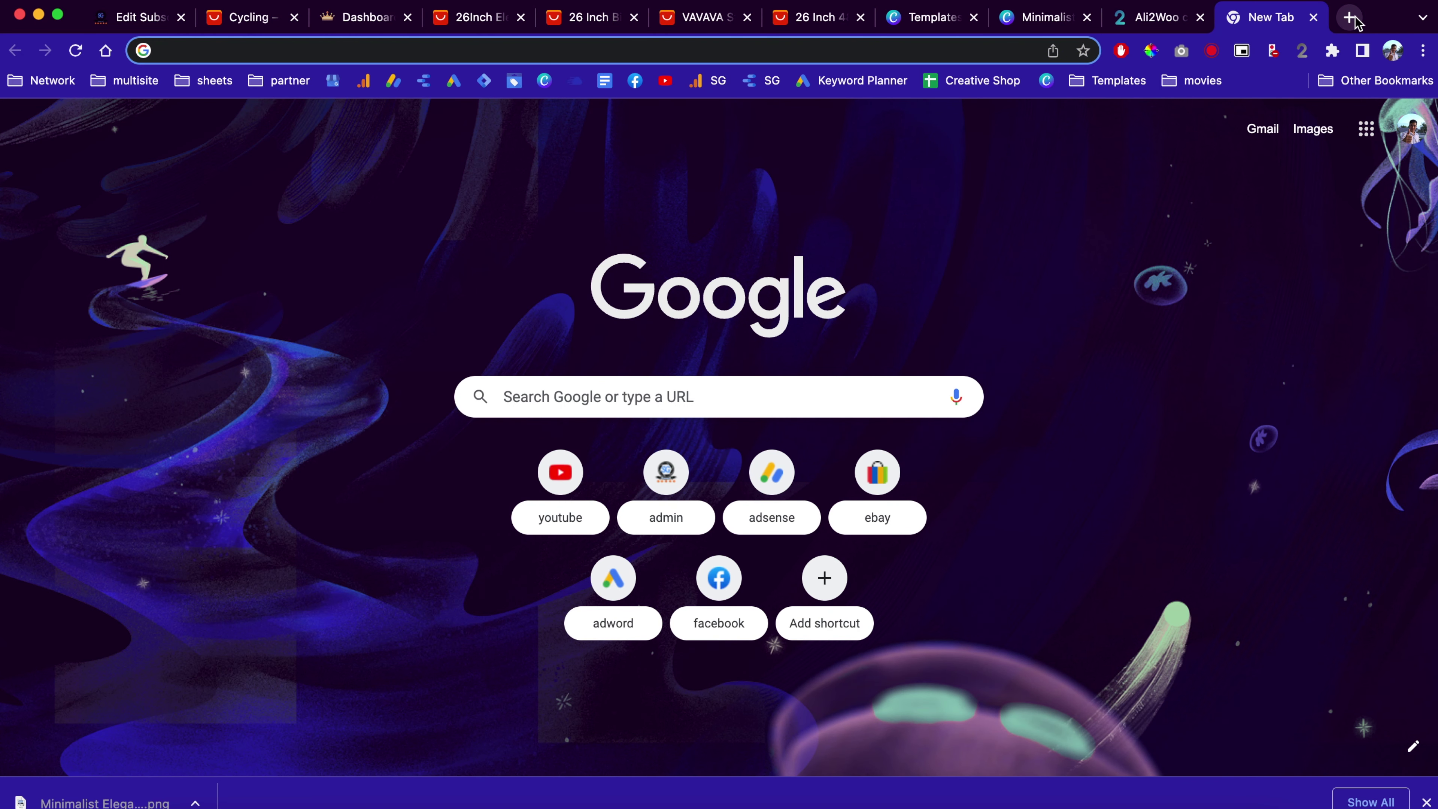
type("al")
key("Return")
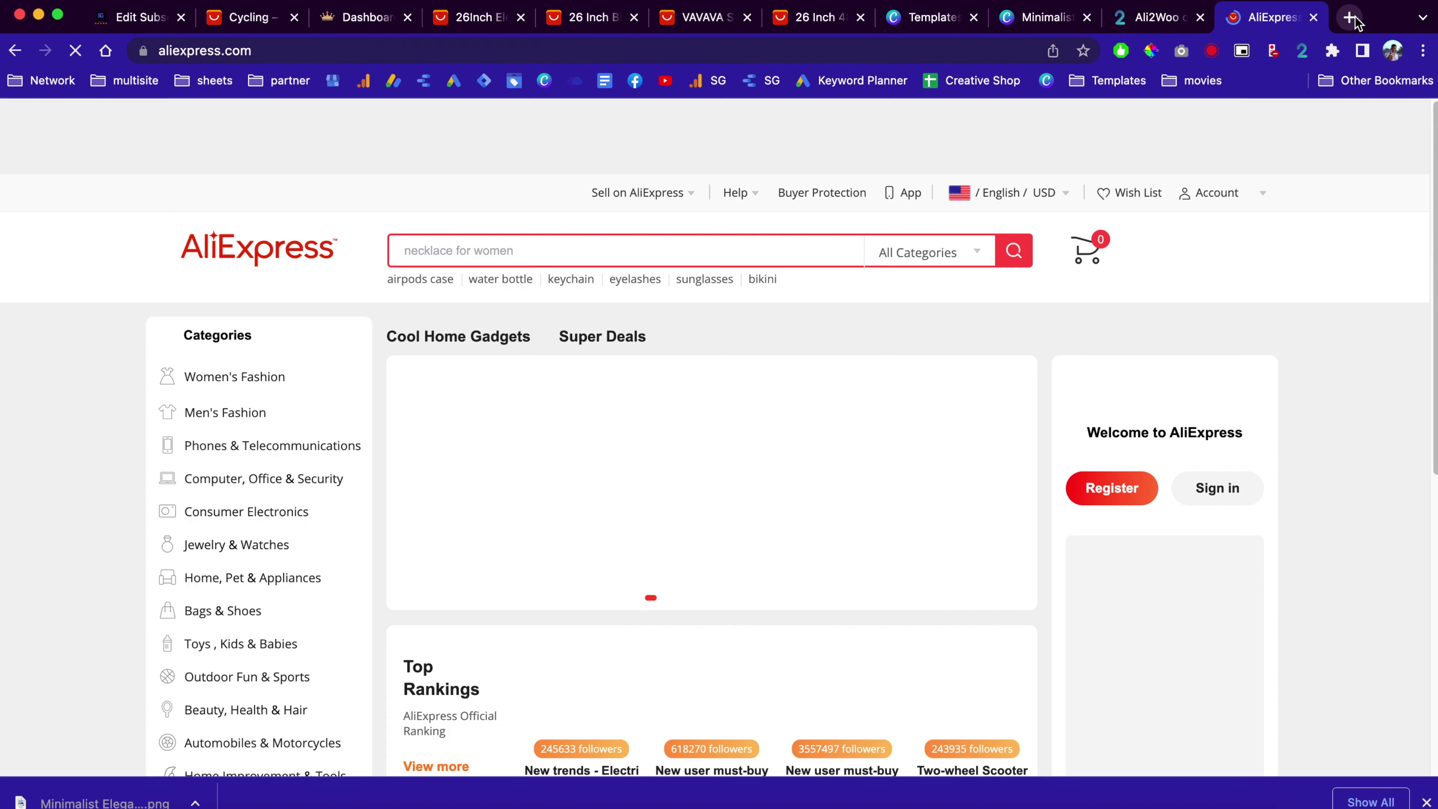
scroll(1041, 404, "down", 3)
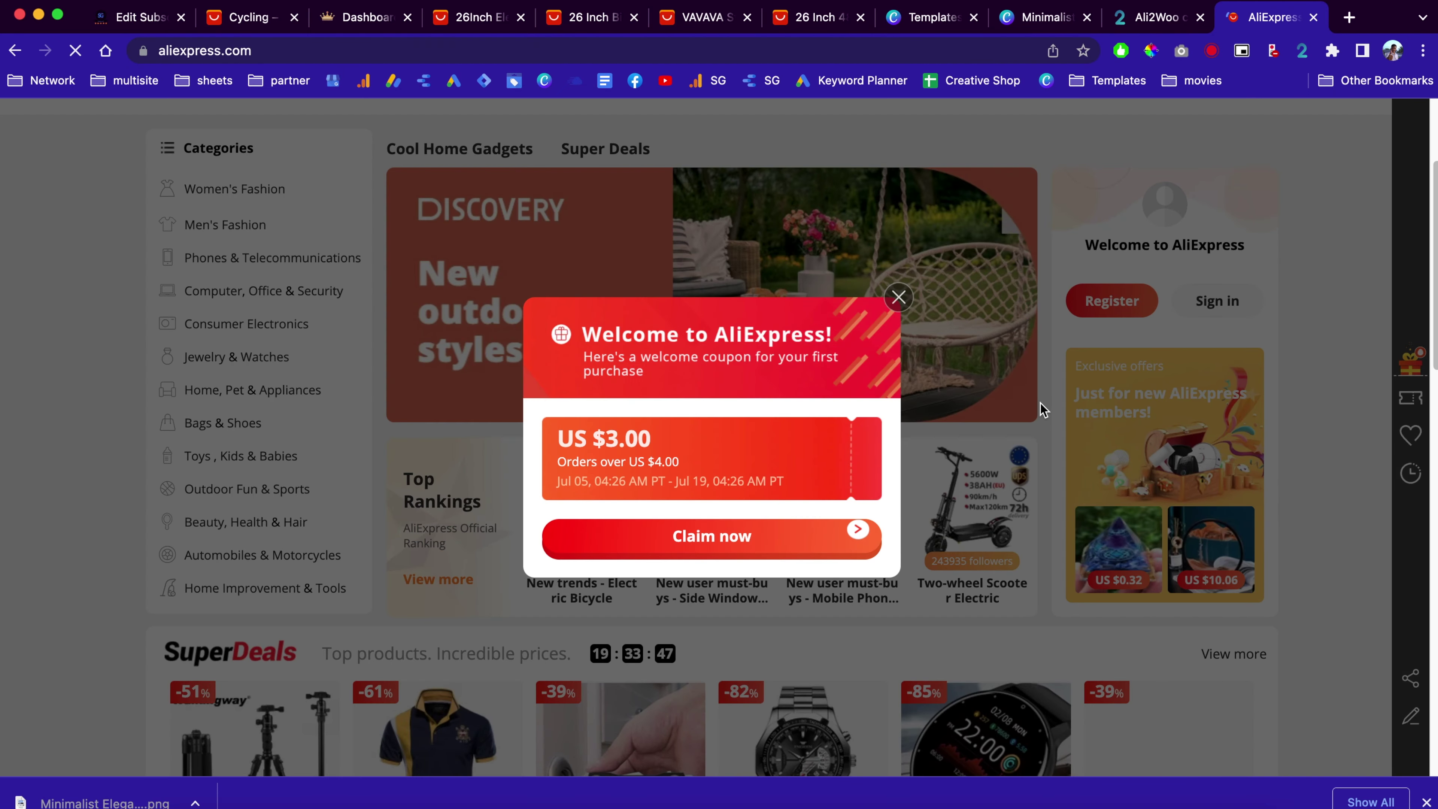
left_click(899, 297)
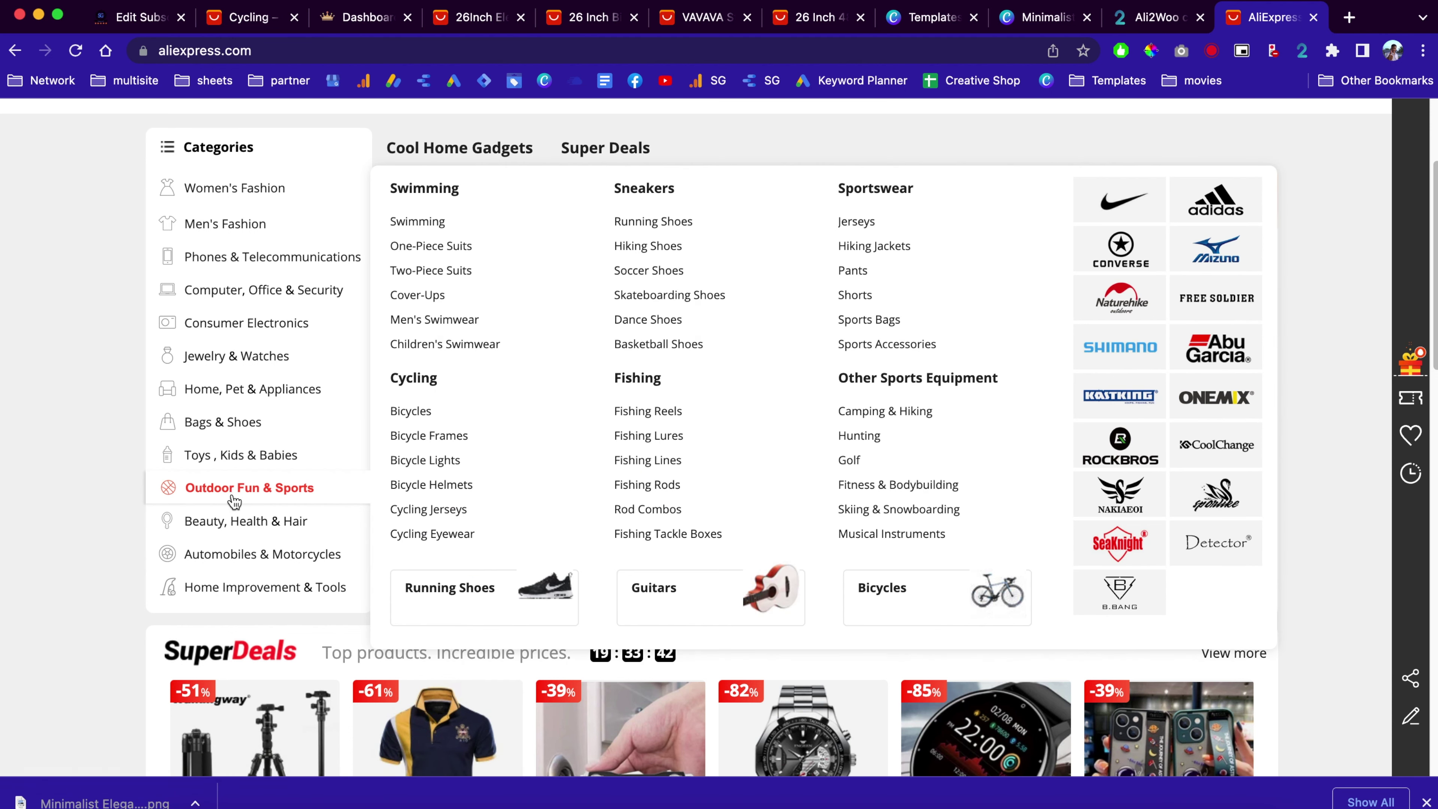
mouse_move(207, 460)
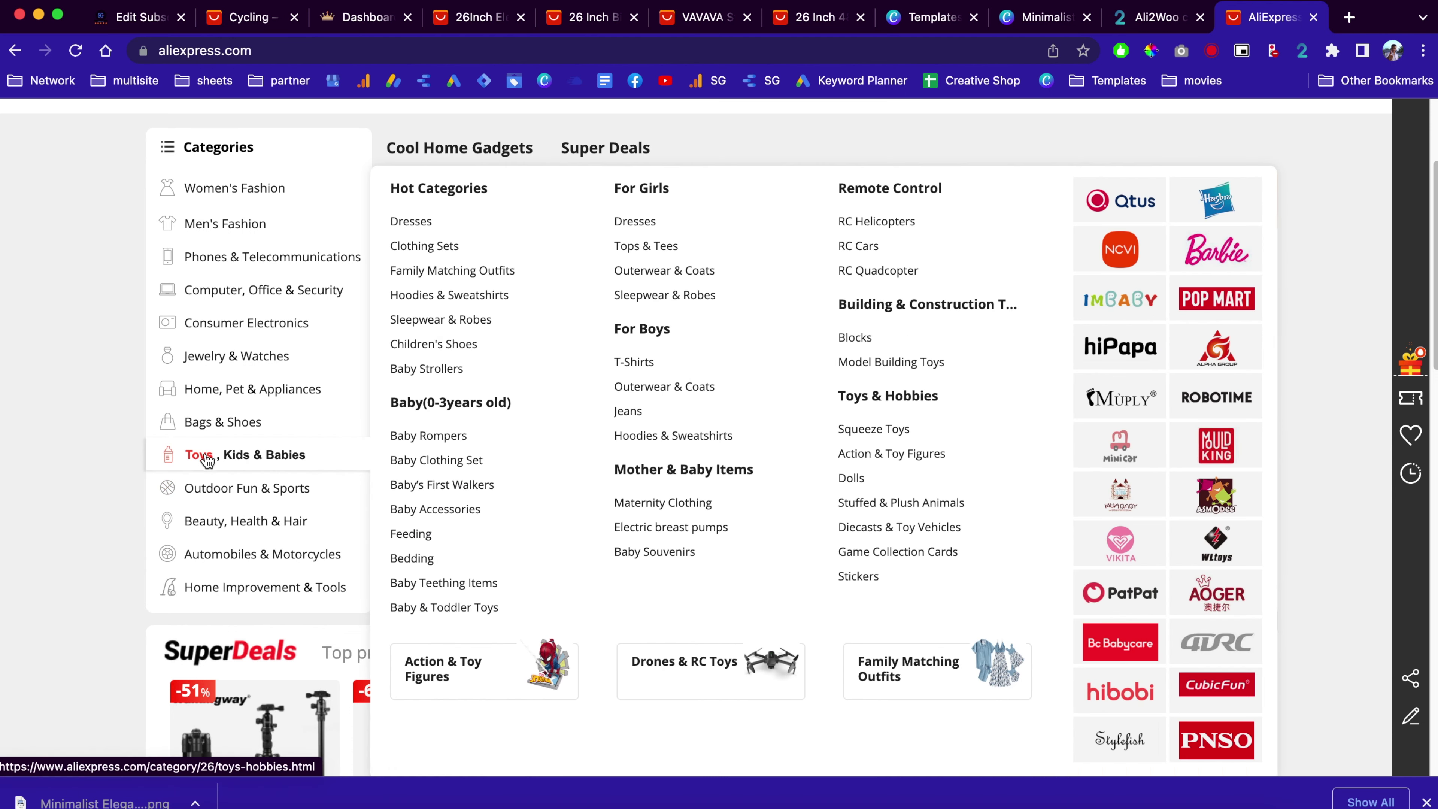
mouse_move(215, 491)
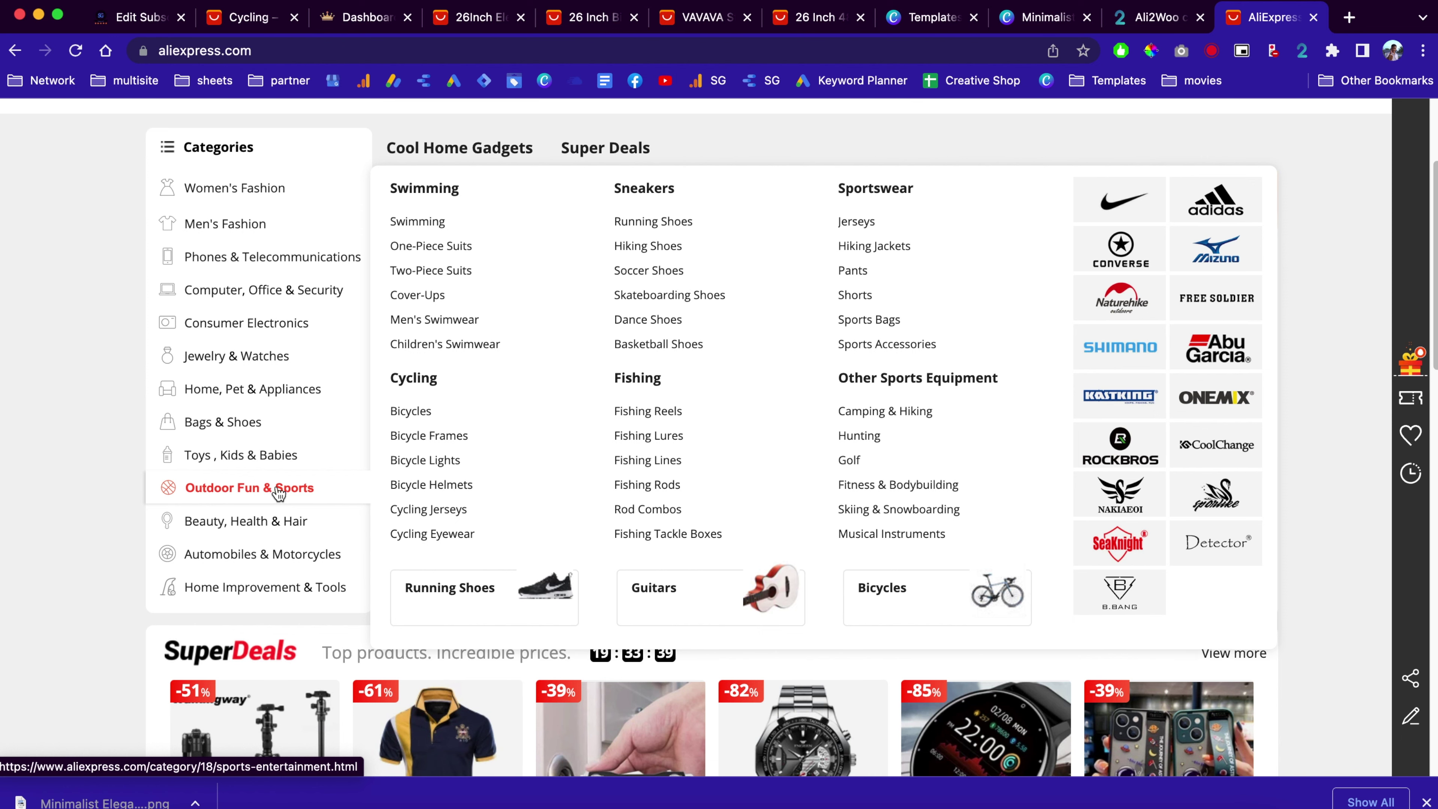
left_click(439, 464)
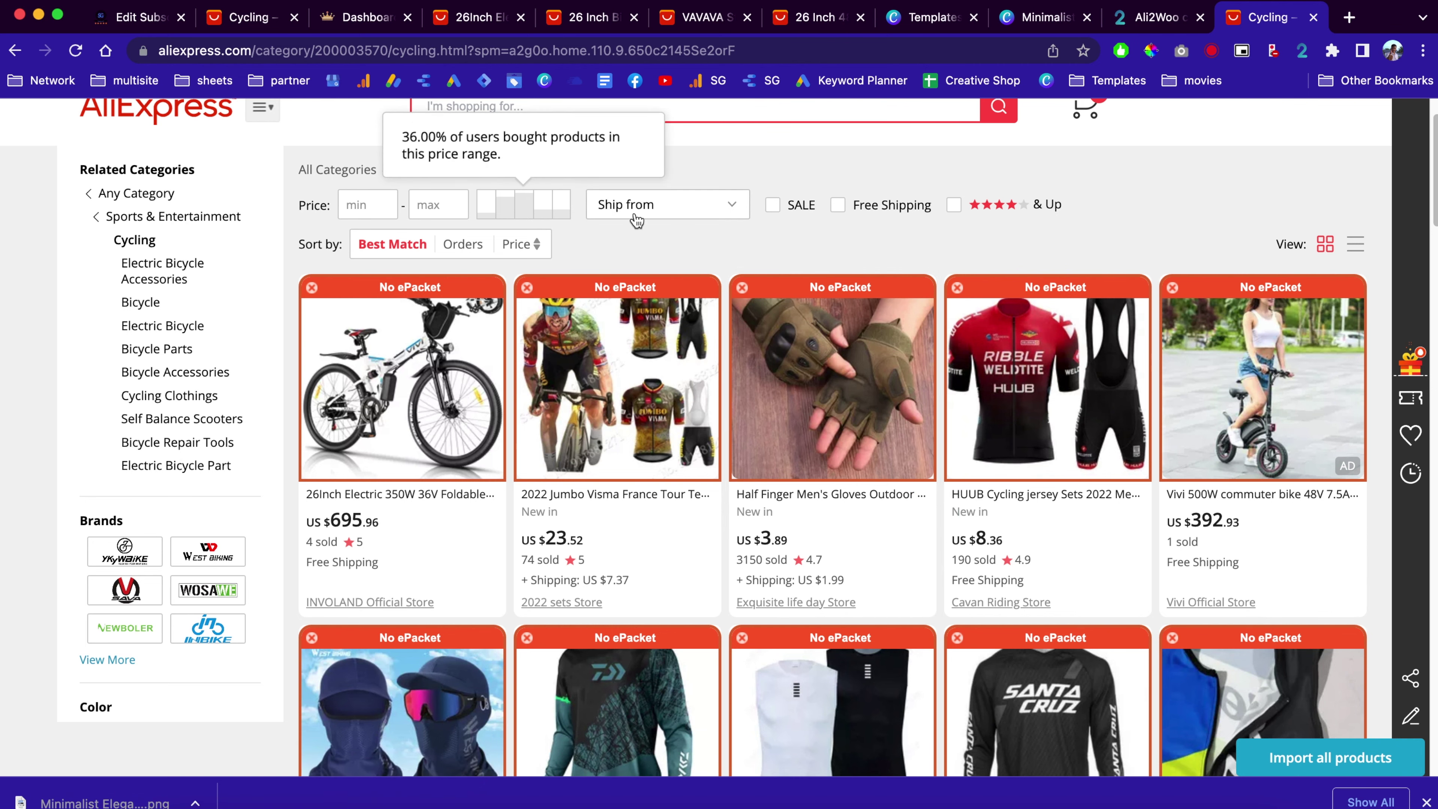
Filter the Cycling products to those shipping from the United States.
left_click(674, 218)
left_click(684, 240)
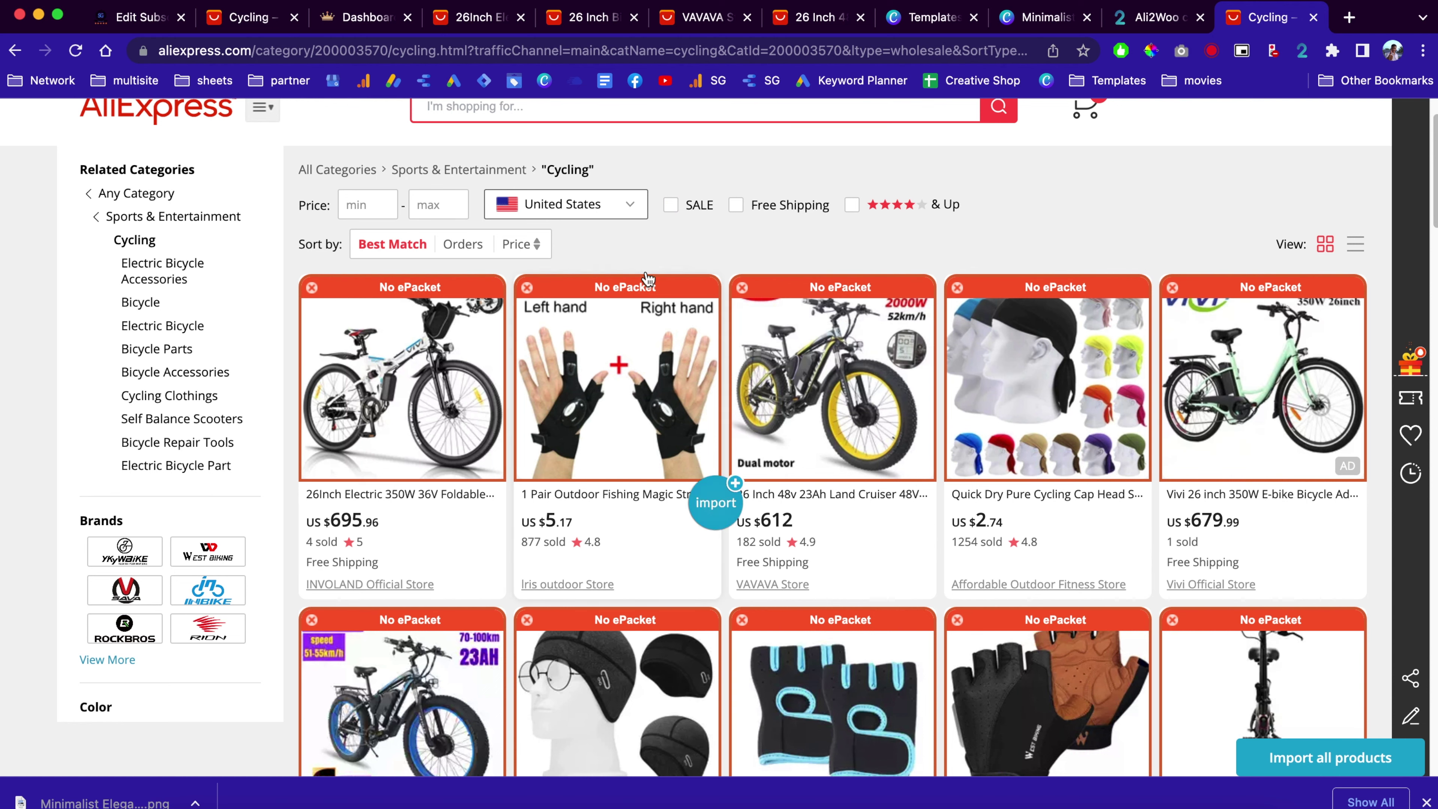
scroll(623, 301, "up", 2)
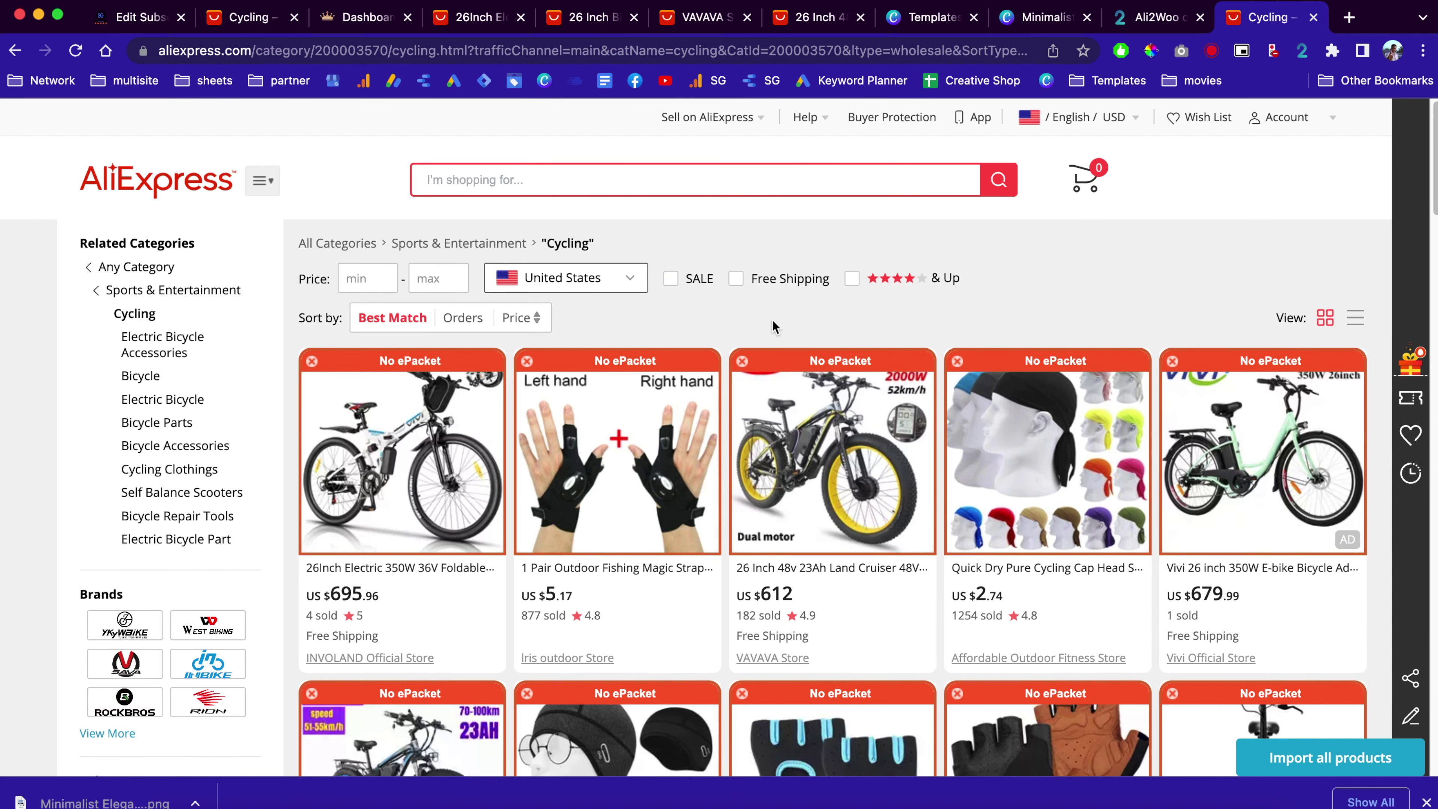
Import the second product in the first row of the Cycling listing and open the Ali2Woo import list.
scroll(821, 397, "down", 2)
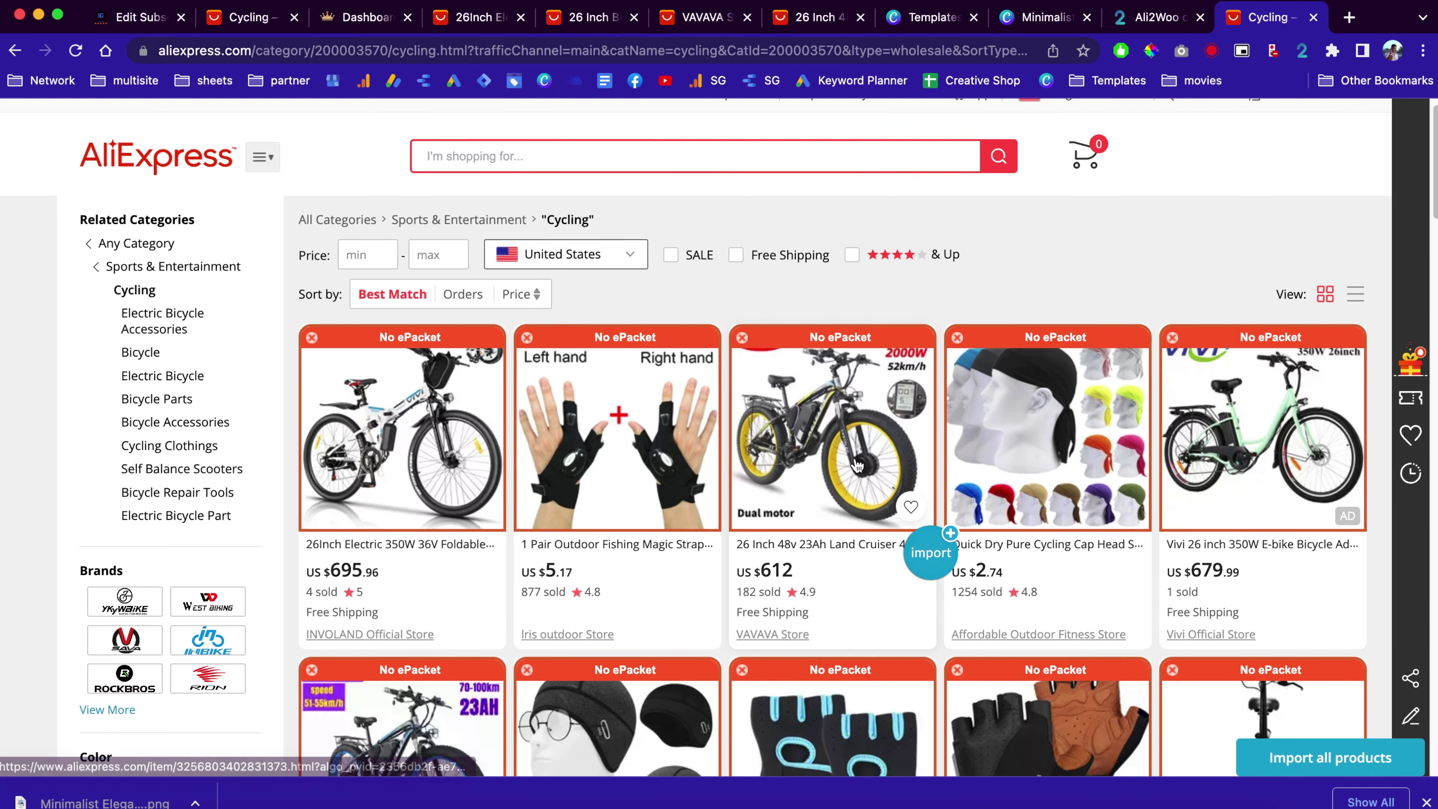
scroll(838, 453, "down", 2)
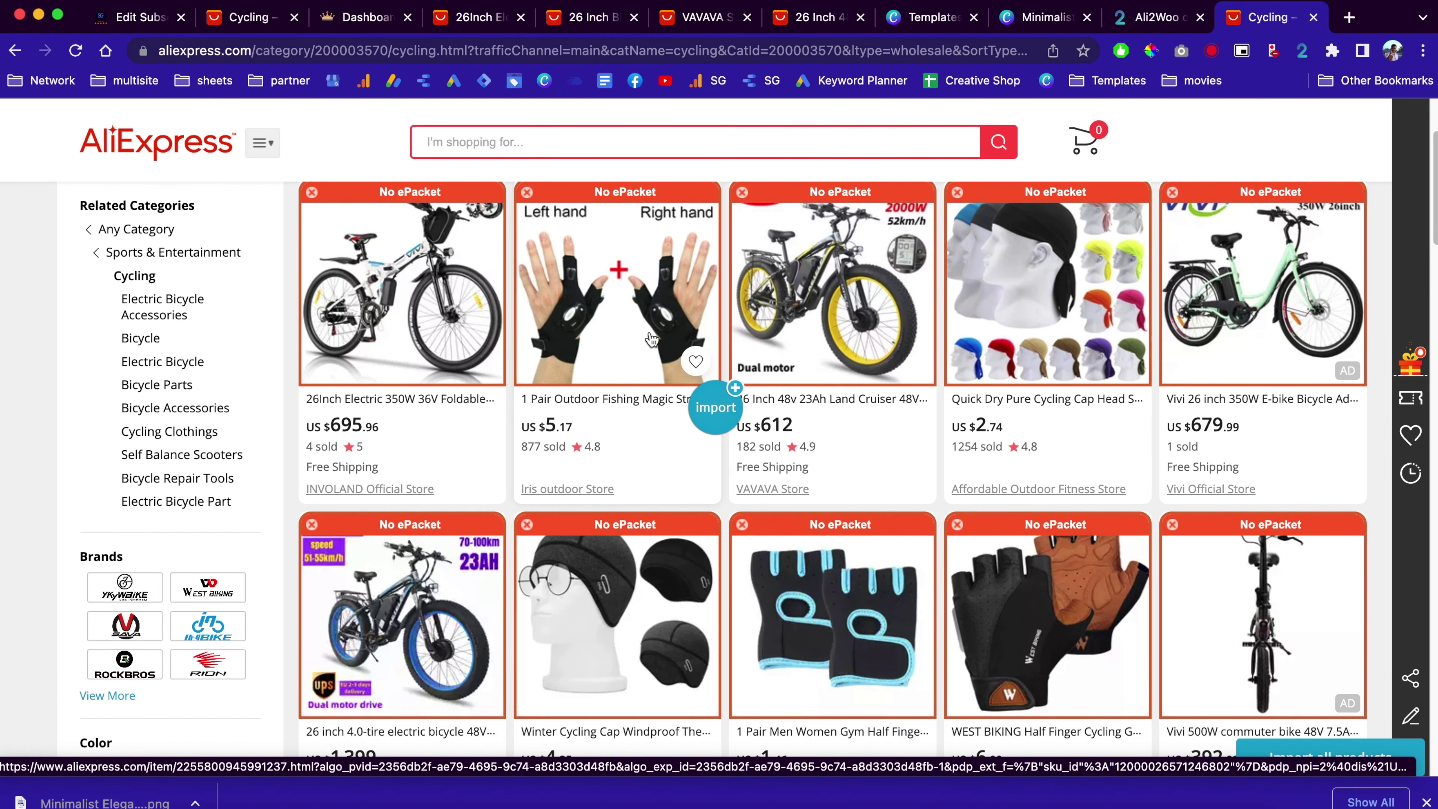
left_click(707, 419)
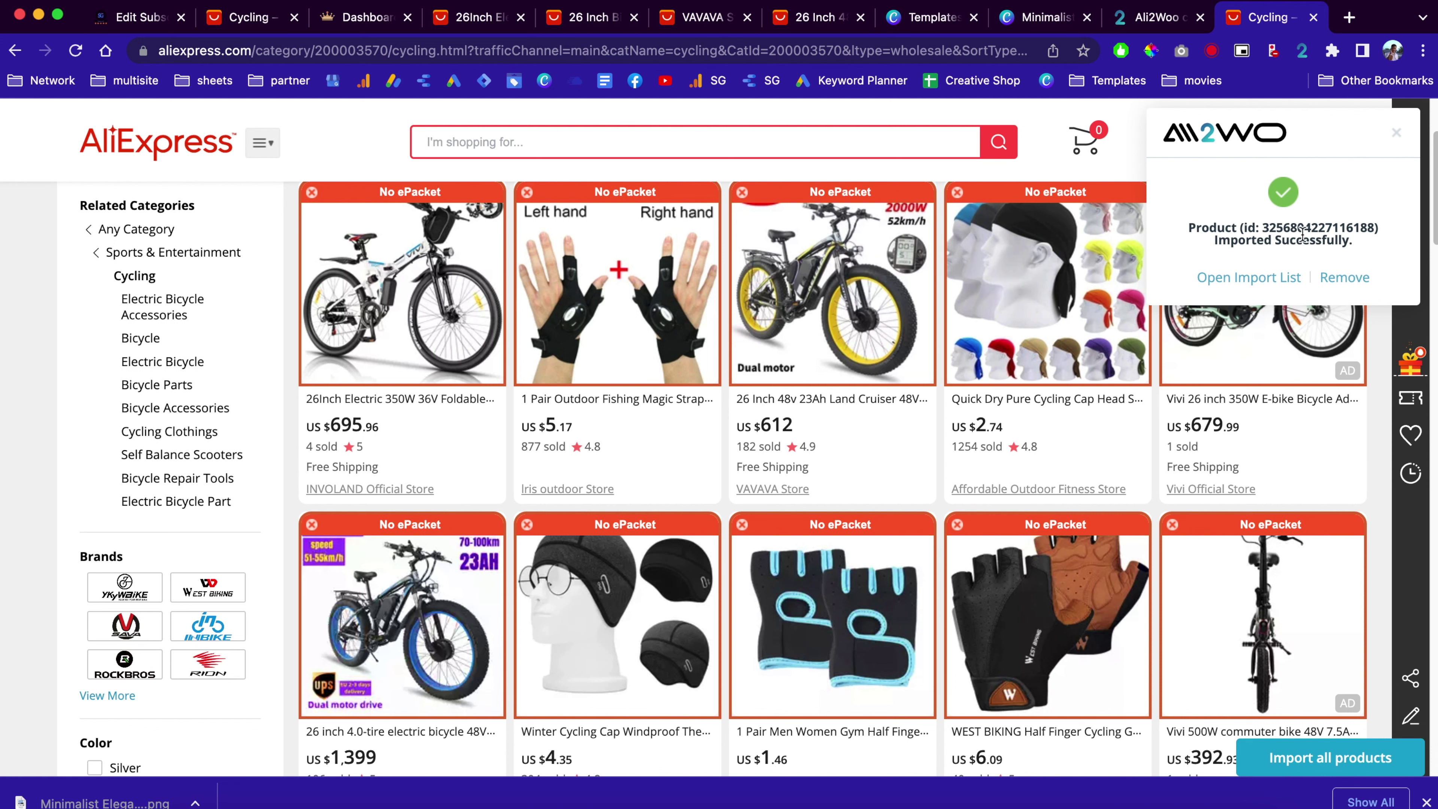
left_click(1247, 278)
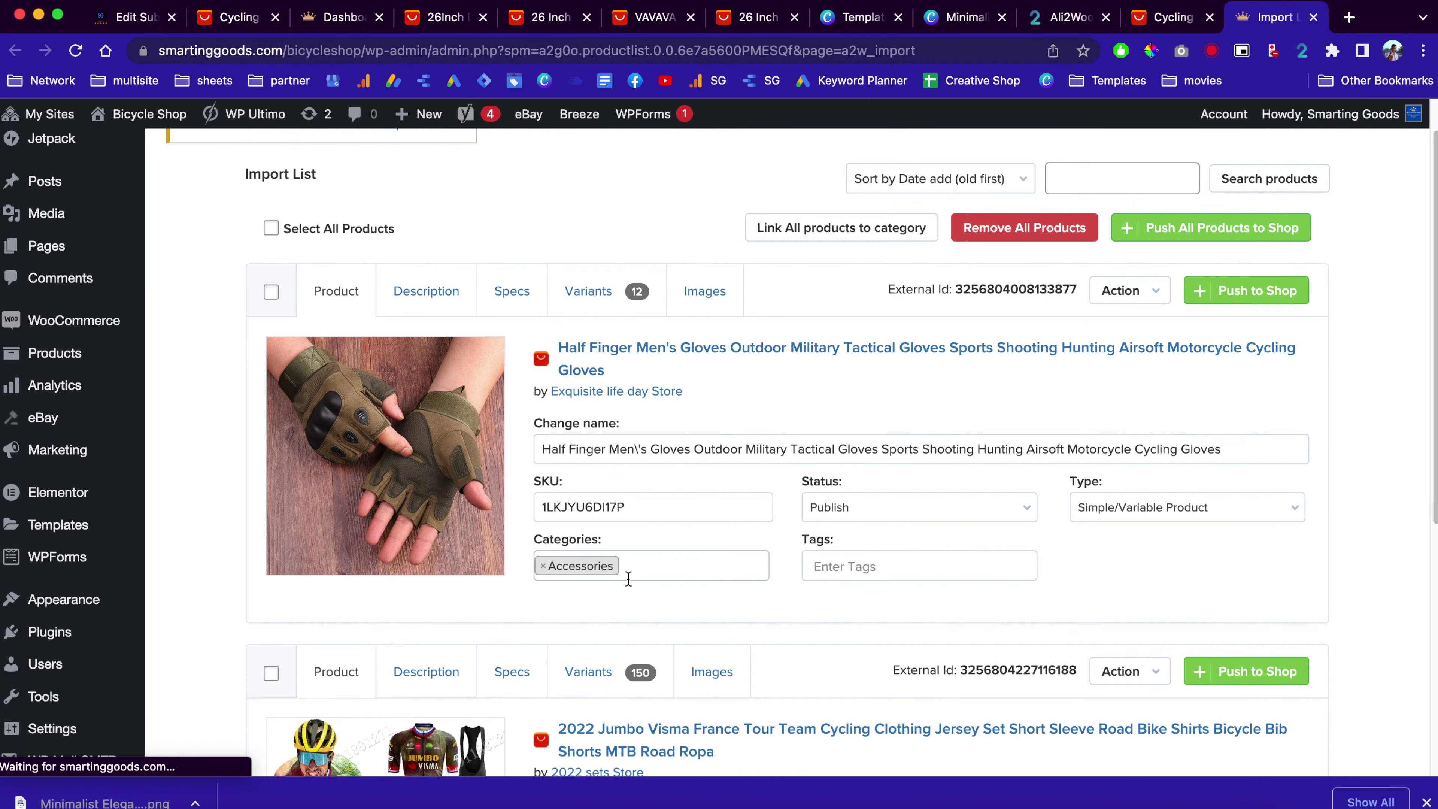
Check the category options of the Half Finger Men's Gloves product and view the store's Product categories page in a new tab.
left_click(657, 566)
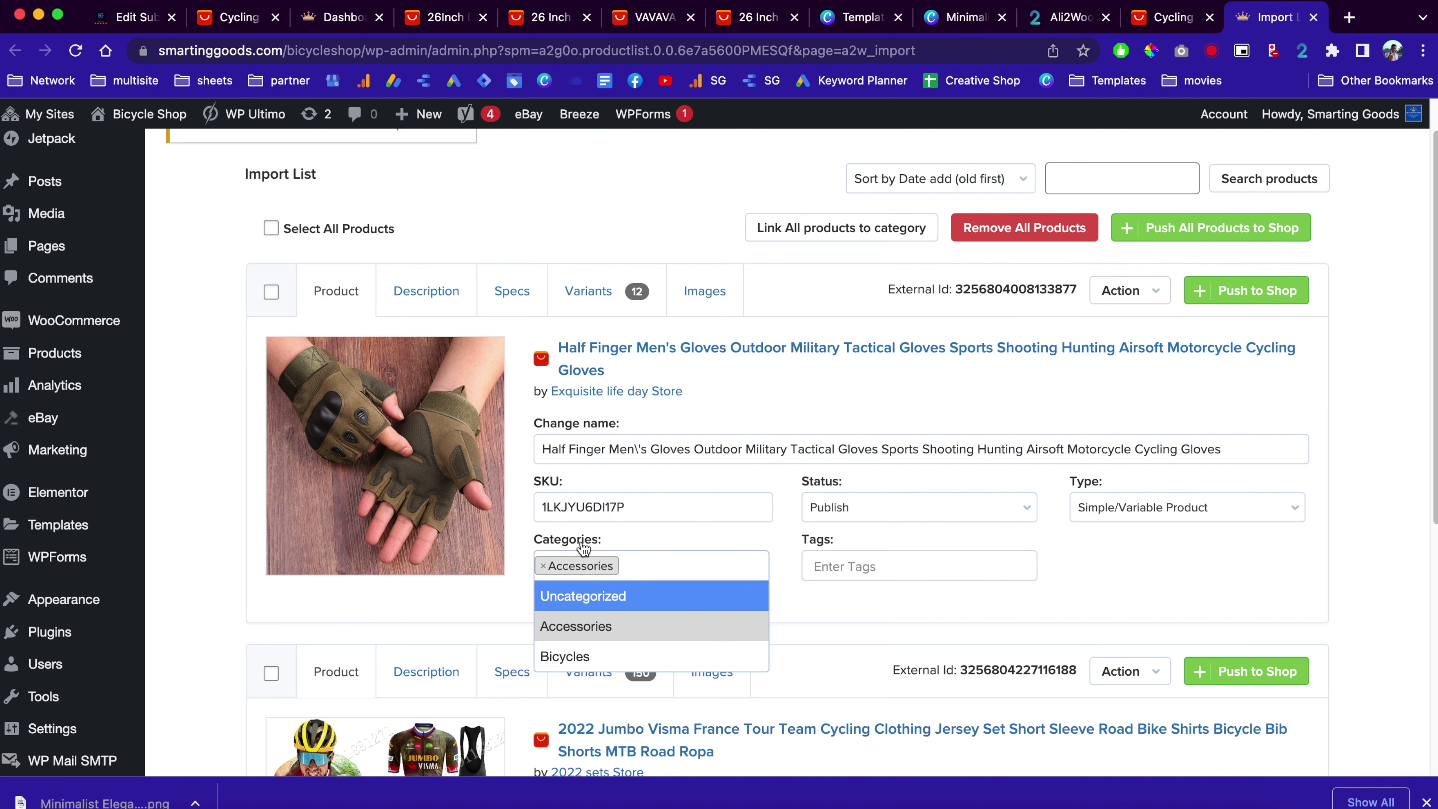
scroll(616, 429, "down", 2)
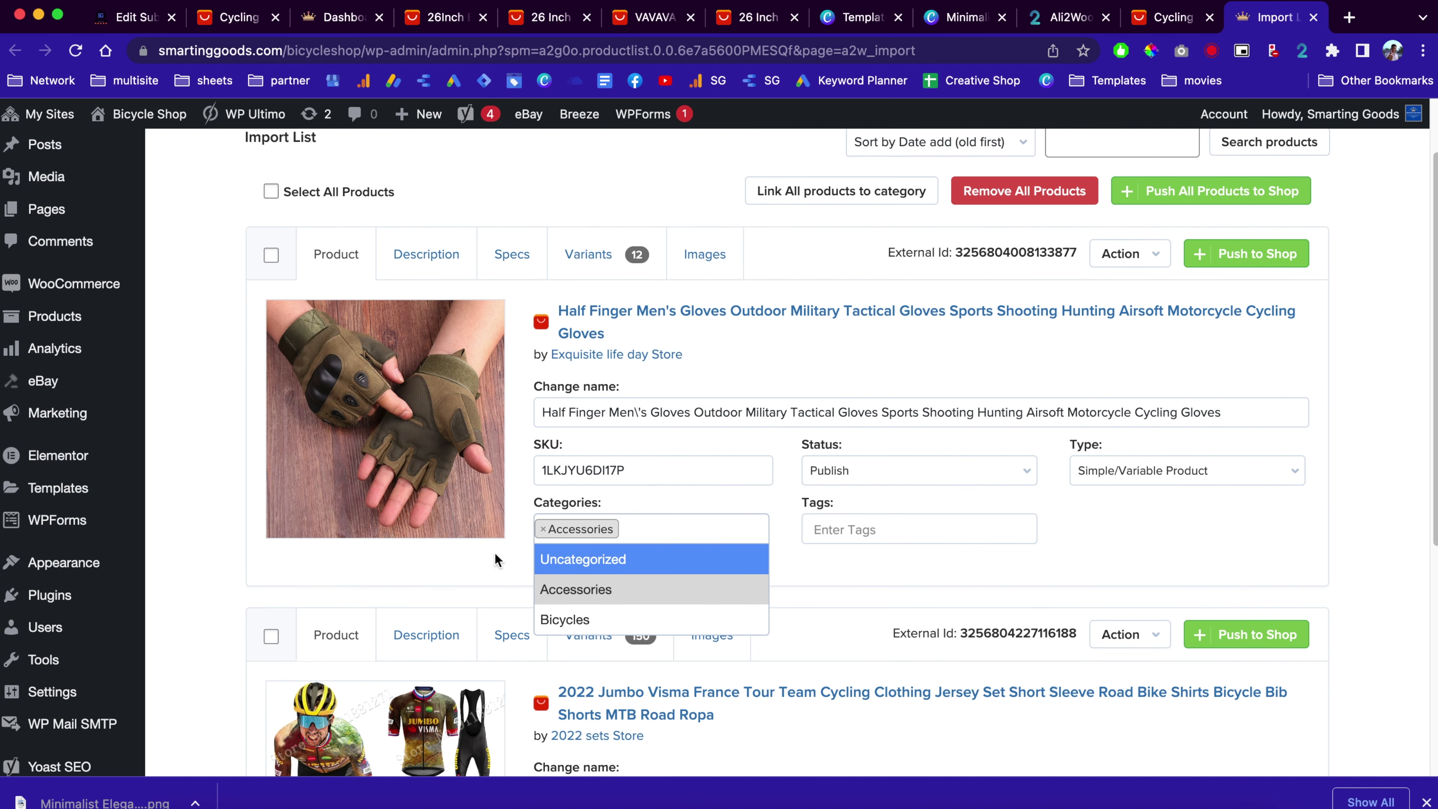
scroll(589, 553, "up", 3)
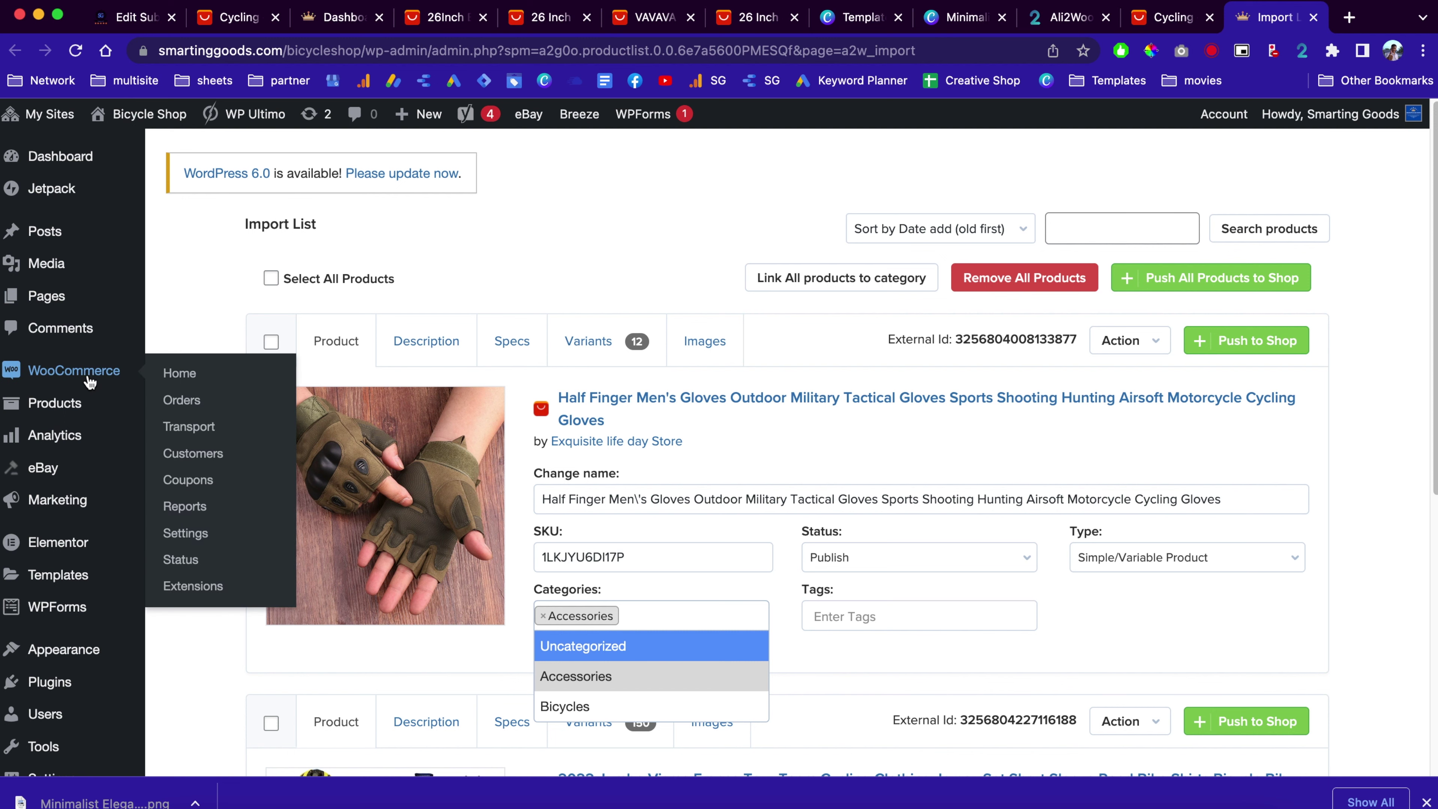
mouse_move(70, 417)
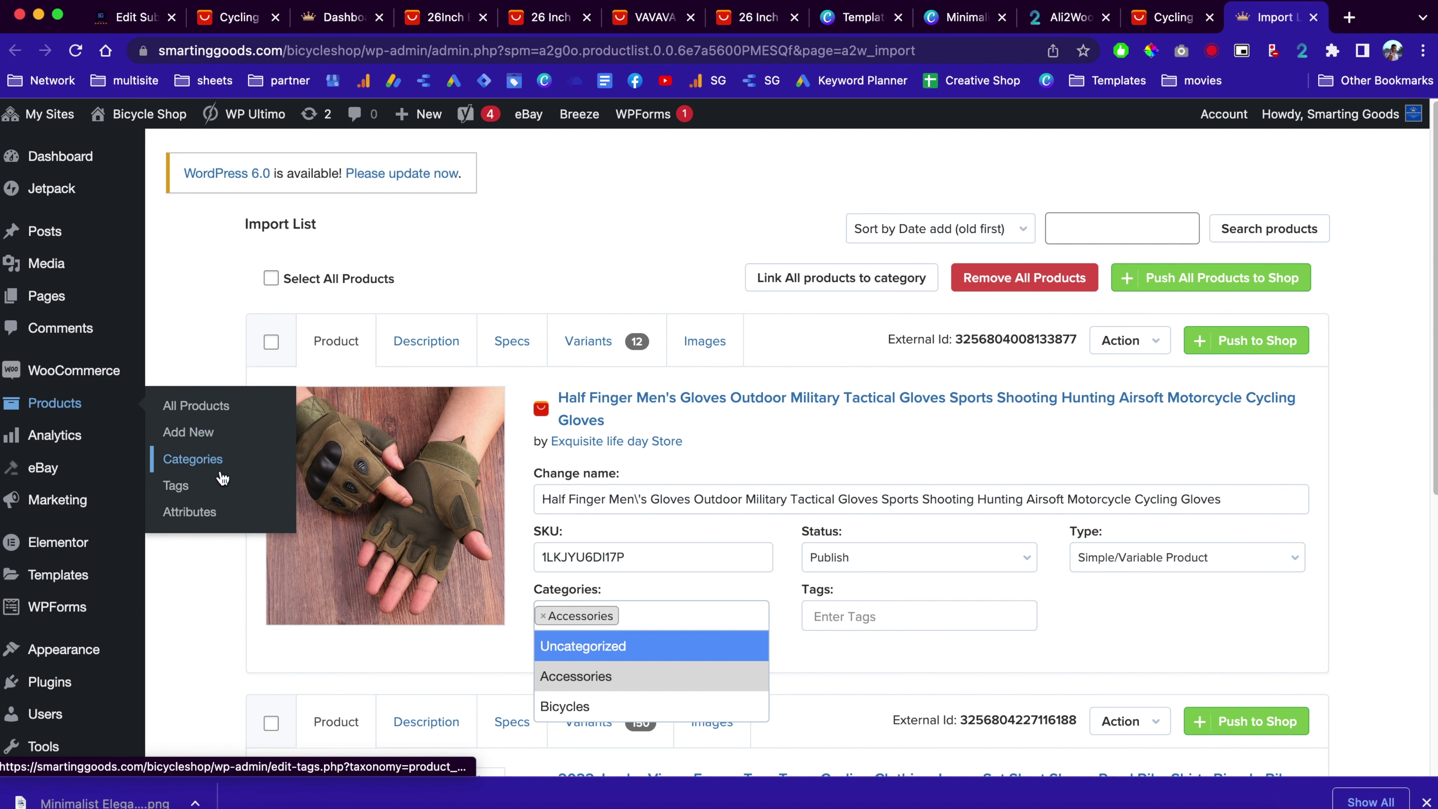
right_click(197, 461)
left_click(218, 466)
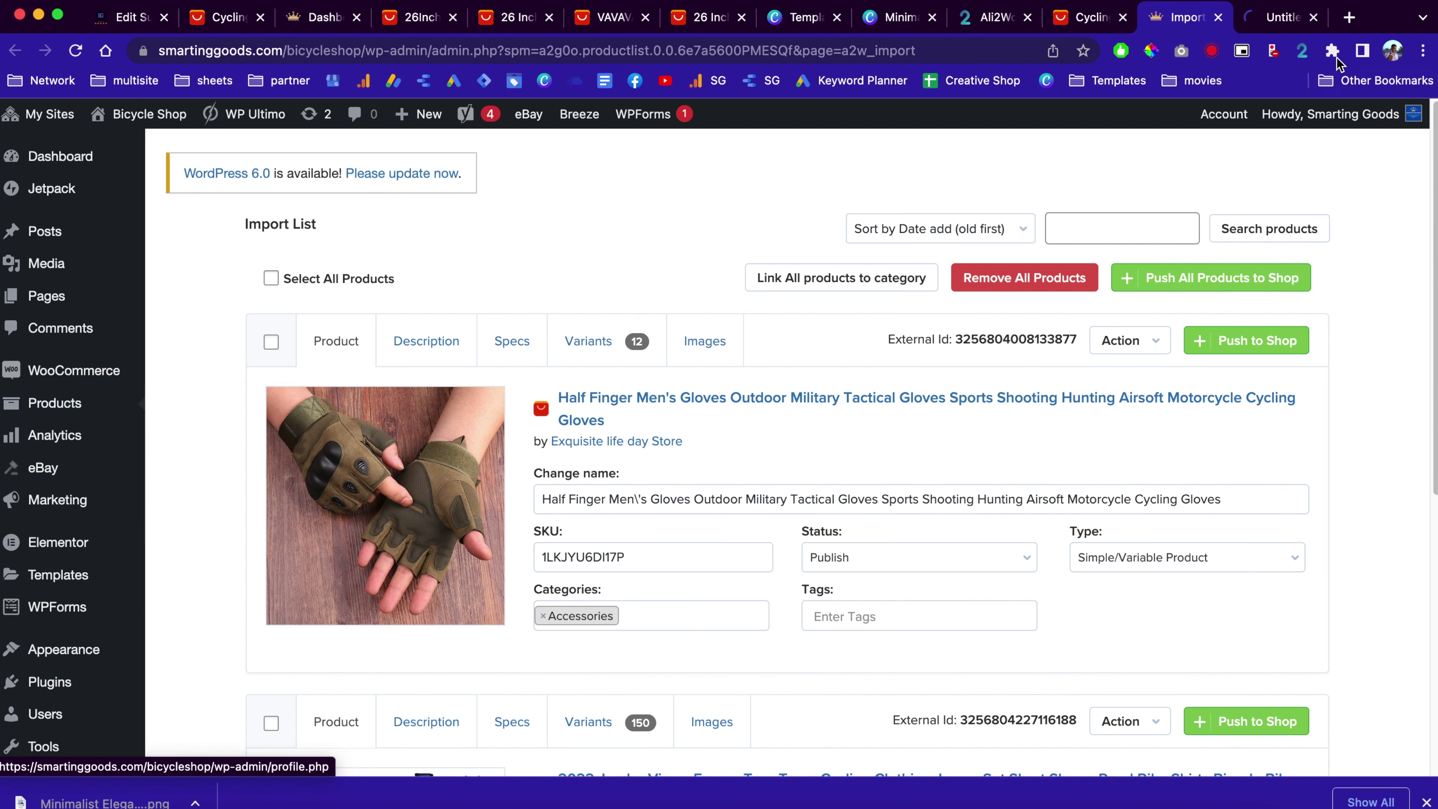
left_click(1287, 25)
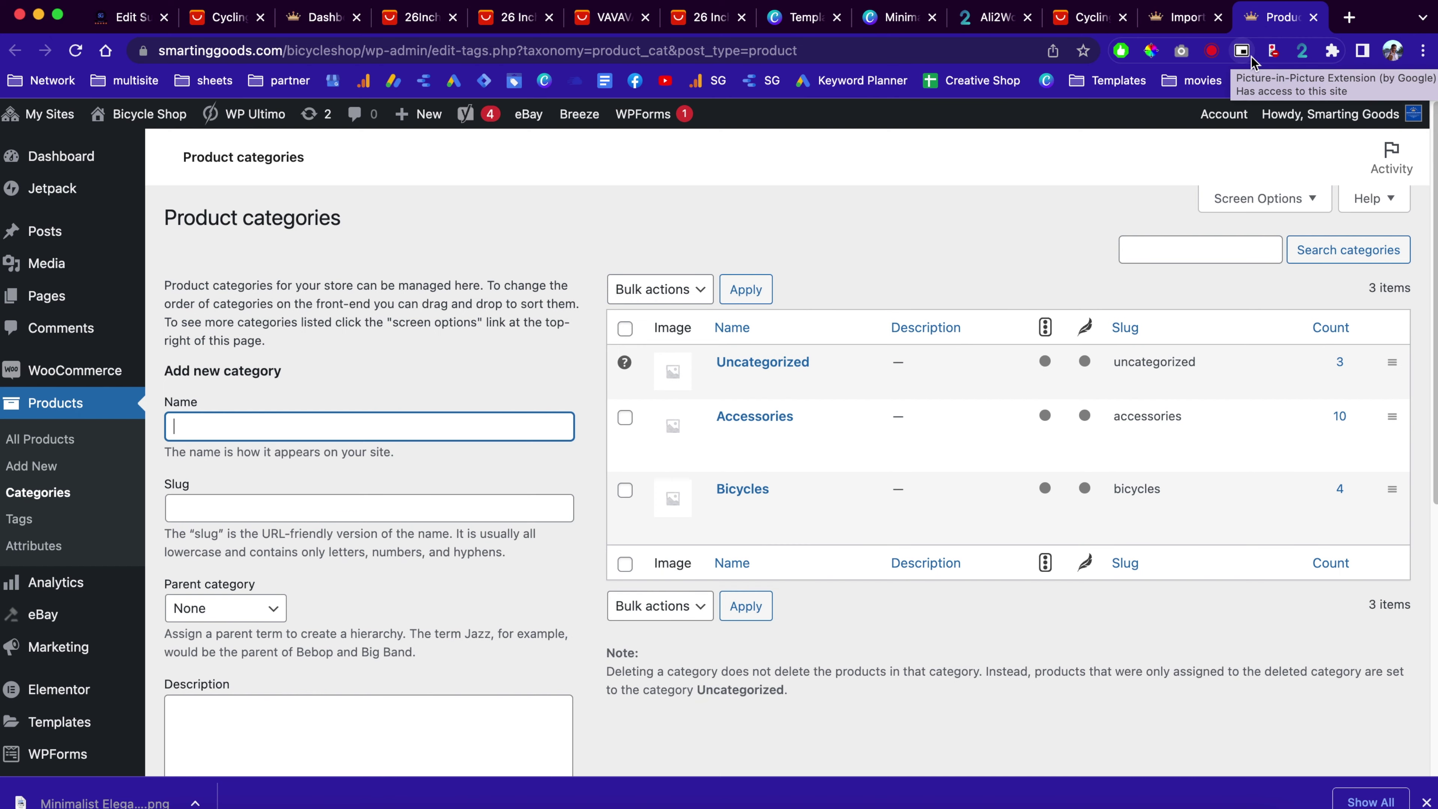
Back in the import list, shorten the gloves' product name so that it ends at "Tactical Gloves Sports", and open its tag choices.
left_click(1186, 20)
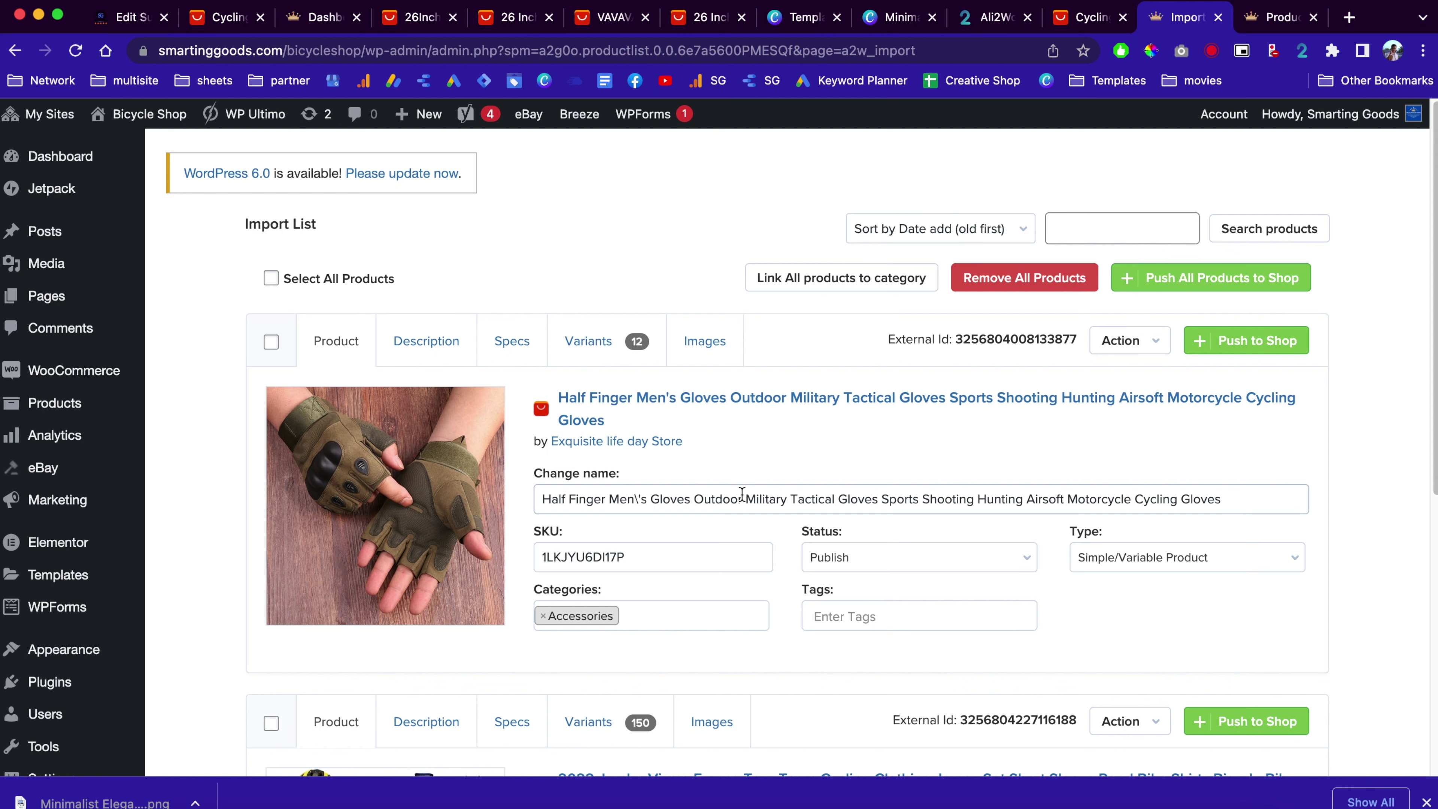
left_click_drag(923, 501, 1260, 494)
key("BackSpace")
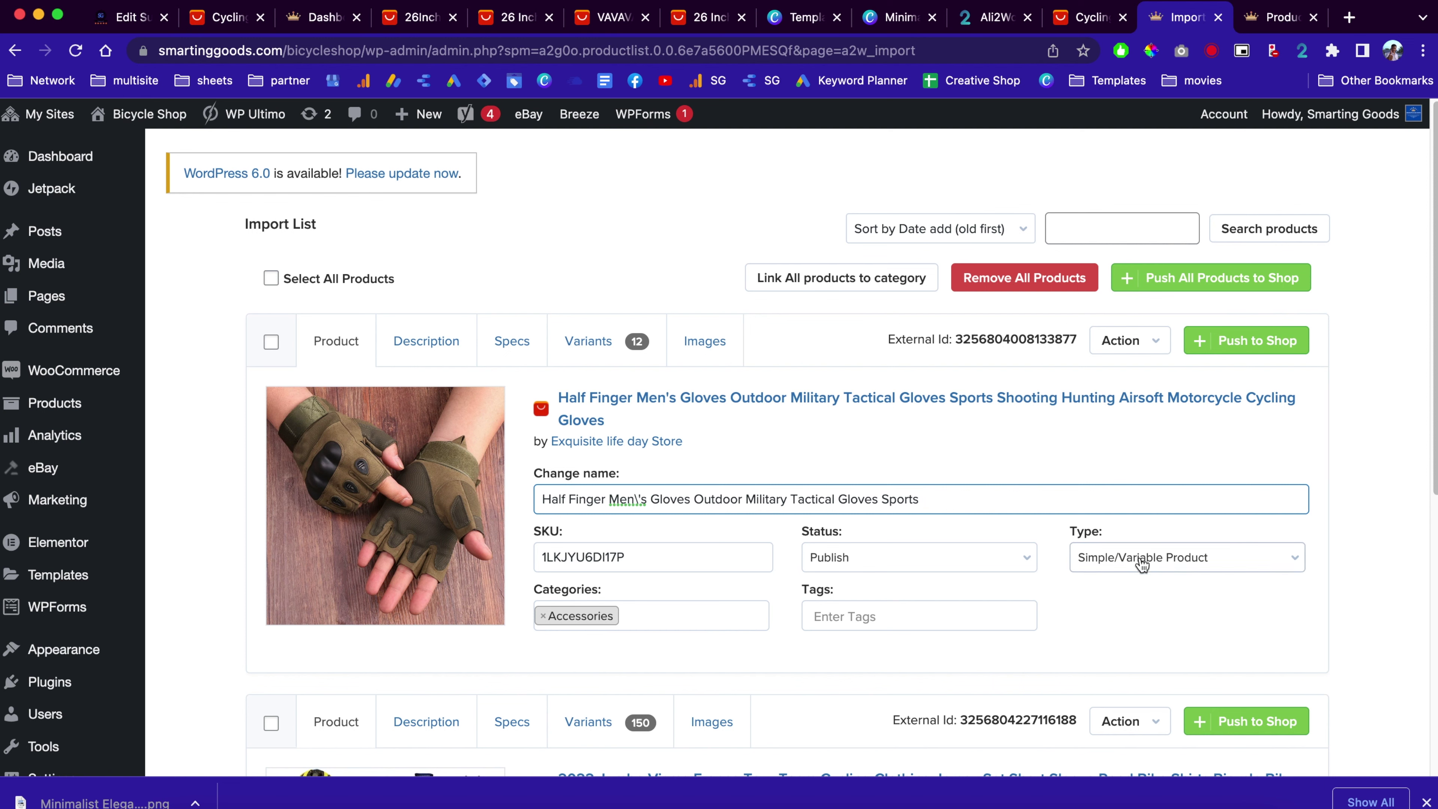
left_click(898, 619)
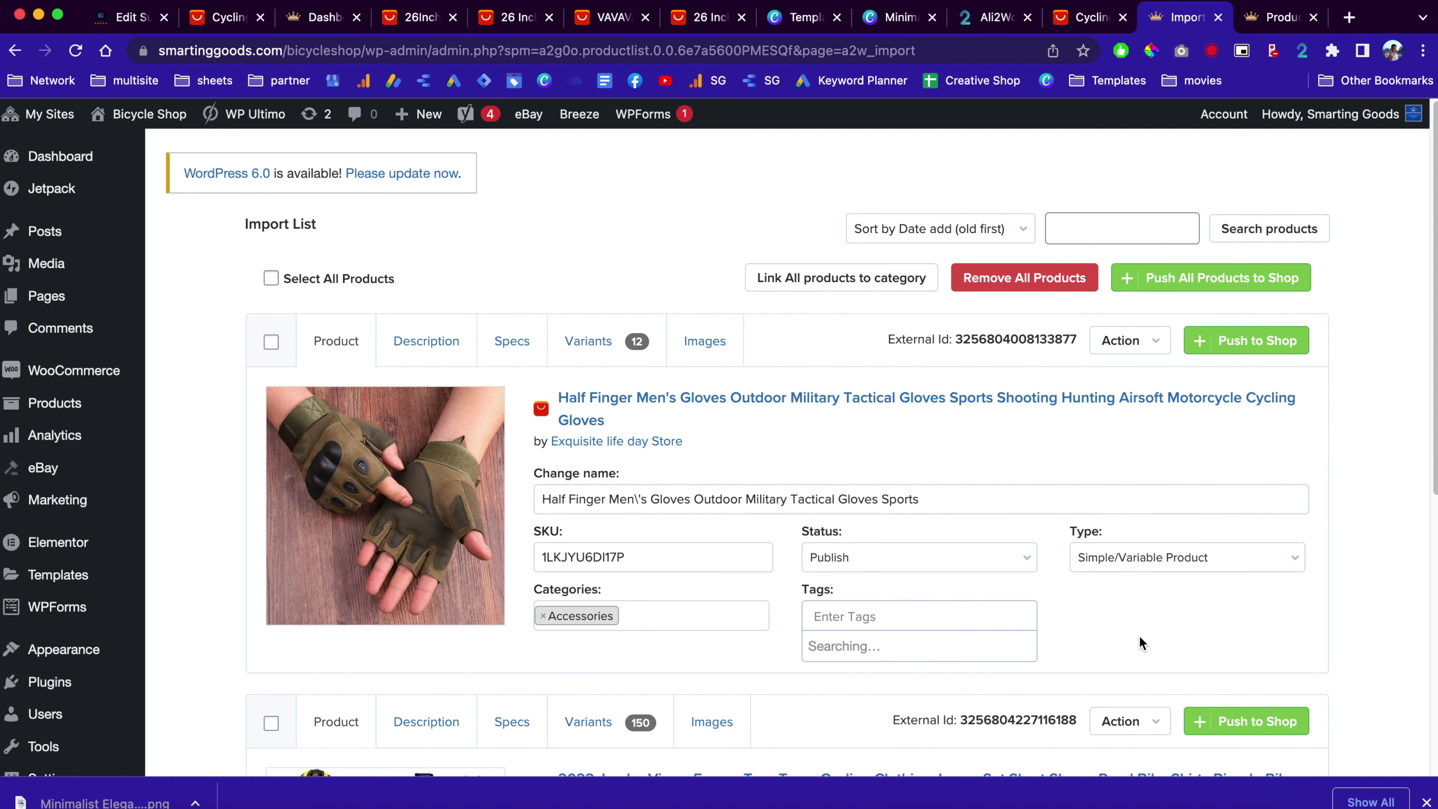
Examine the gloves' imported description, looking through its product details, sizes and images.
left_click(449, 343)
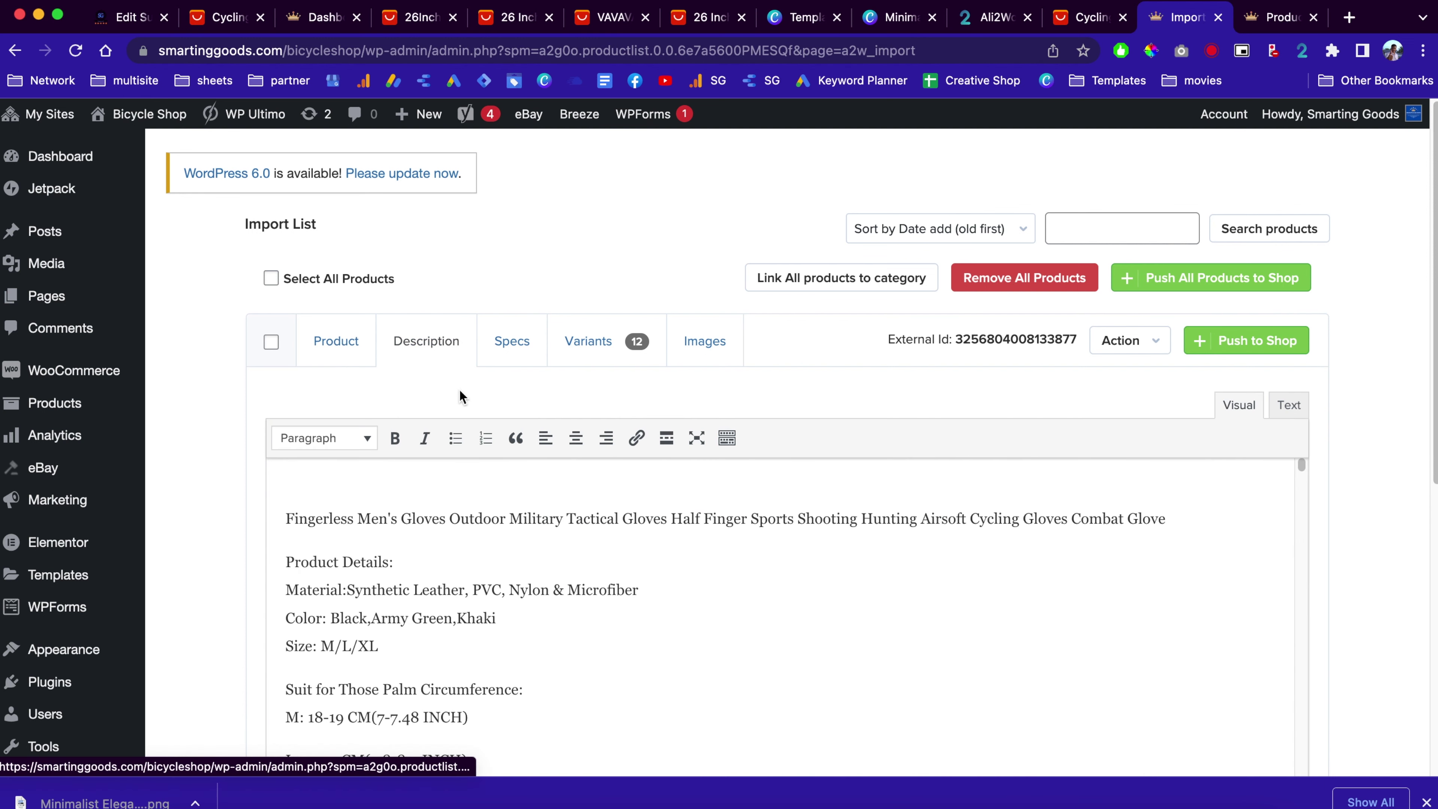
scroll(494, 558, "down", 1)
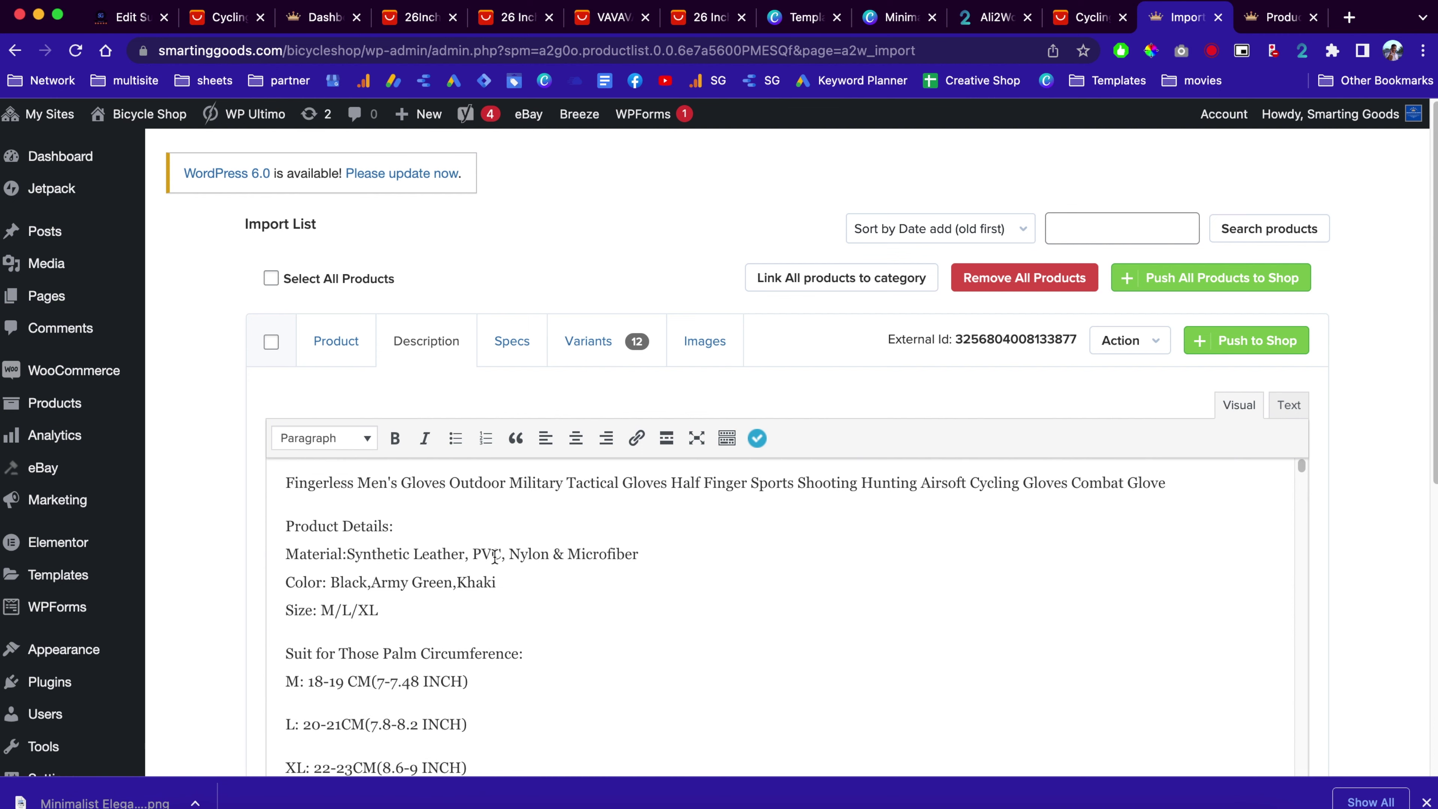
left_click_drag(287, 482, 711, 651)
scroll(628, 618, "down", 5)
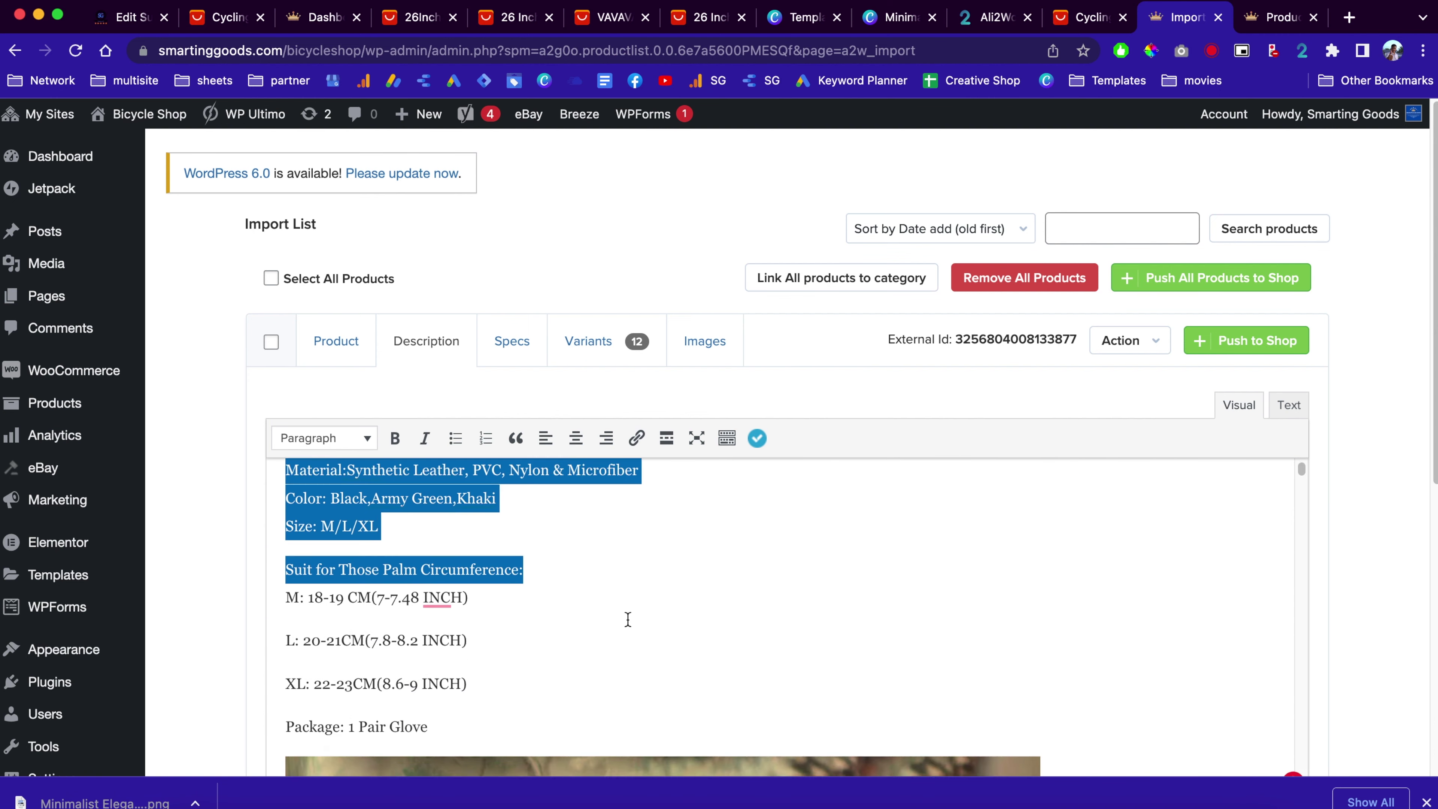
scroll(634, 553, "down", 6)
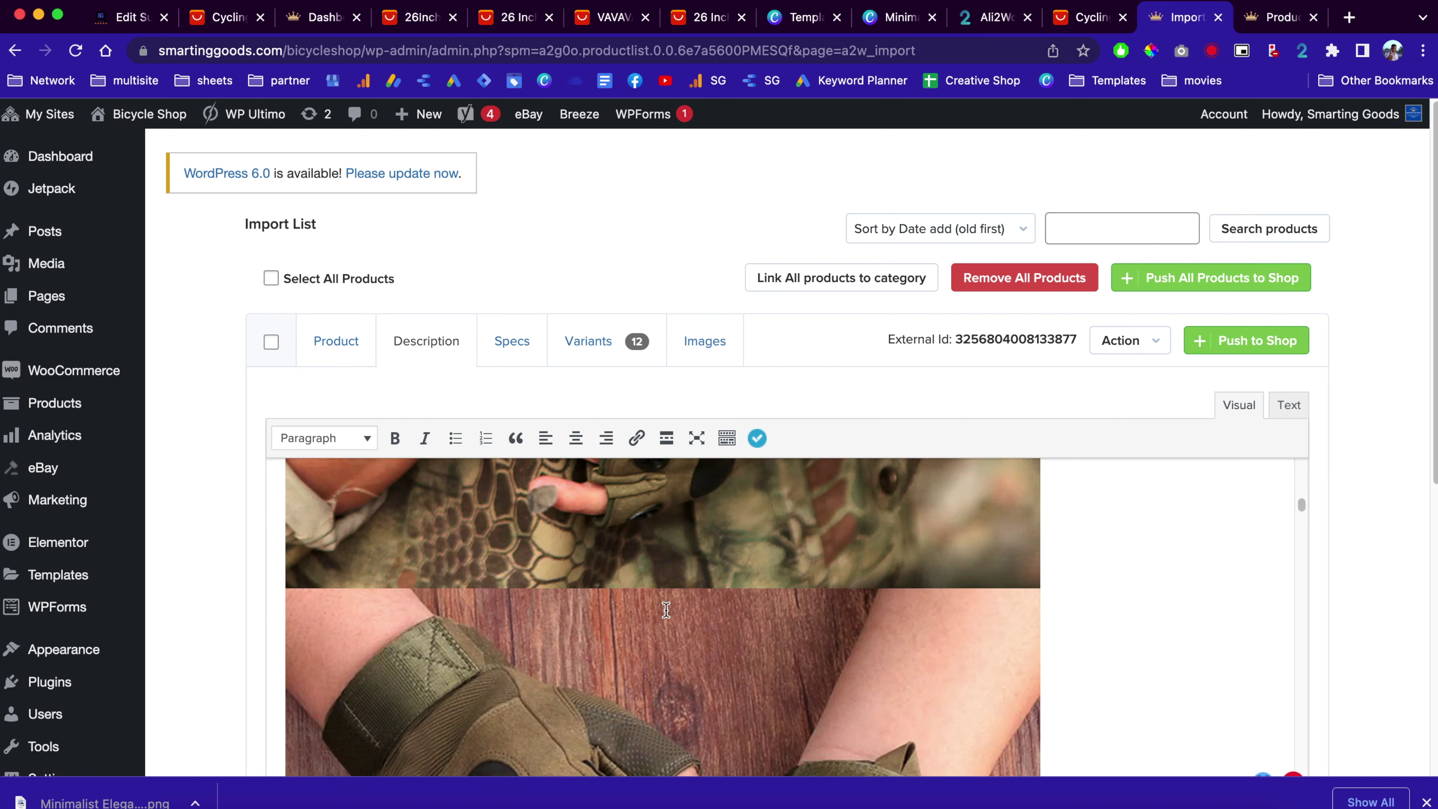
scroll(771, 346, "down", 8)
scroll(753, 385, "up", 12)
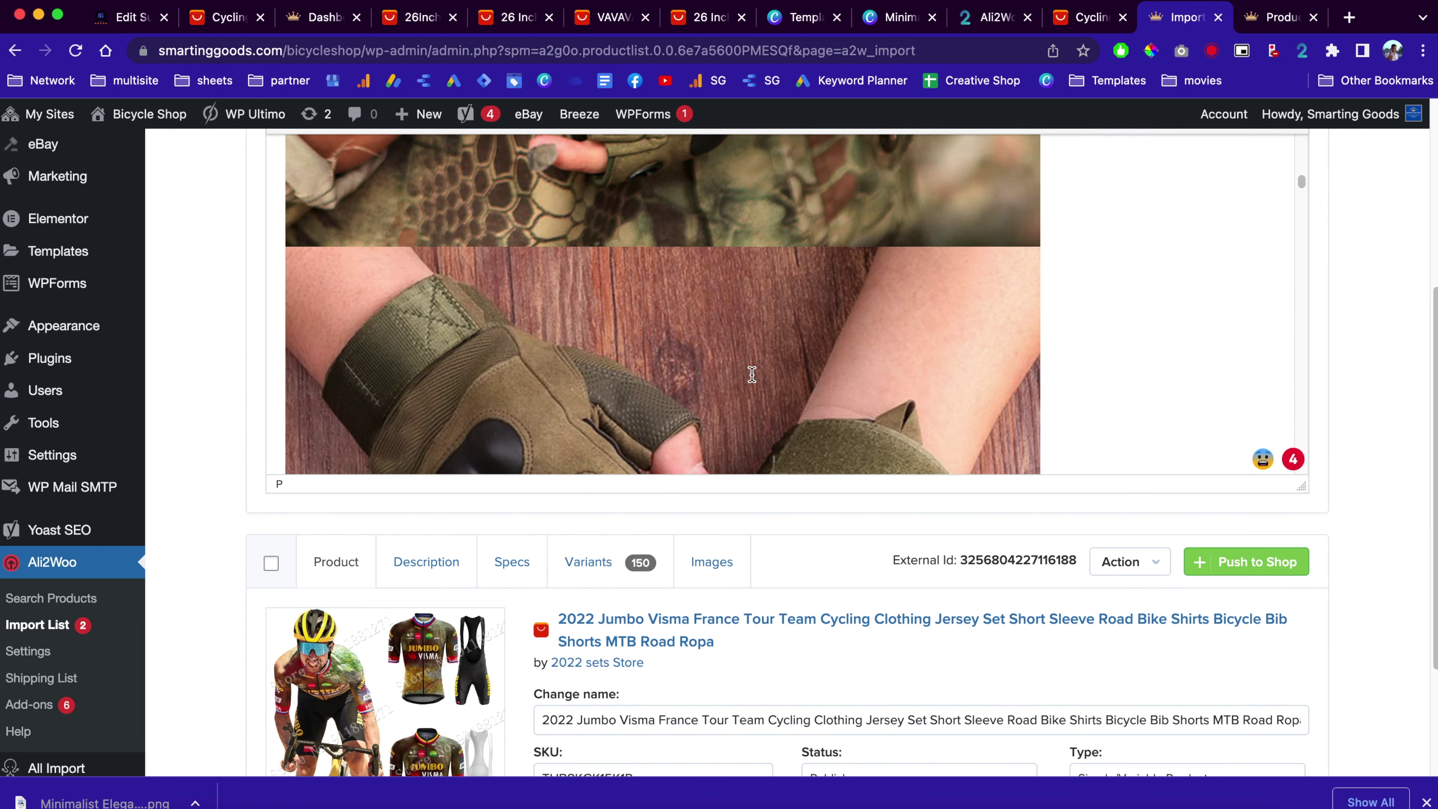
scroll(763, 523, "down", 1)
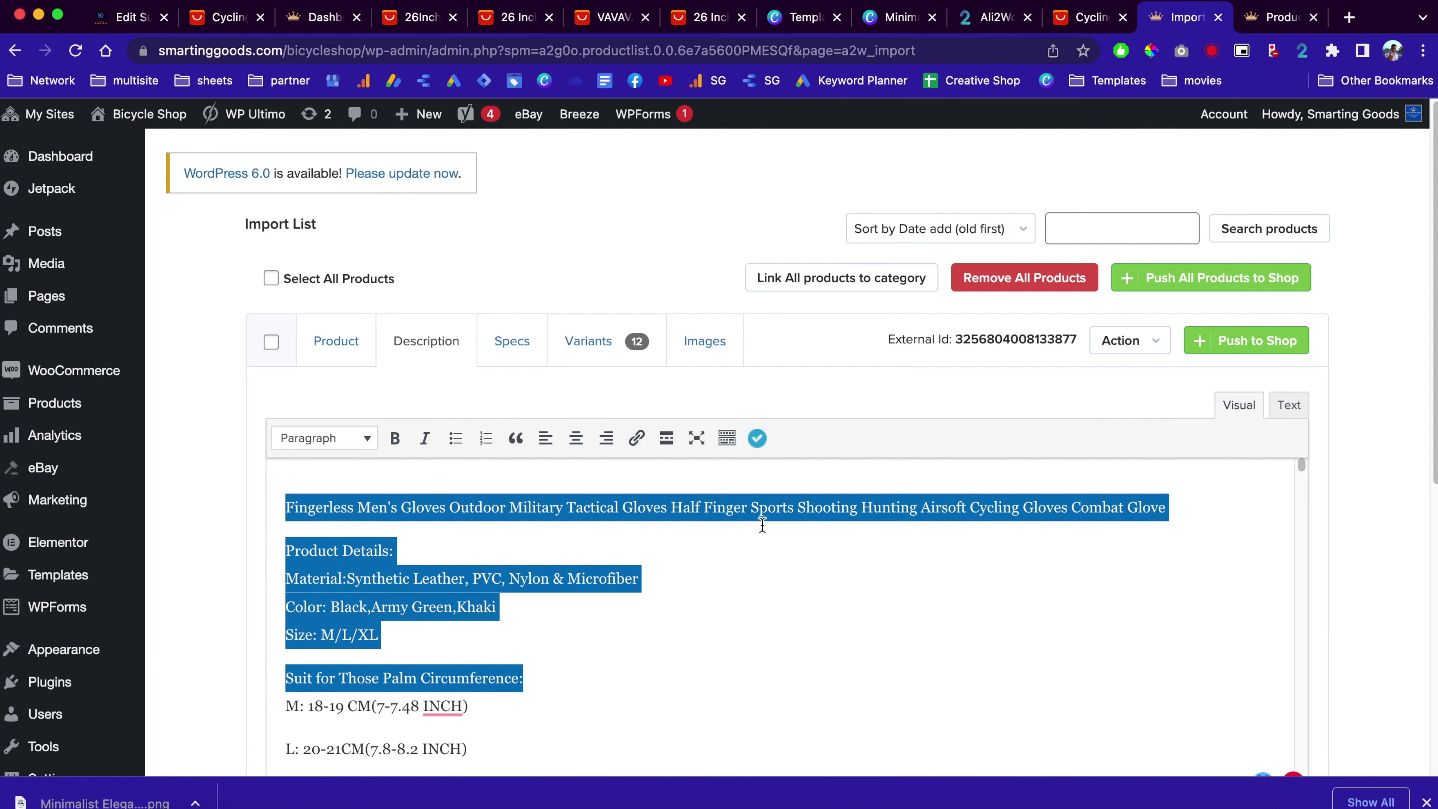
scroll(745, 597, "down", 2)
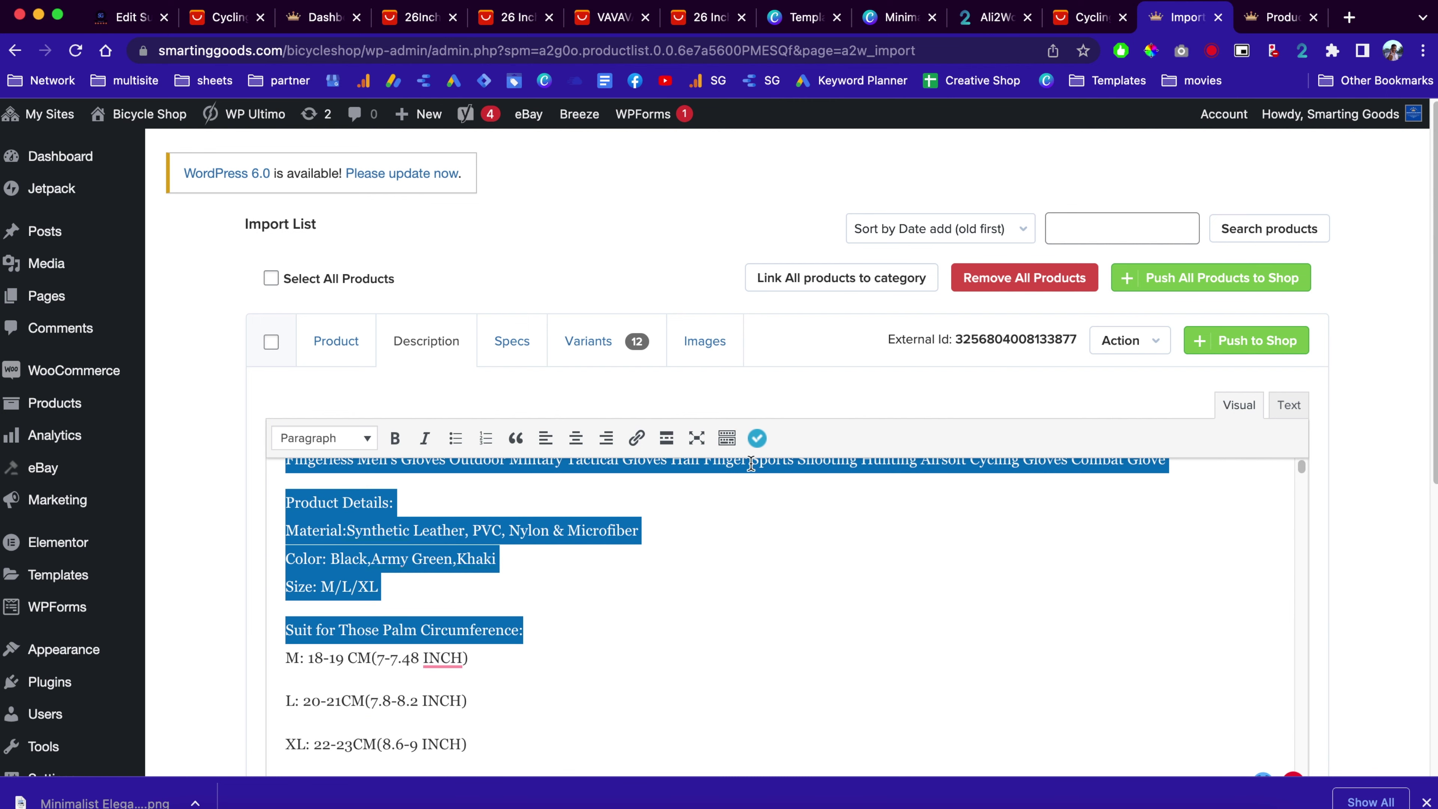
Examine the gloves' gallery, variation and description images, as well as their imported specs.
left_click(705, 341)
scroll(867, 352, "down", 1)
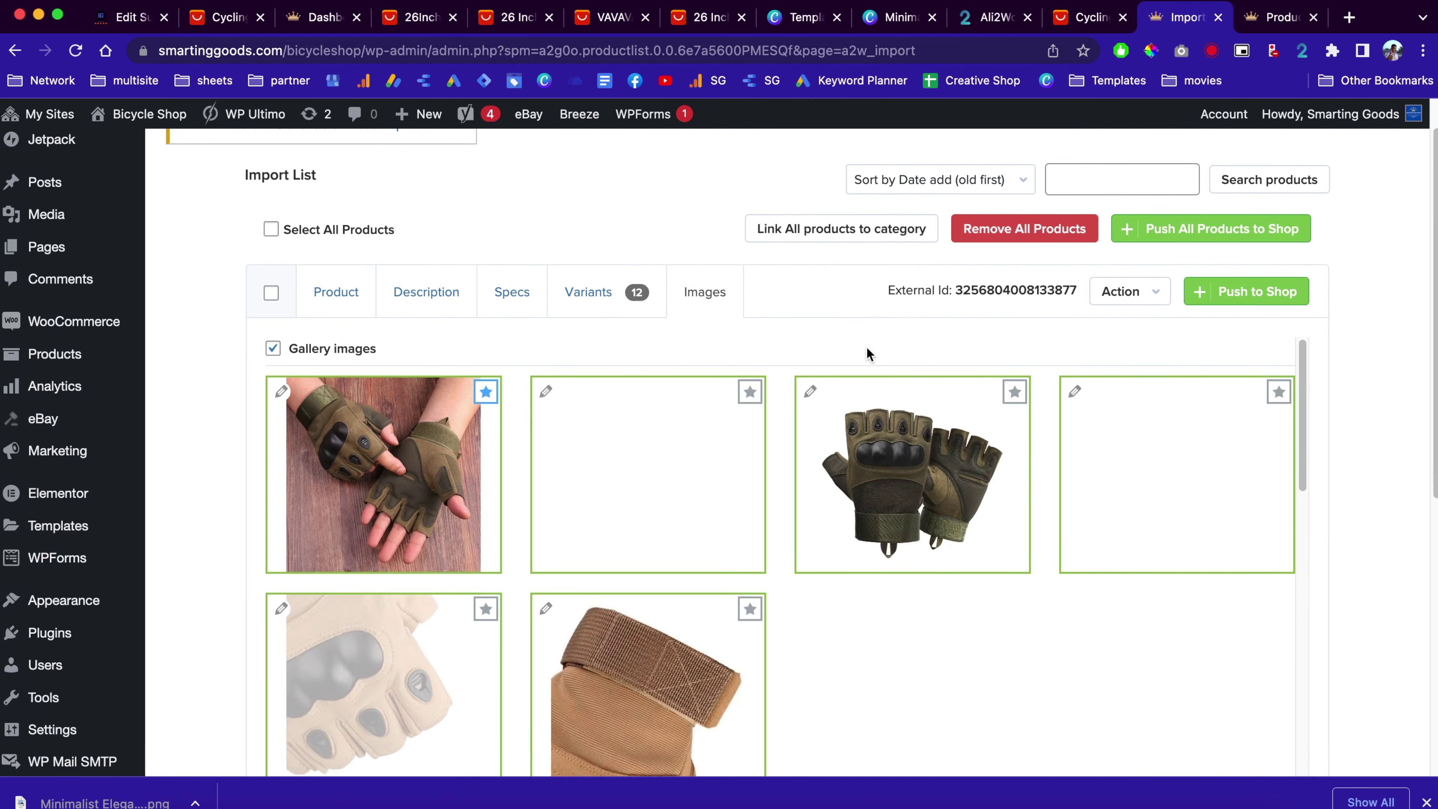
scroll(866, 354, "down", 6)
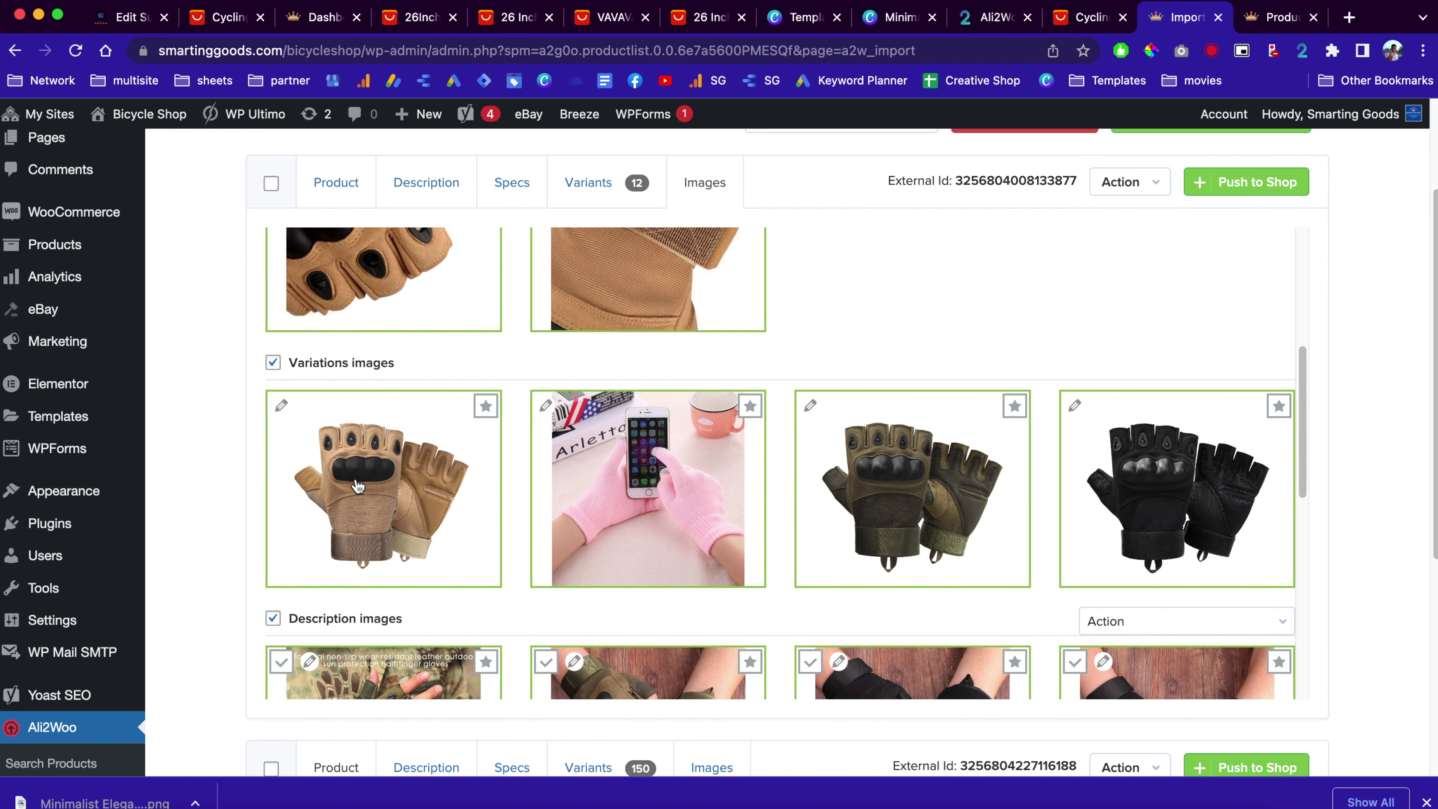
scroll(408, 496, "down", 1)
scroll(278, 584, "down", 2)
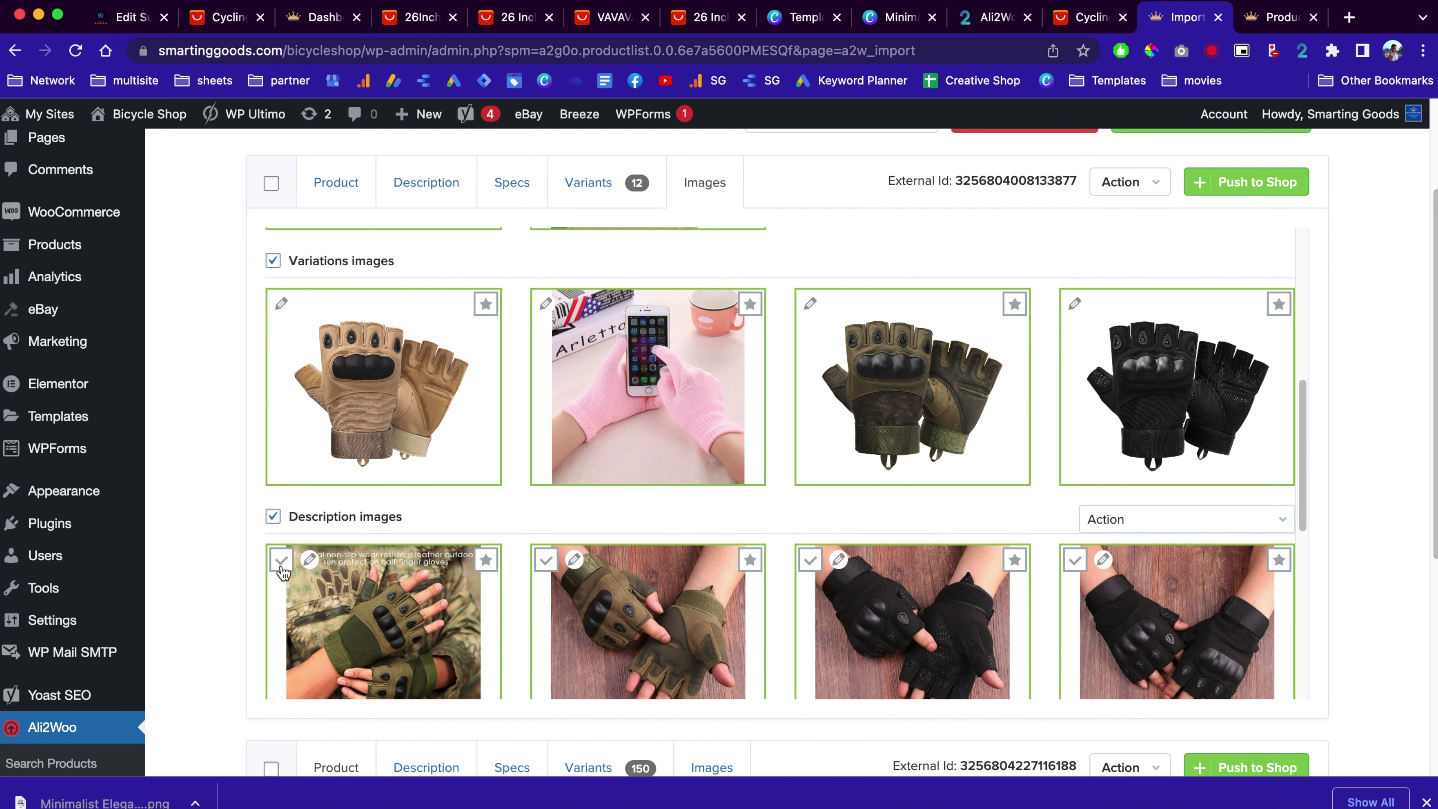
scroll(295, 544, "down", 2)
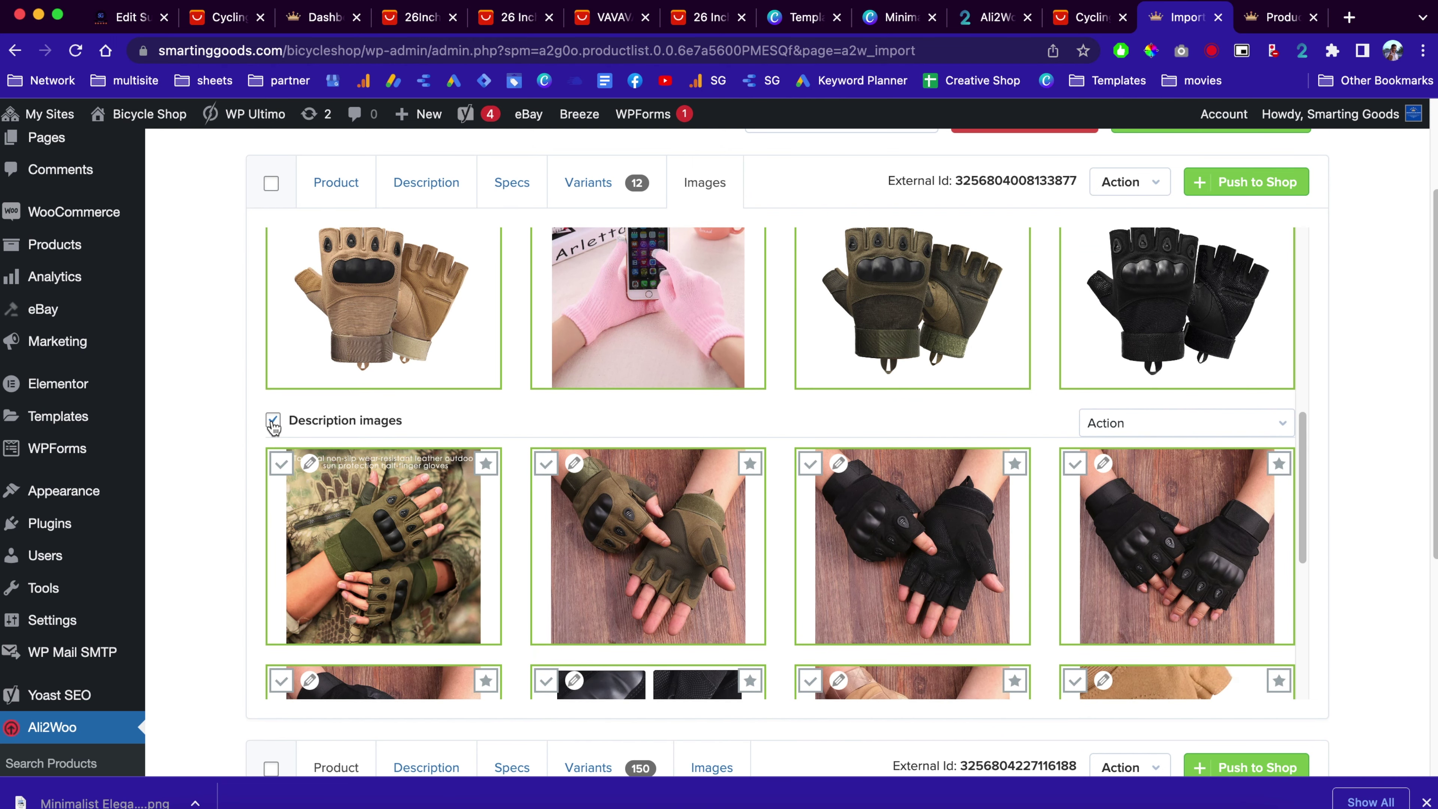
left_click(426, 182)
left_click(510, 184)
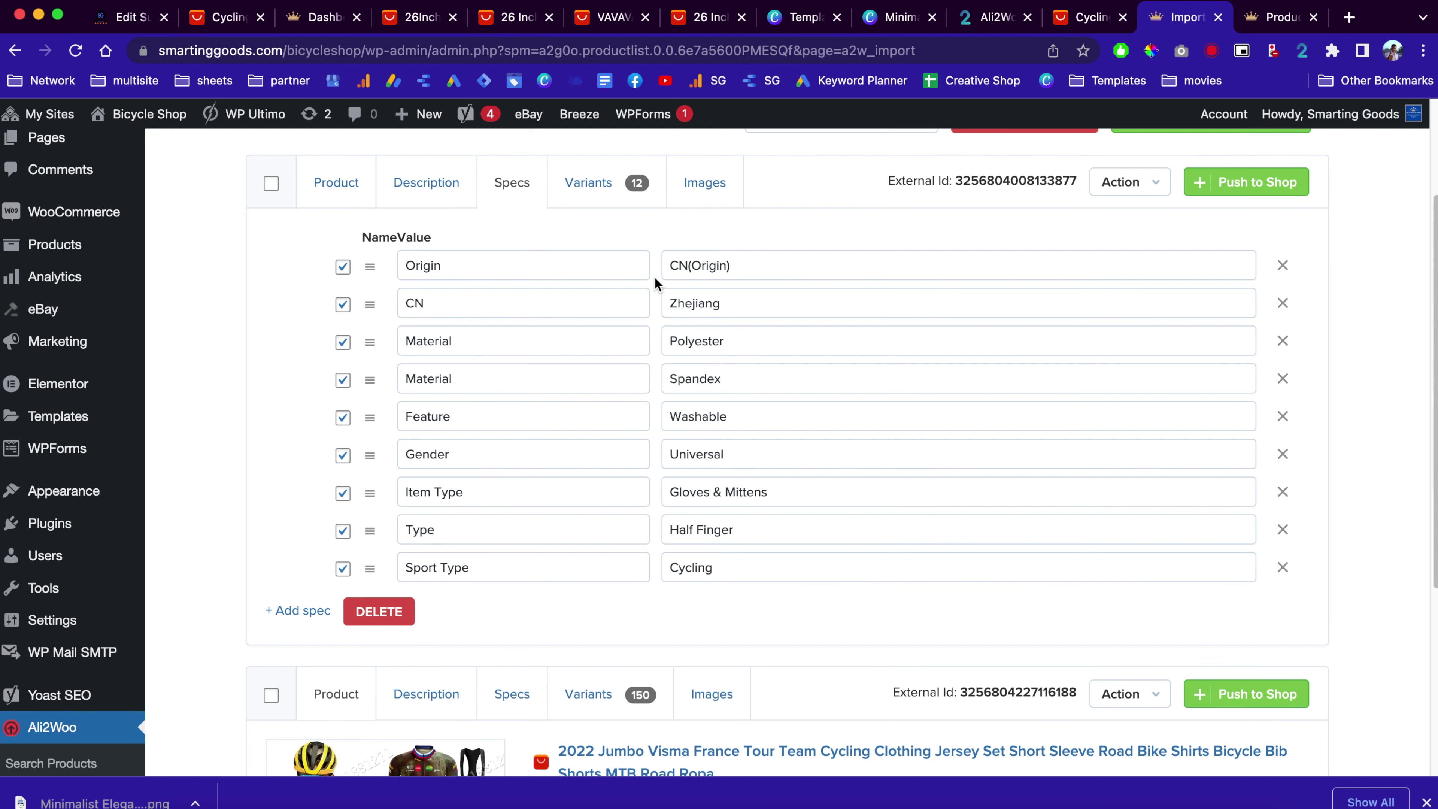
In the gloves' variants, check the first variant's shipping cost and set the regular price of all variants to 20.
left_click(587, 185)
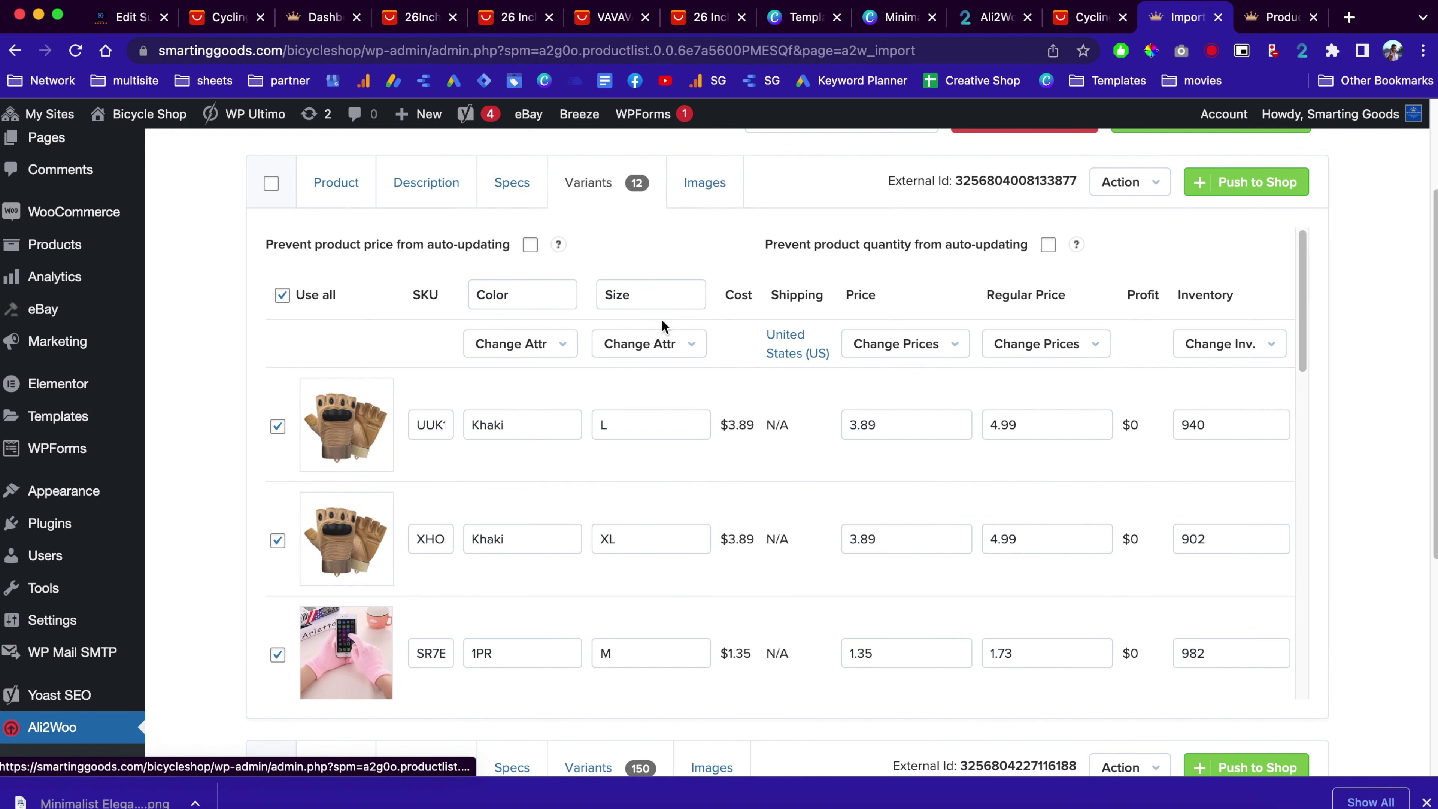
double_click(781, 425)
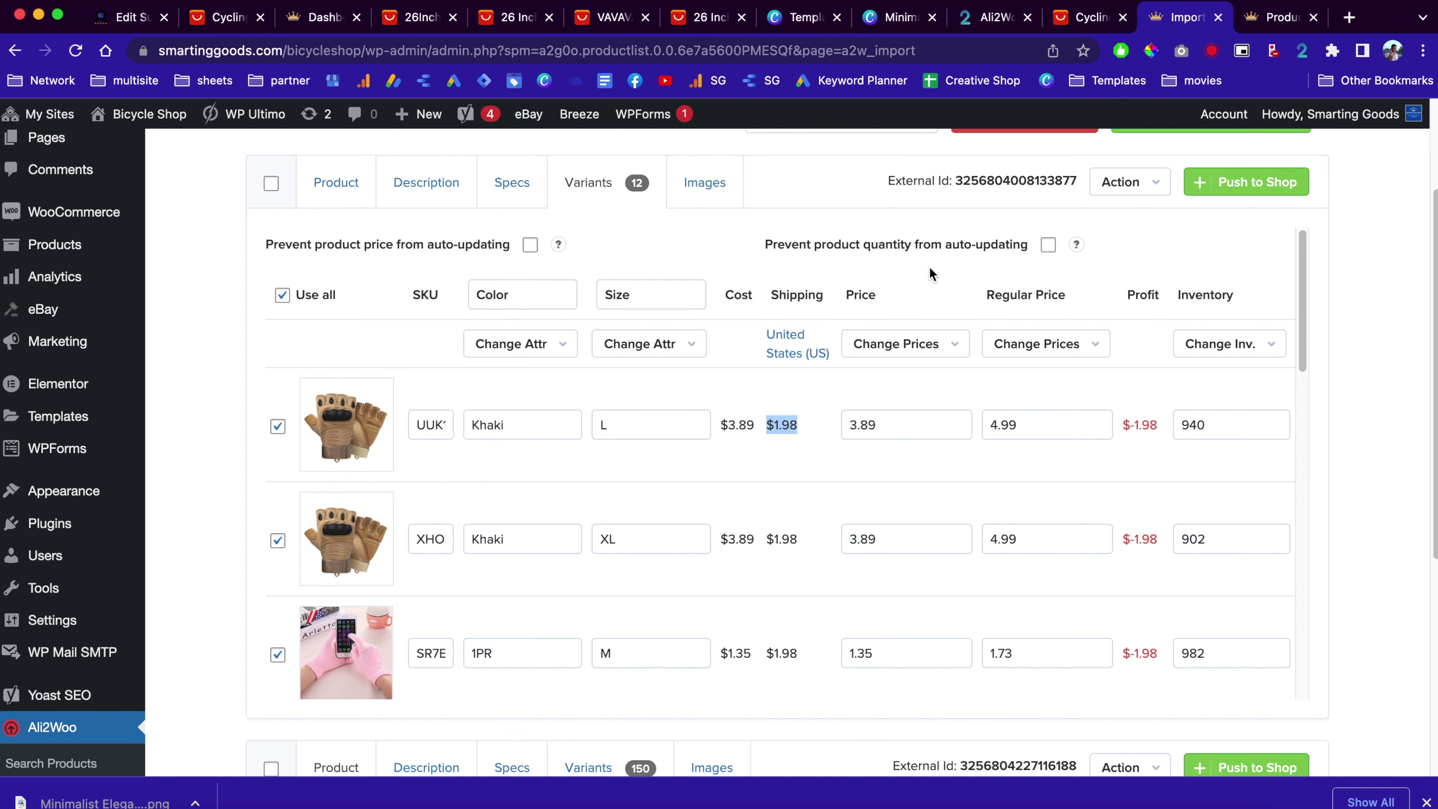
left_click(900, 427)
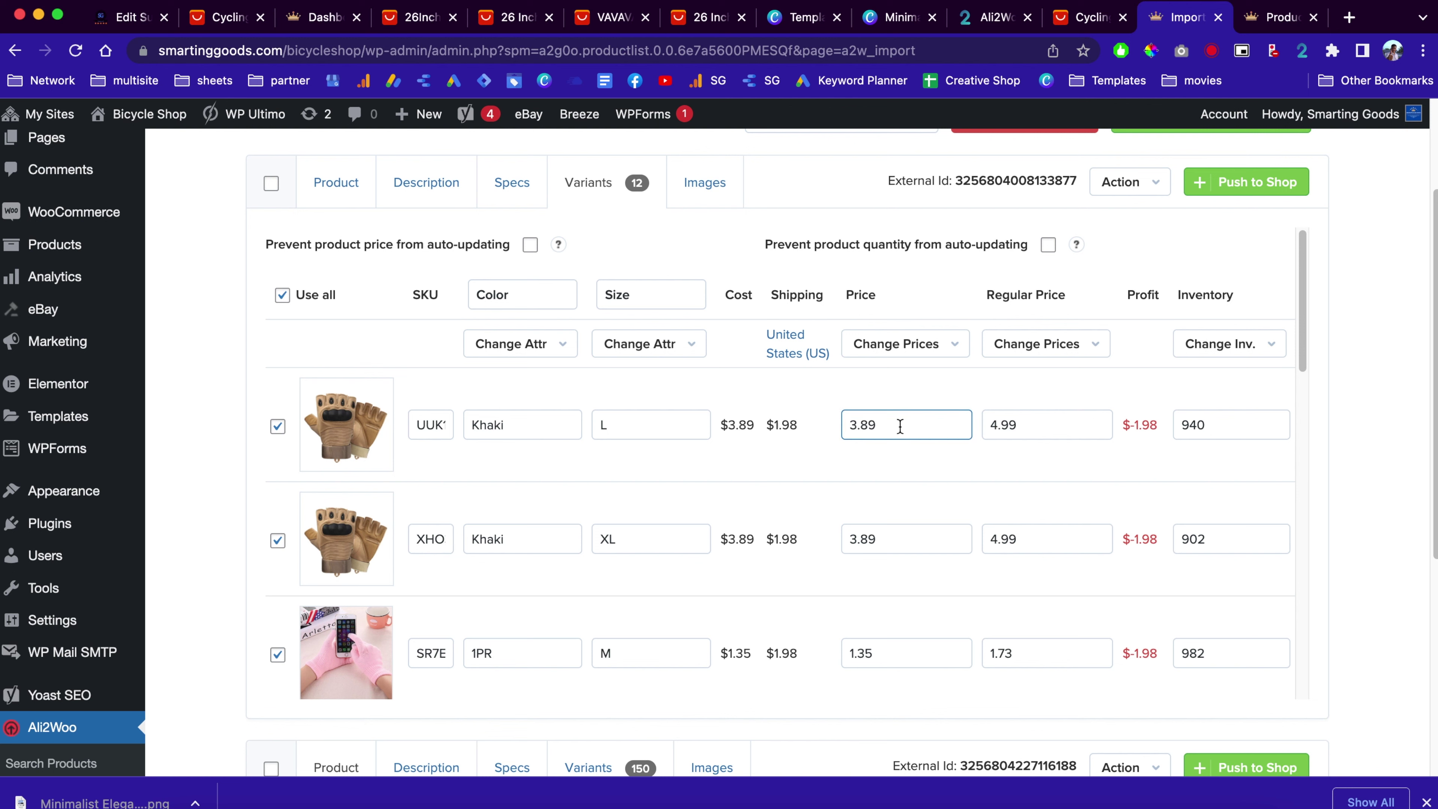
left_click(798, 395)
left_click(1060, 357)
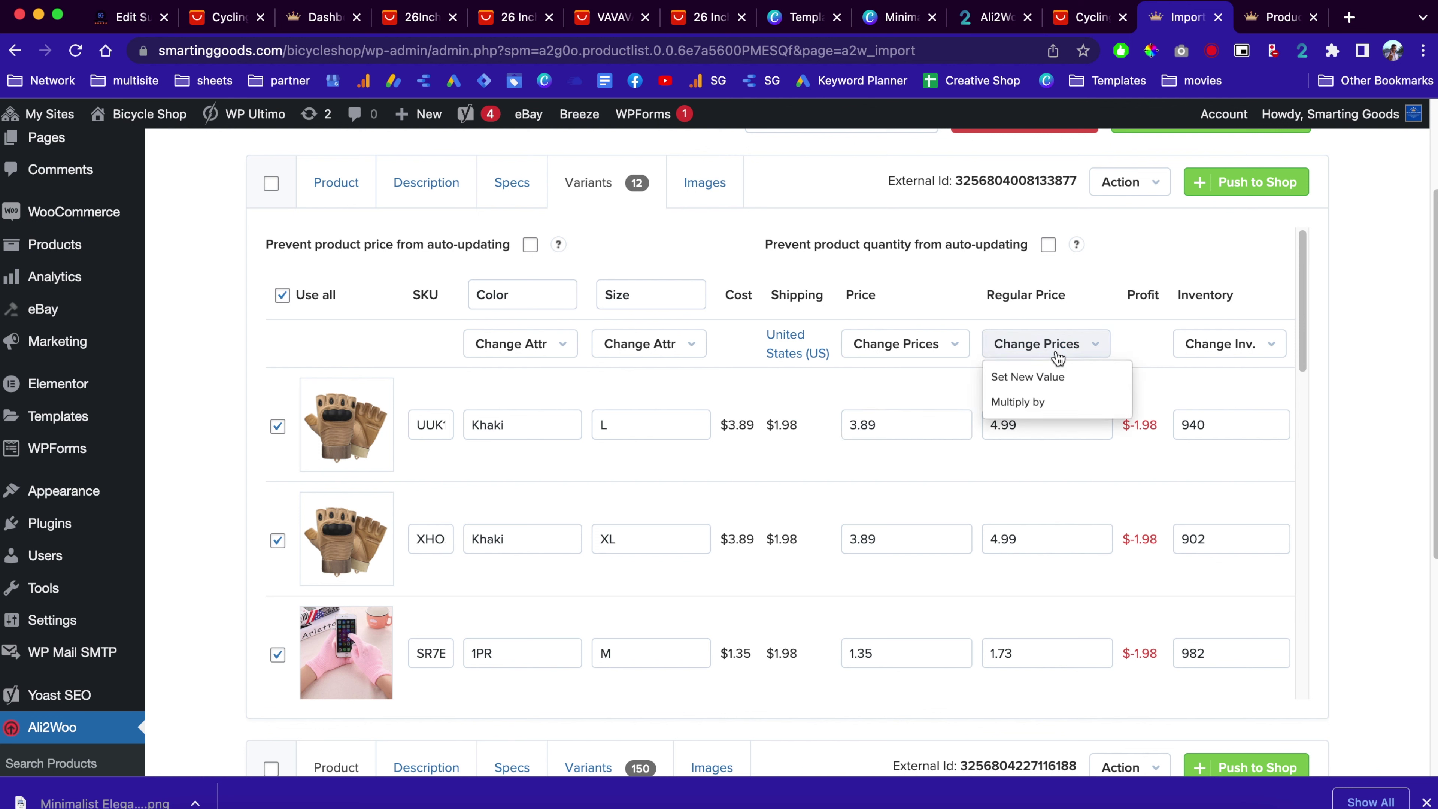
left_click(1052, 375)
left_click(1024, 383)
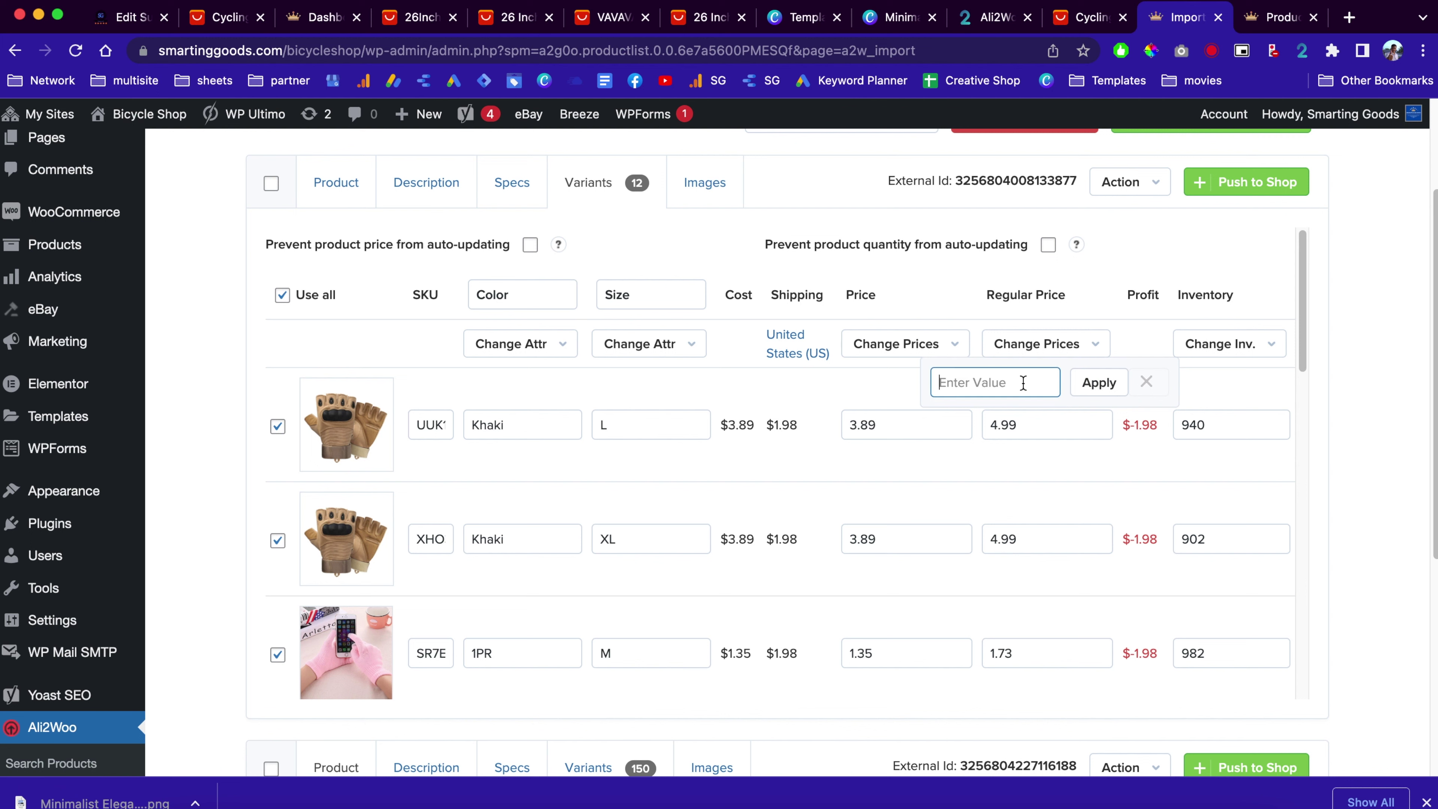
type("20")
left_click(1100, 386)
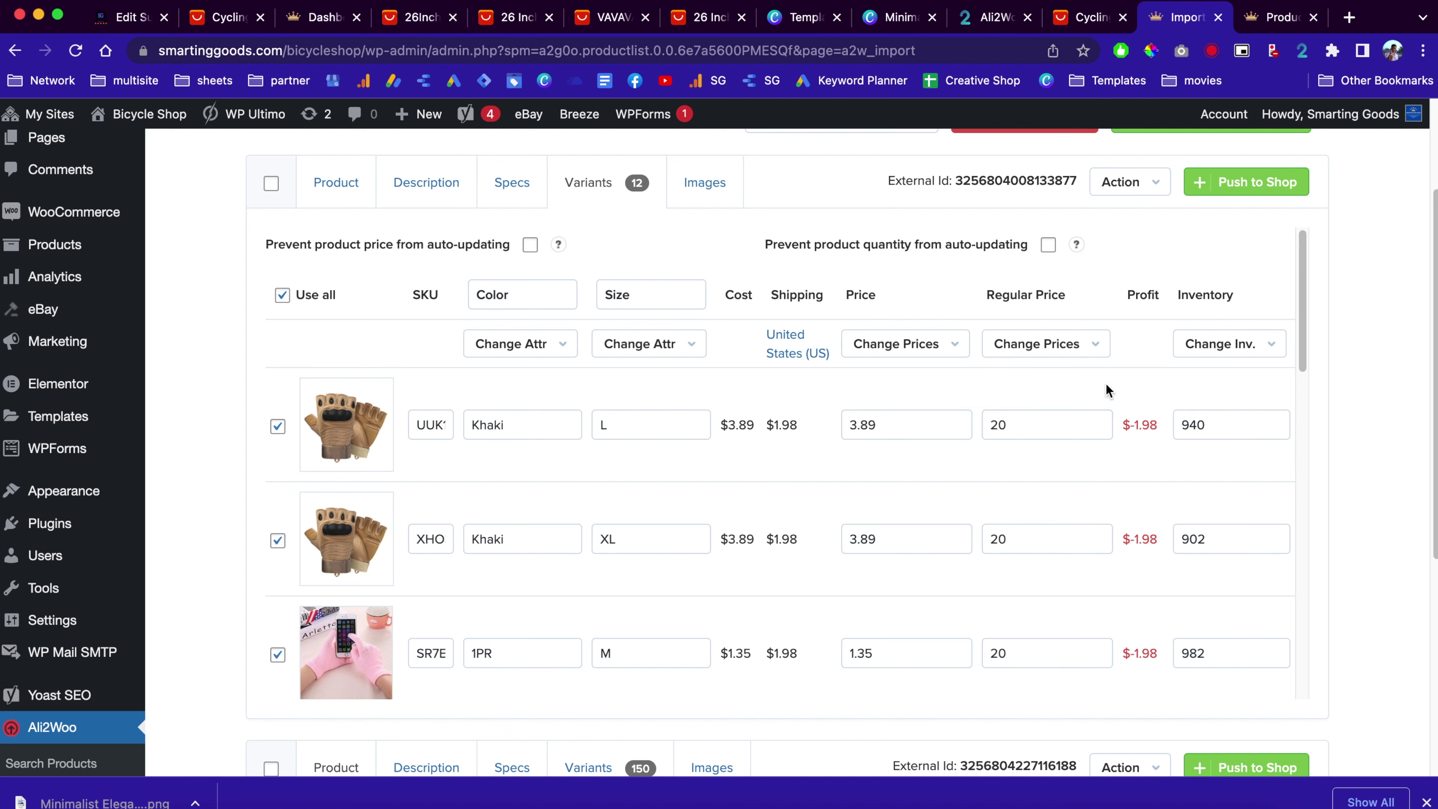
Set the price of all glove variants to 18 and check the profit across the variants.
left_click(922, 344)
left_click(875, 375)
left_click(890, 388)
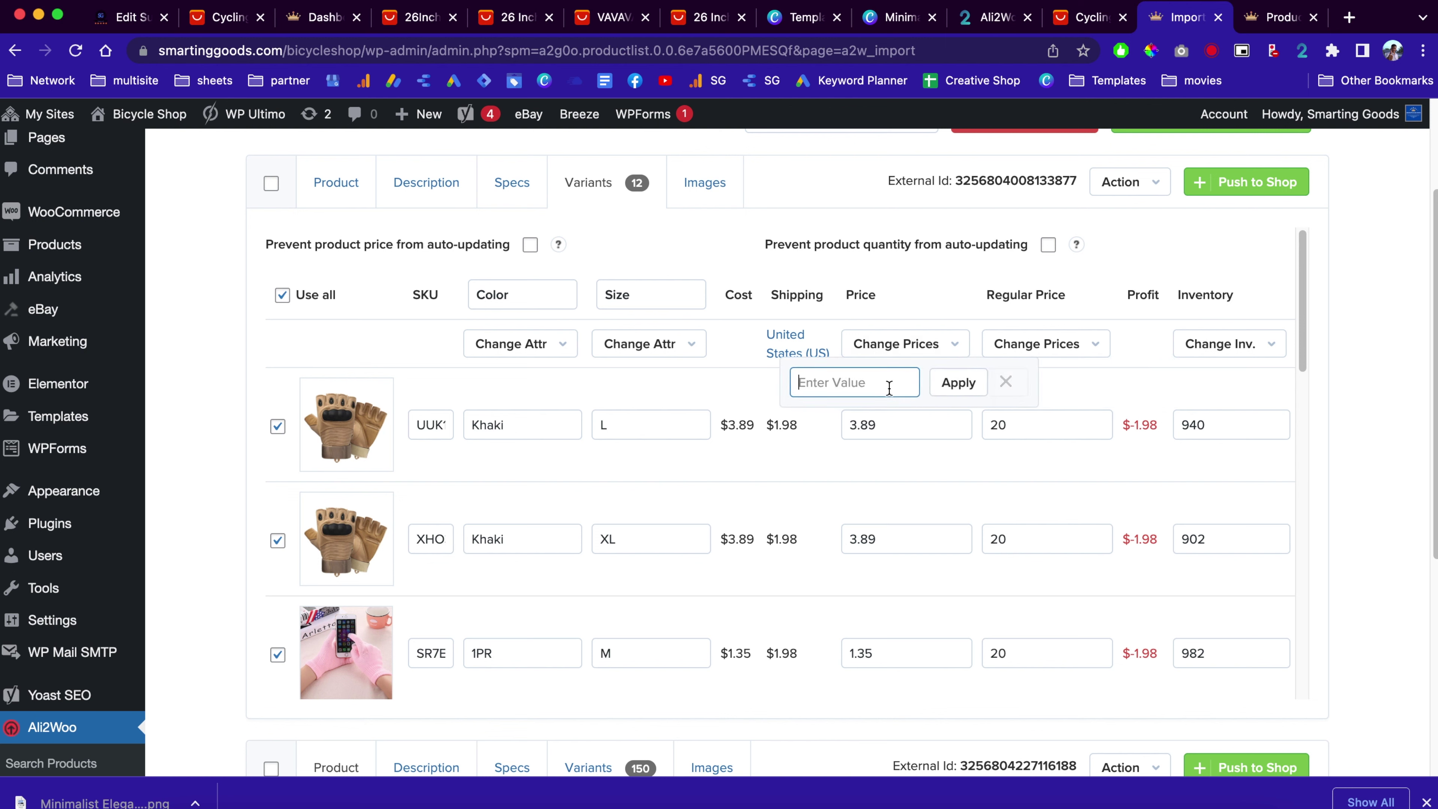
type("18")
left_click(957, 385)
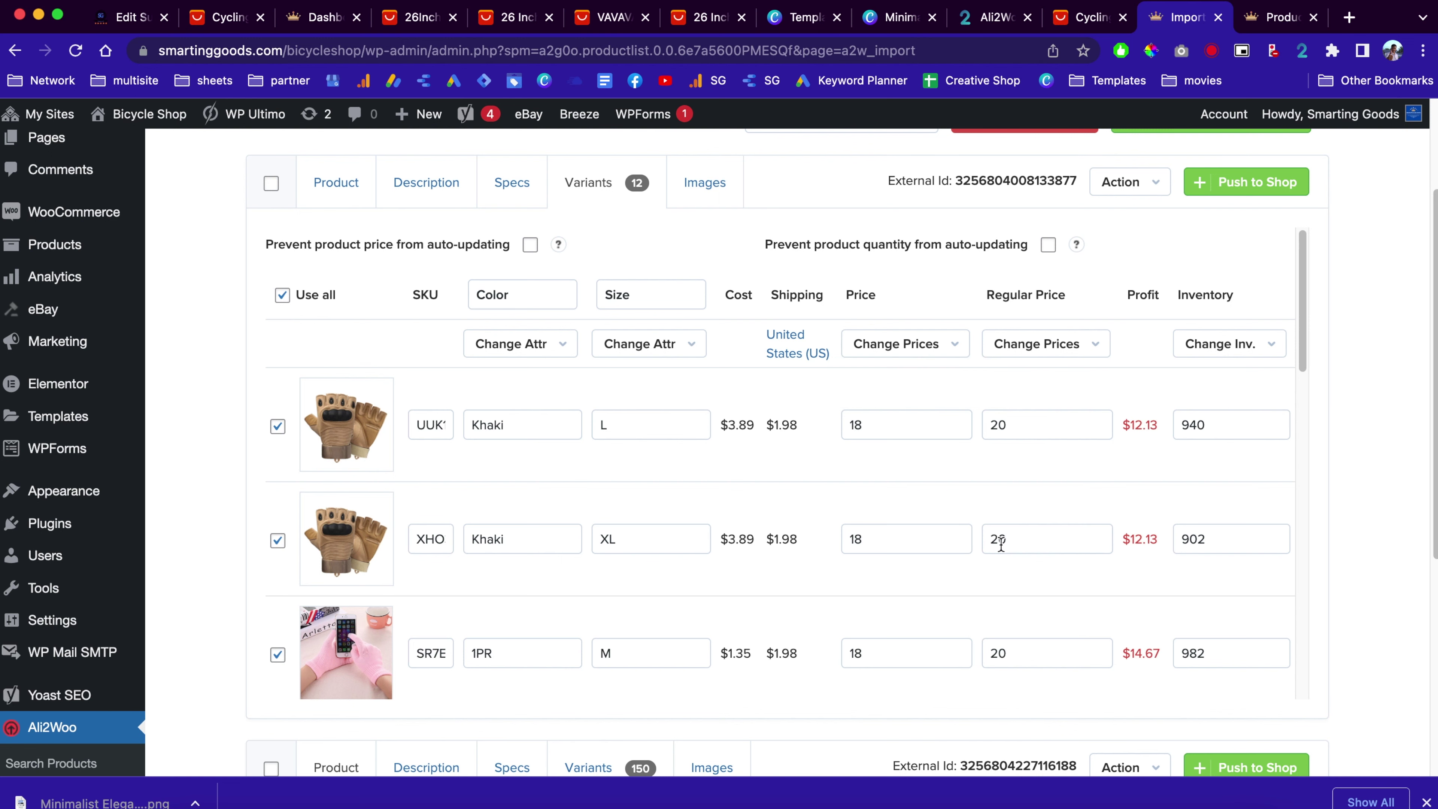
scroll(1001, 545, "down", 4)
scroll(1056, 514, "up", 4)
left_click_drag(1125, 425, 1159, 429)
Set the inventory of all glove variants to 3 and look through the variants list.
left_click_drag(1210, 423, 1178, 437)
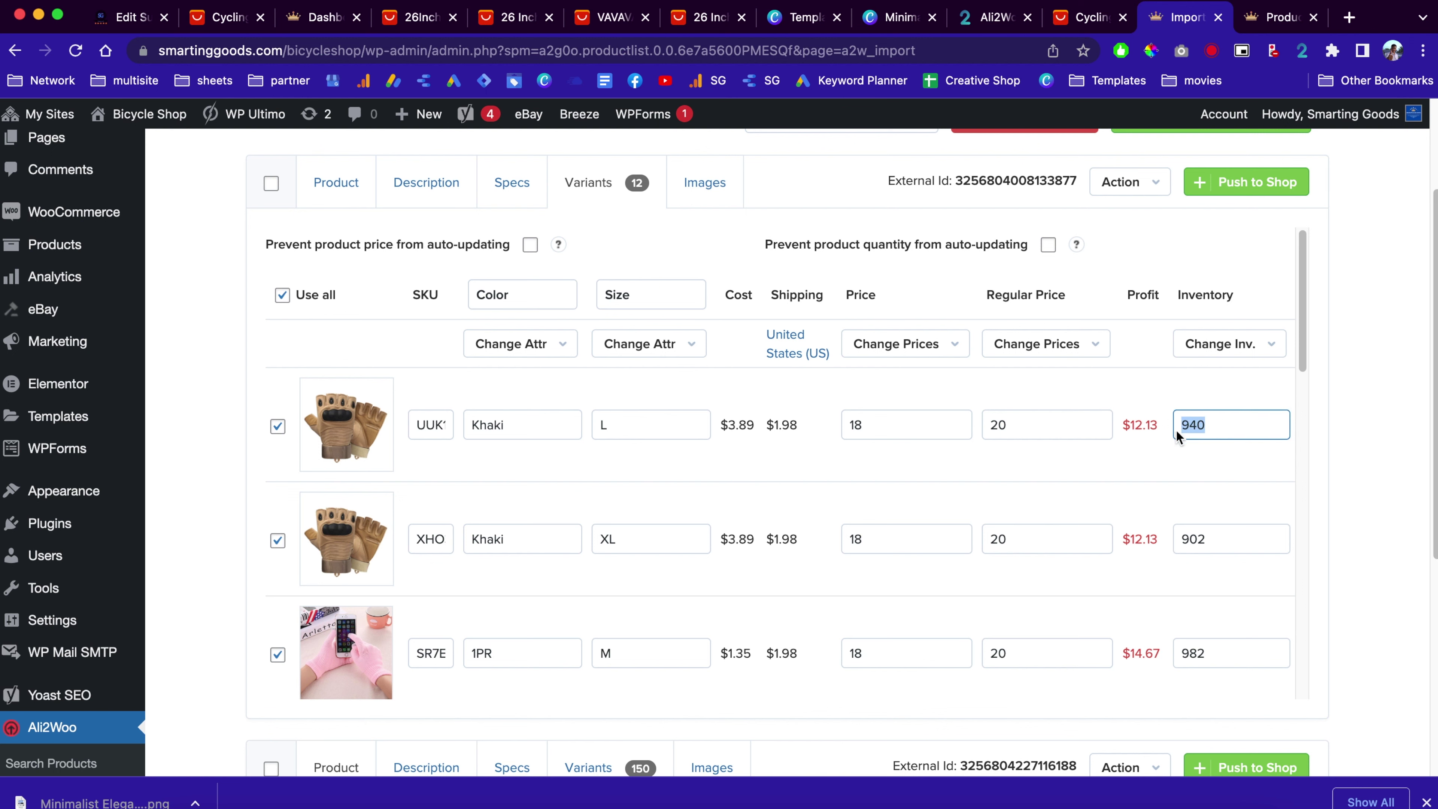
left_click(1231, 342)
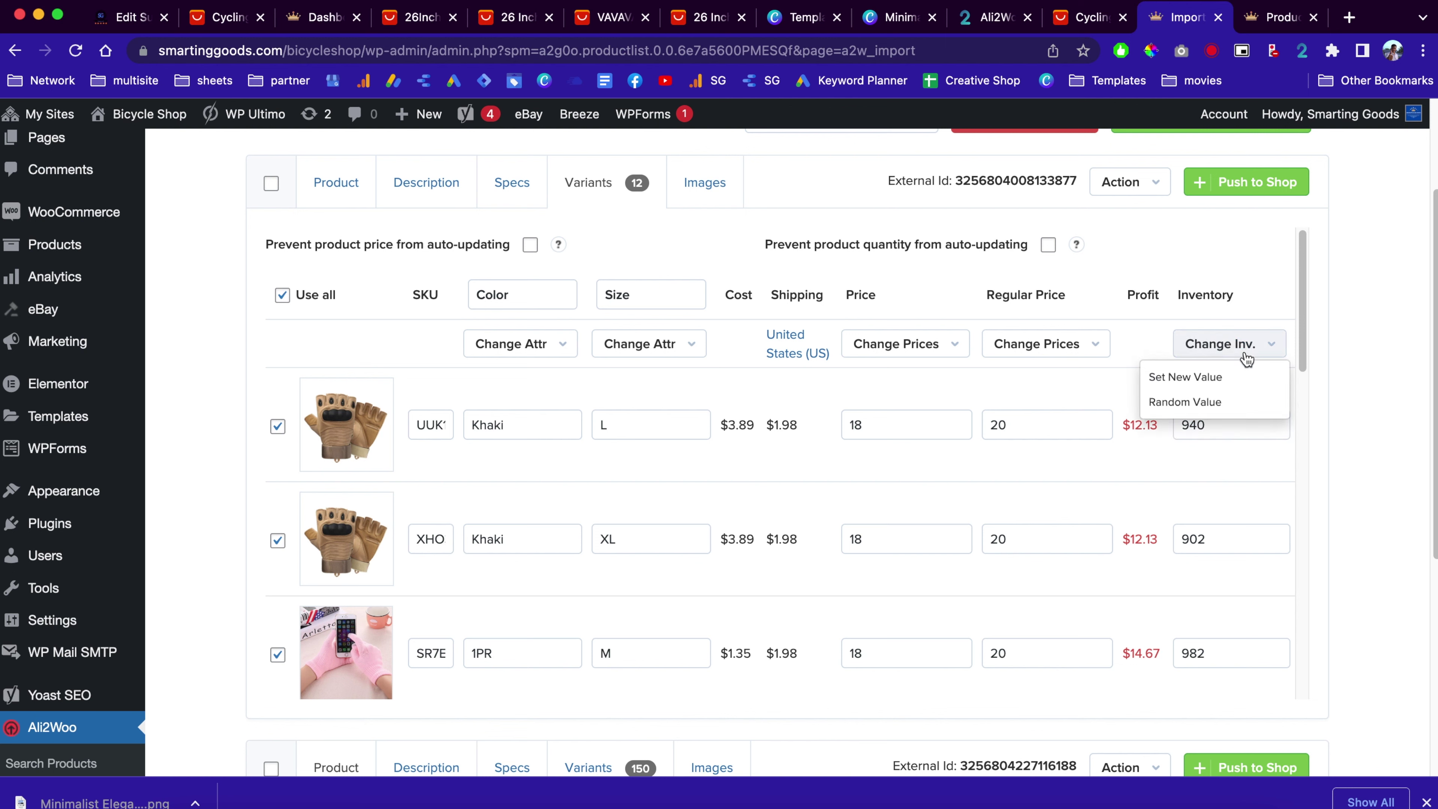
left_click(1101, 384)
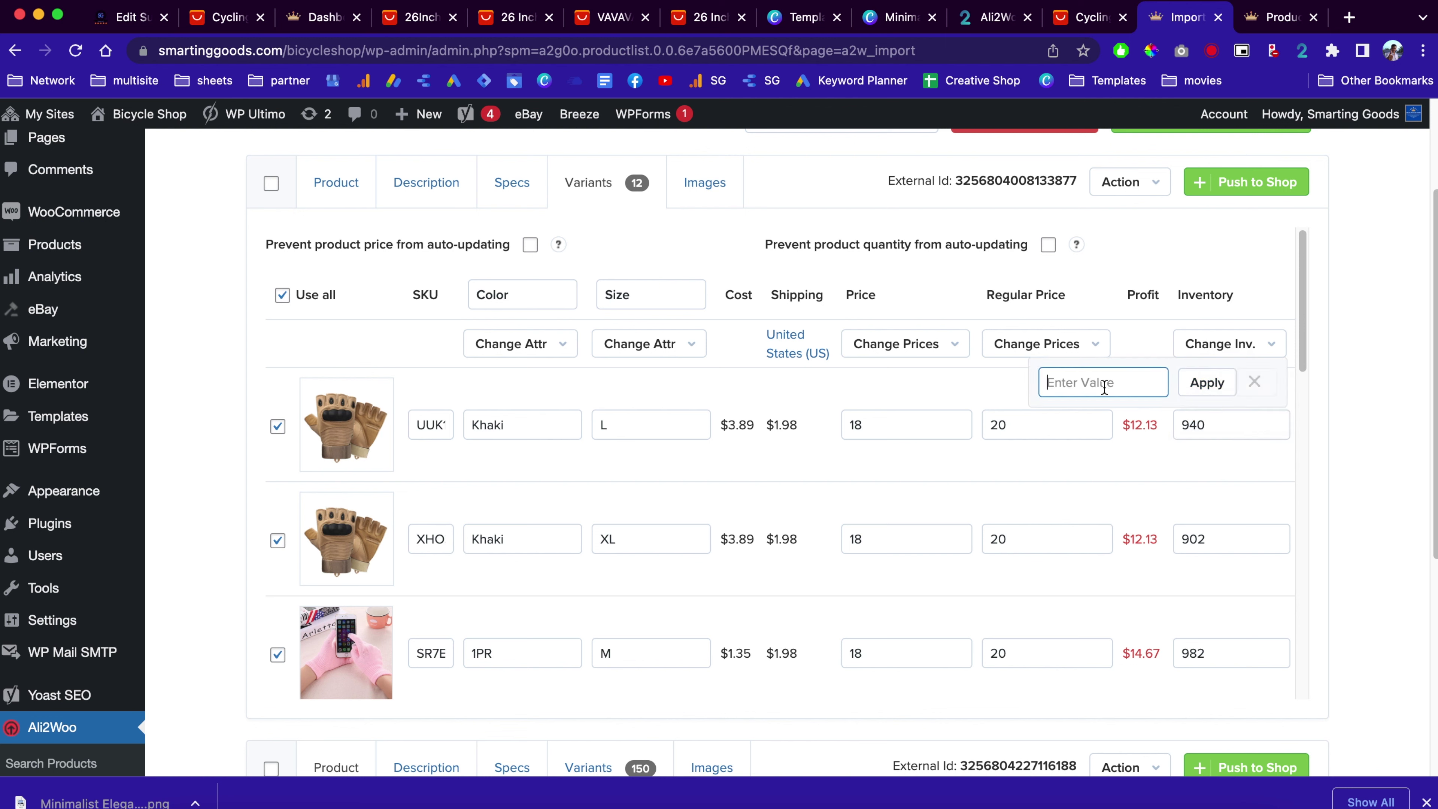
type("3")
left_click(1207, 386)
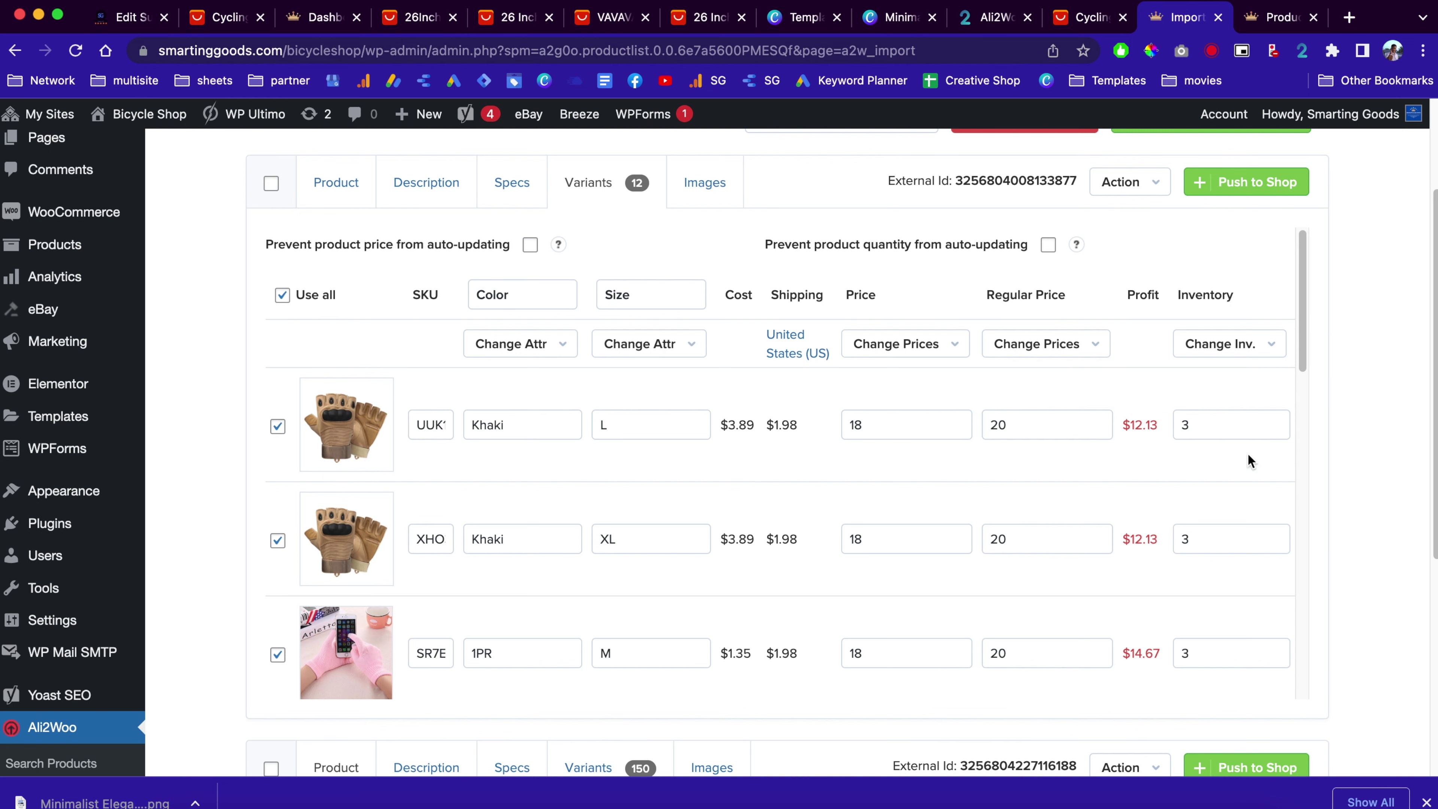
scroll(1158, 475, "down", 15)
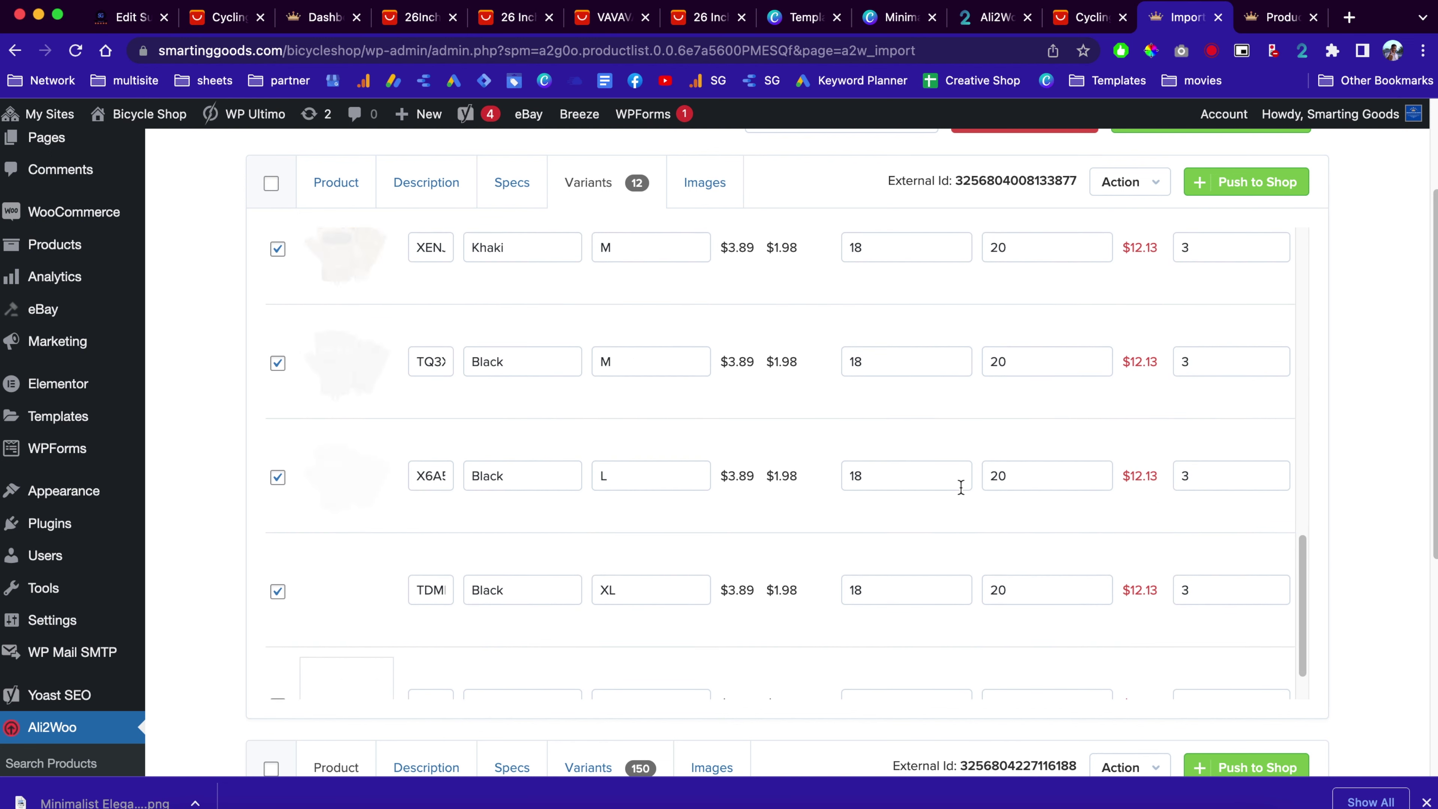
scroll(630, 499, "up", 15)
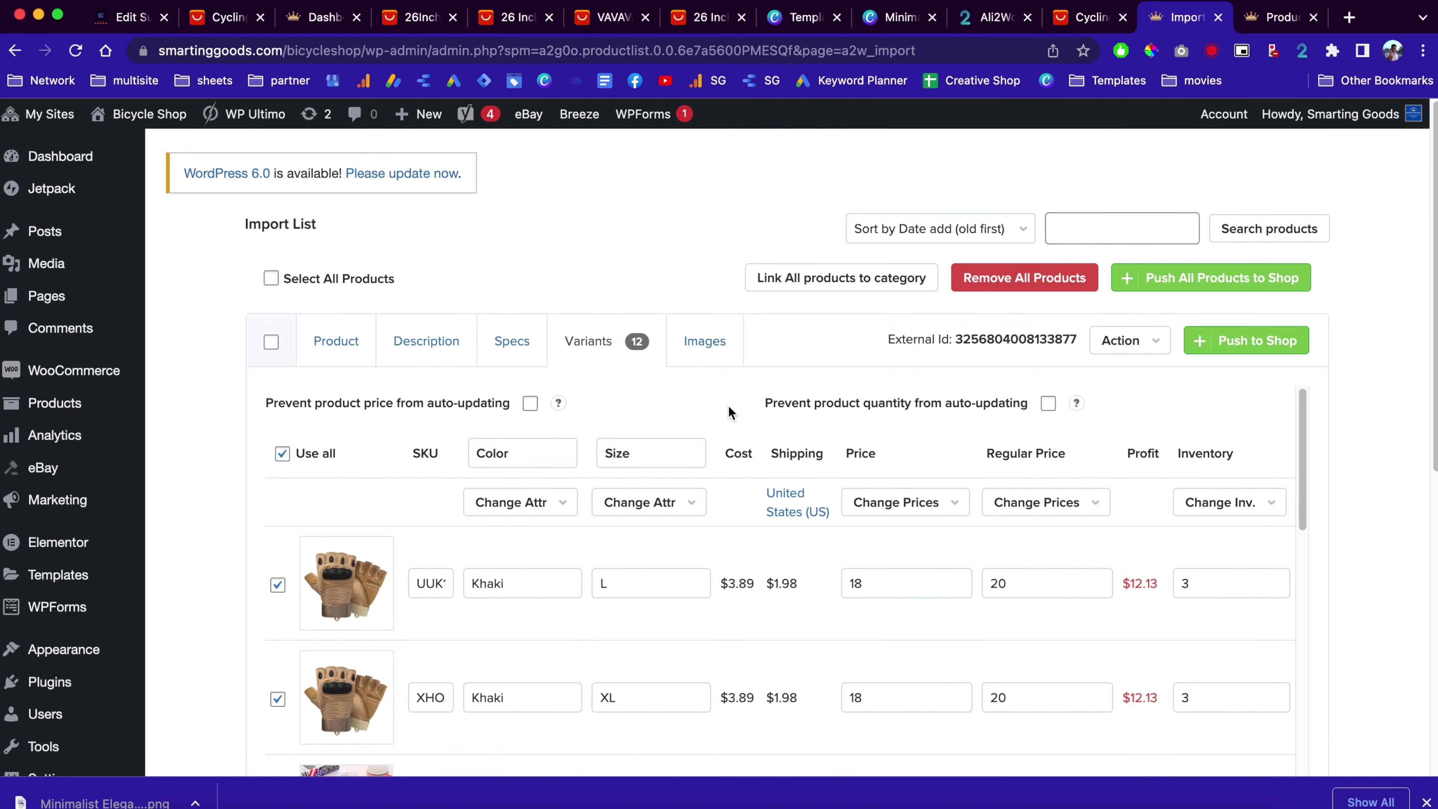
Make the second gallery image the gloves' main image and push the product to the shop.
left_click(704, 340)
scroll(712, 360, "down", 2)
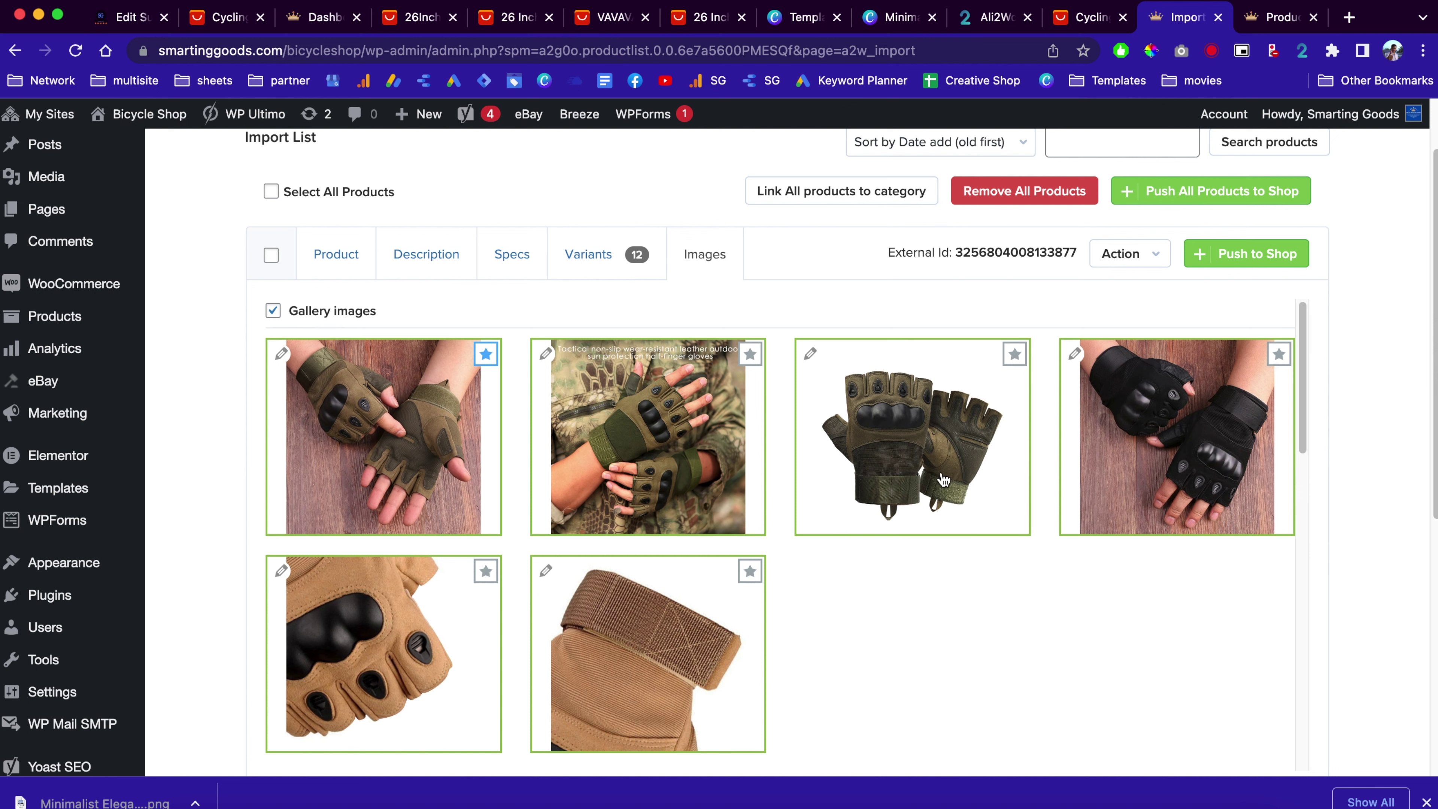
left_click(751, 356)
scroll(806, 475, "down", 5)
left_click(1290, 250)
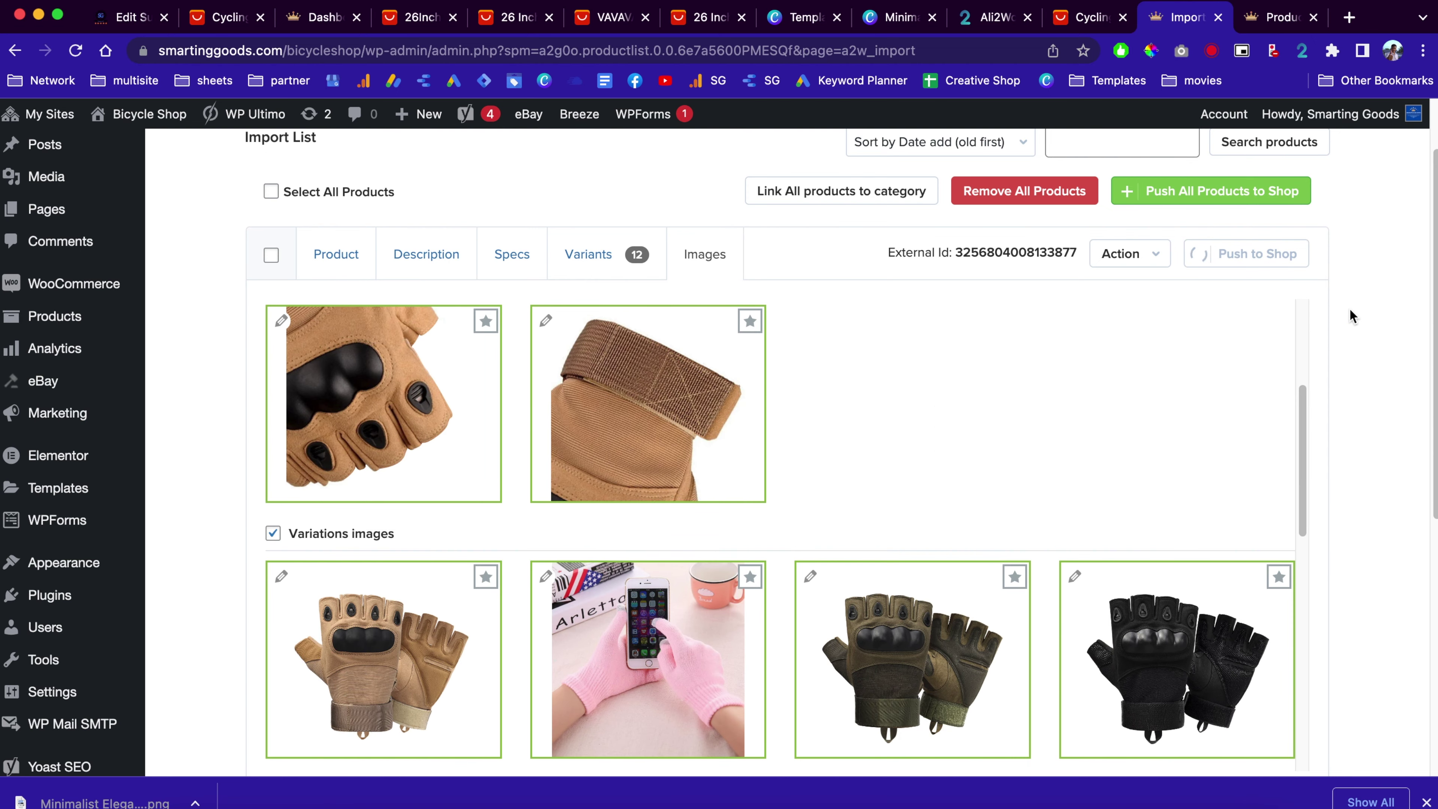
Open the Bicycle Shop site in a new tab and go through its shop page to the Half Finger Men's Gloves product.
mouse_move(133, 116)
right_click(126, 149)
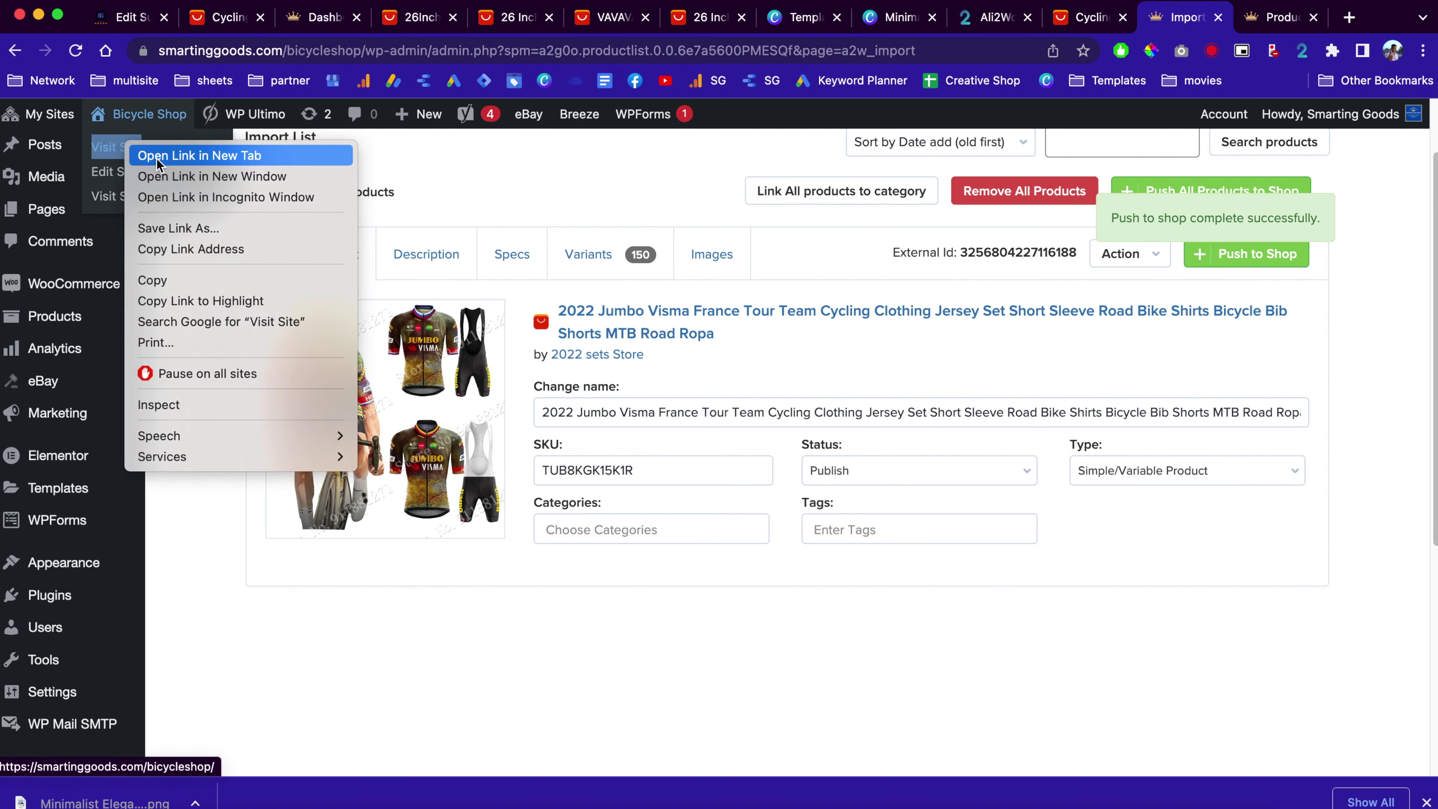
left_click(171, 158)
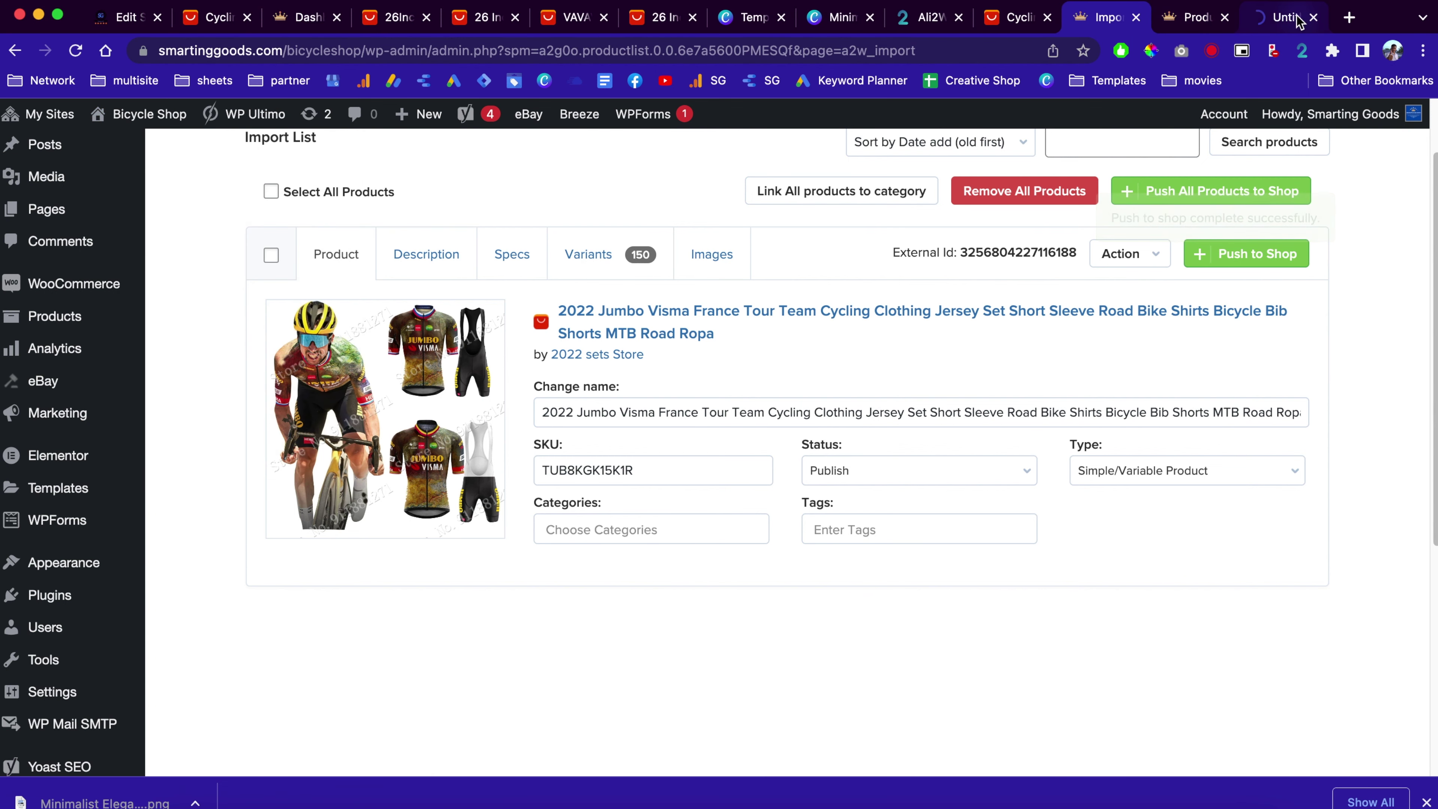
left_click(1304, 28)
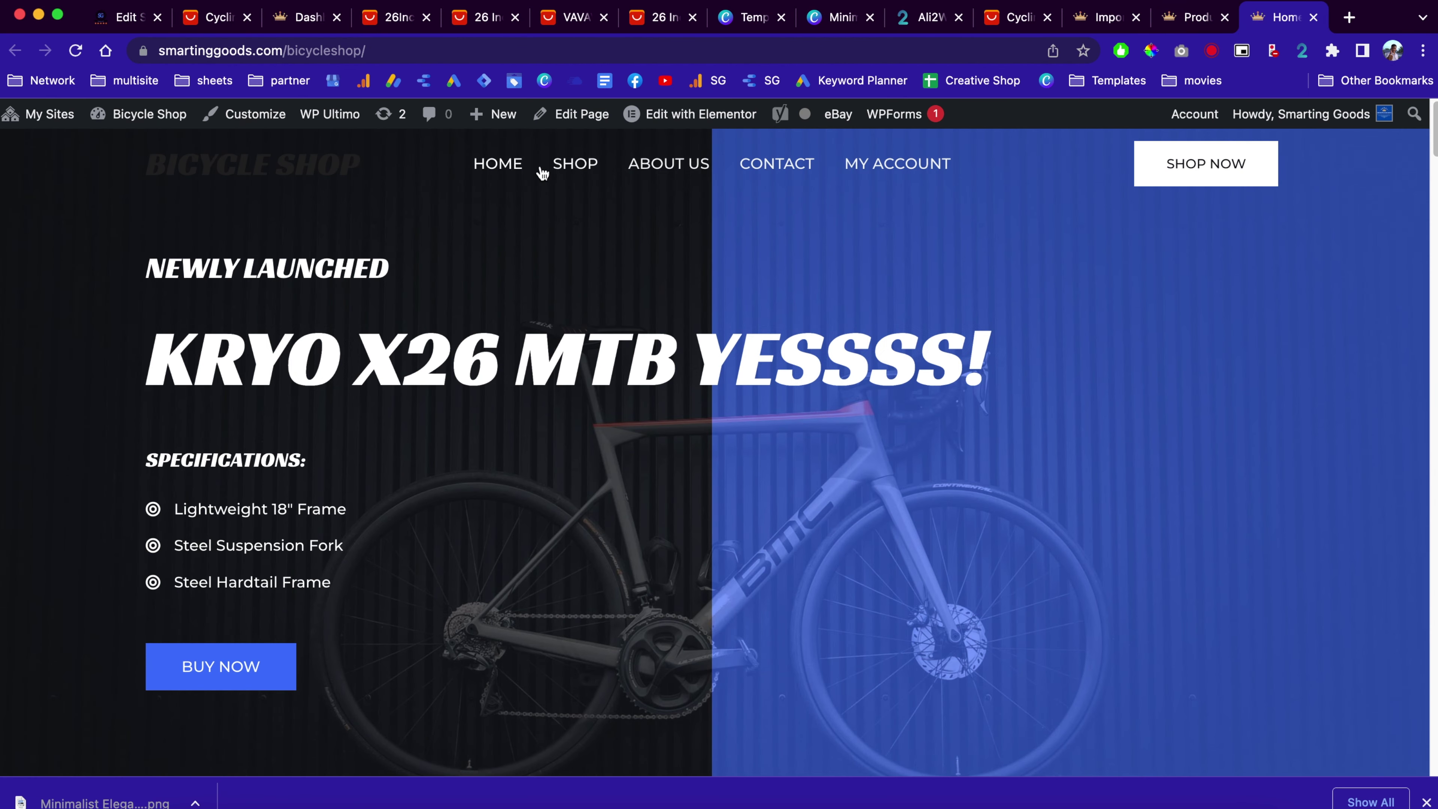
left_click(566, 163)
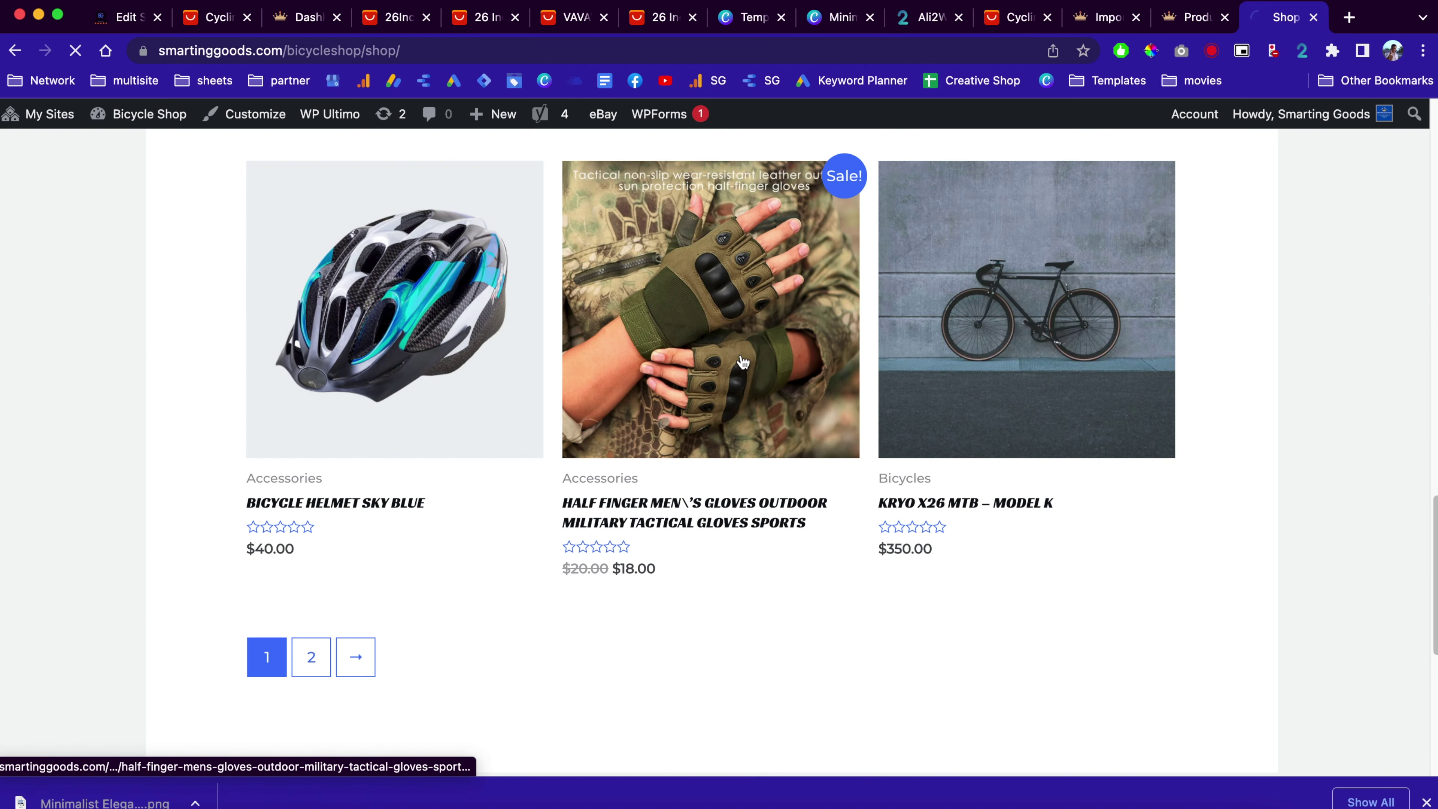
left_click(853, 272)
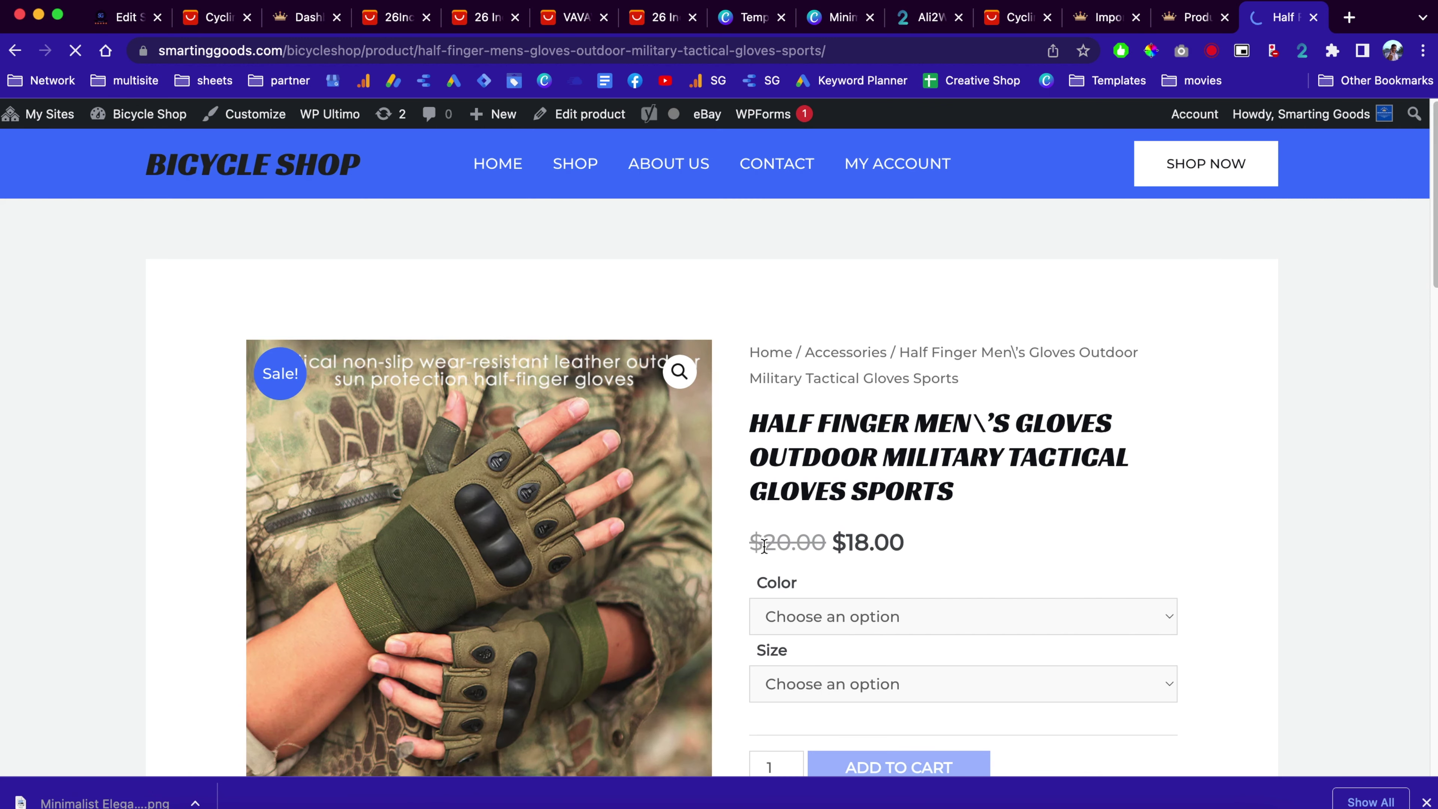
Check the gloves' sale price on the product page and choose color 1PR and size L.
left_click_drag(763, 542, 909, 542)
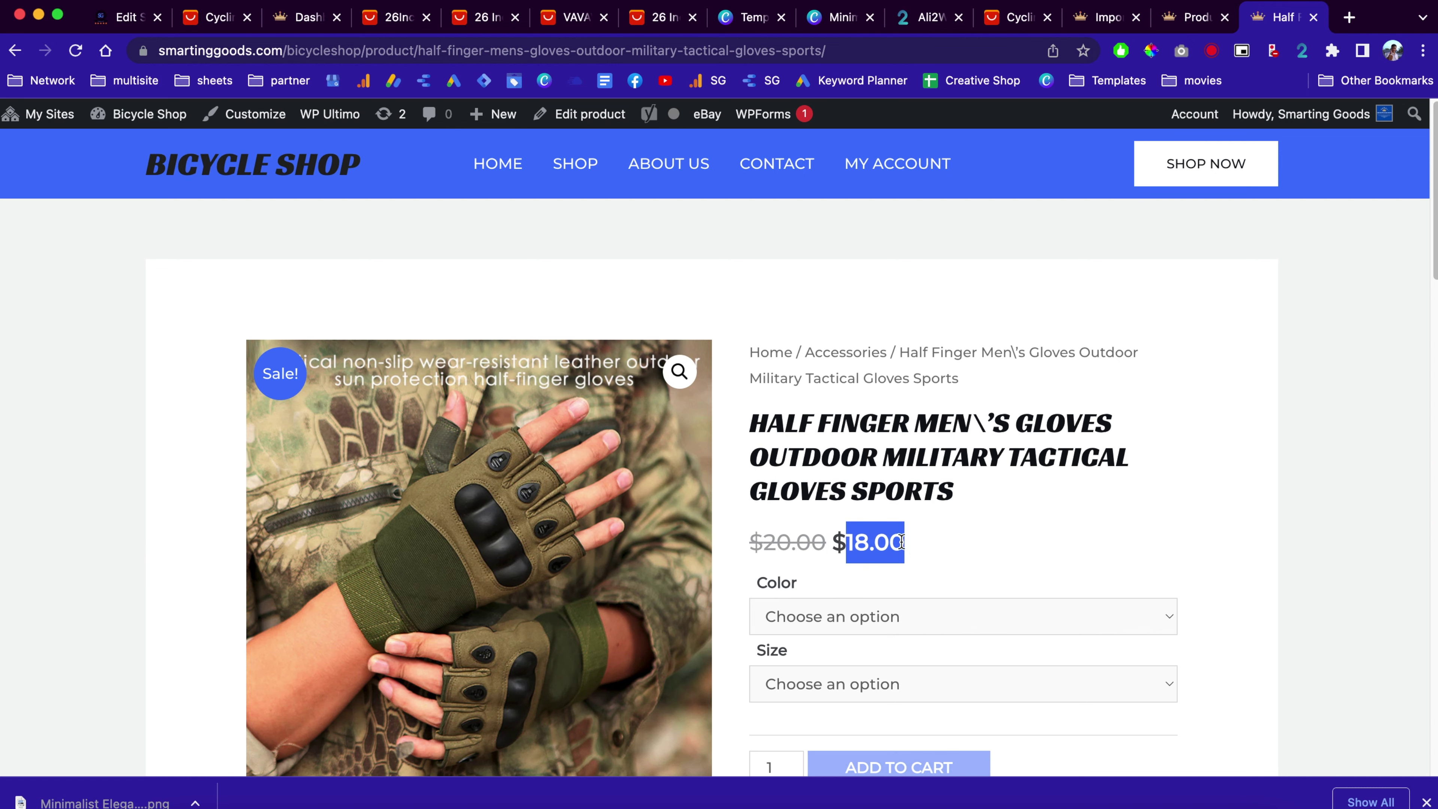
scroll(957, 515, "down", 1)
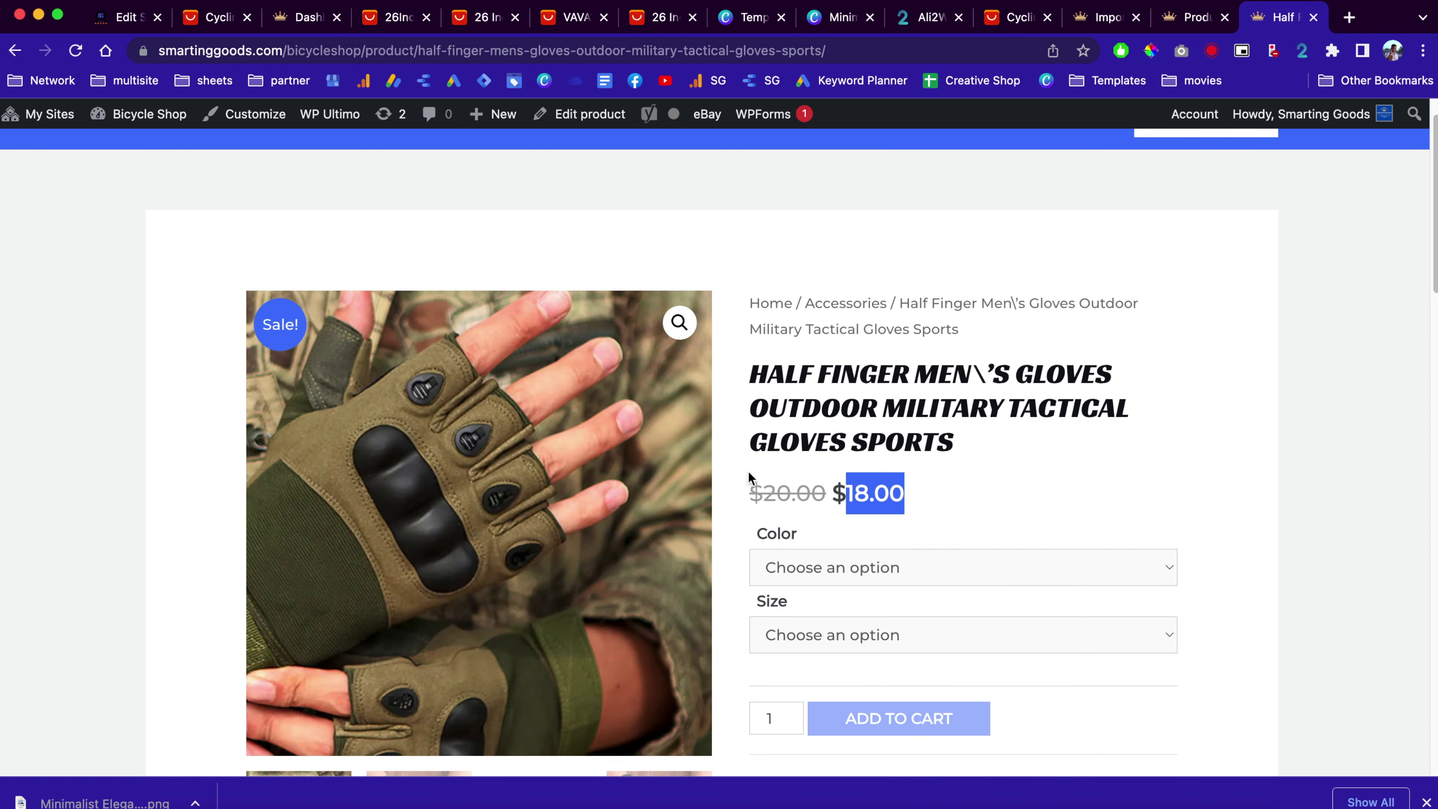
scroll(836, 471, "down", 2)
left_click(889, 497)
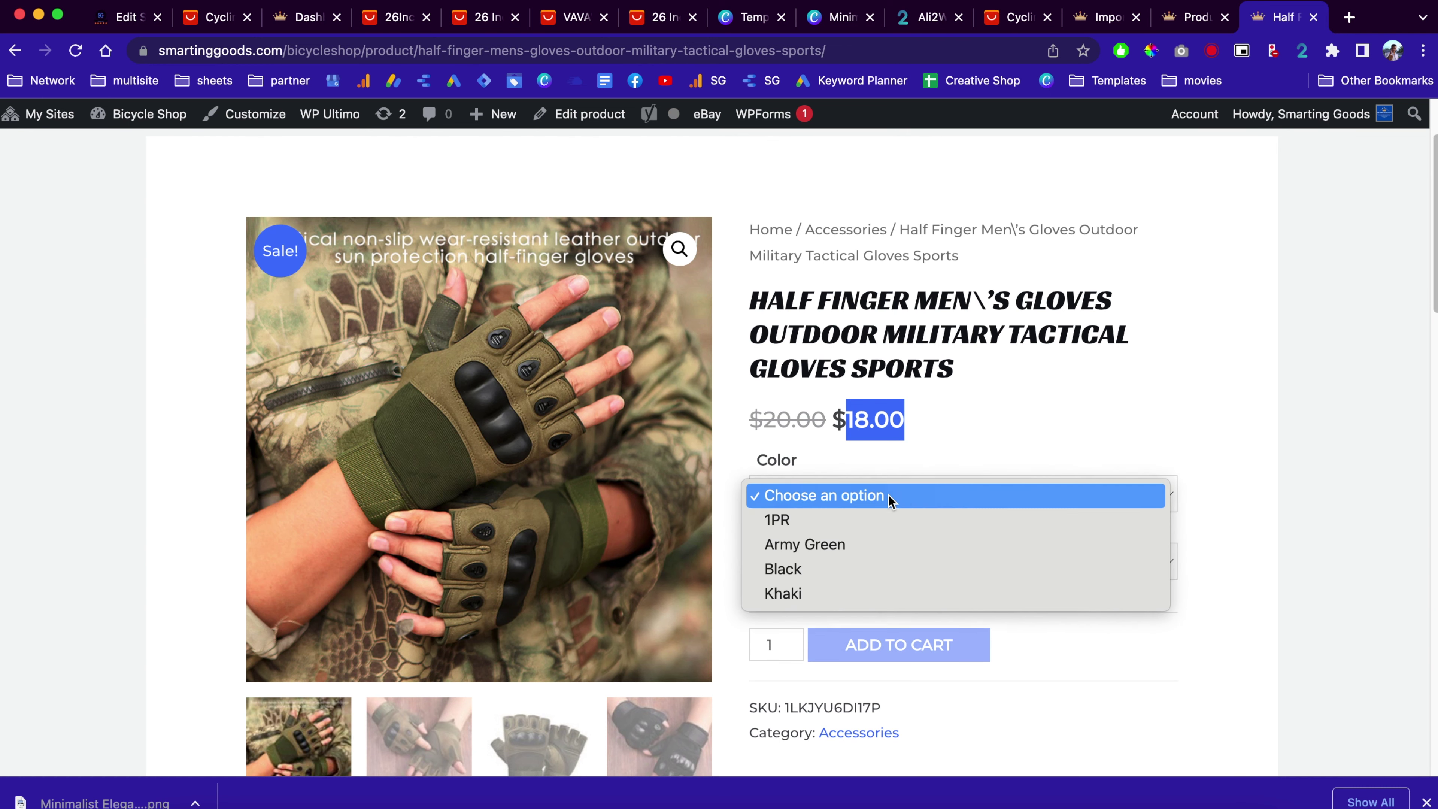
left_click(895, 520)
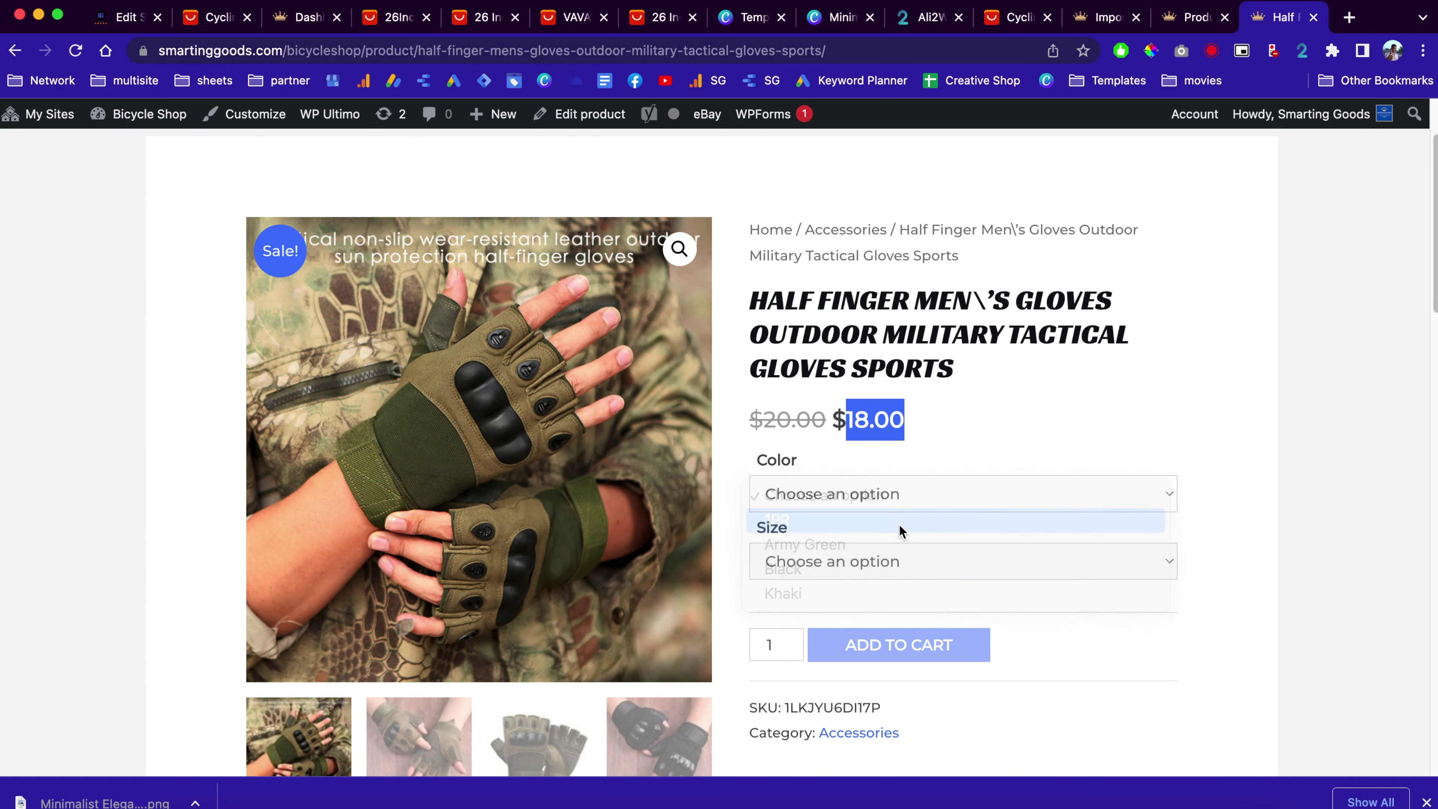
left_click(879, 560)
left_click(876, 591)
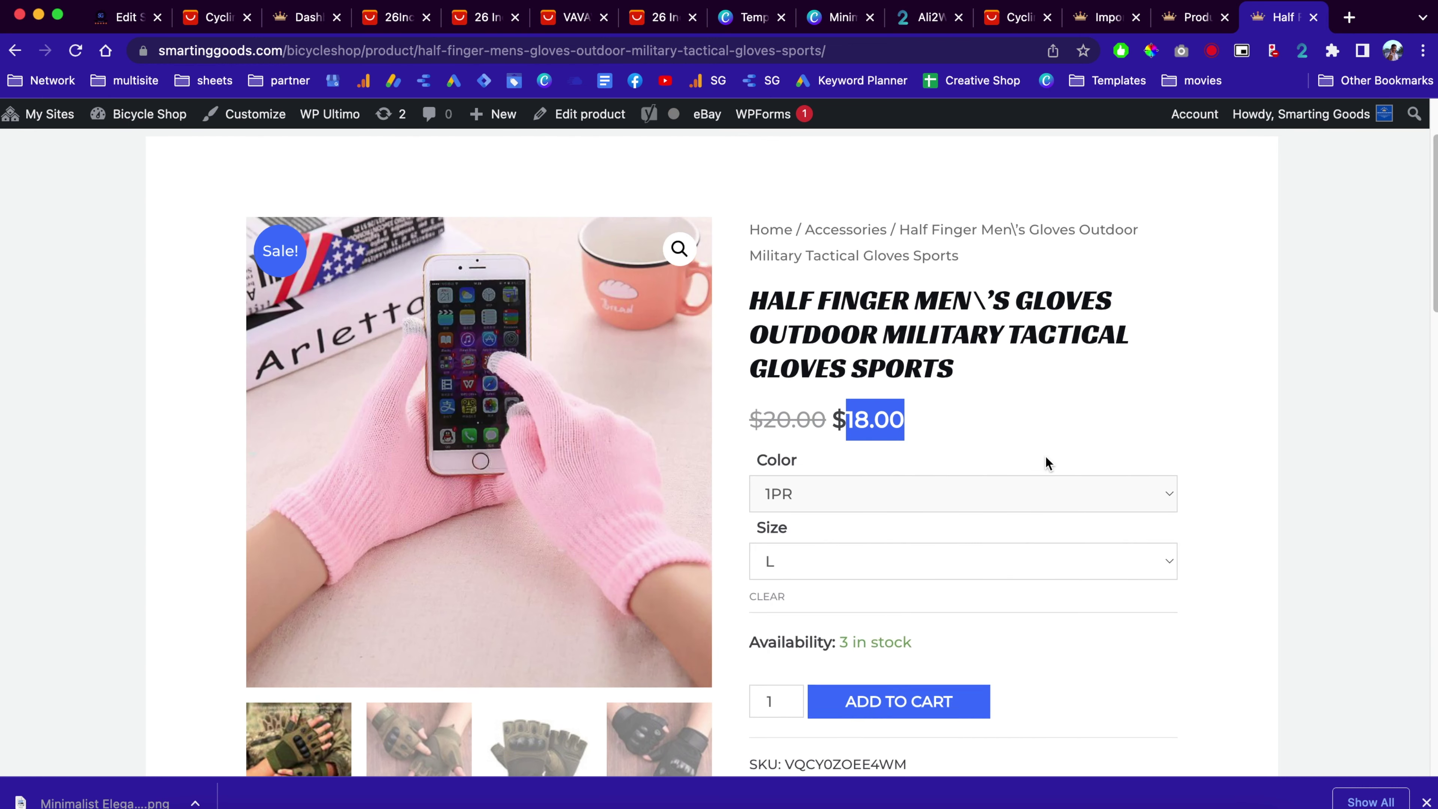
Examine the gloves' SKU, description and additional information on the product page.
scroll(1046, 462, "down", 3)
left_click(798, 576)
double_click(800, 576)
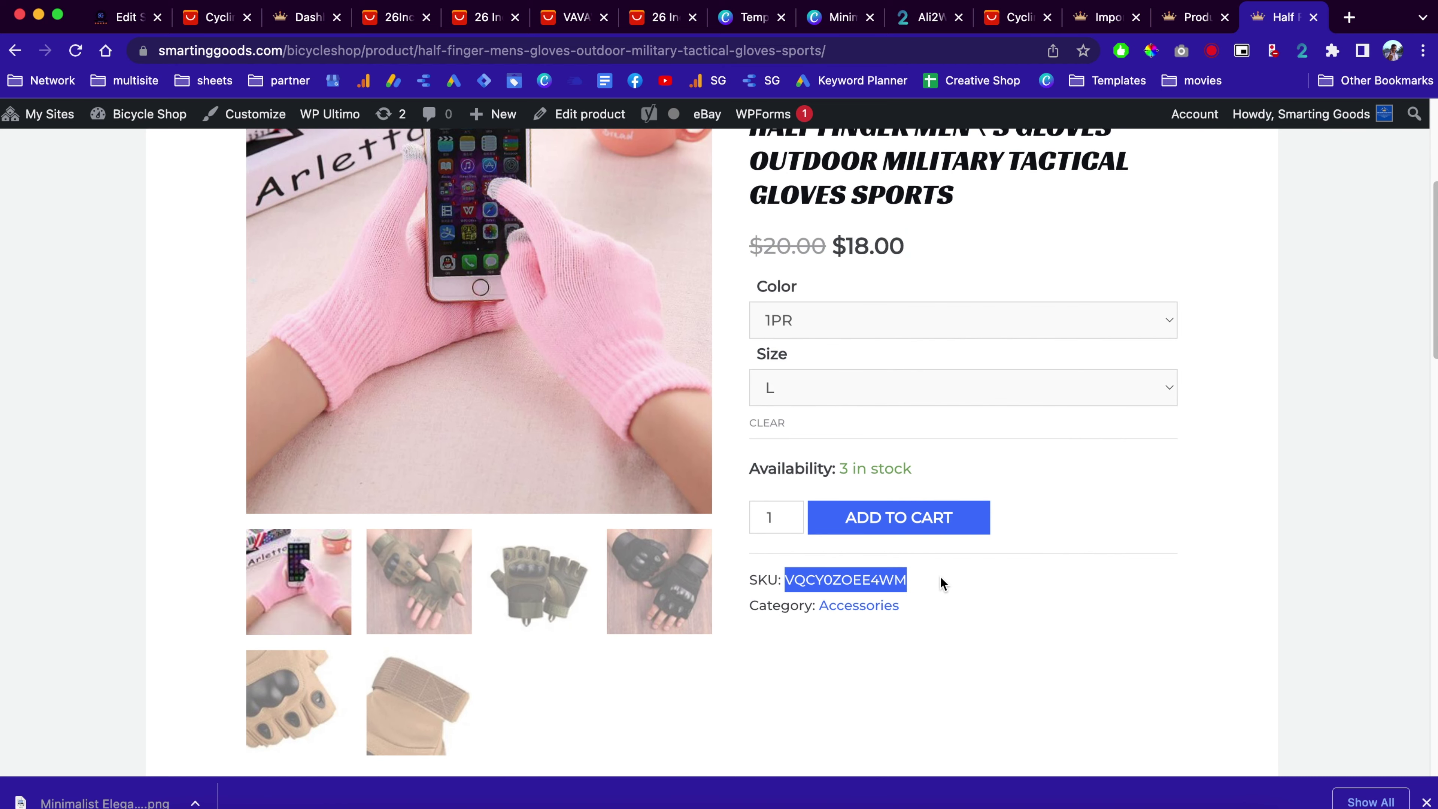
scroll(837, 589, "down", 2)
scroll(833, 584, "down", 5)
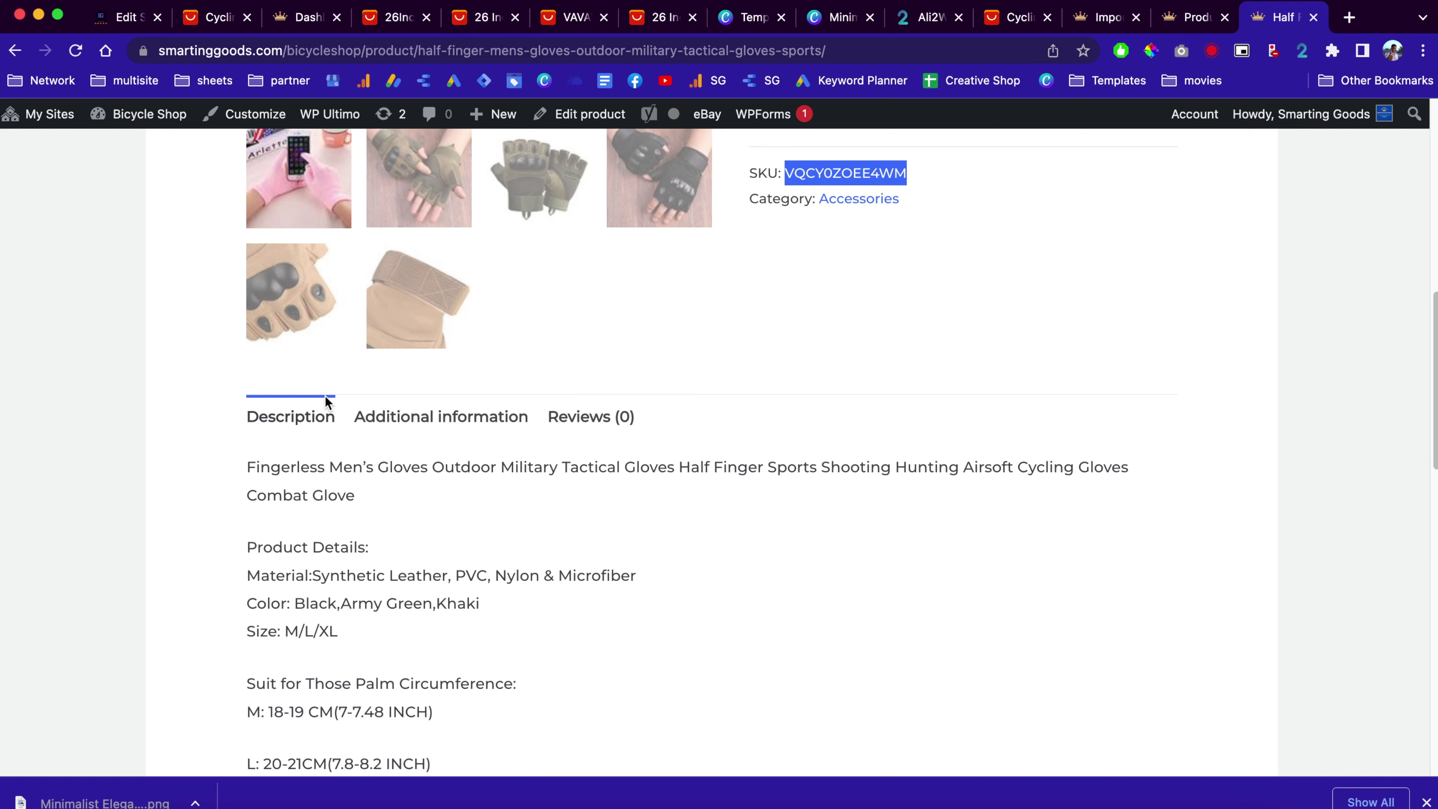
scroll(427, 502, "down", 9)
scroll(428, 506, "up", 9)
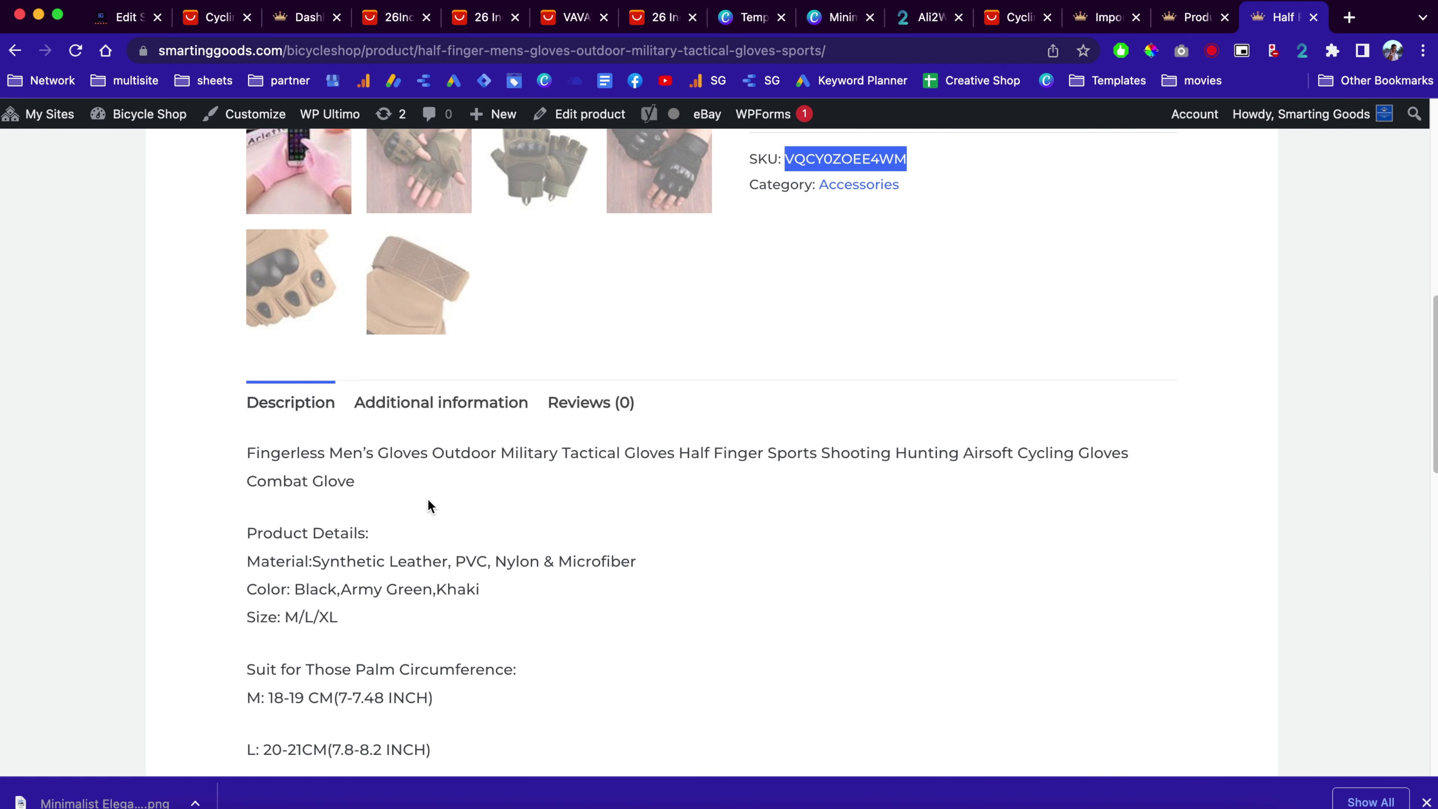
left_click(399, 404)
scroll(484, 467, "down", 1)
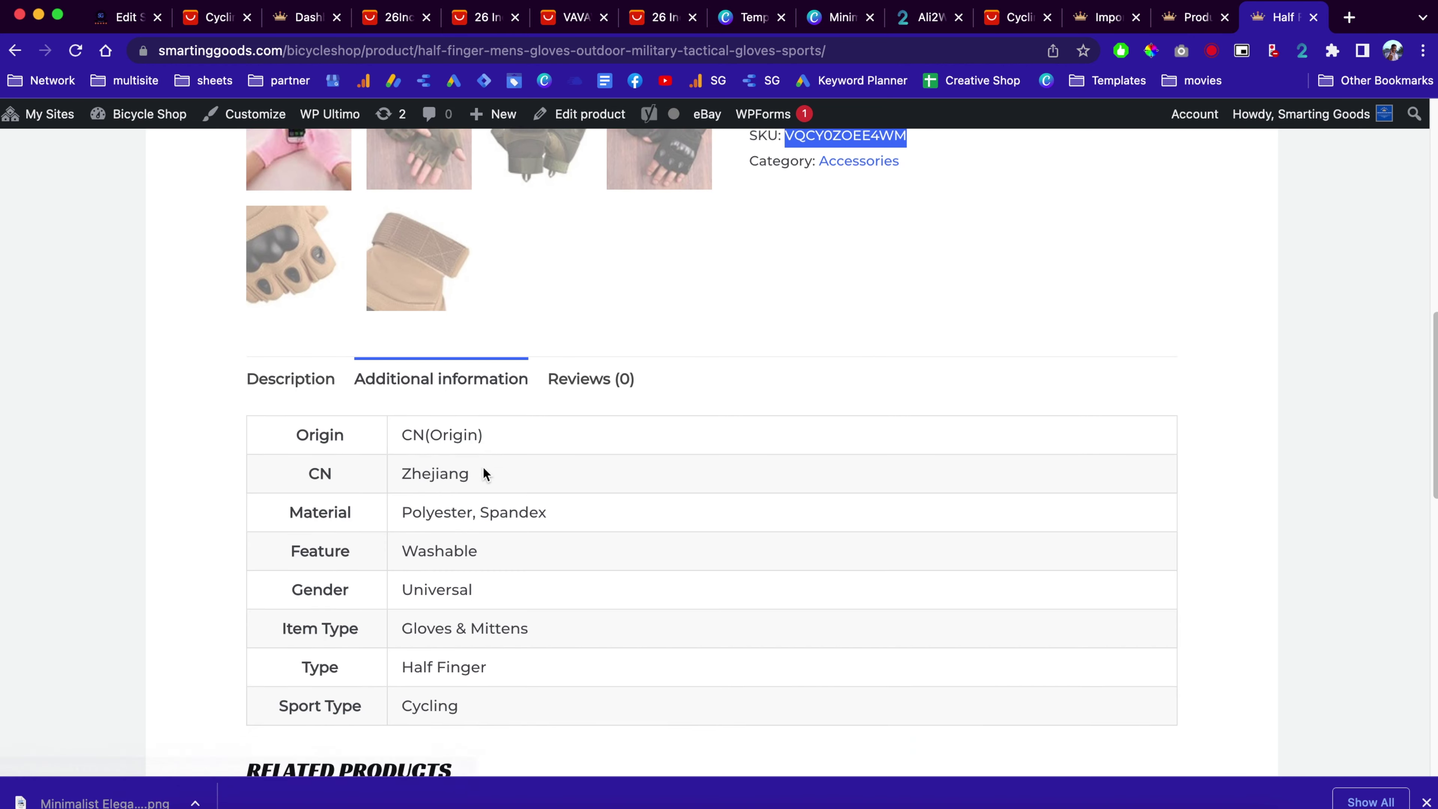
Examine the gloves' additional information, then reload the product page and look through its description and related products.
scroll(483, 468, "down", 2)
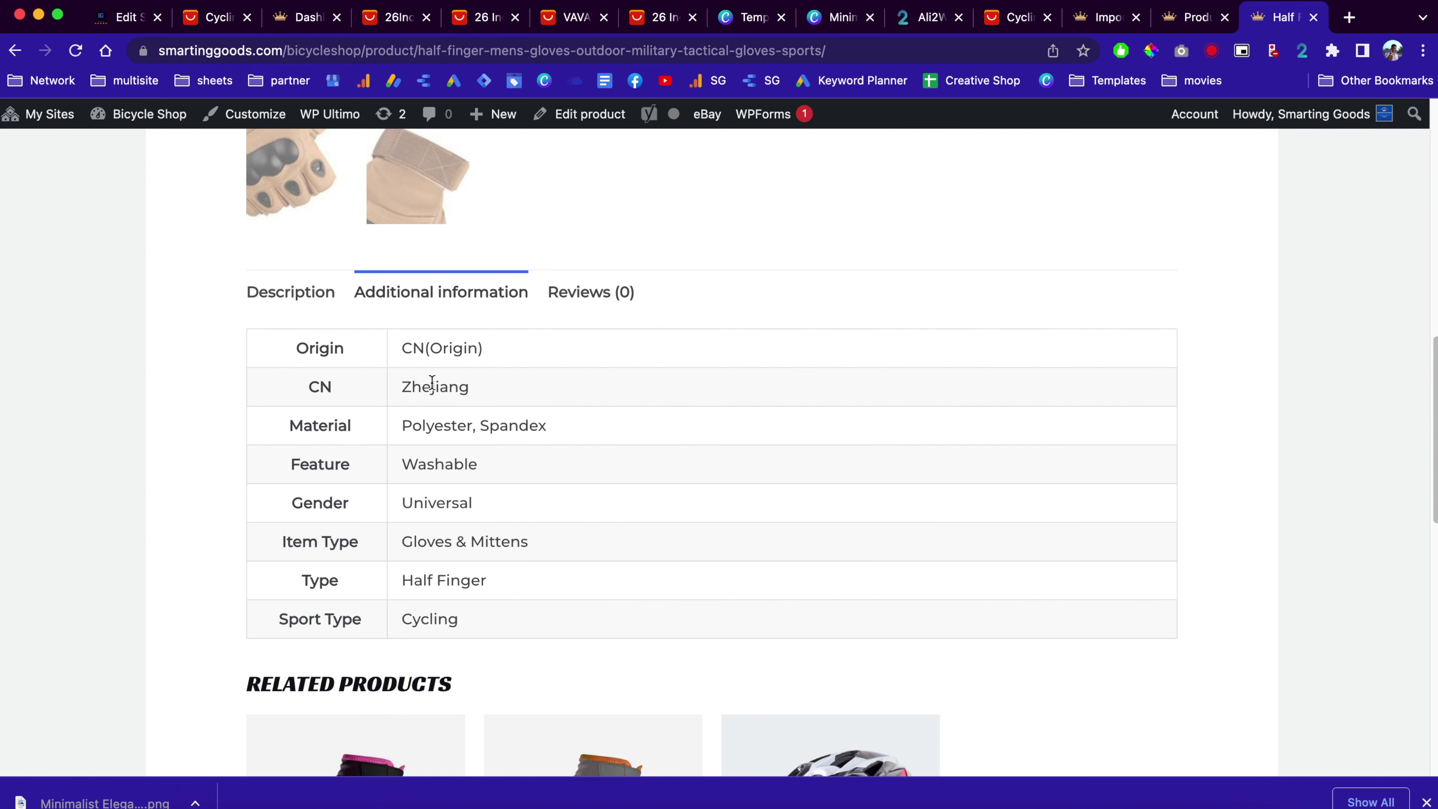
left_click_drag(406, 347, 522, 611)
key("super+r")
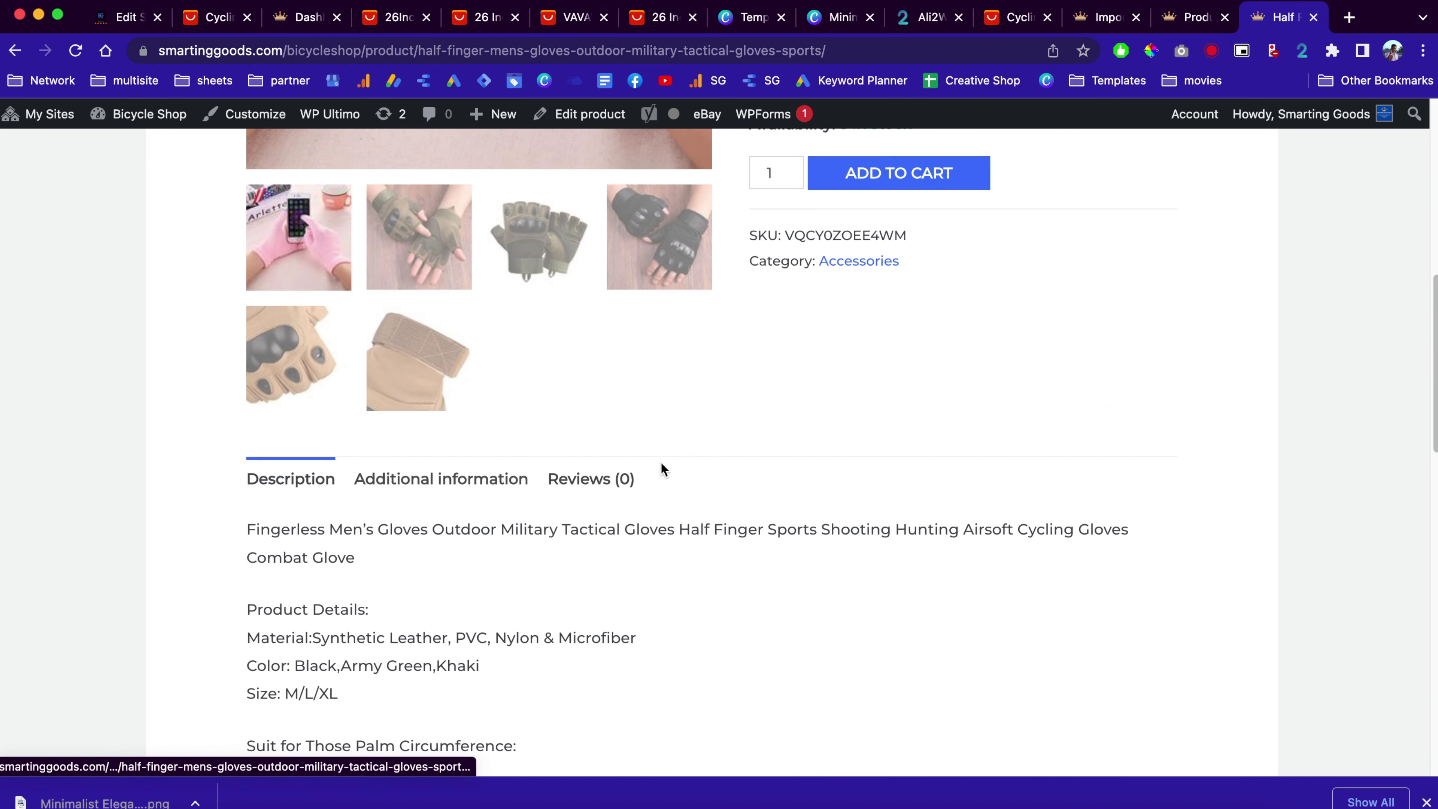
scroll(660, 464, "down", 10)
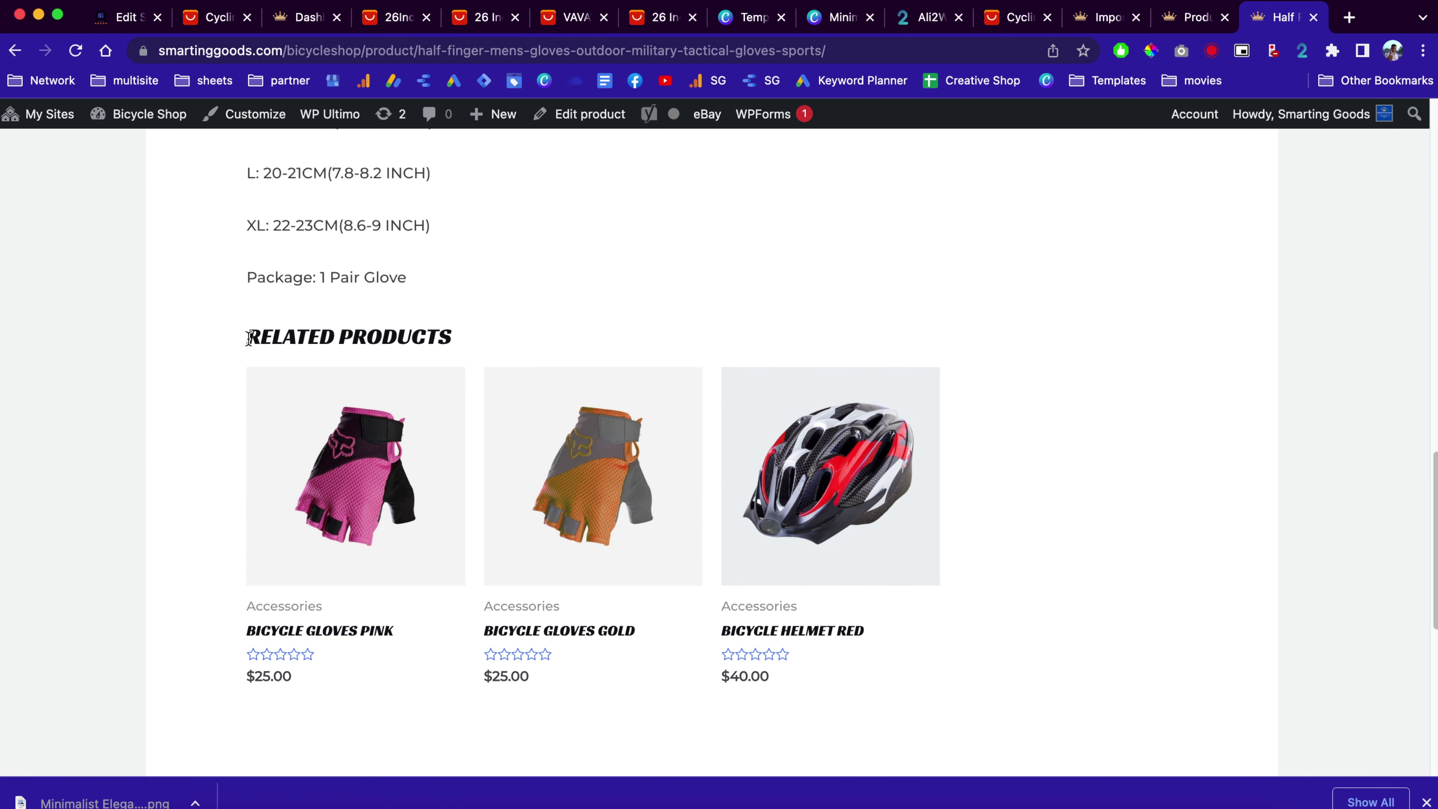
left_click_drag(248, 336, 454, 338)
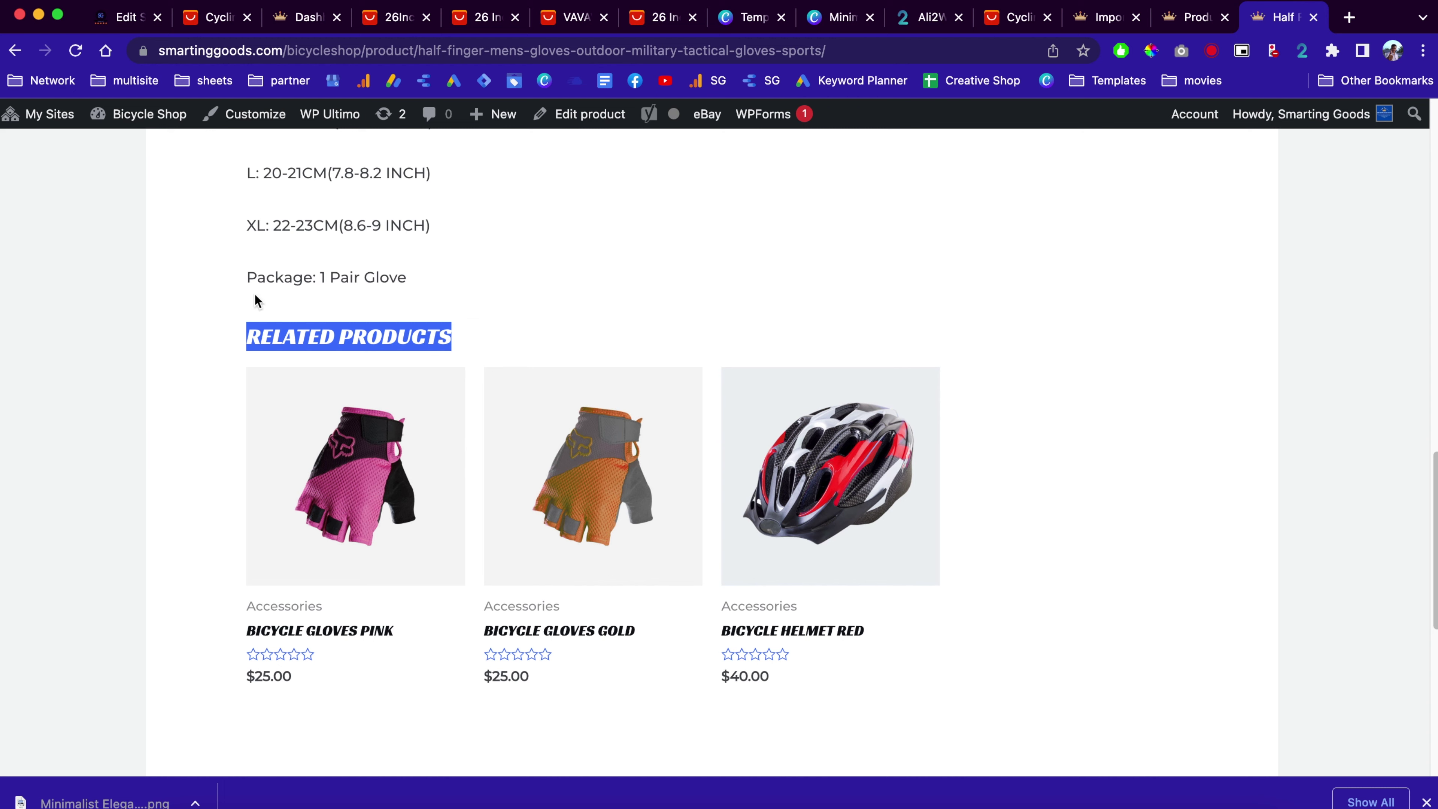
scroll(643, 510, "up", 15)
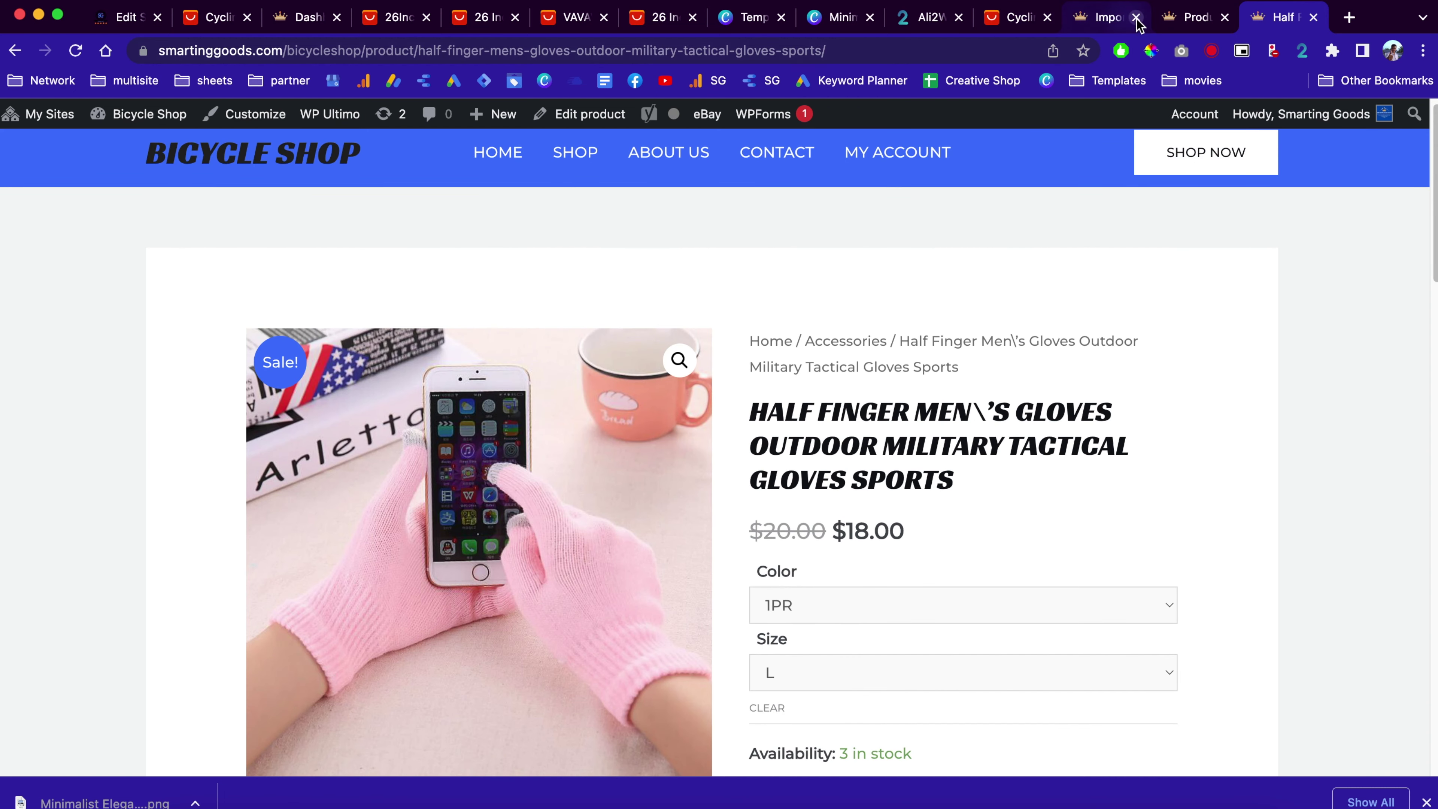
Return to the WordPress admin's product categories page and open the Ali2Woo settings.
left_click(1192, 18)
scroll(441, 340, "down", 8)
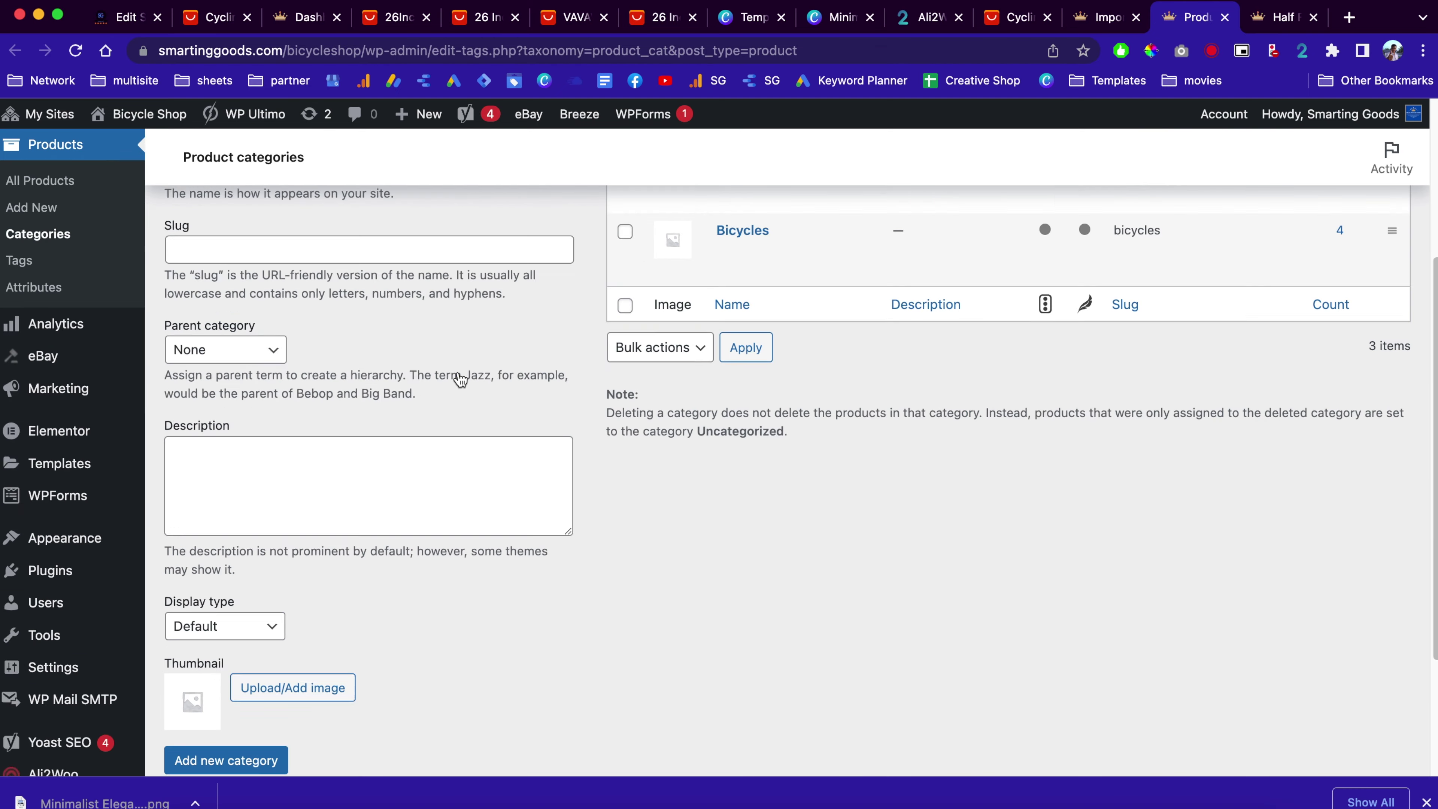
mouse_move(34, 588)
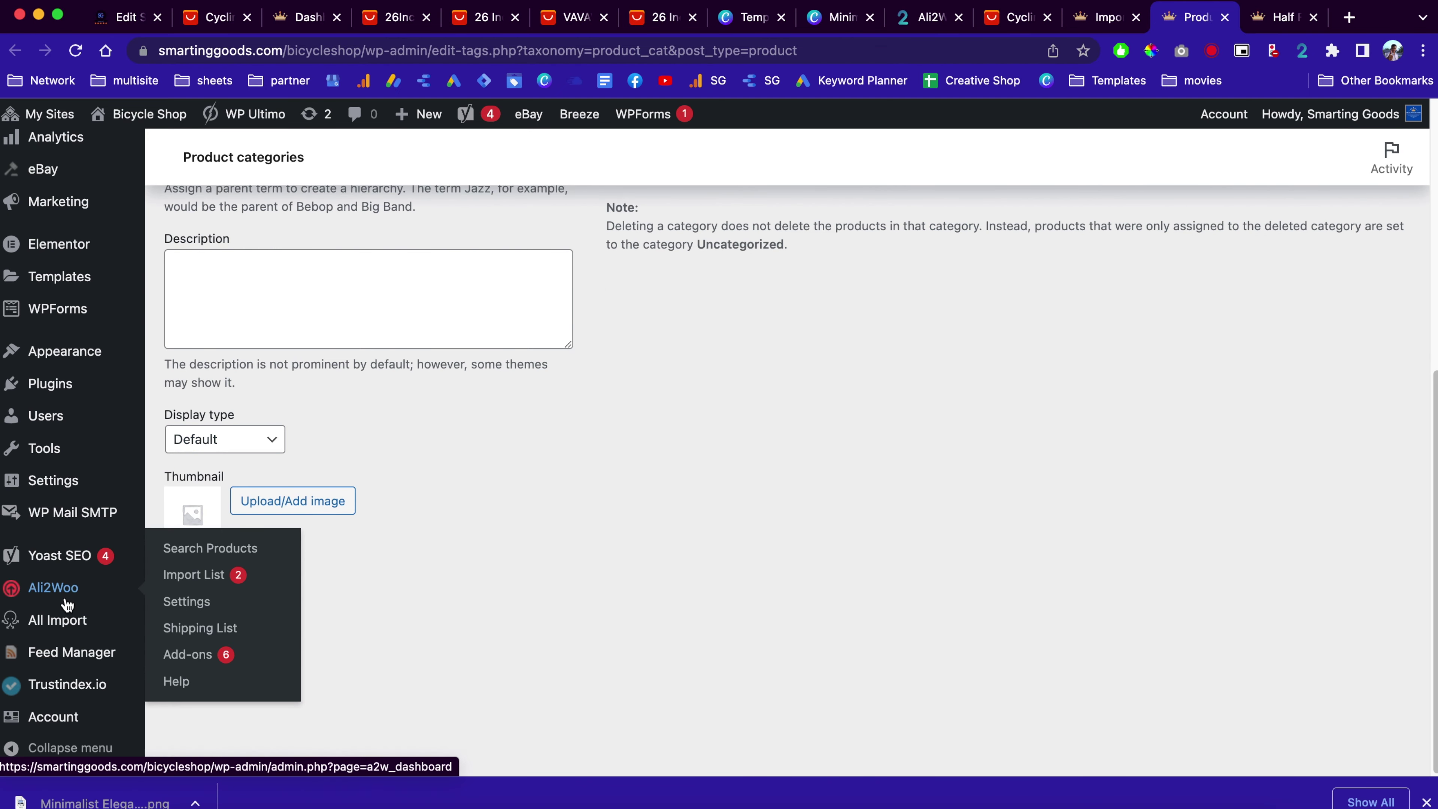
left_click(192, 601)
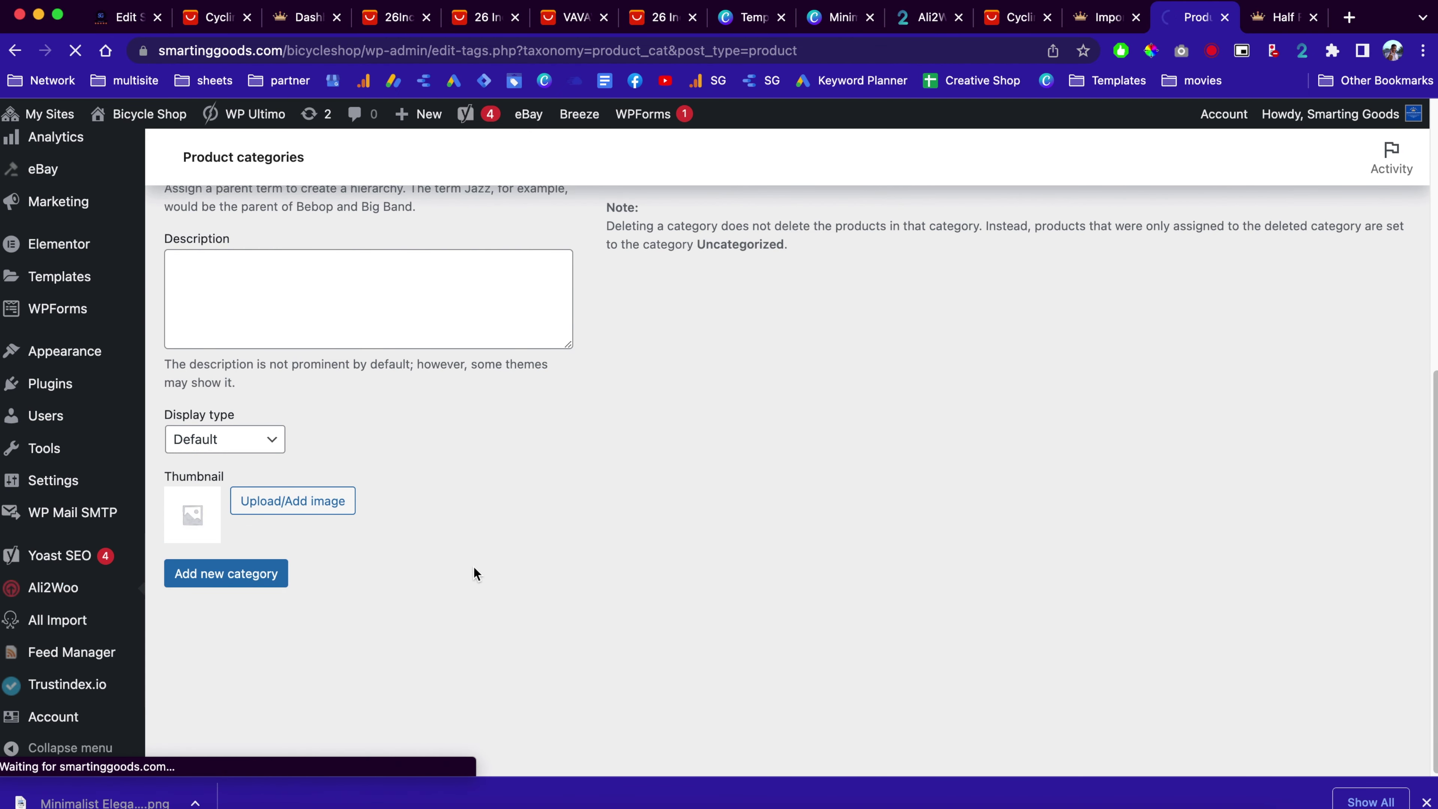
Examine the Ali2Woo common settings for import, order fulfillment, schedule and Chrome extension.
scroll(461, 496, "down", 2)
scroll(502, 444, "down", 3)
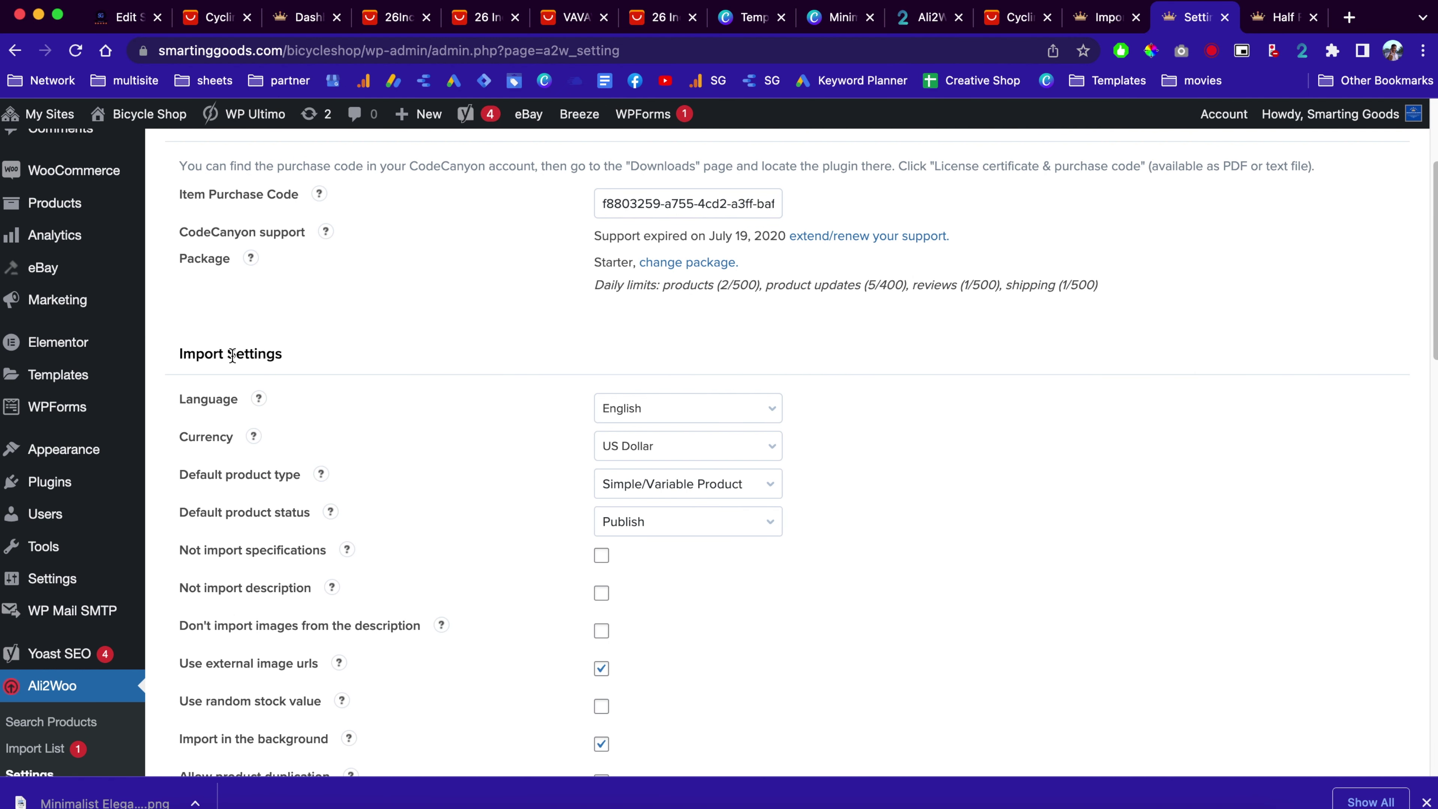
scroll(238, 382, "down", 1)
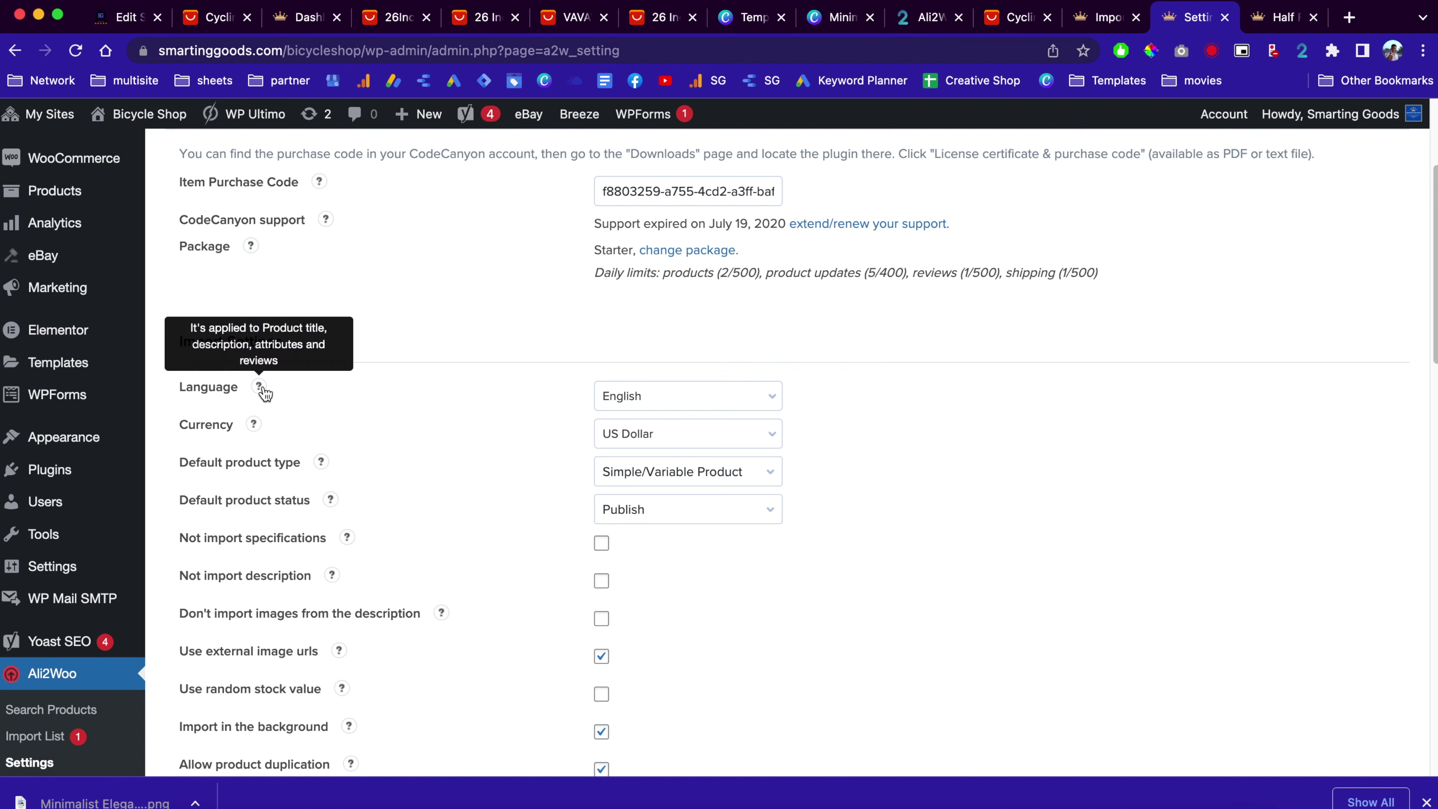
scroll(260, 433, "down", 2)
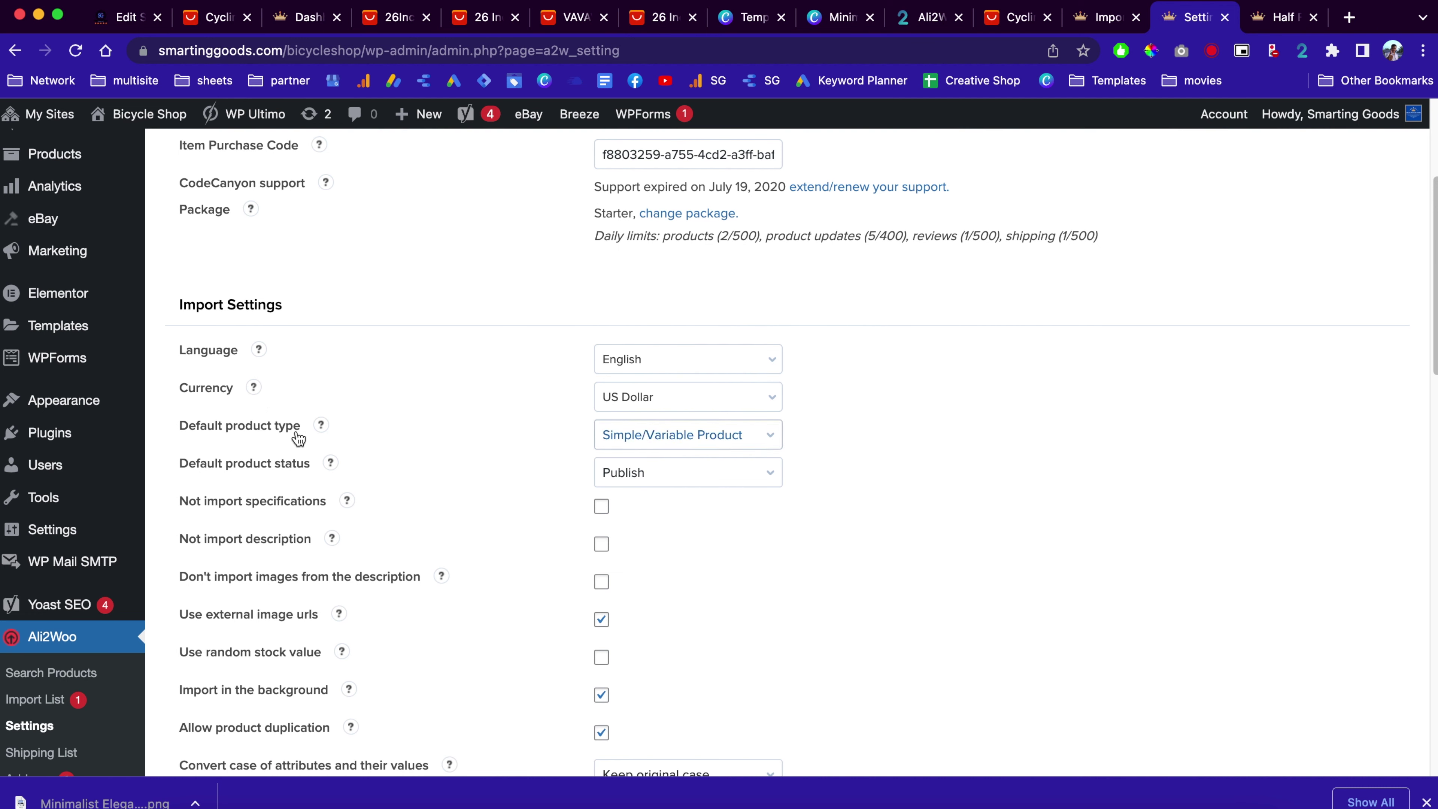
scroll(385, 620, "down", 10)
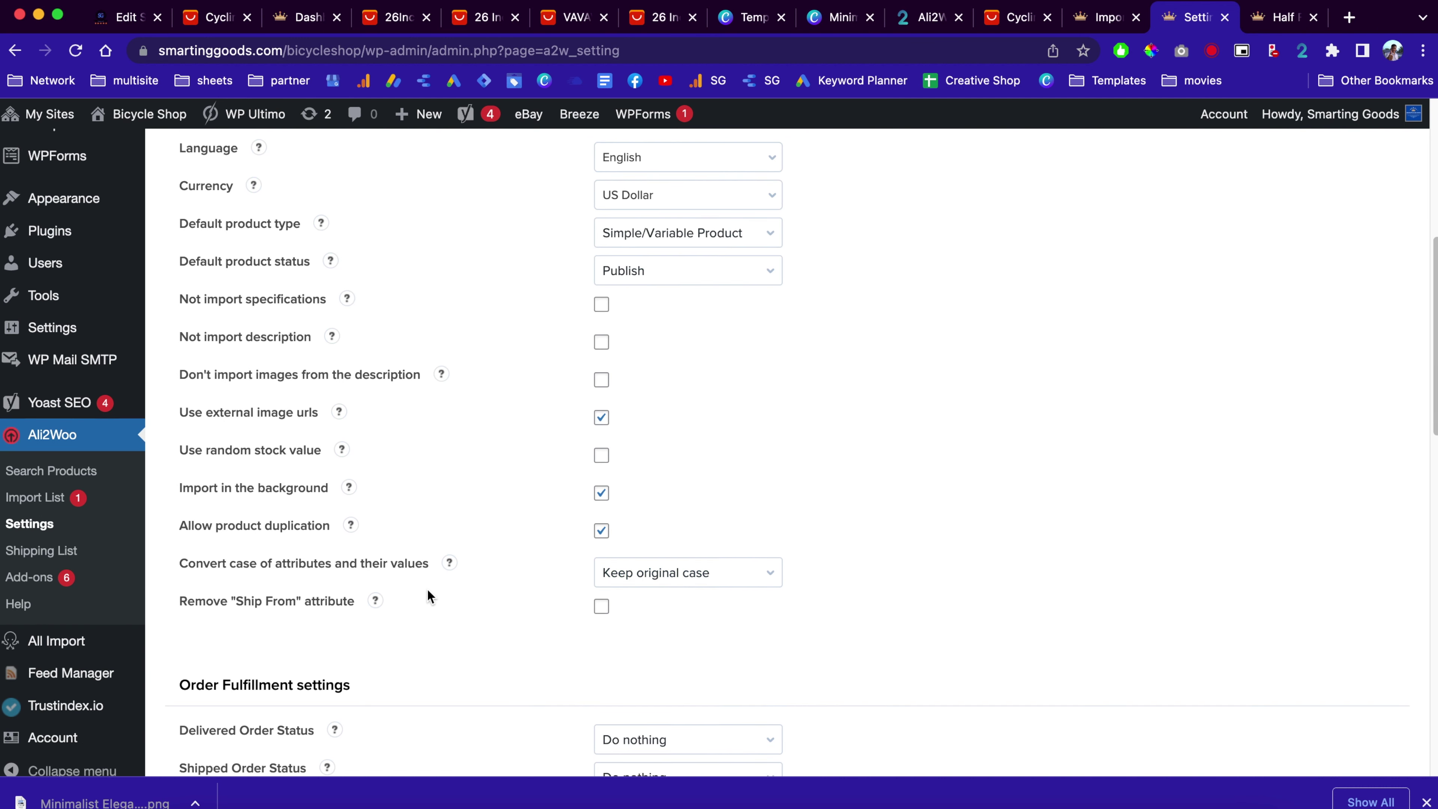
scroll(406, 556, "down", 5)
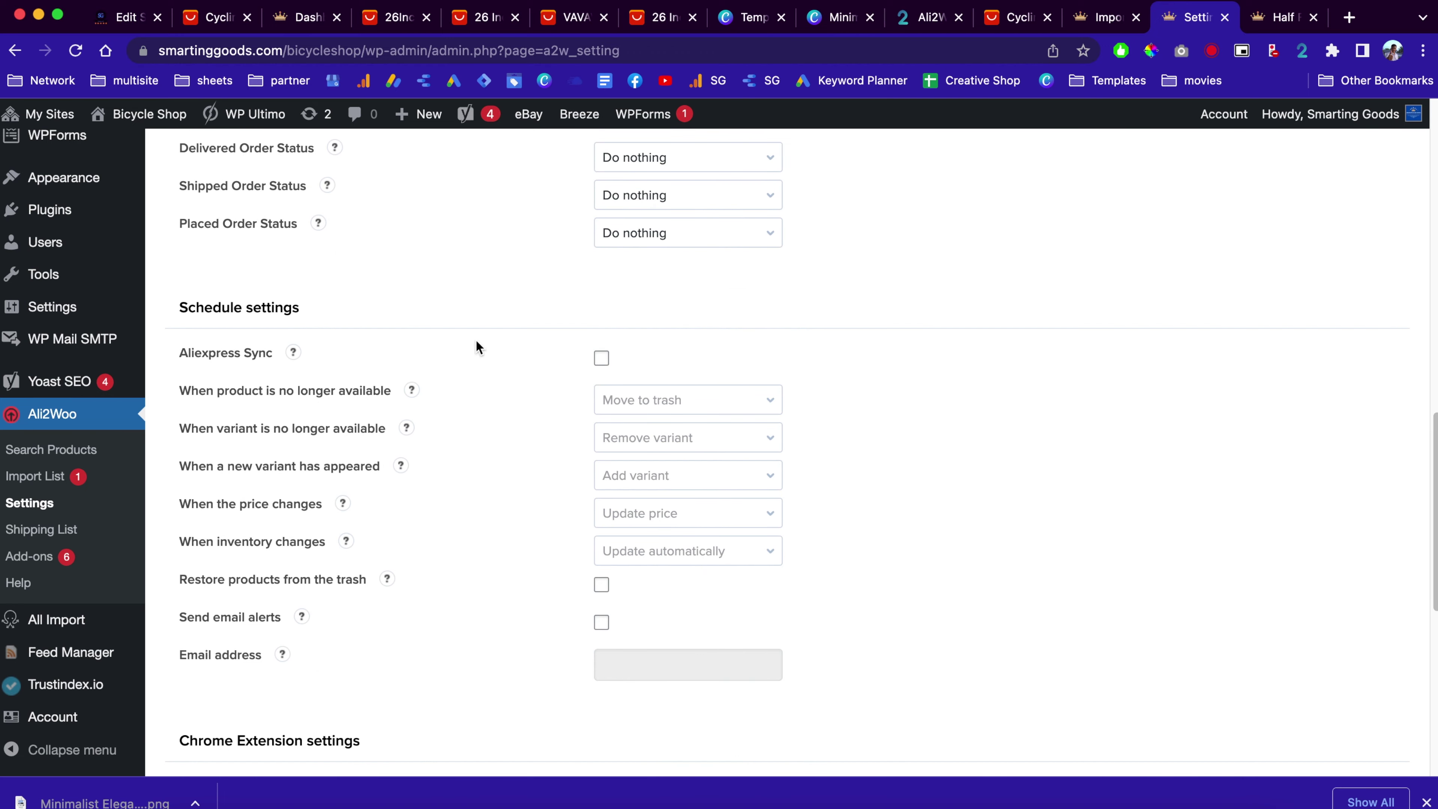
scroll(442, 596, "down", 5)
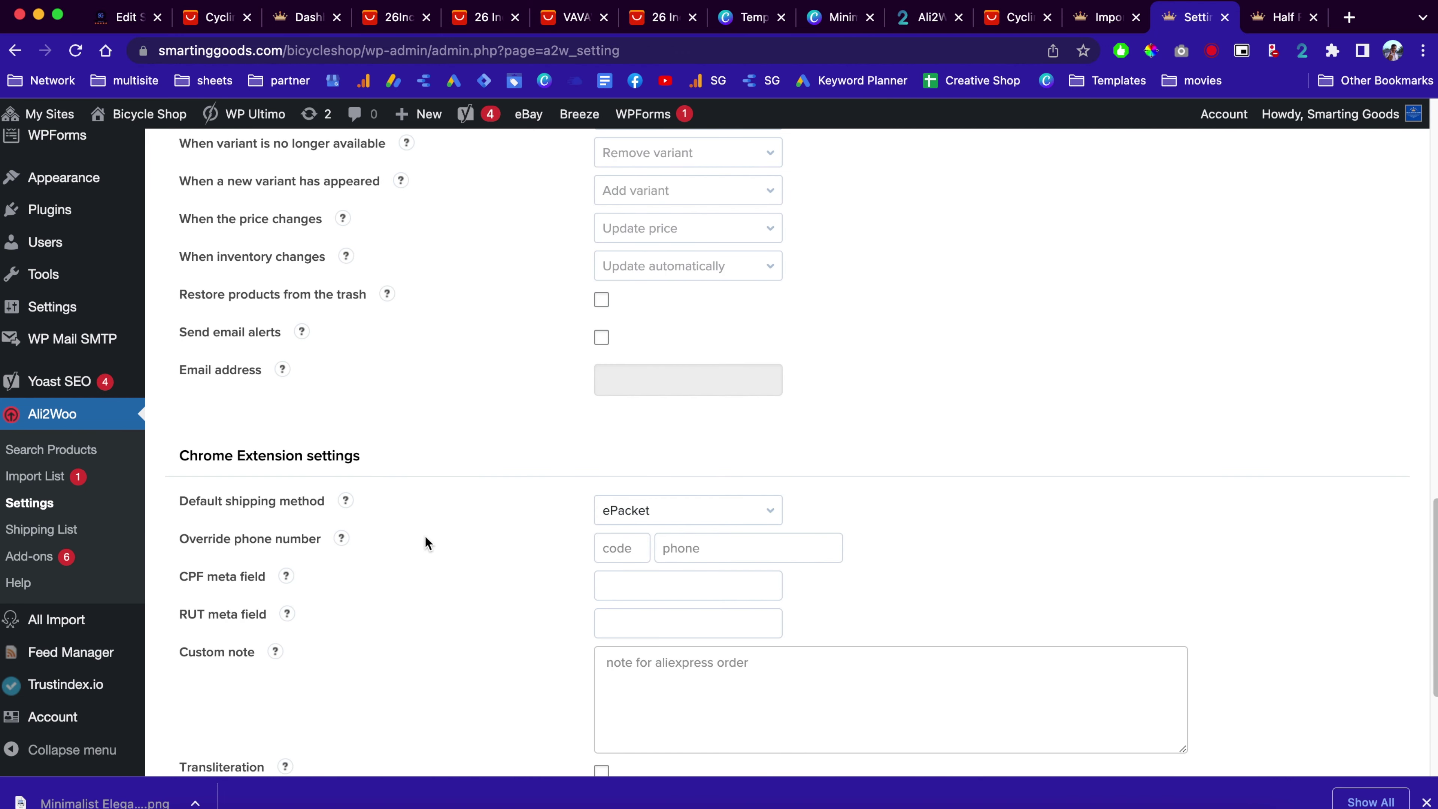
scroll(425, 541, "down", 1)
scroll(453, 454, "up", 20)
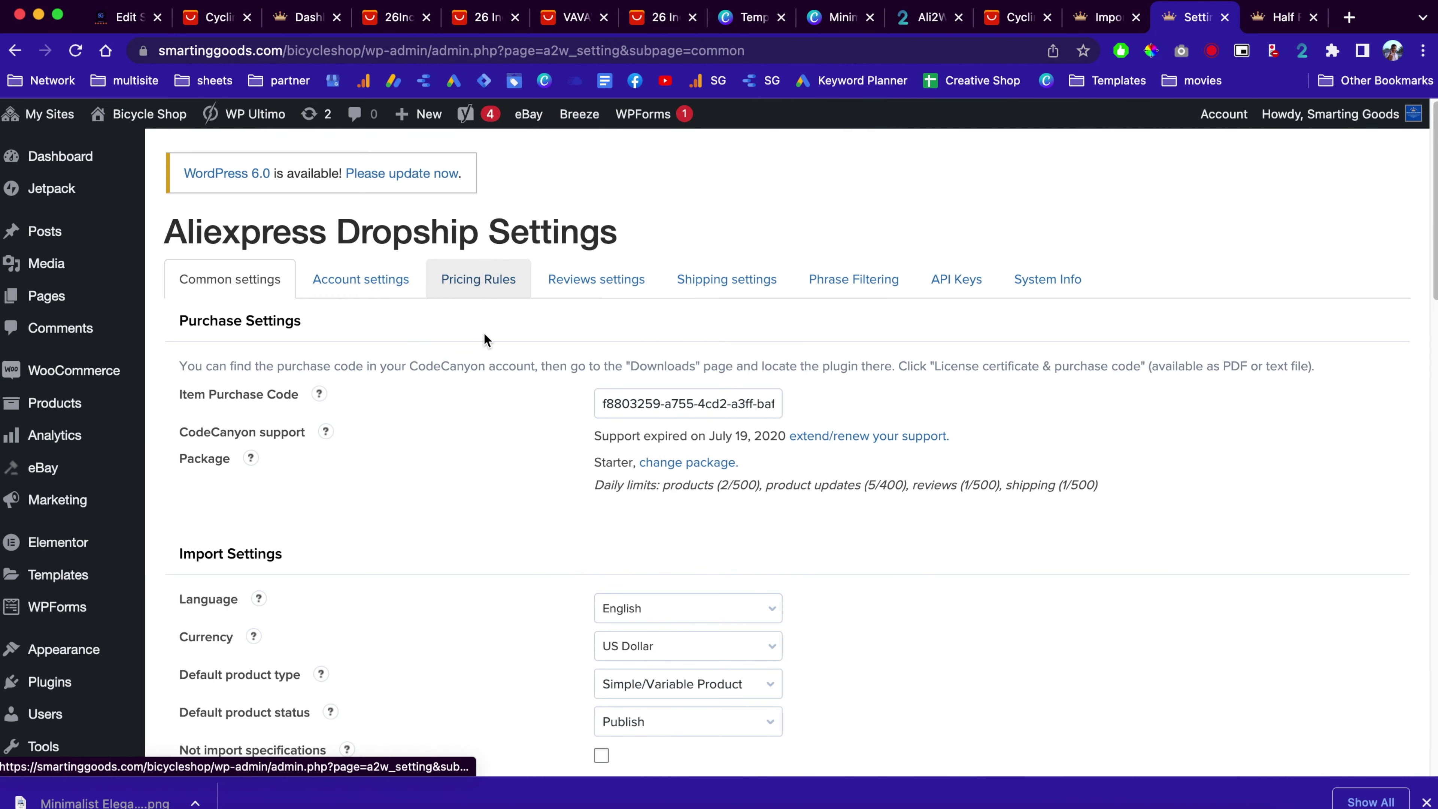
Change the product cost multiplier in Ali2Woo's global pricing rules and save the settings.
left_click(473, 278)
scroll(398, 481, "down", 3)
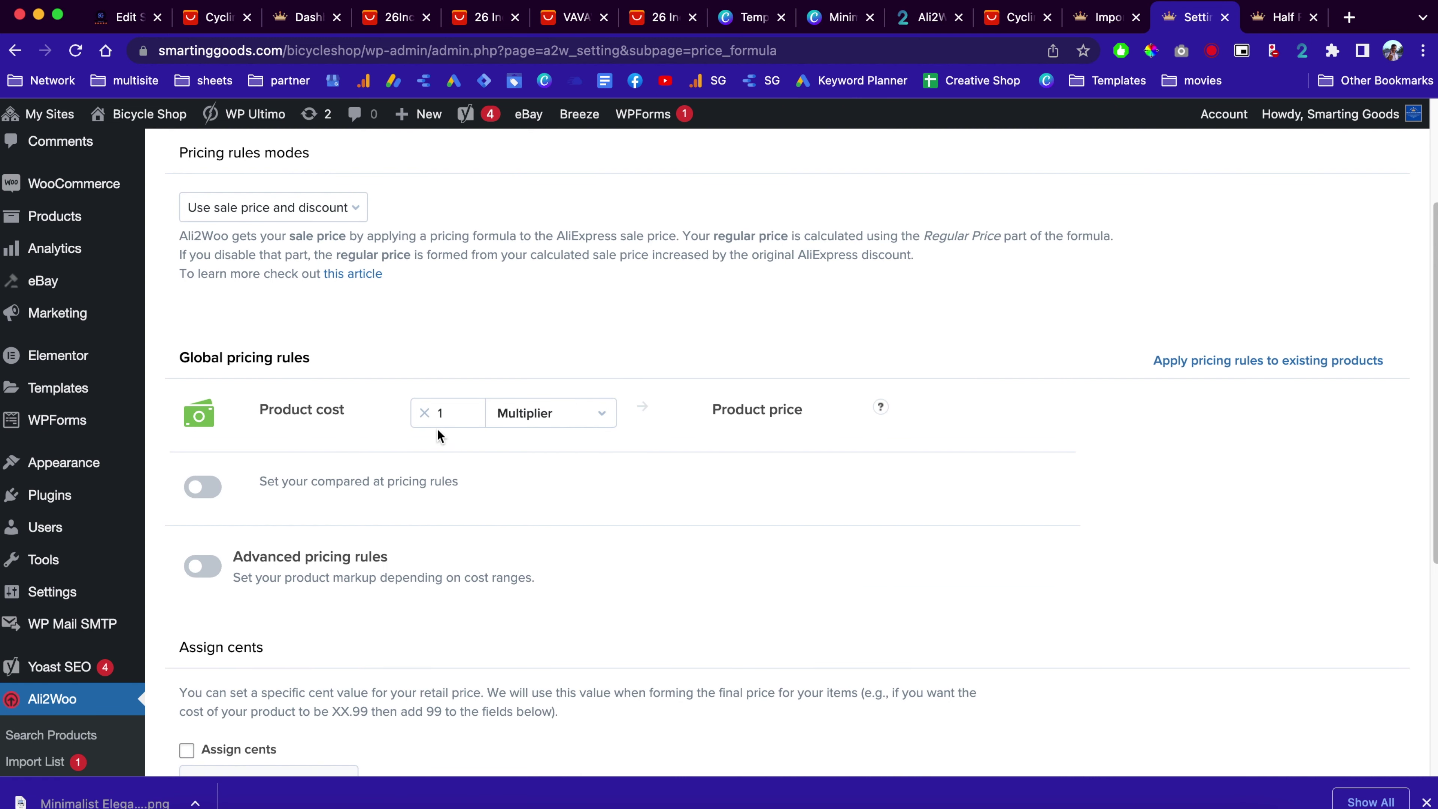
left_click(456, 413)
key("BackSpace")
scroll(571, 514, "down", 7)
left_click(254, 711)
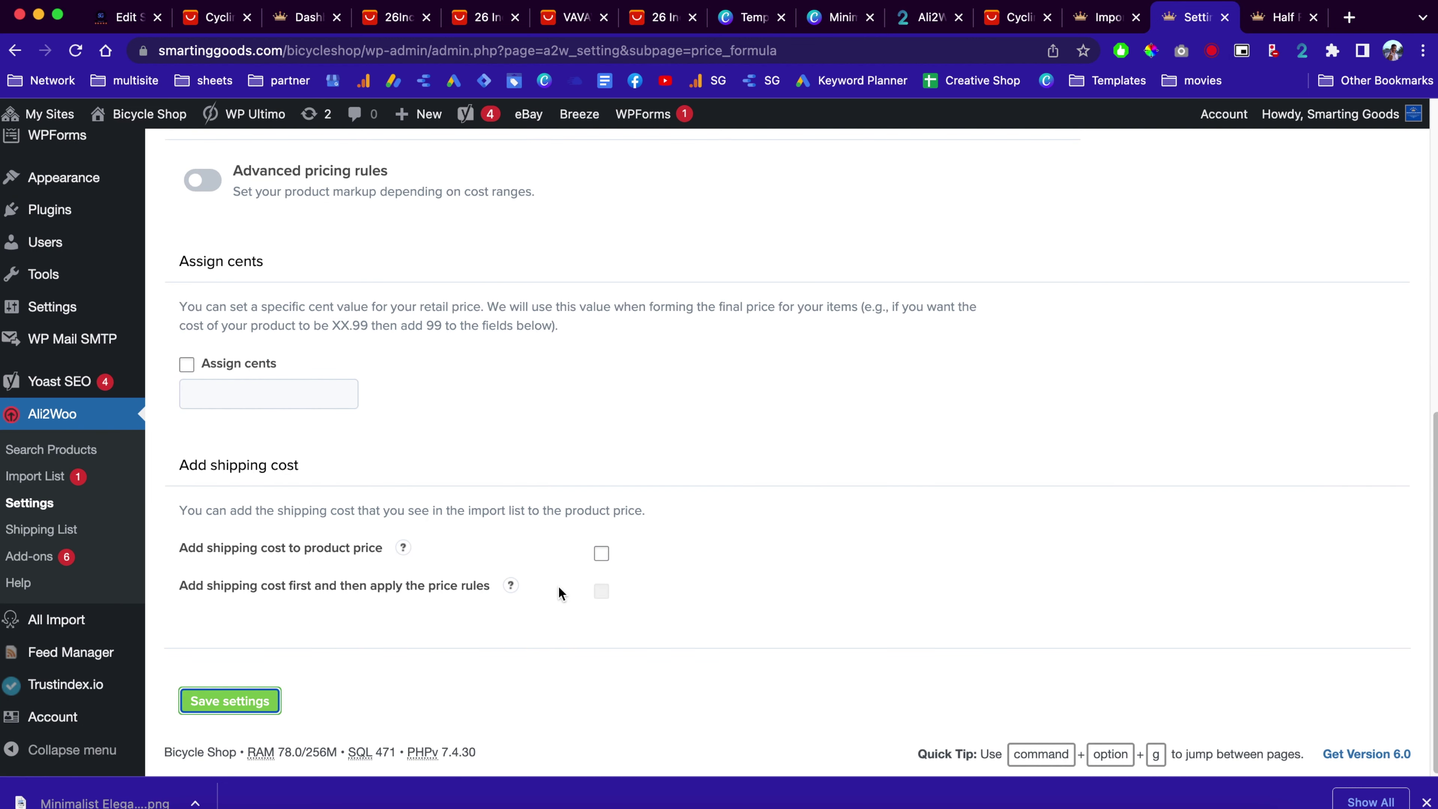
Import the WEST BIKING half finger cycling gloves from the AliExpress cycling category and open the Ali2Woo import list.
left_click(1019, 17)
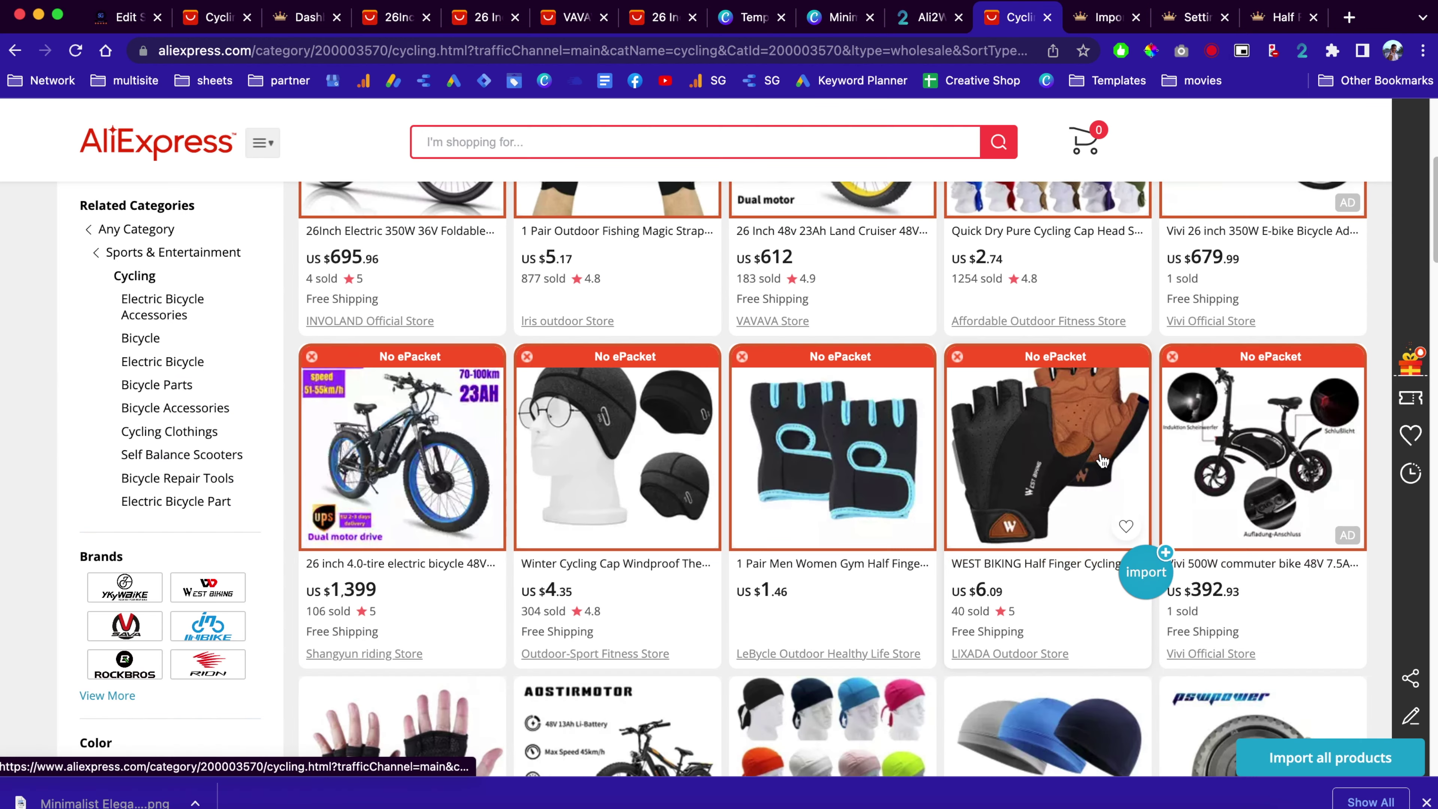
scroll(1144, 566, "down", 1)
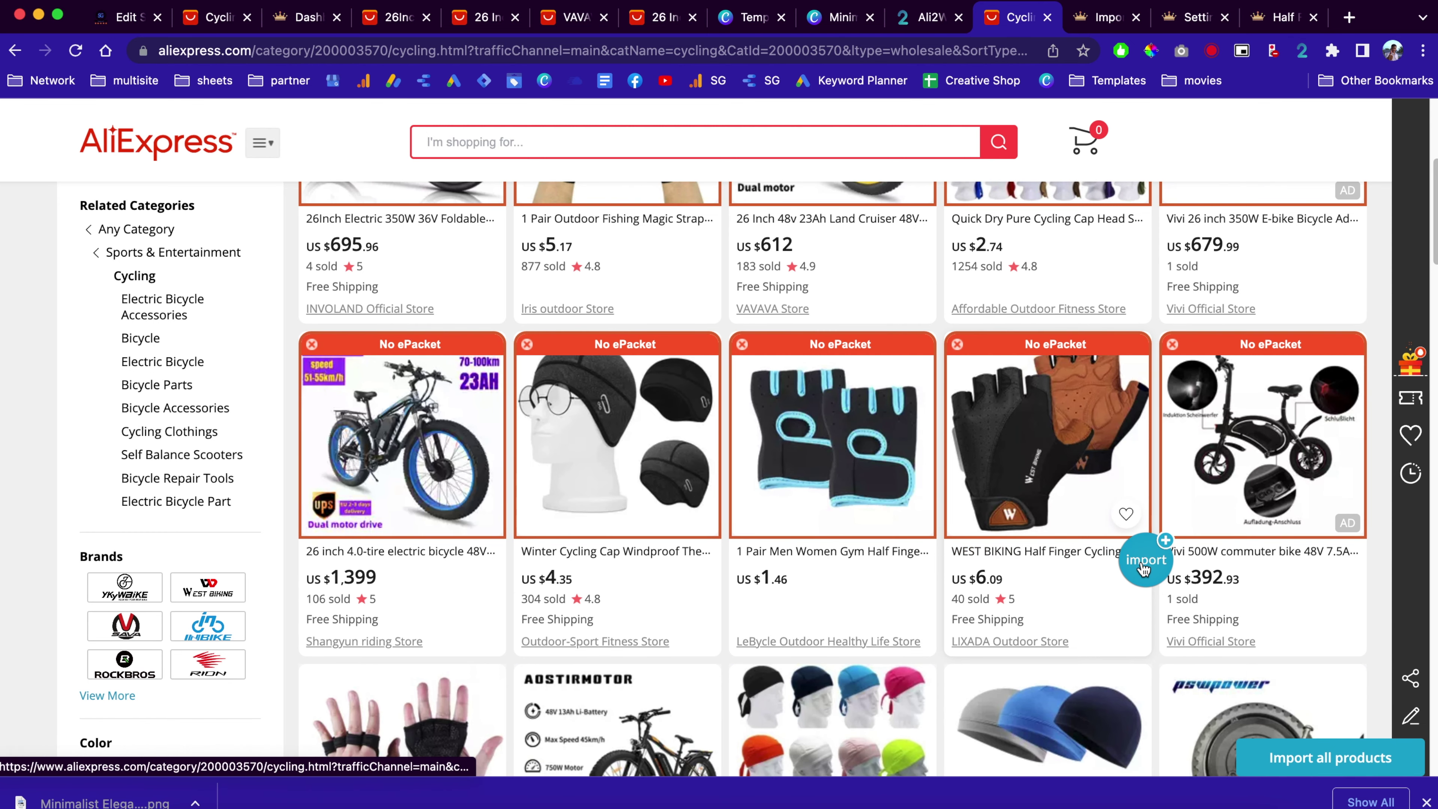
left_click(1143, 566)
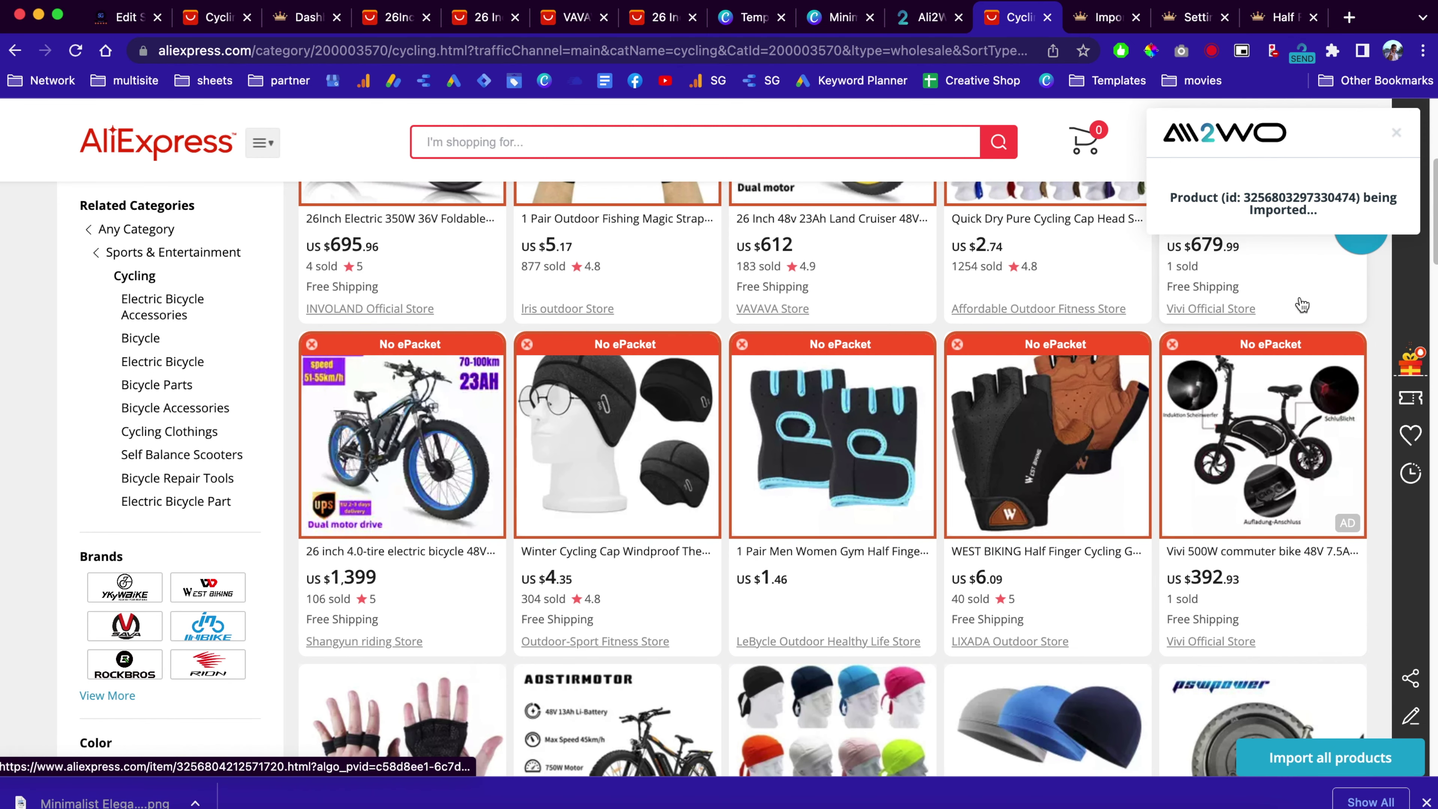
left_click(1266, 280)
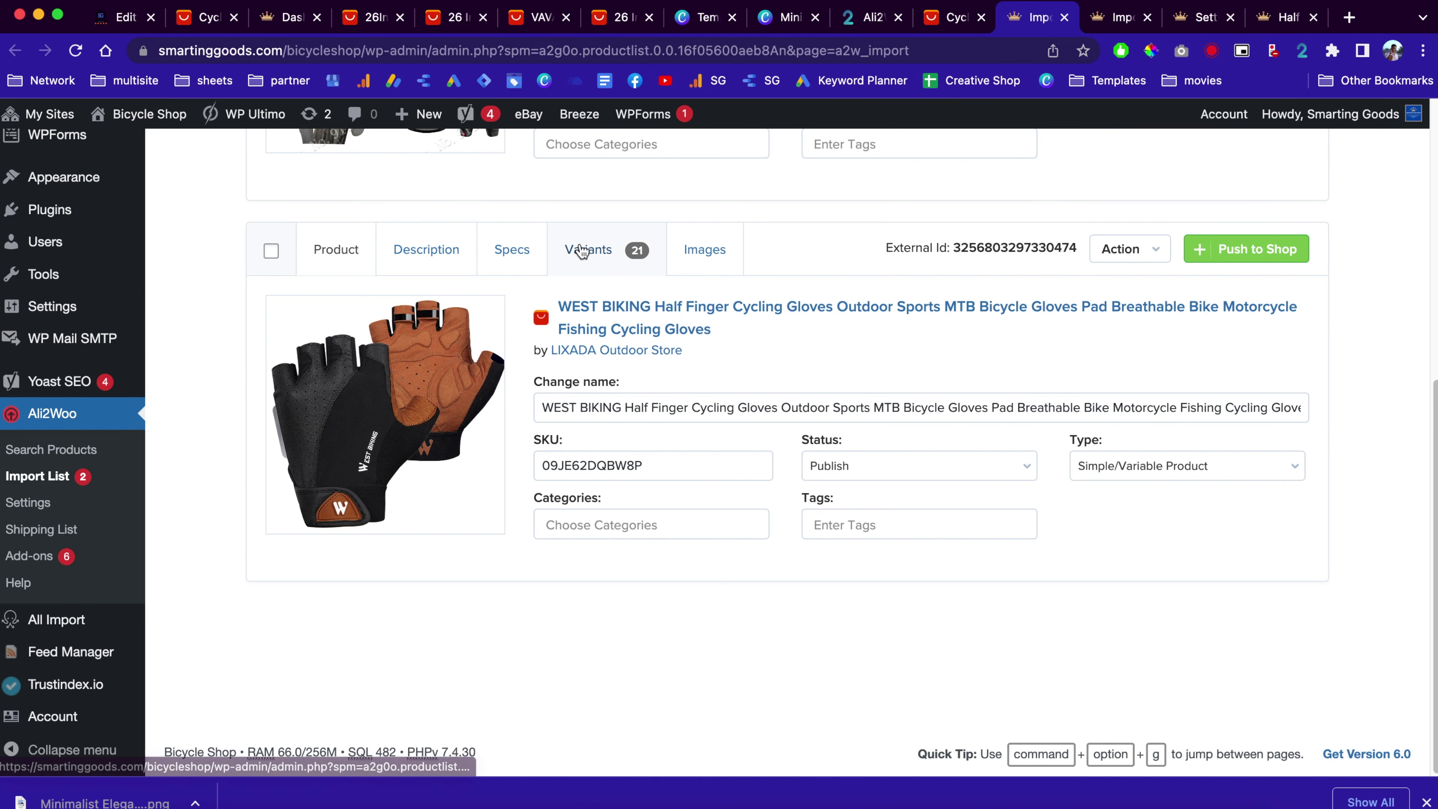
Check the cost, price and profit of the WEST BIKING gloves' variants in the import list.
left_click(588, 249)
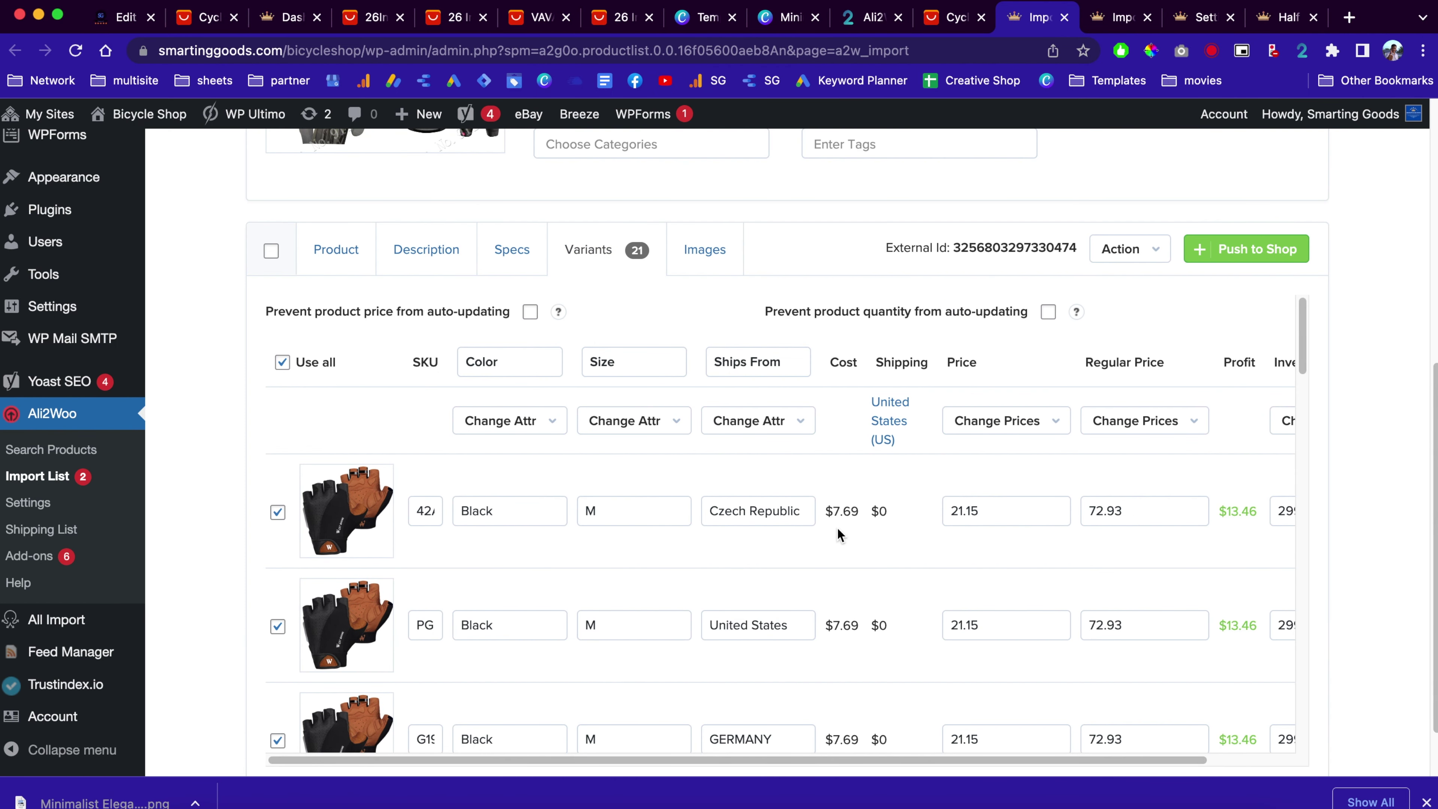
left_click_drag(838, 511, 857, 512)
left_click_drag(1013, 510, 942, 515)
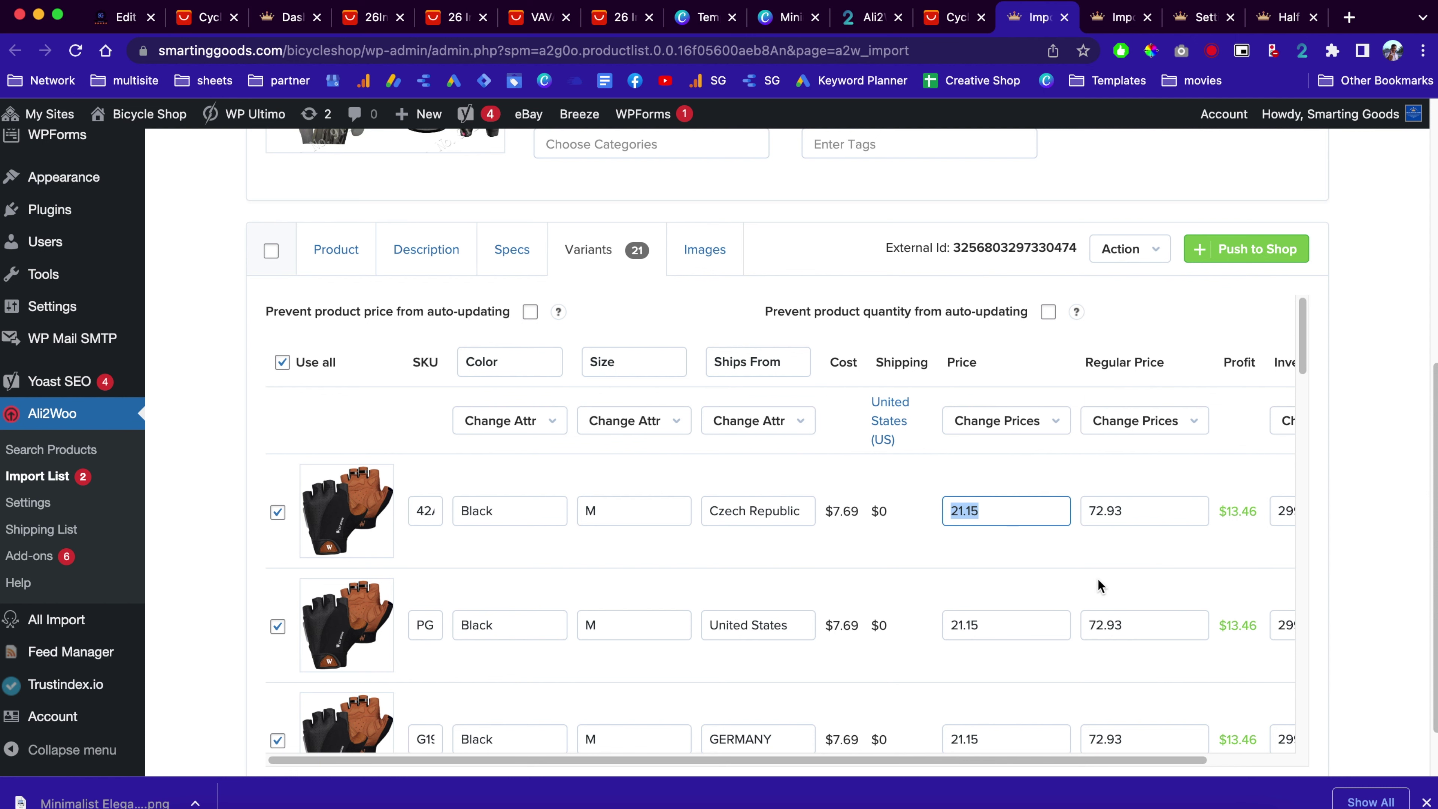
scroll(1090, 589, "down", 1)
left_click_drag(1219, 491, 1267, 495)
scroll(679, 612, "up", 5)
scroll(748, 585, "up", 5)
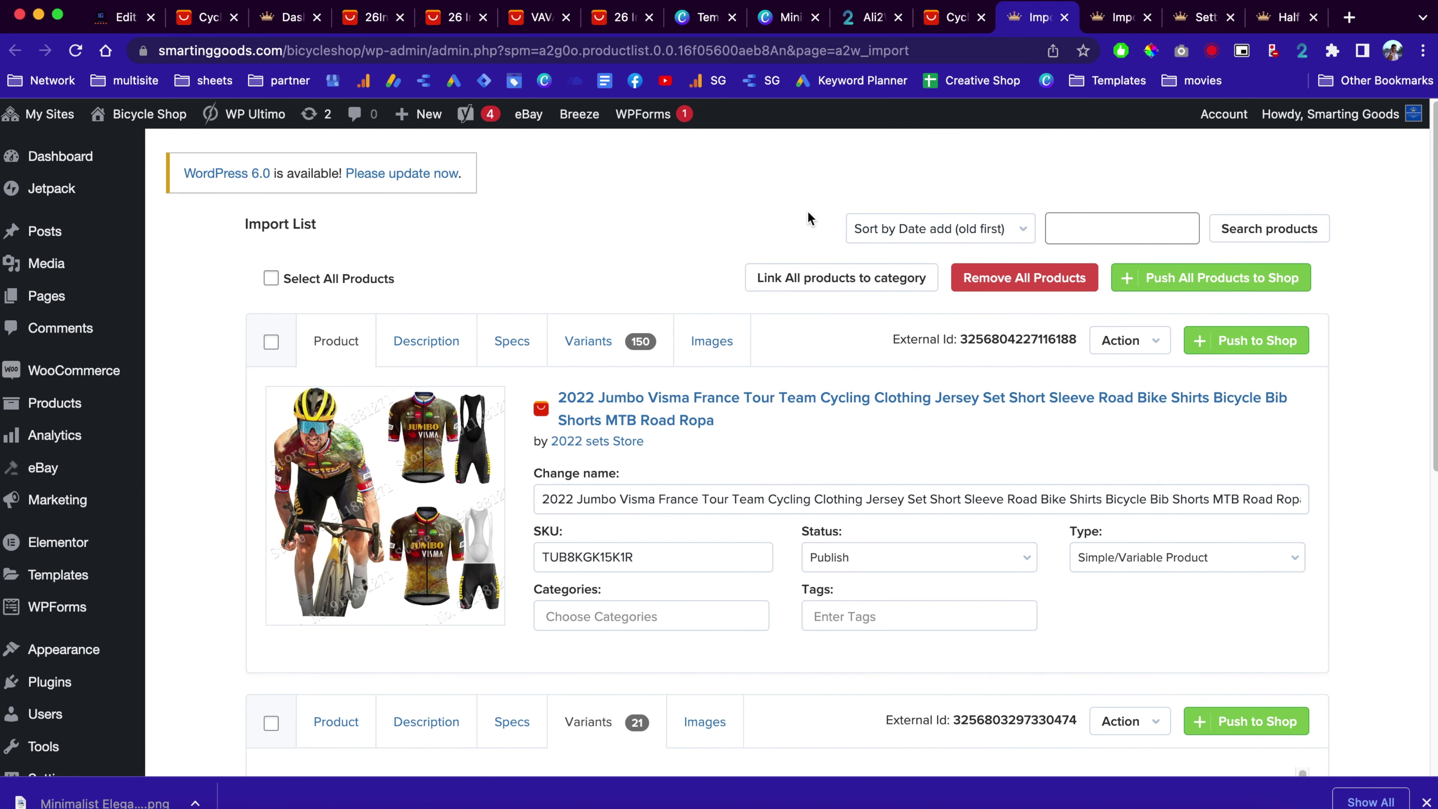
Open the Bicycle Shop site's home page in a new tab.
mouse_move(130, 116)
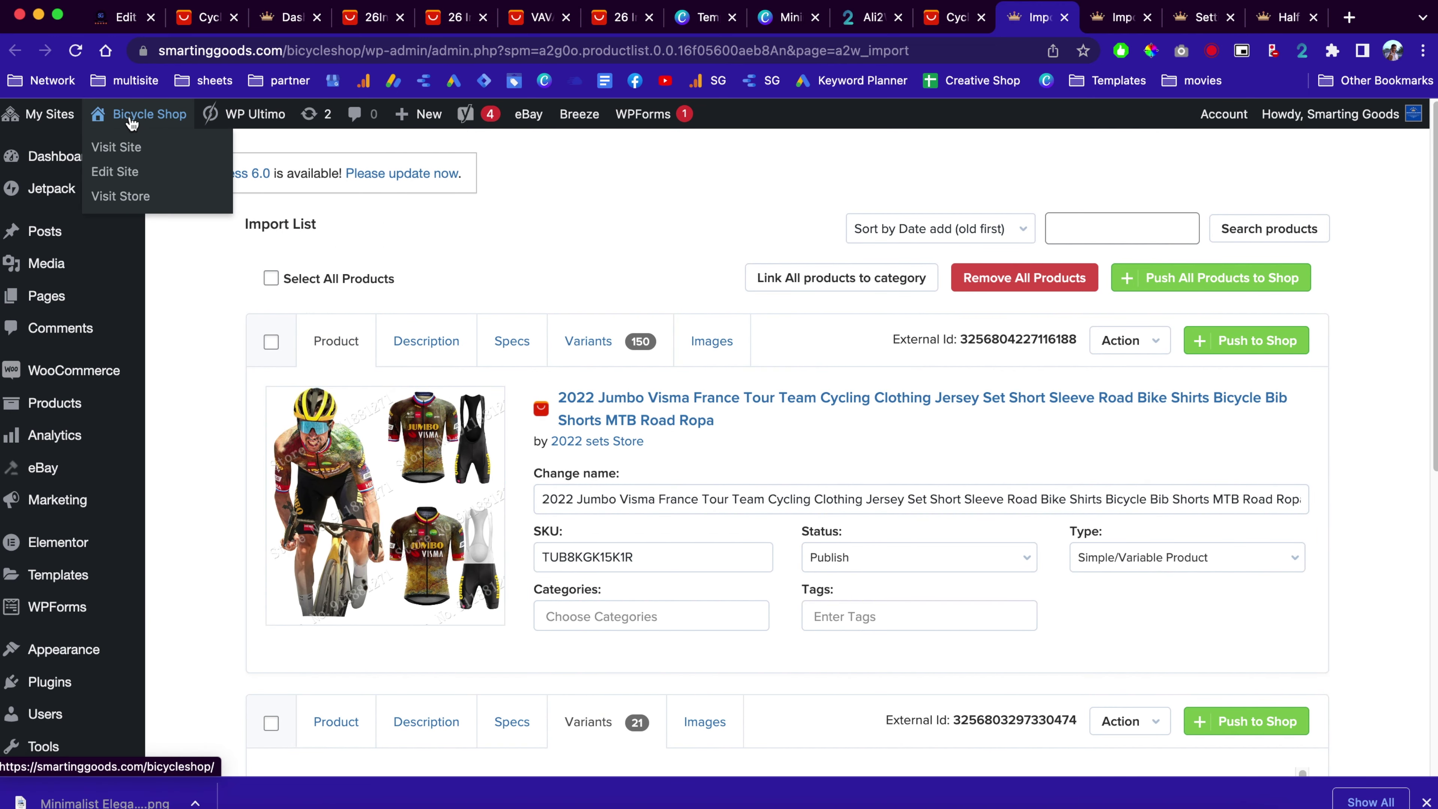
left_click(120, 149)
scroll(681, 420, "up", 3)
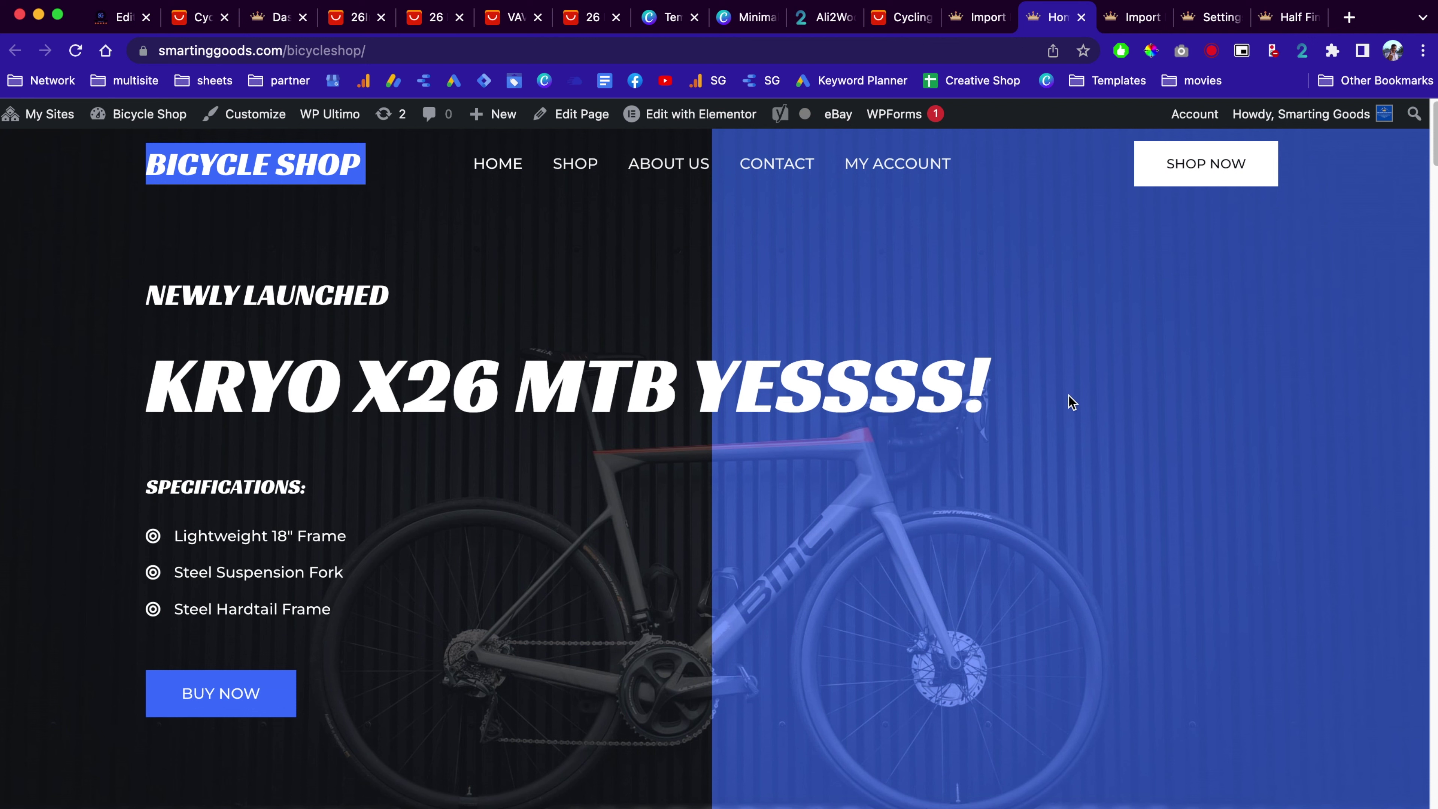
Examine the home page's hero banner with the KRYO X26 MTB headline and the bicycles in the new arrivals section.
scroll(679, 464, "down", 5)
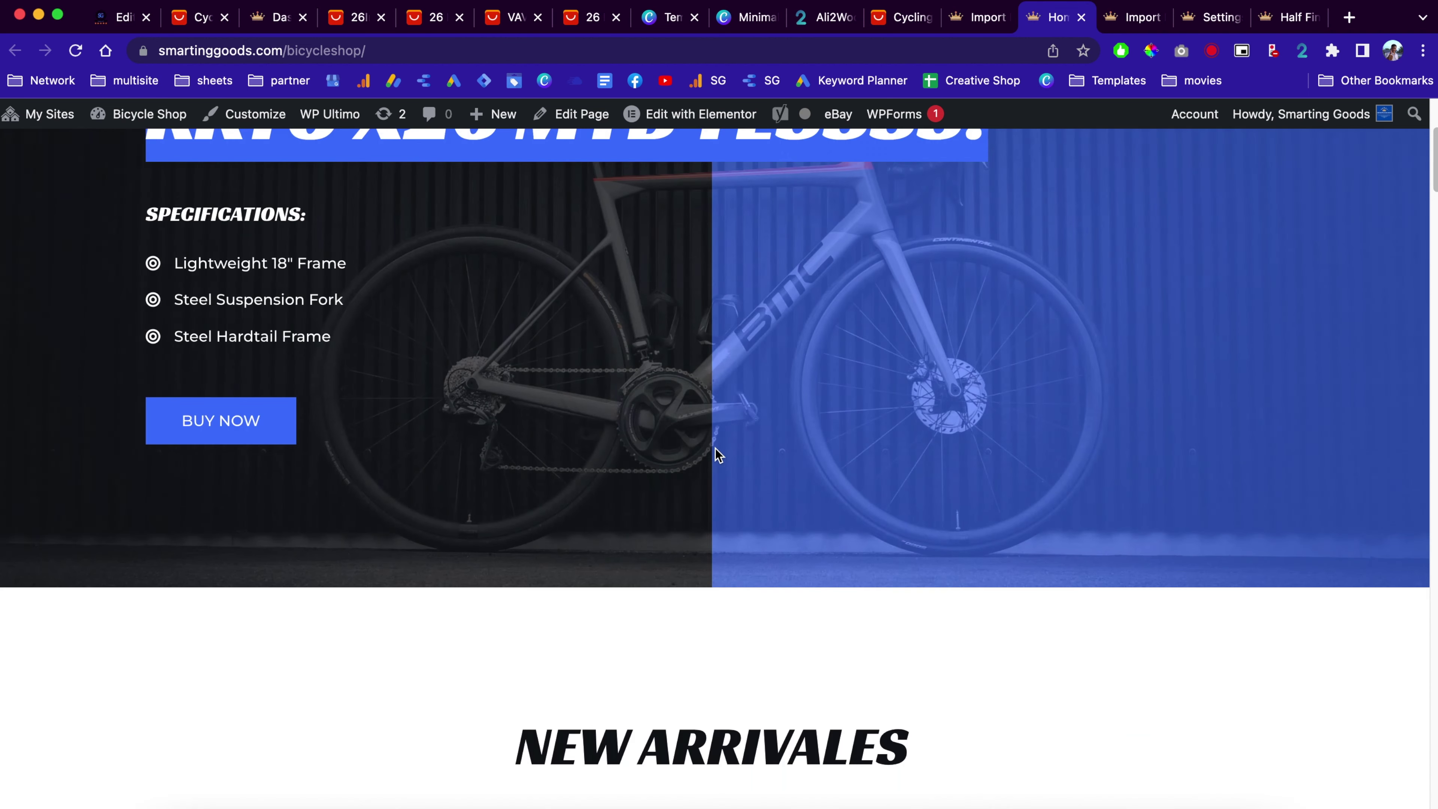
scroll(730, 459, "down", 3)
scroll(745, 465, "up", 7)
scroll(745, 460, "down", 10)
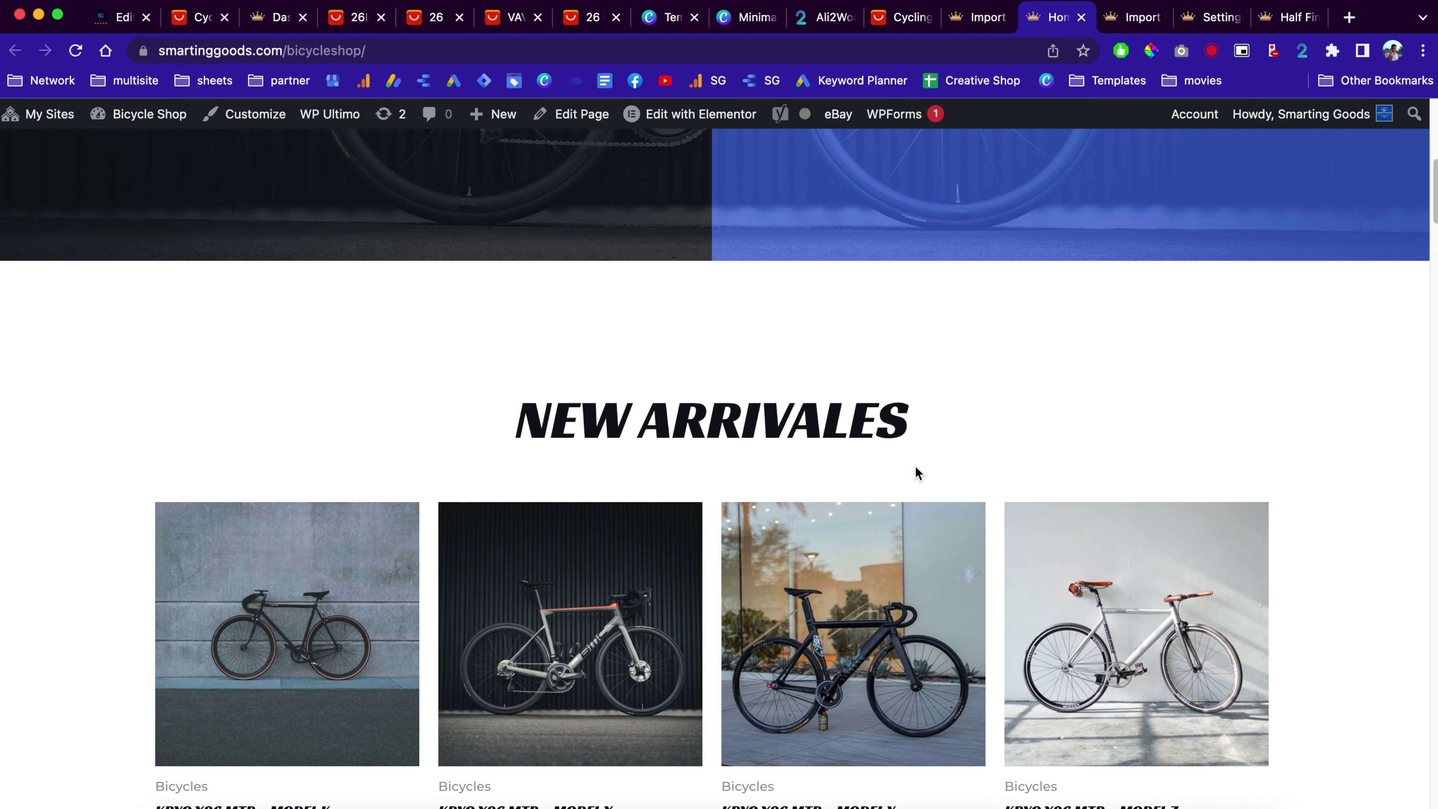
scroll(917, 473, "down", 6)
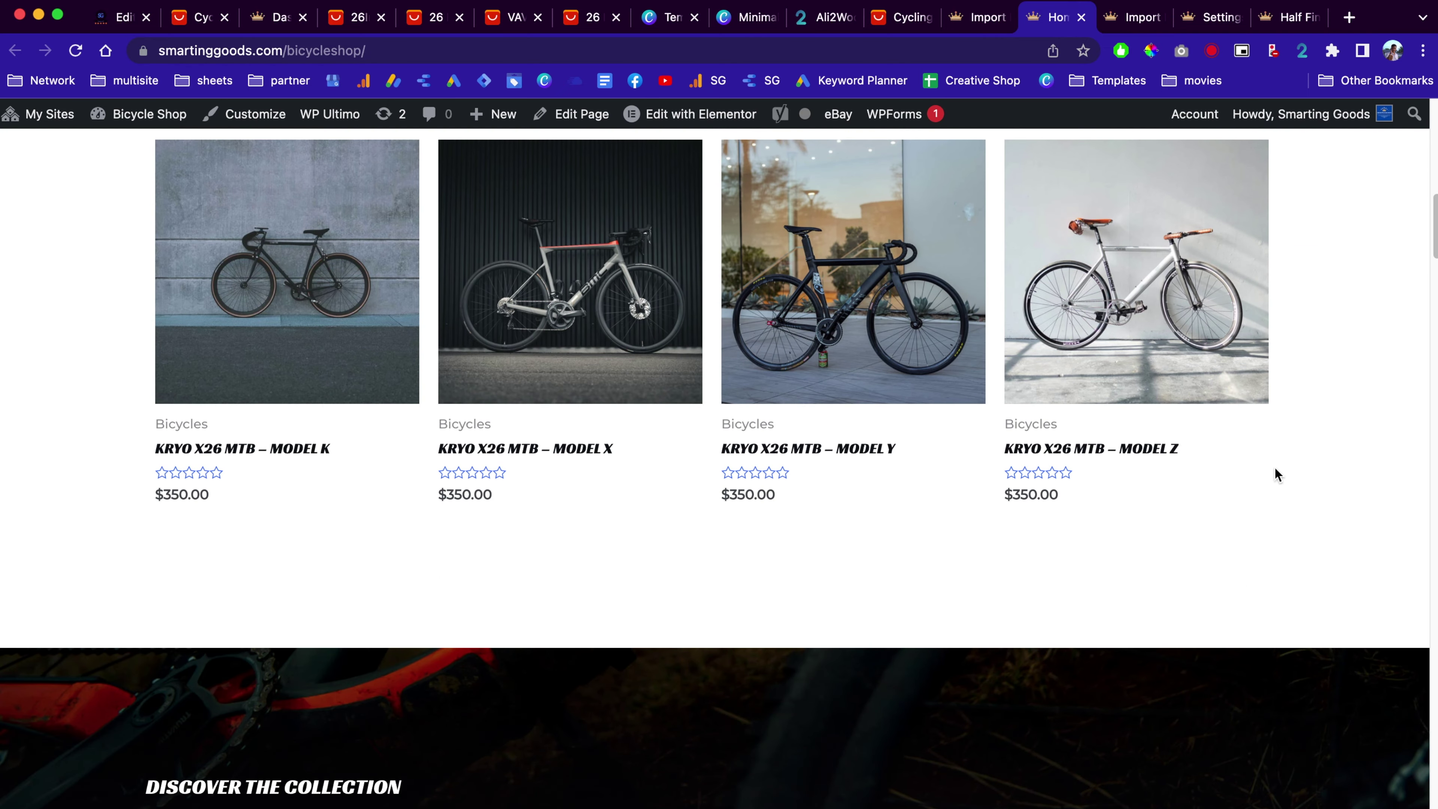
scroll(656, 419, "up", 10)
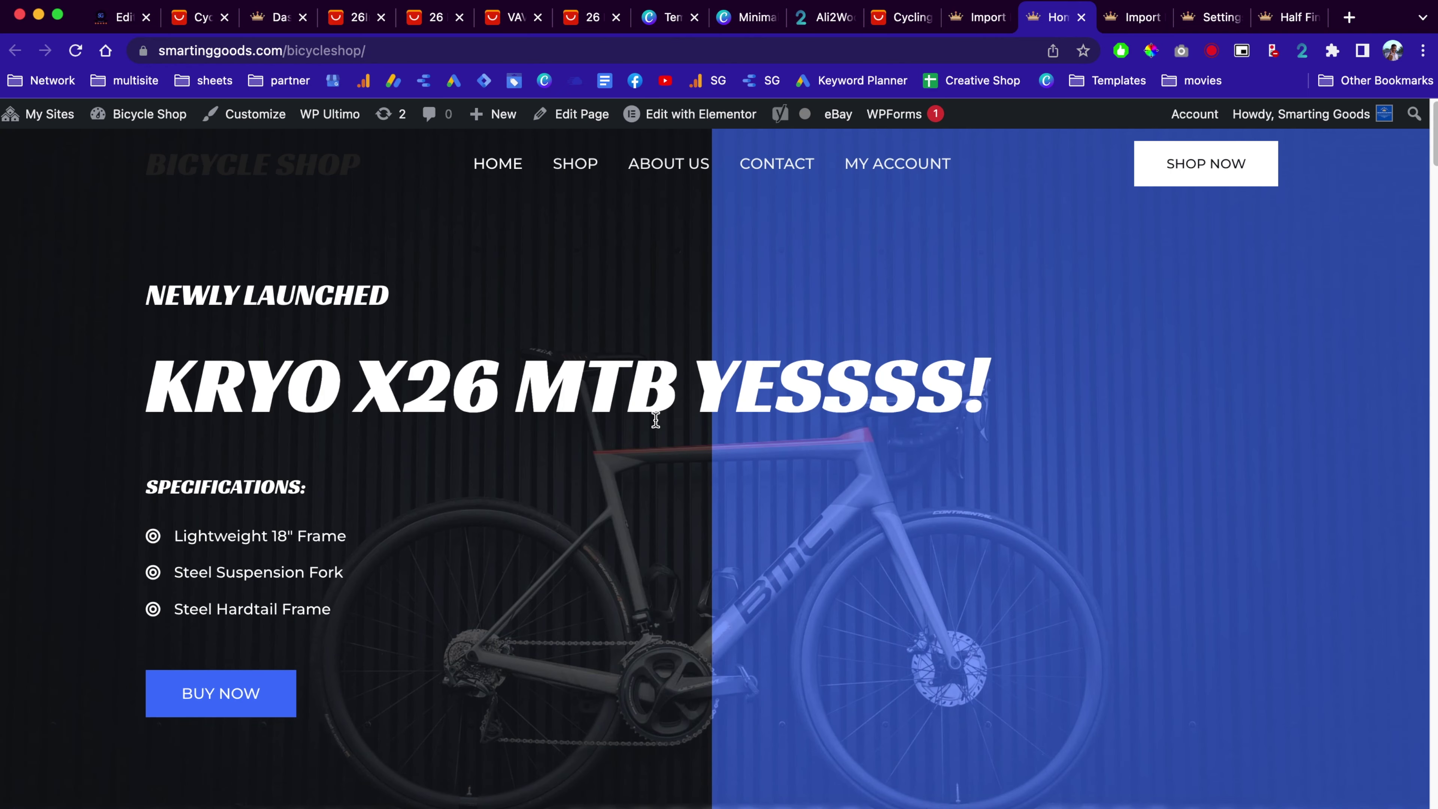
scroll(987, 427, "down", 10)
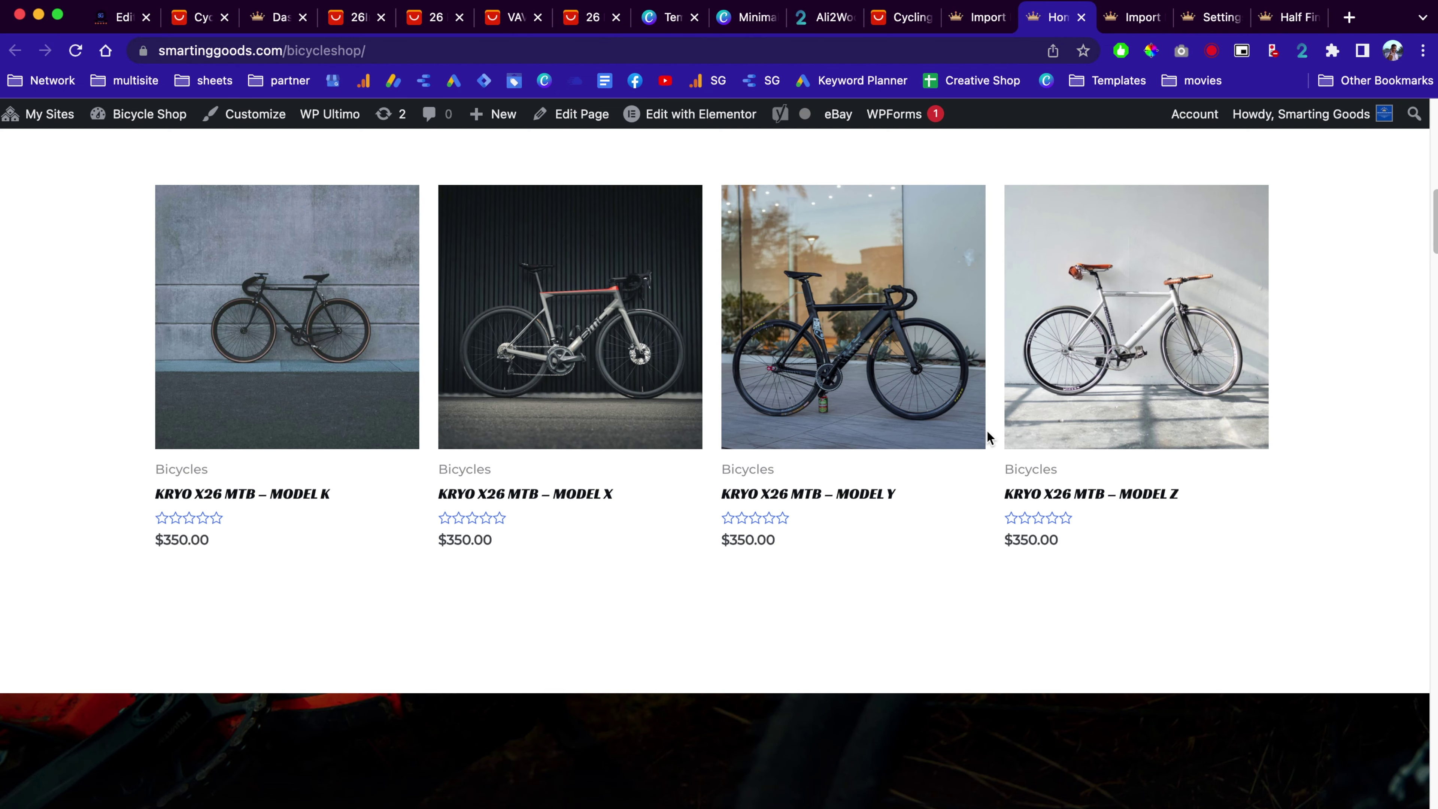
scroll(987, 437, "down", 3)
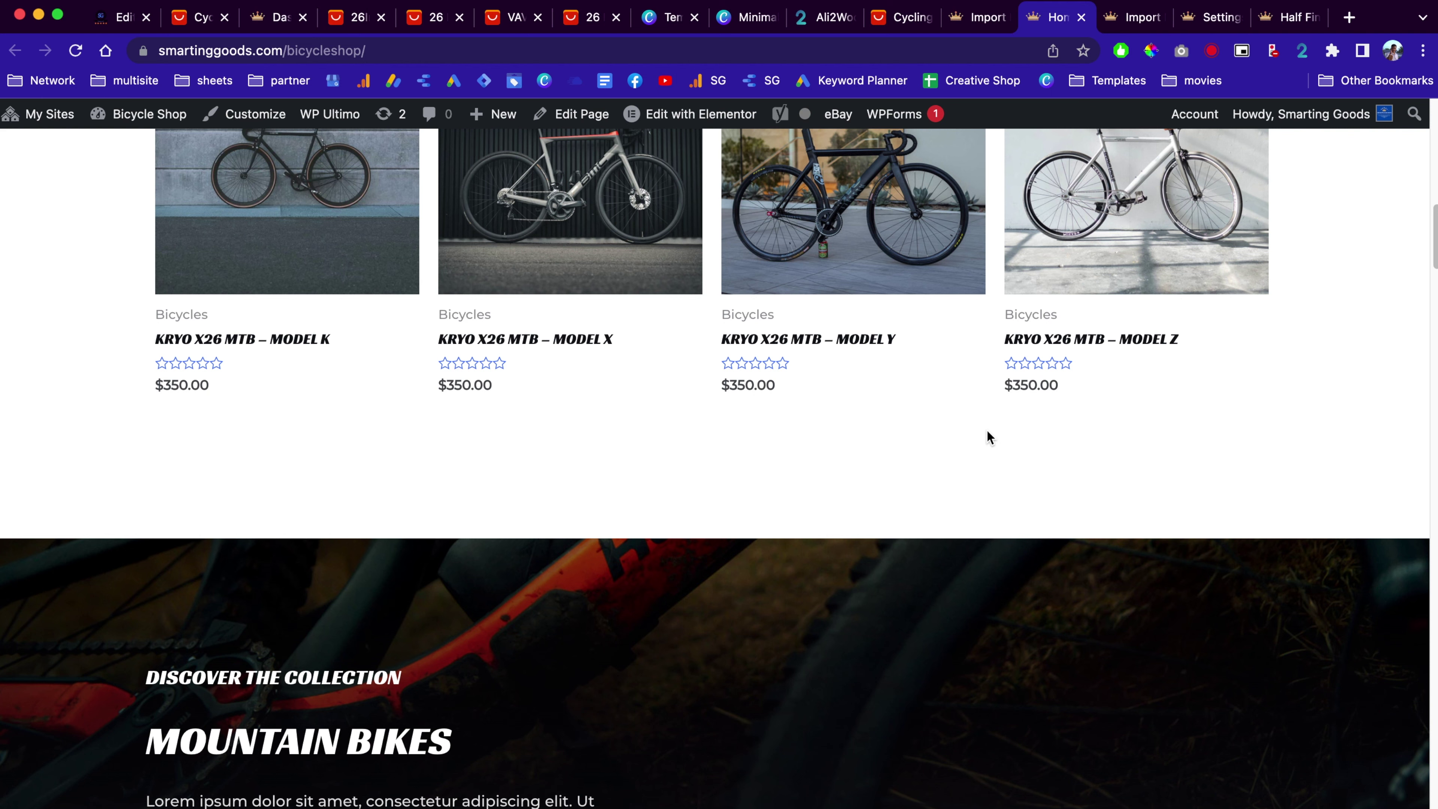
scroll(988, 431, "up", 10)
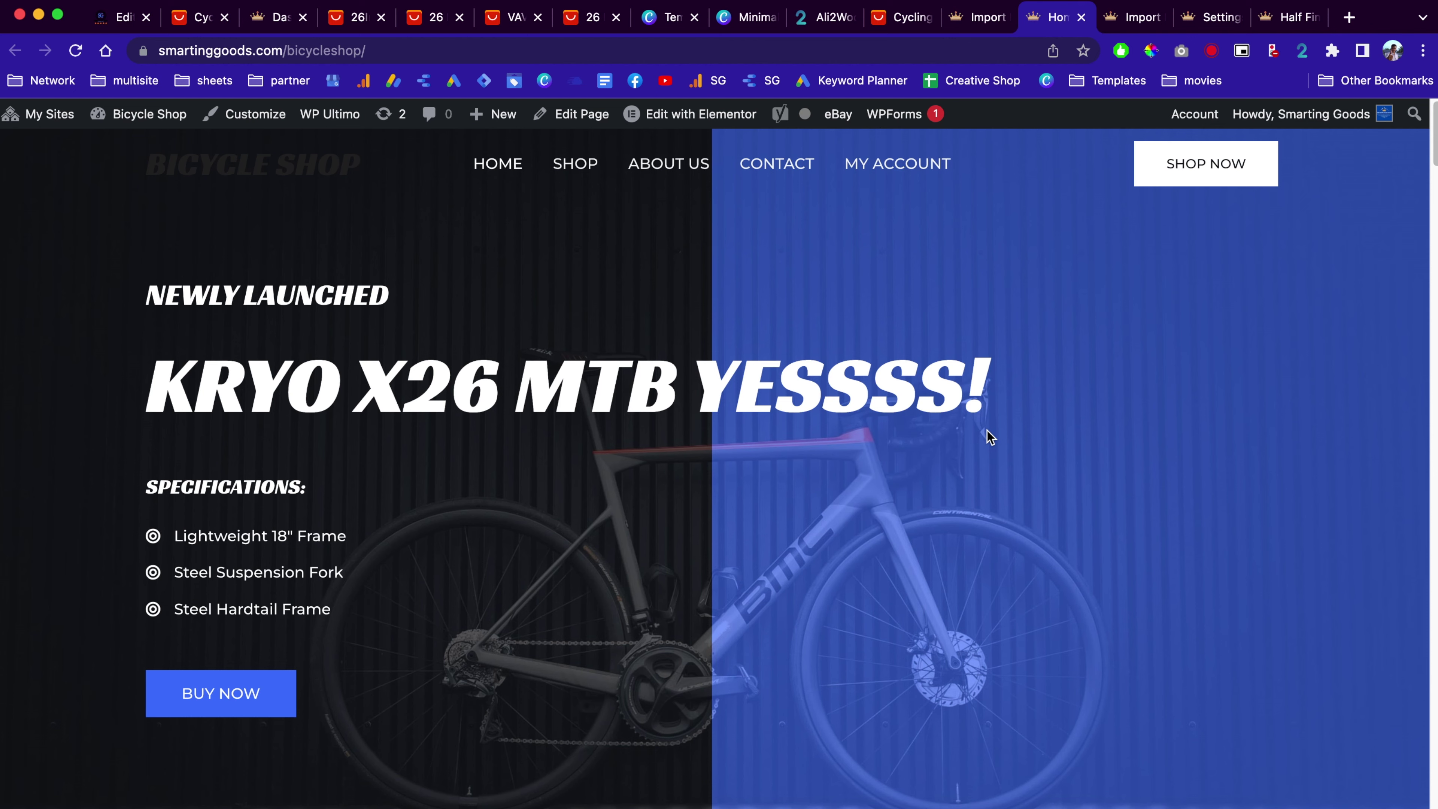
scroll(688, 465, "down", 4)
scroll(689, 465, "up", 4)
left_click_drag(1006, 378, 145, 409)
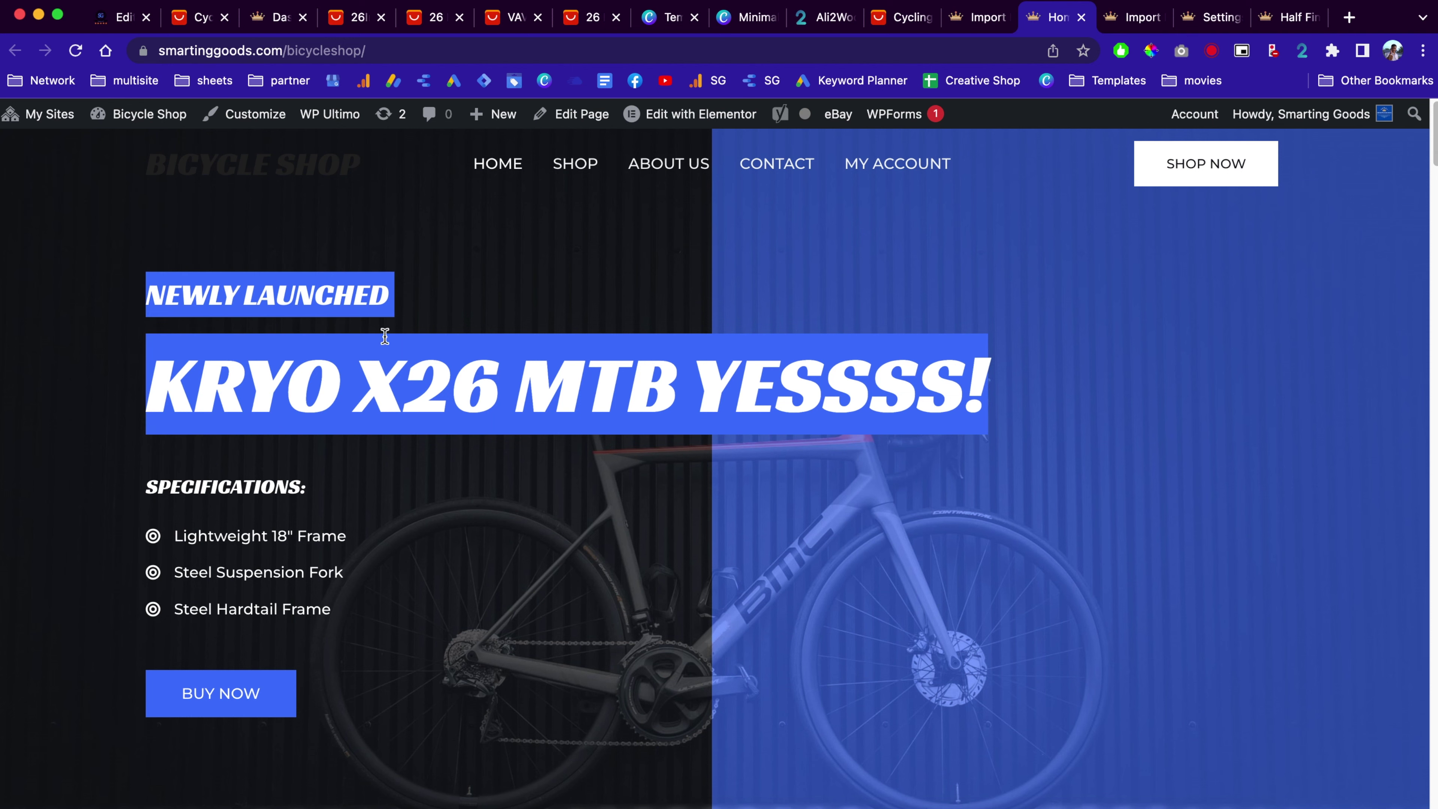